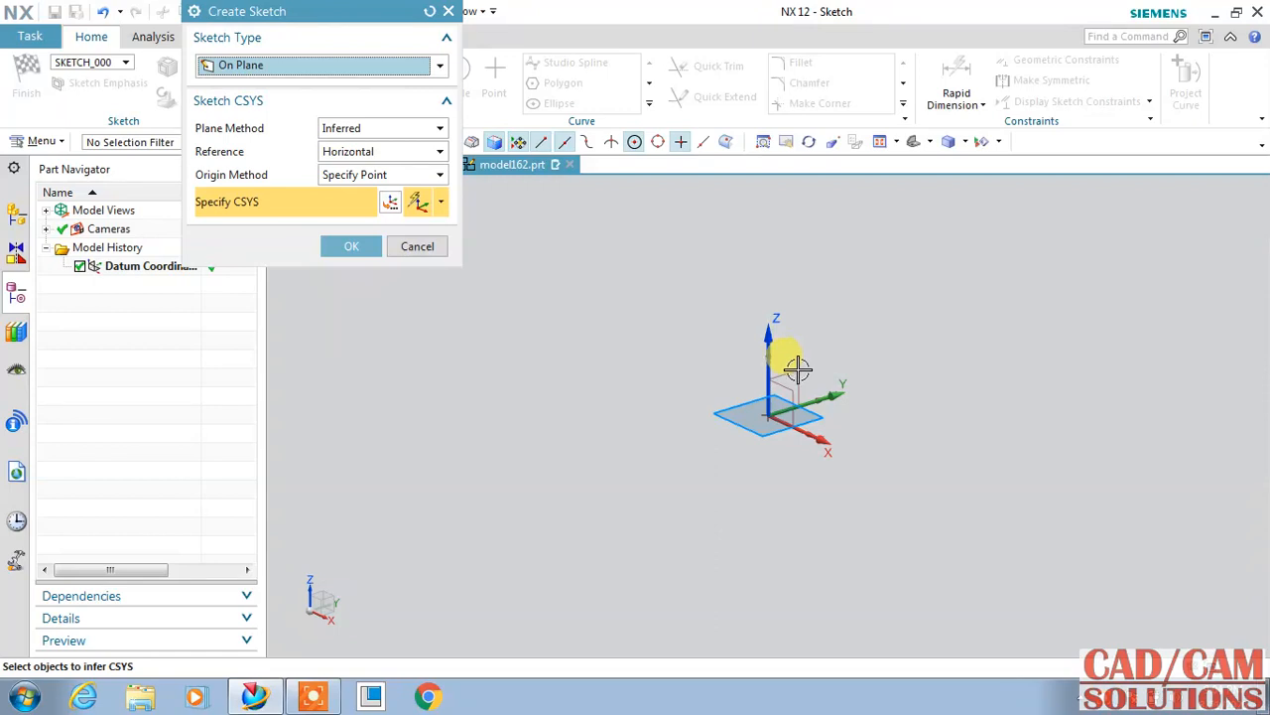
Step: Sketch a closed profile on the YZ plane from the origin, about 195 mm tall, 15 mm wide on top and 33 mm at the base
left_click(788, 364)
left_click(354, 246)
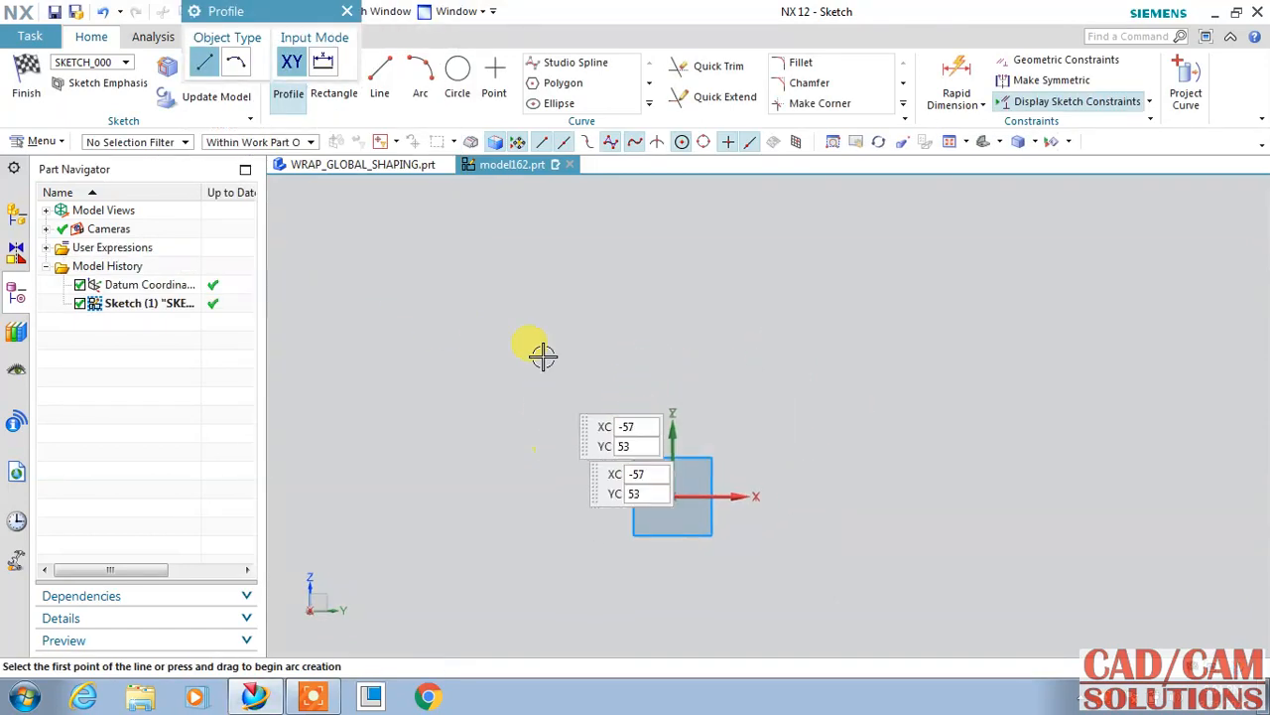
left_click(676, 496)
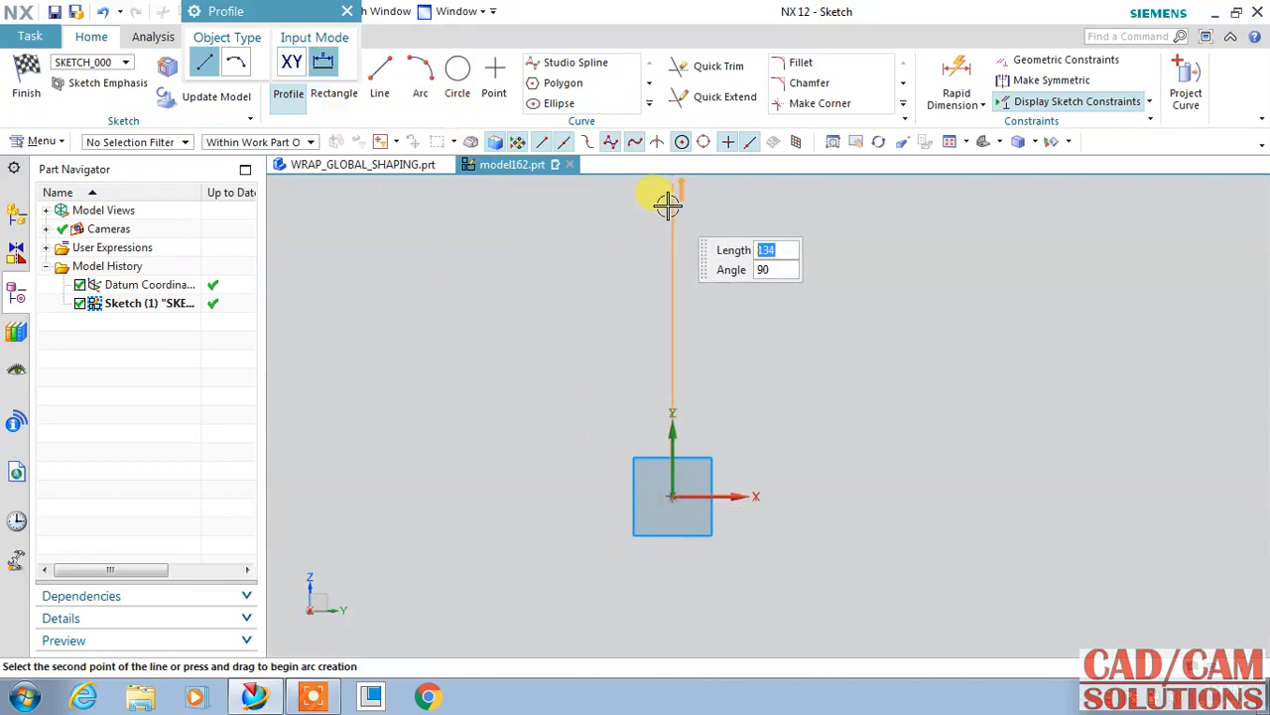
middle_click_drag(664, 222, 649, 347, "shift")
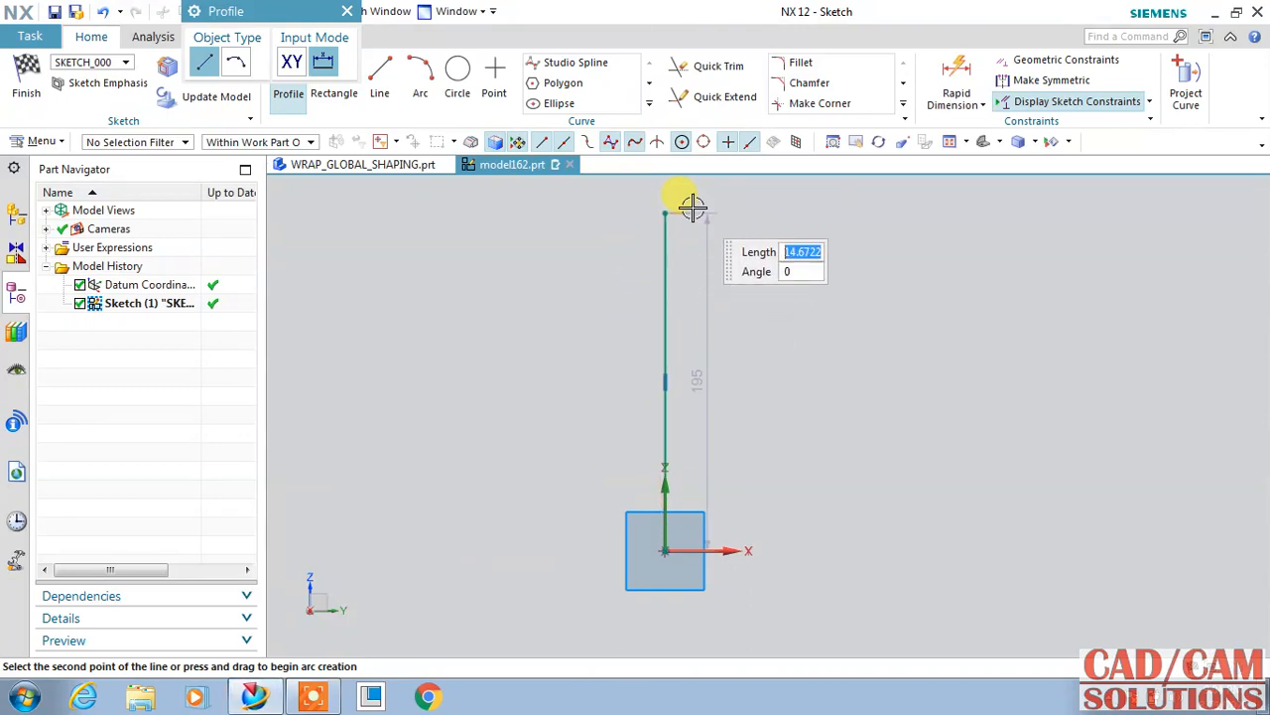
left_click(692, 209)
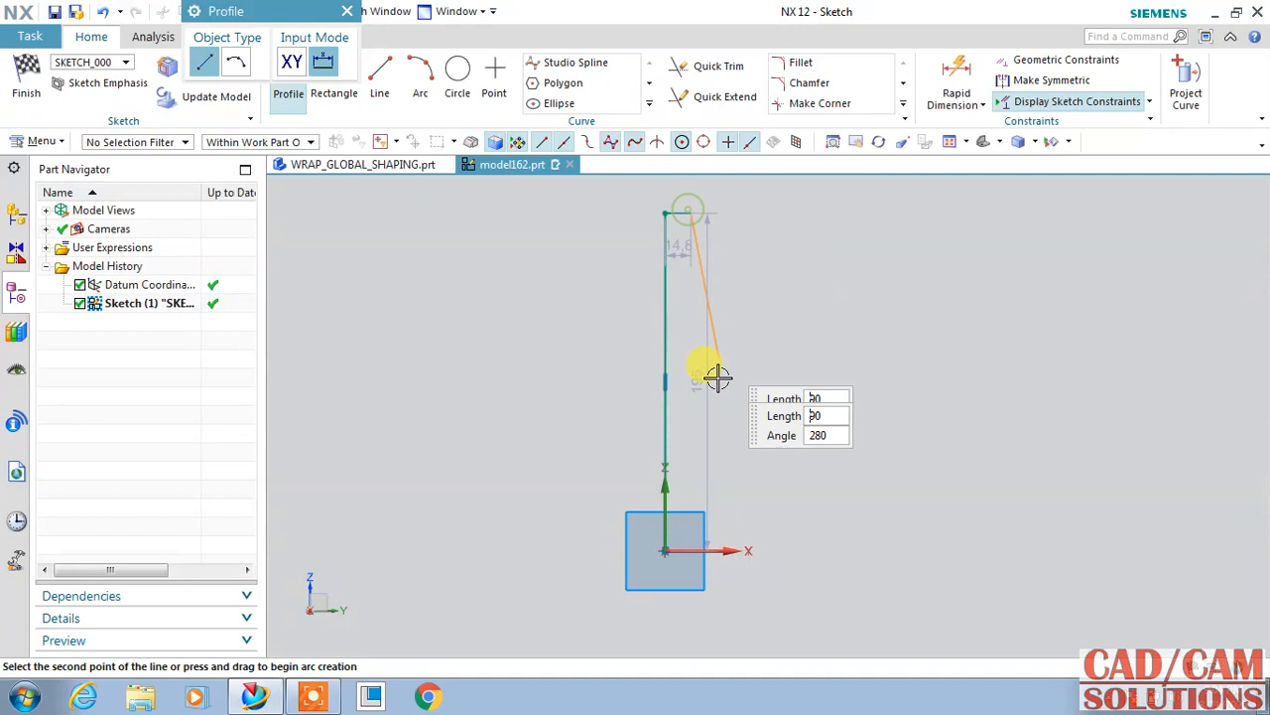
left_click(723, 551)
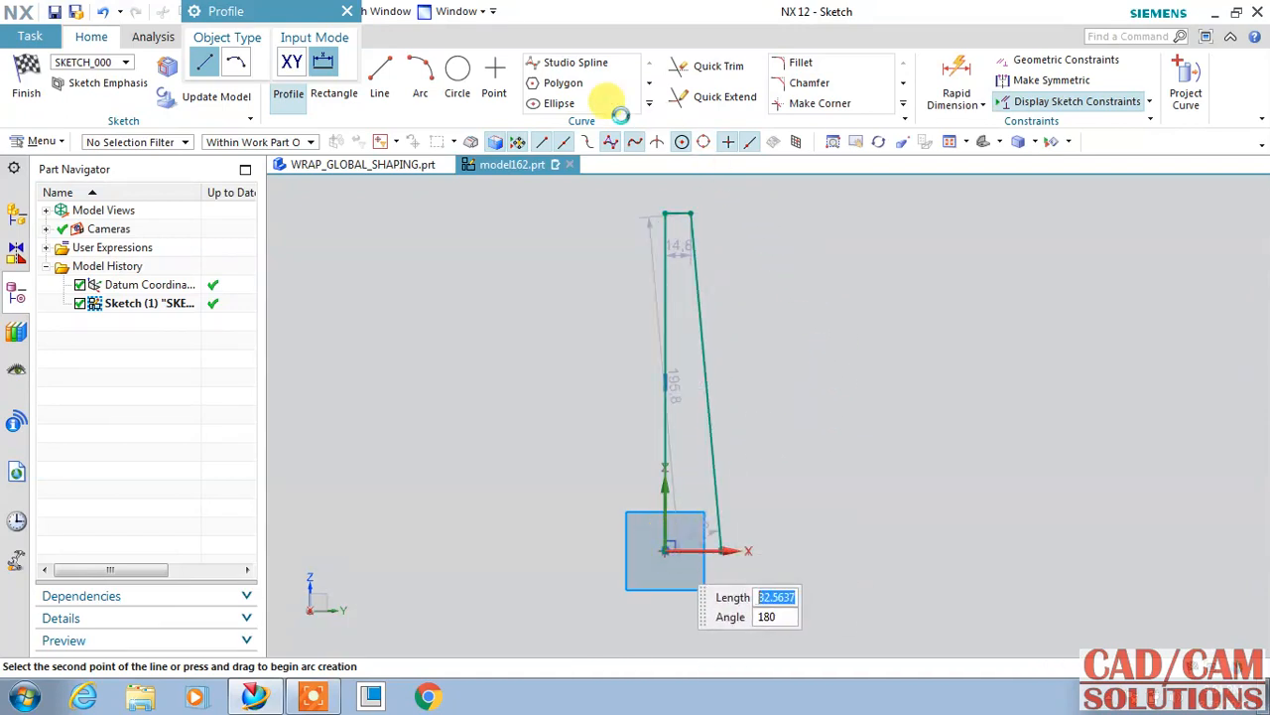
Step: Draw a three-point arc bulging slightly outward between the upper and lower ends of the profile's slanted side
left_click(420, 80)
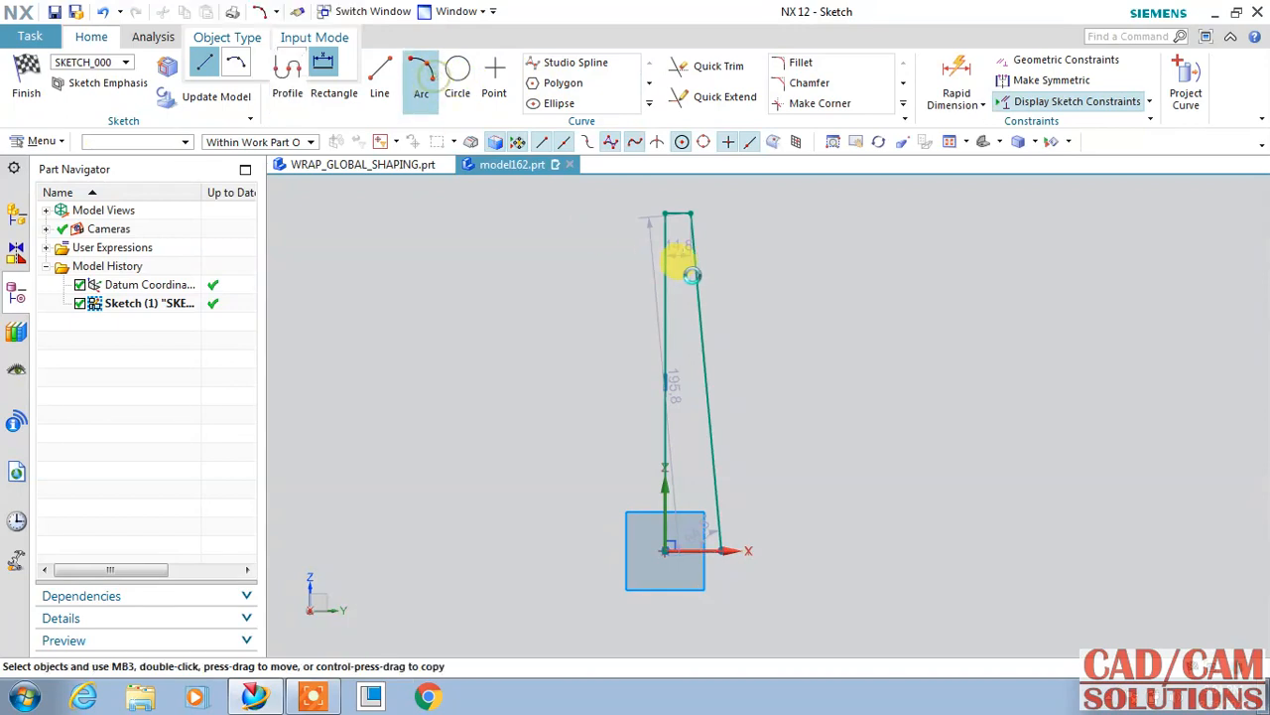
left_click(688, 214)
left_click(721, 550)
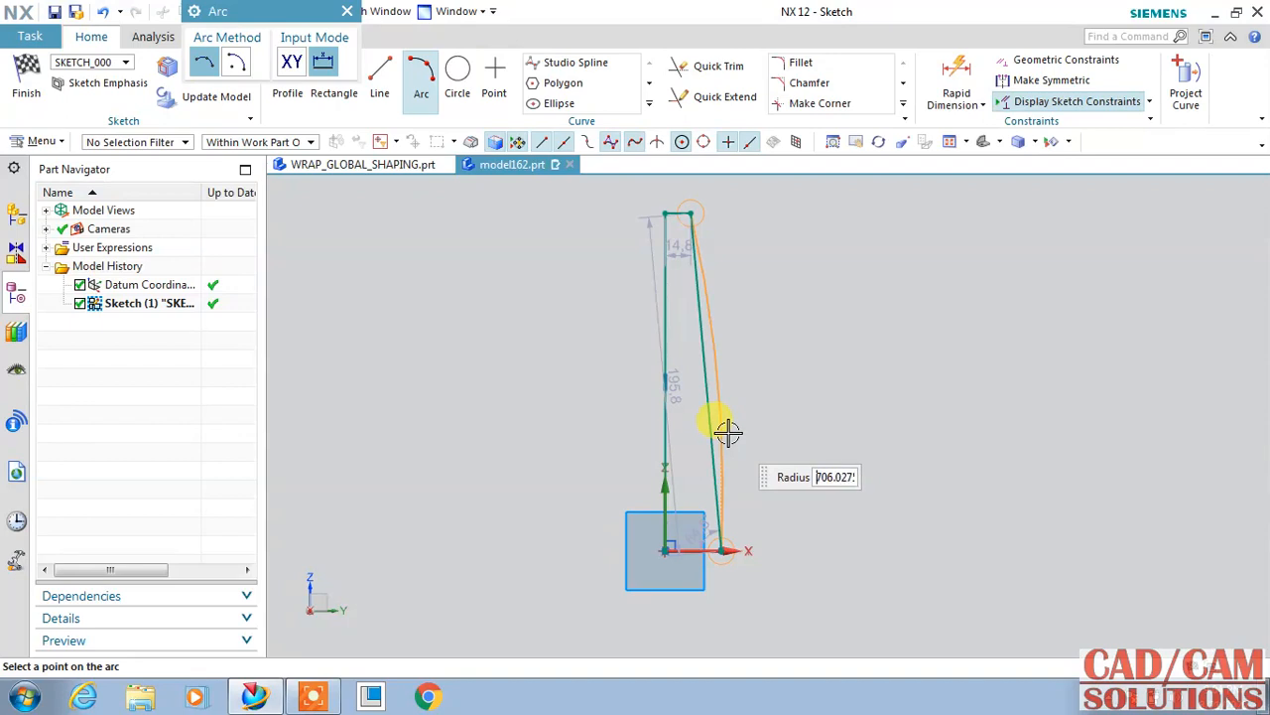
left_click(735, 426)
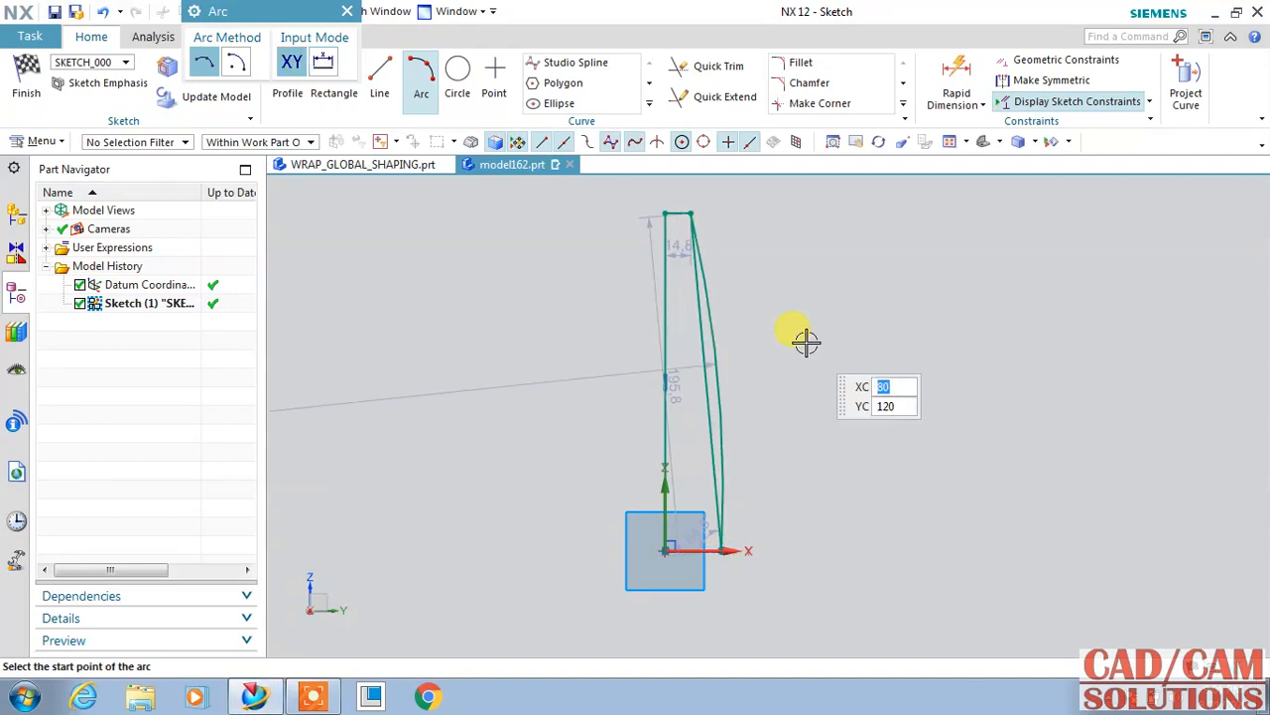
key("Escape")
Step: Delete the straight slanted line inside the arc and finish the sketch
left_click(707, 404)
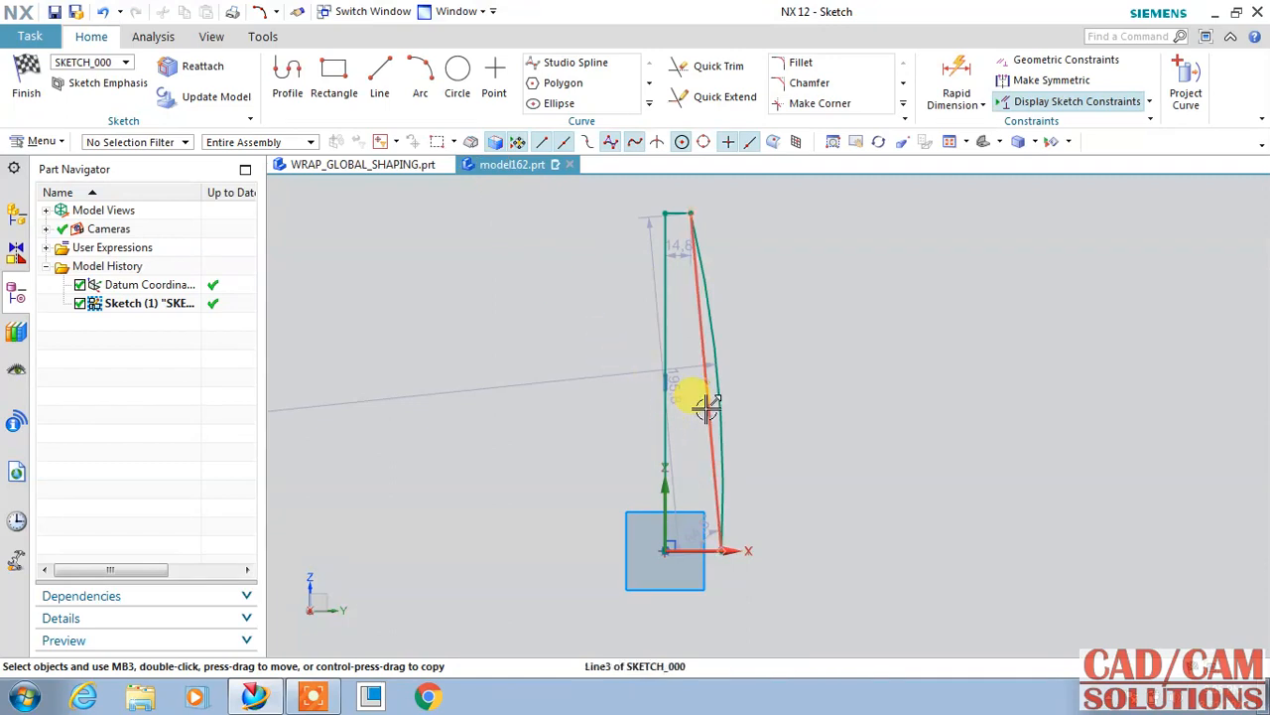
key("Delete")
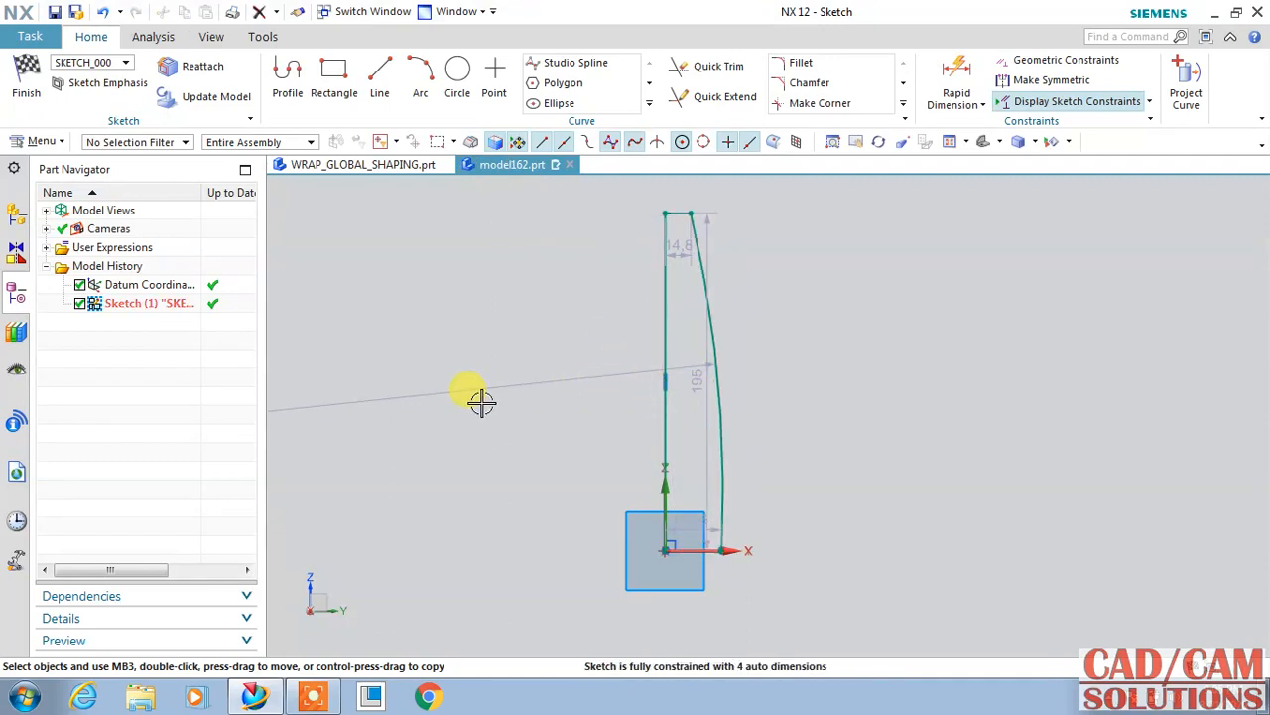
left_click(26, 79)
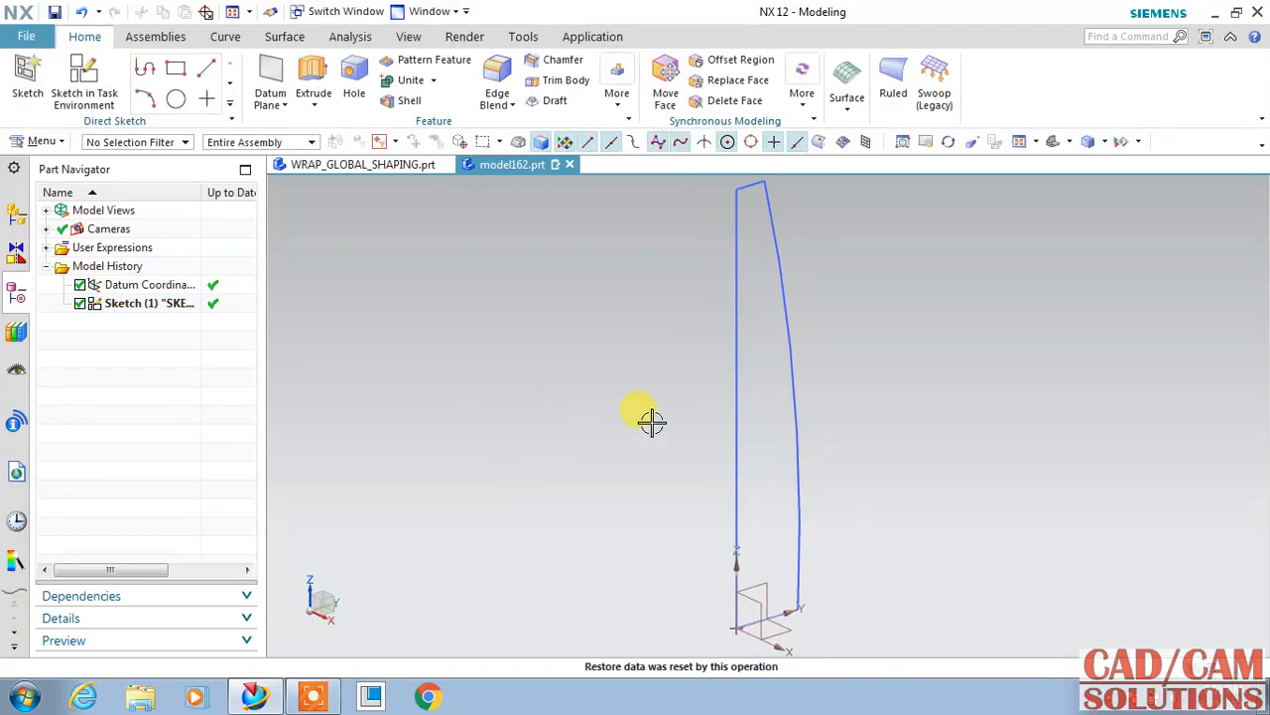
Step: Revolve the sketched profile 360° about its vertical line into a solid body
left_click(315, 106)
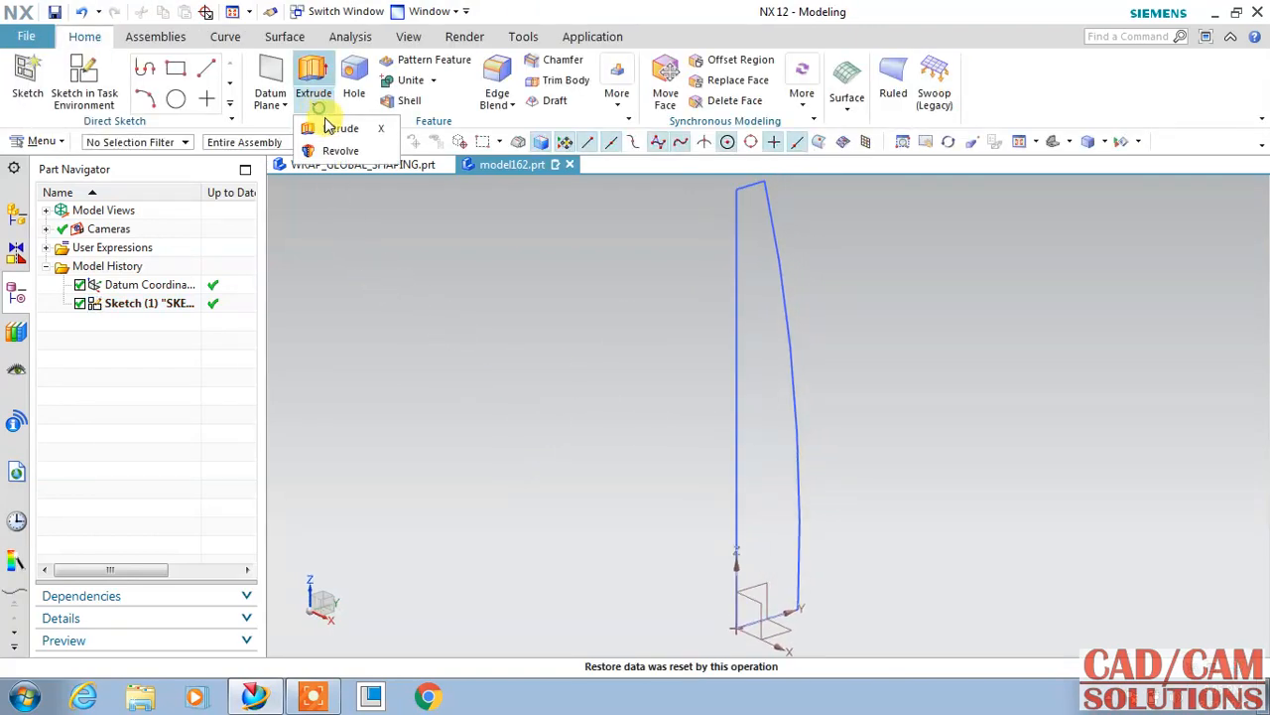
left_click(335, 149)
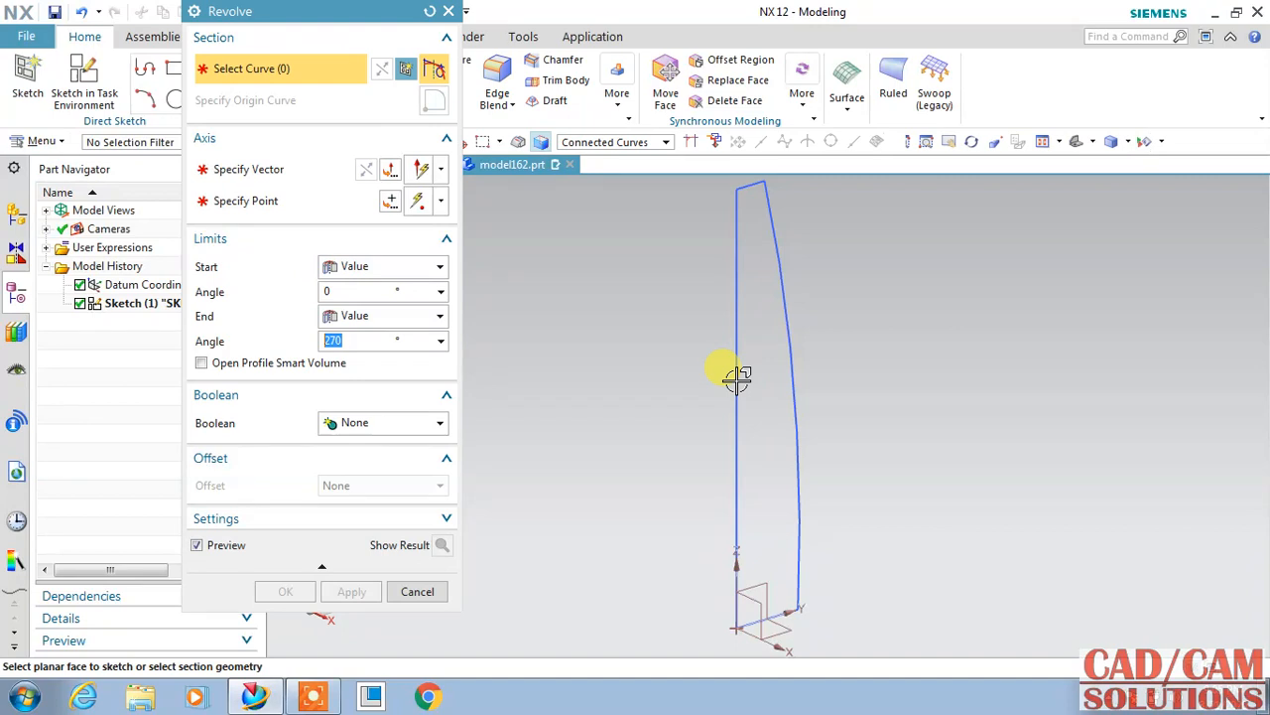
left_click(734, 373)
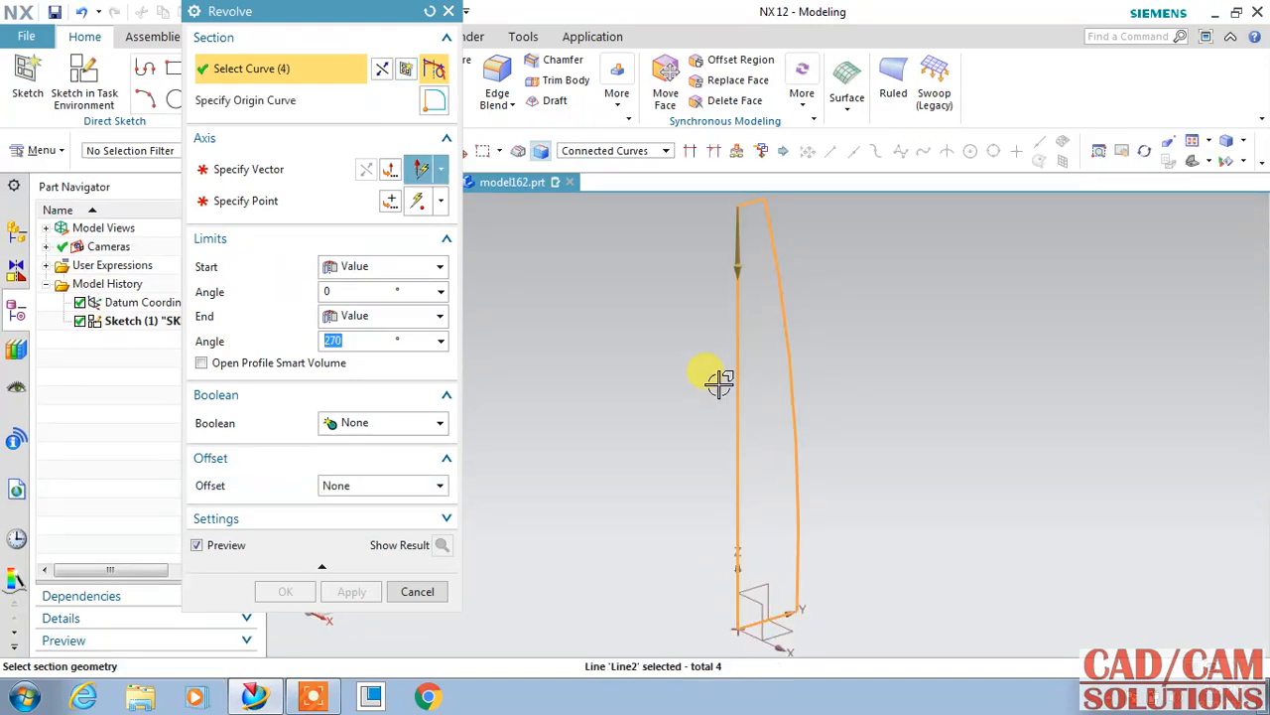
left_click(328, 169)
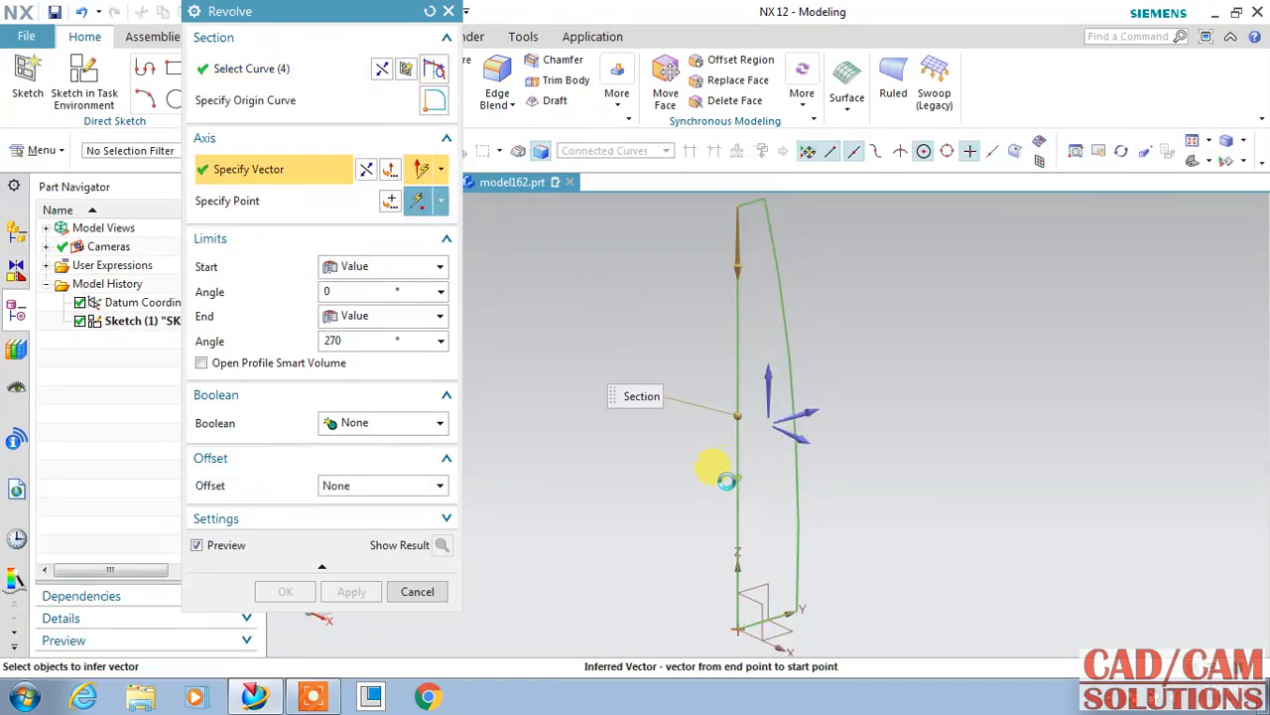
left_click(724, 480)
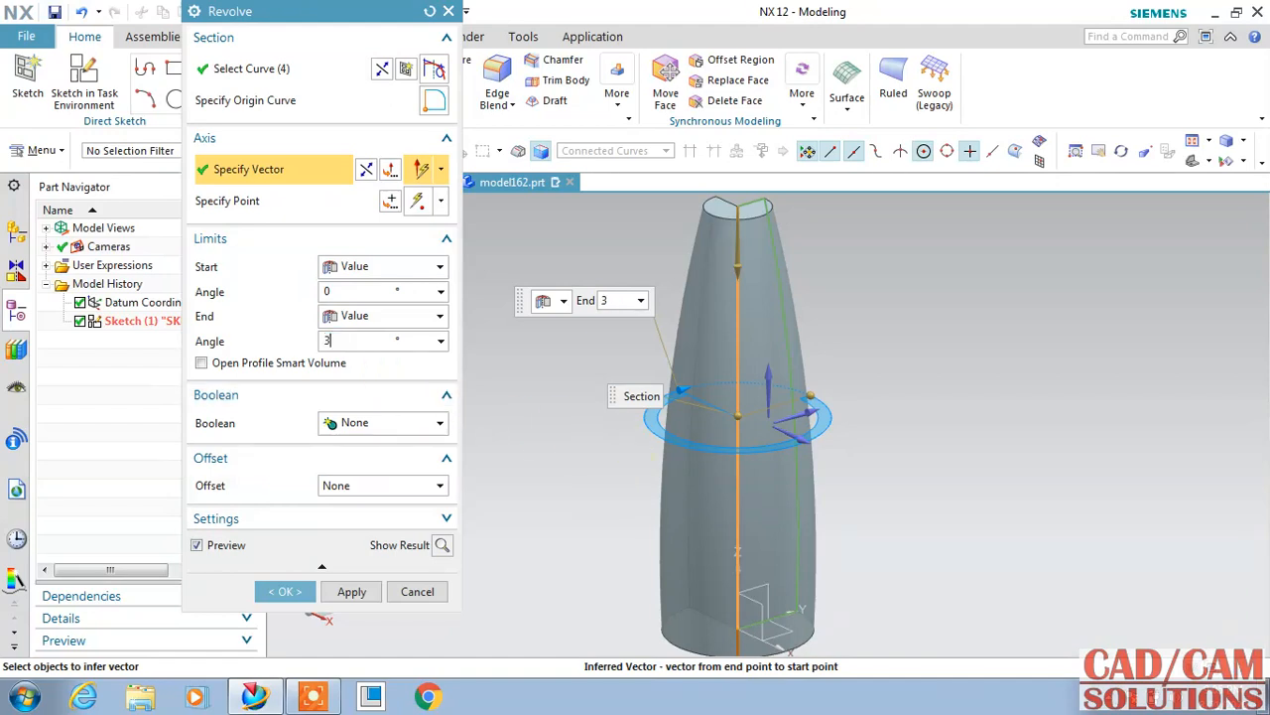
type("360")
key("Return")
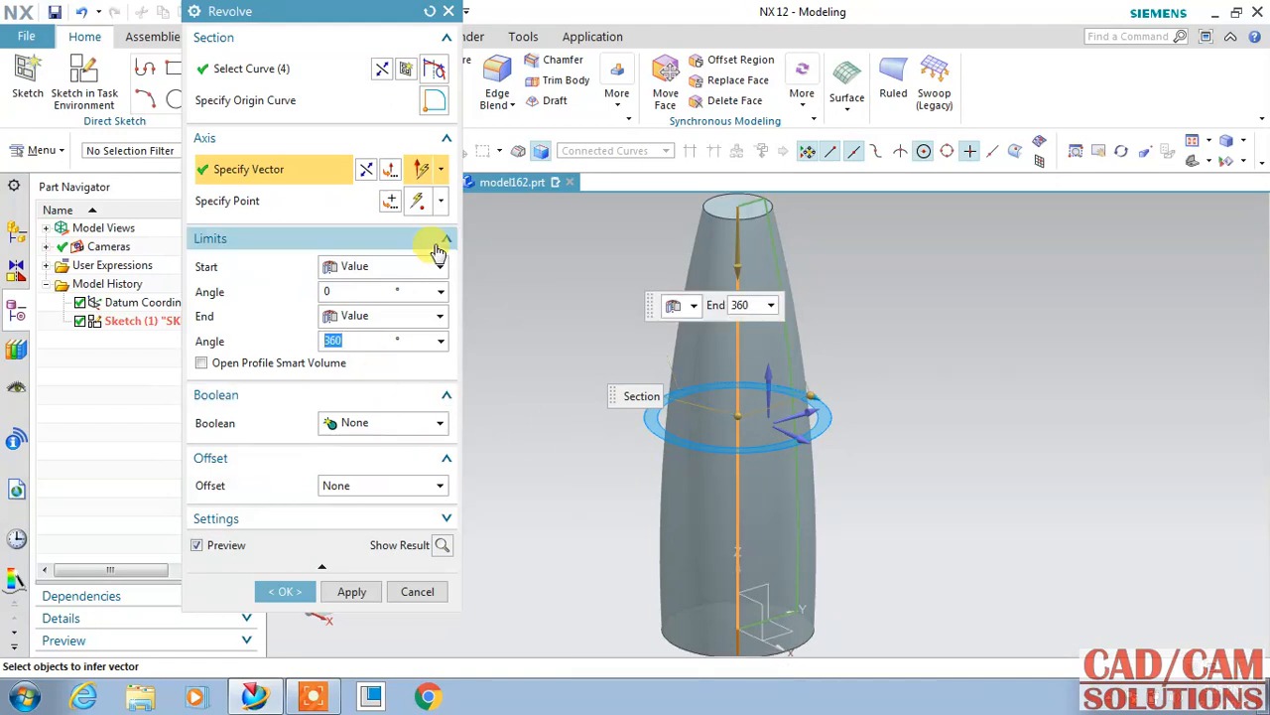
left_click(285, 591)
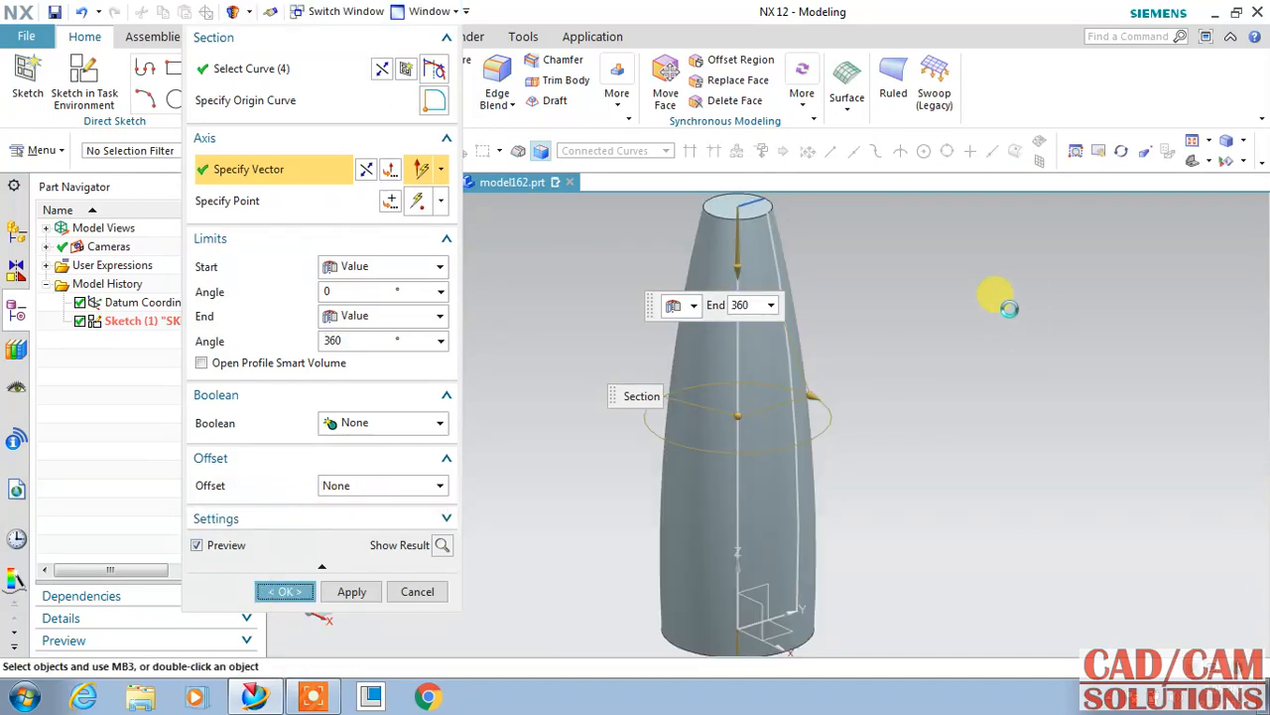
Step: Blend the circular top edge of the revolved body with a 10 mm radius
left_click(749, 194)
key("ctrl+b")
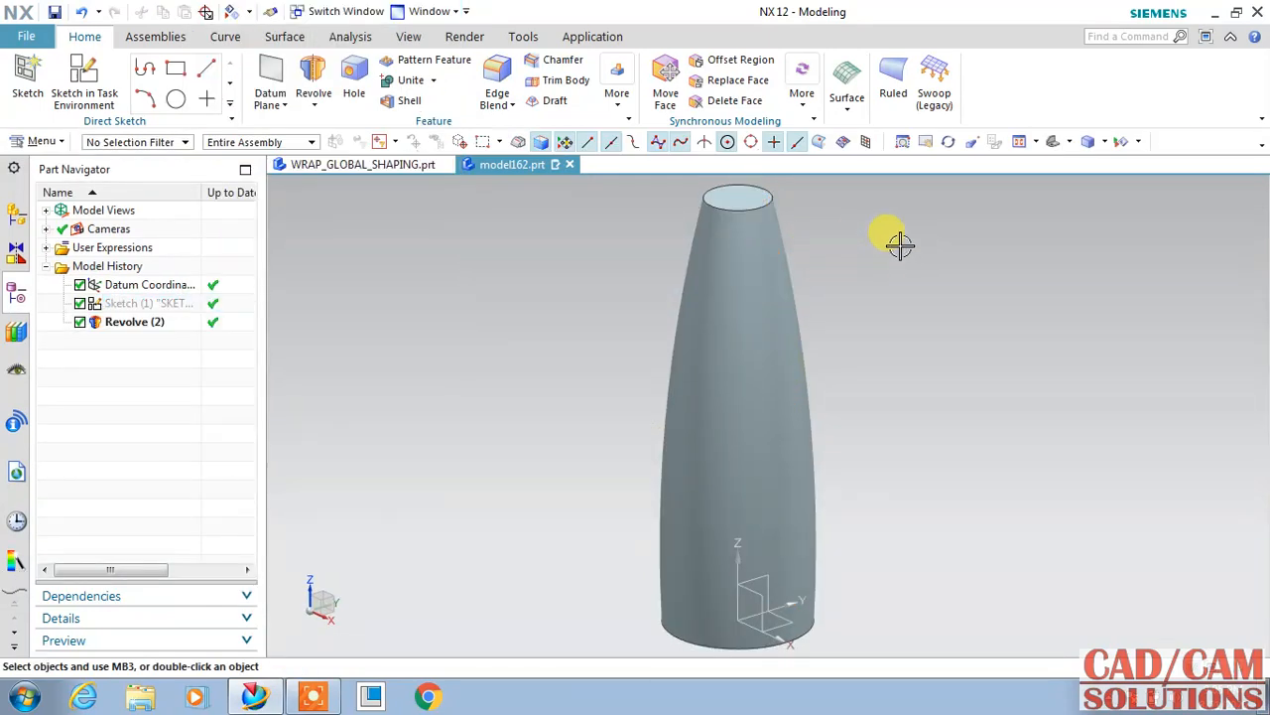
left_click(497, 67)
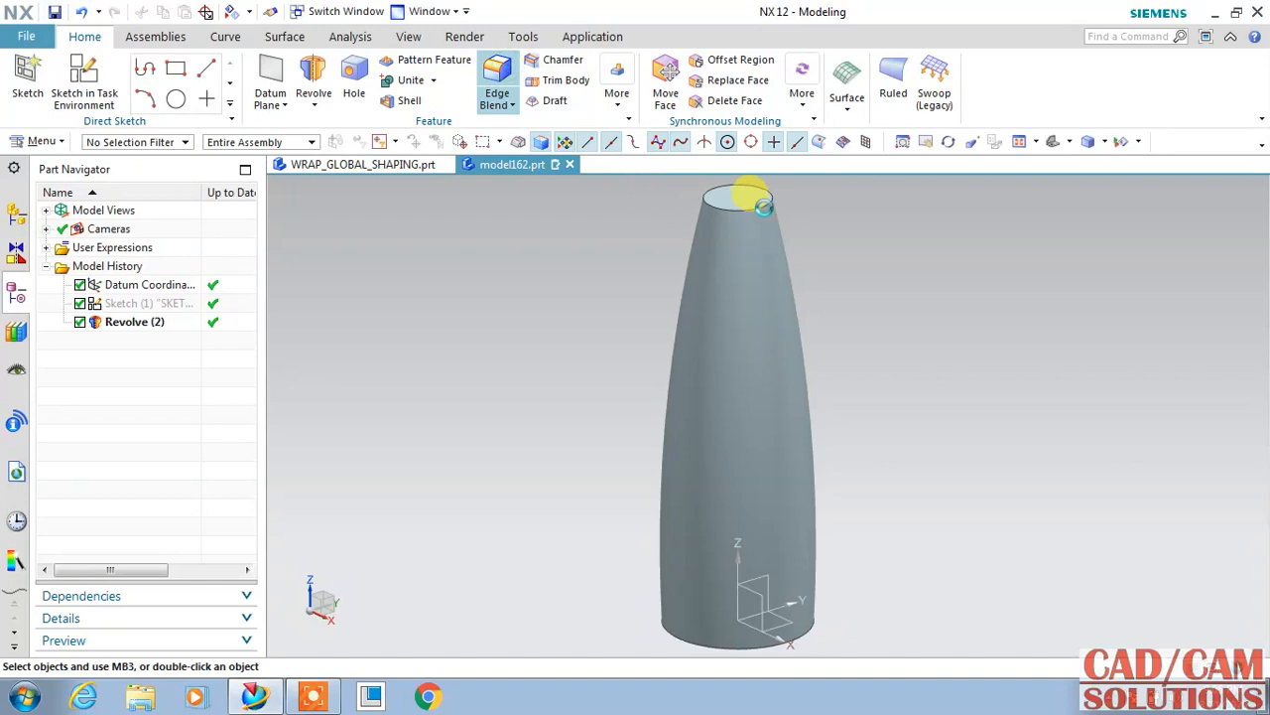
left_click(756, 209)
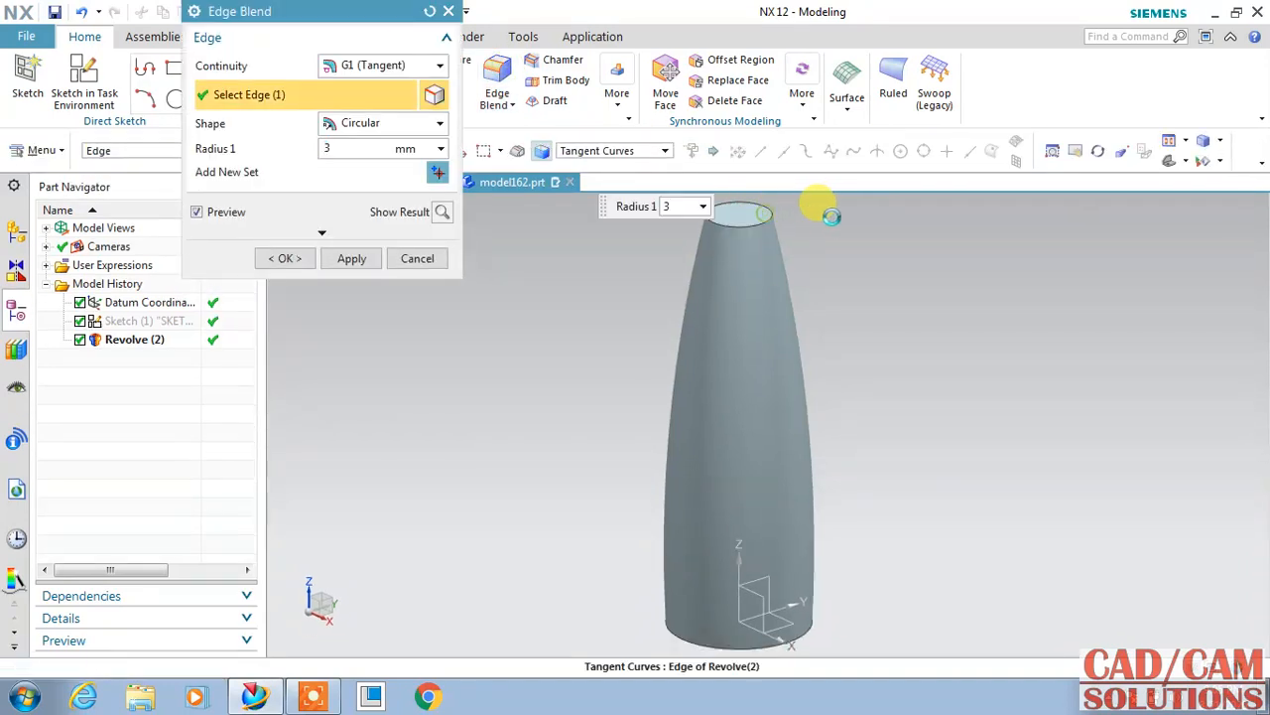
mouse_move(746, 216)
left_mouse_down()
mouse_move(760, 232)
mouse_move(760, 208)
mouse_move(765, 234)
left_mouse_up()
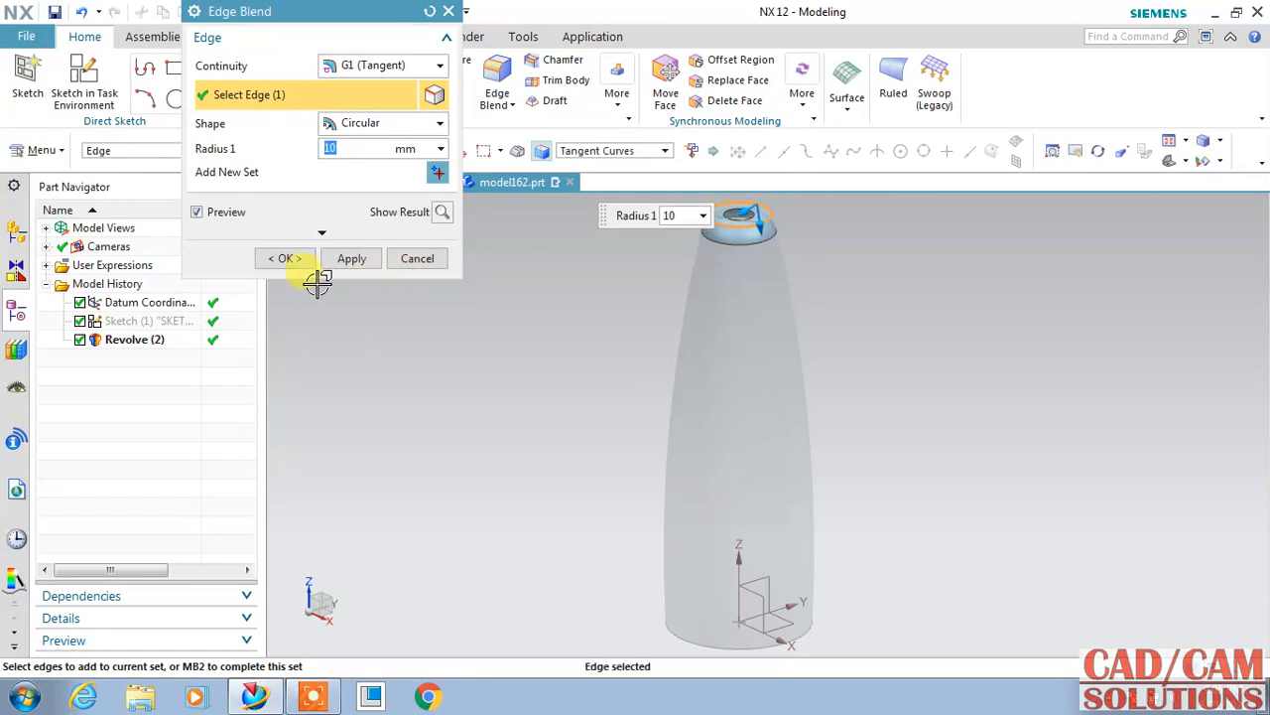
left_click(285, 258)
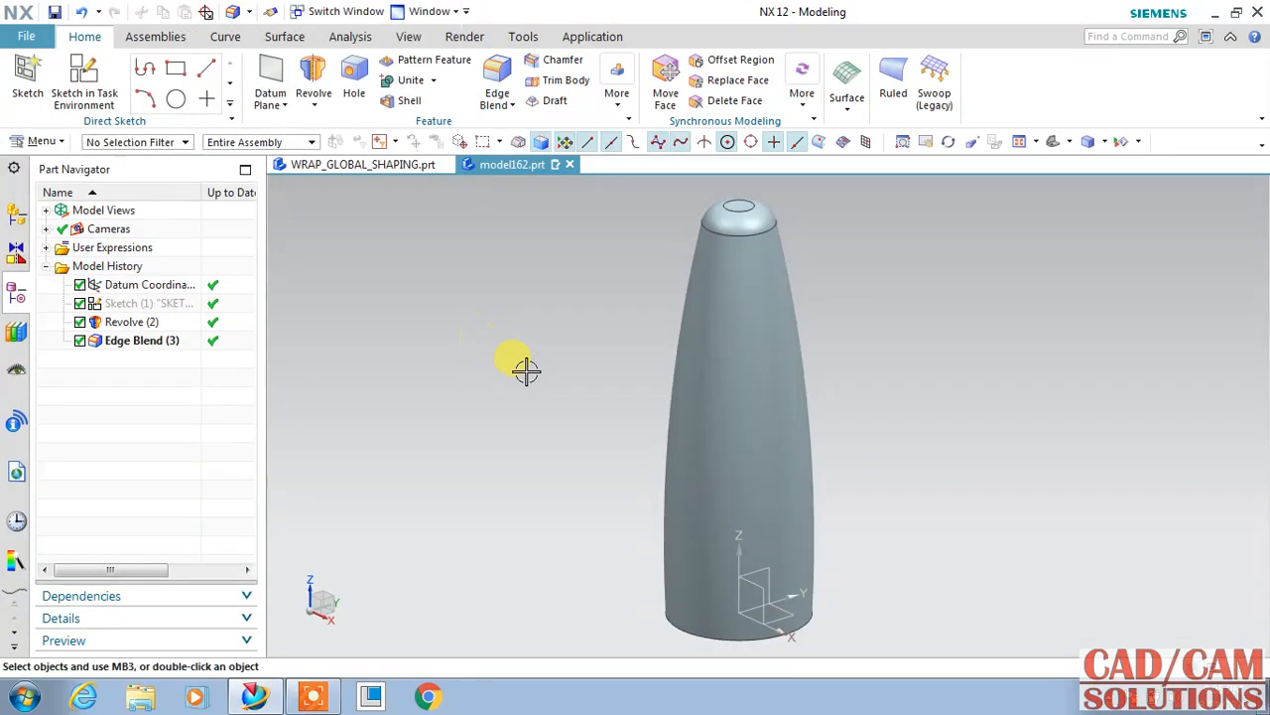
Step: Create a point inside the body at X 0, Y 0, Z 110 mm
scroll(526, 369, "down", 2)
middle_click_drag(526, 344, 427, 343)
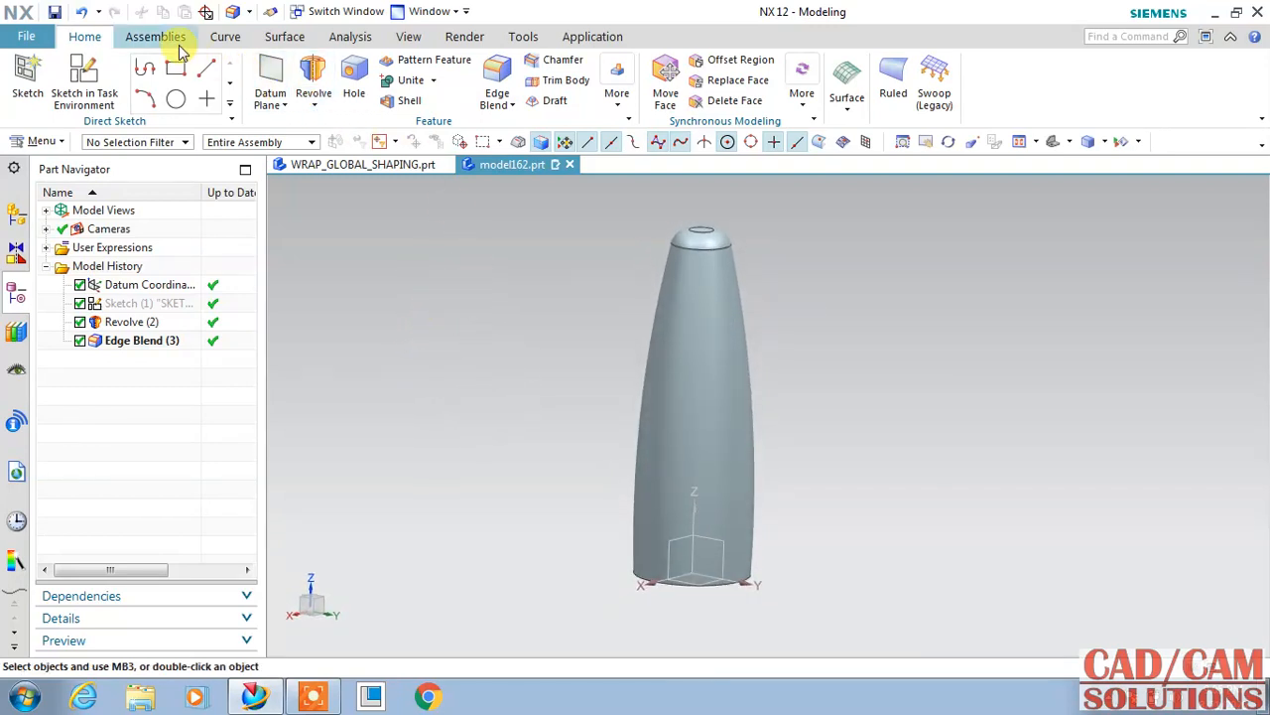
left_click(222, 37)
left_click(268, 69)
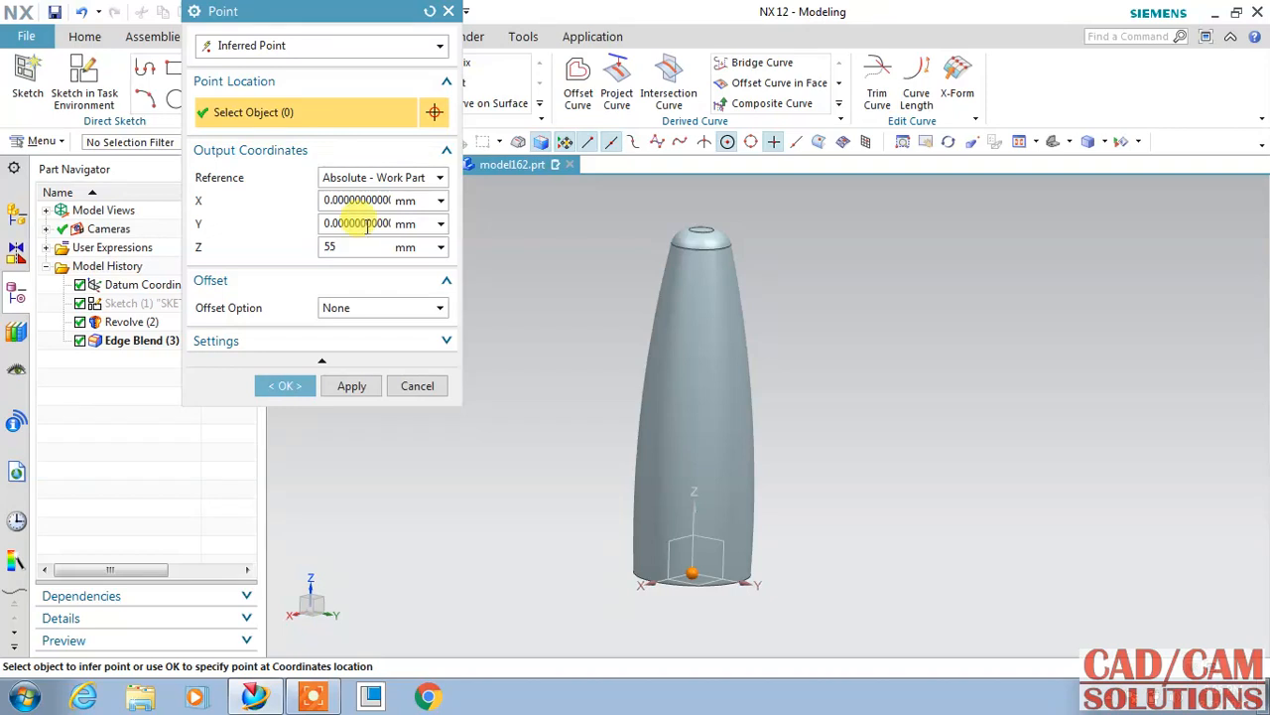
left_click(374, 222)
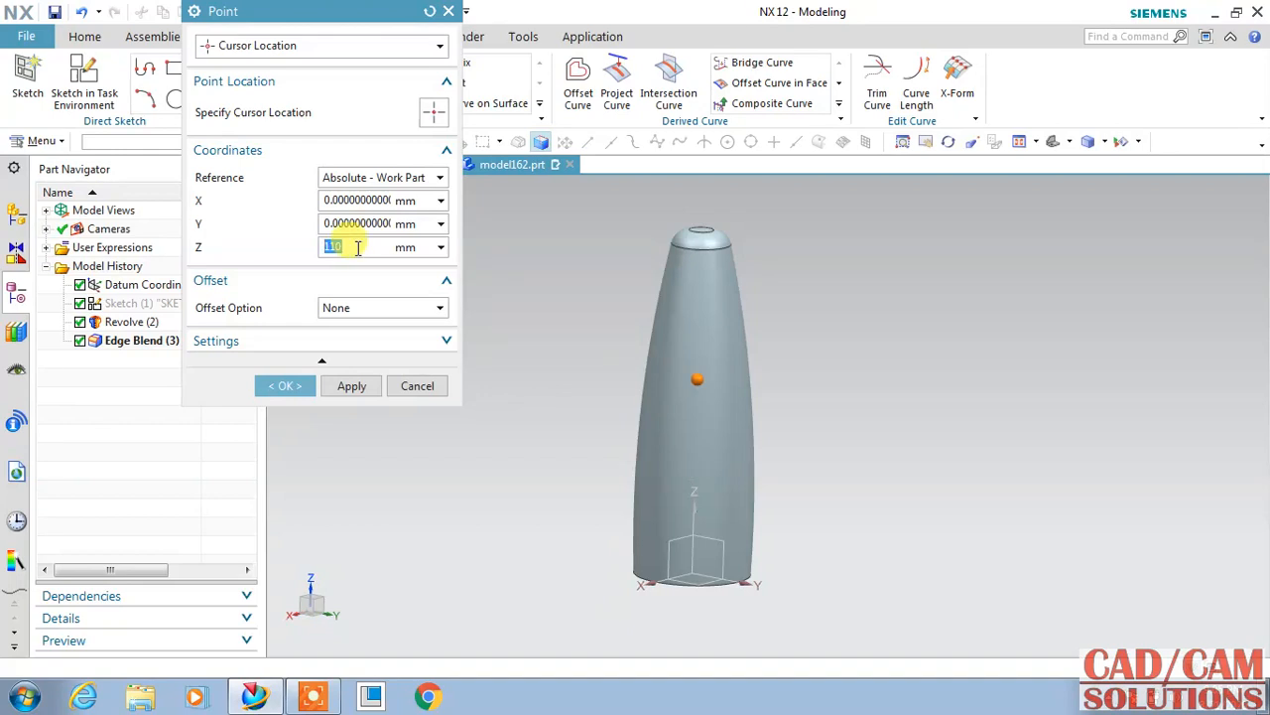
left_click(298, 385)
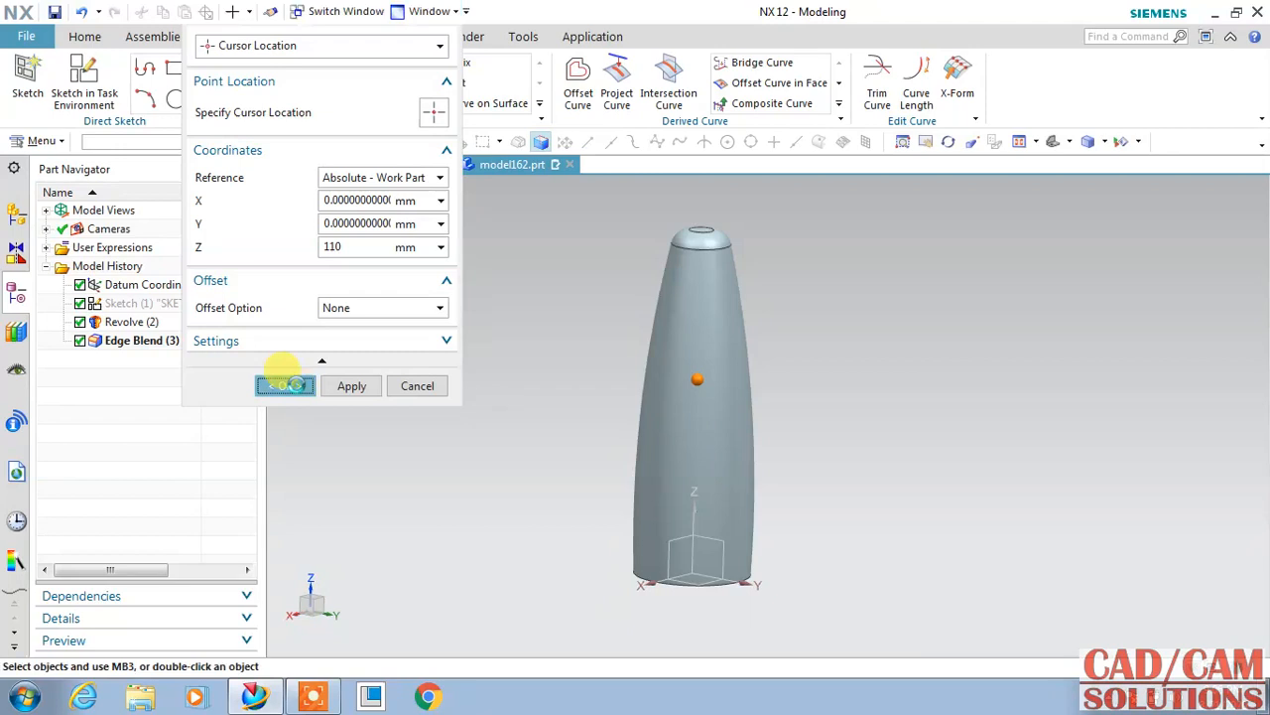
Step: Show the body in wireframe and place a dynamic datum coordinate system at the point inside it
right_click_drag(502, 325, 495, 450)
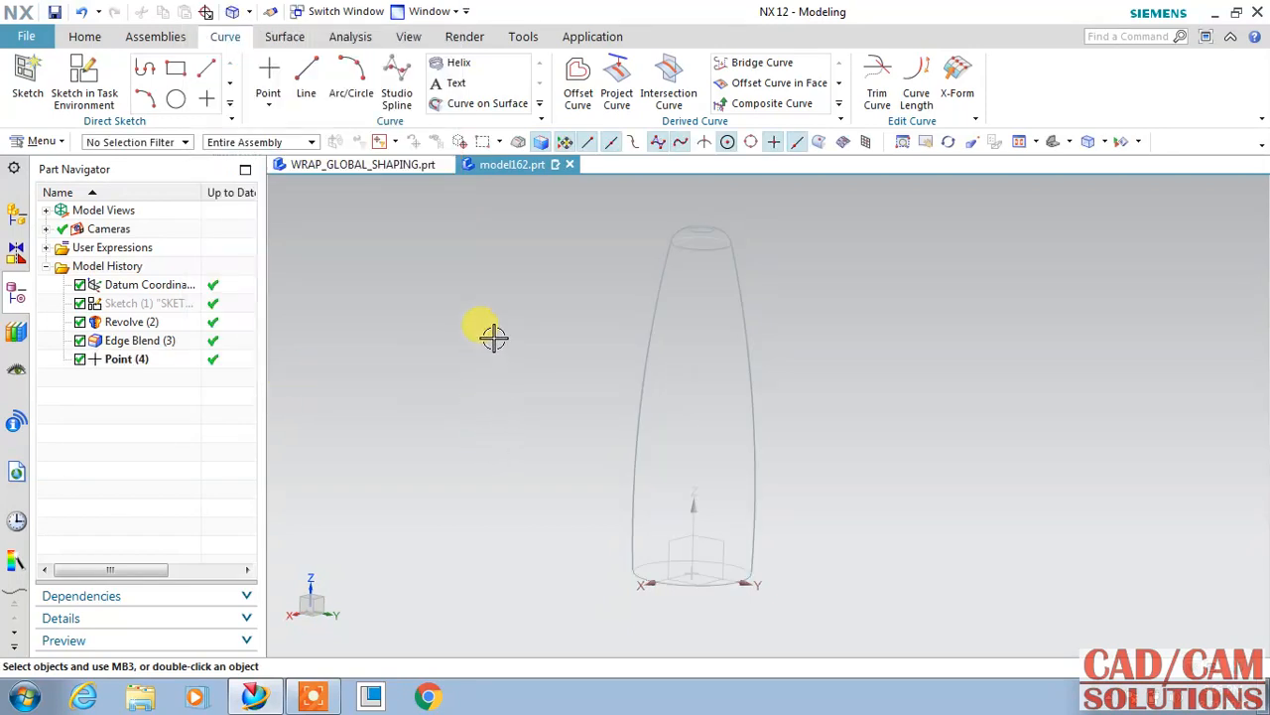
left_click(85, 36)
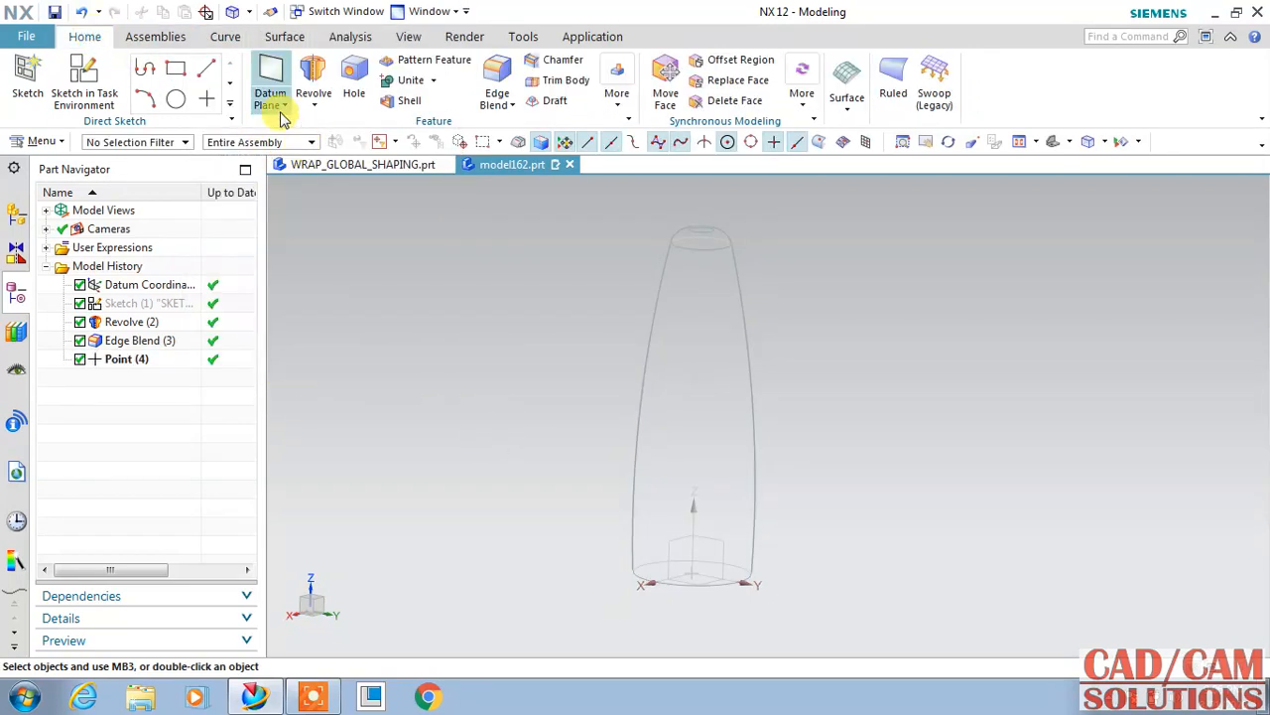
left_click(282, 117)
left_click(320, 175)
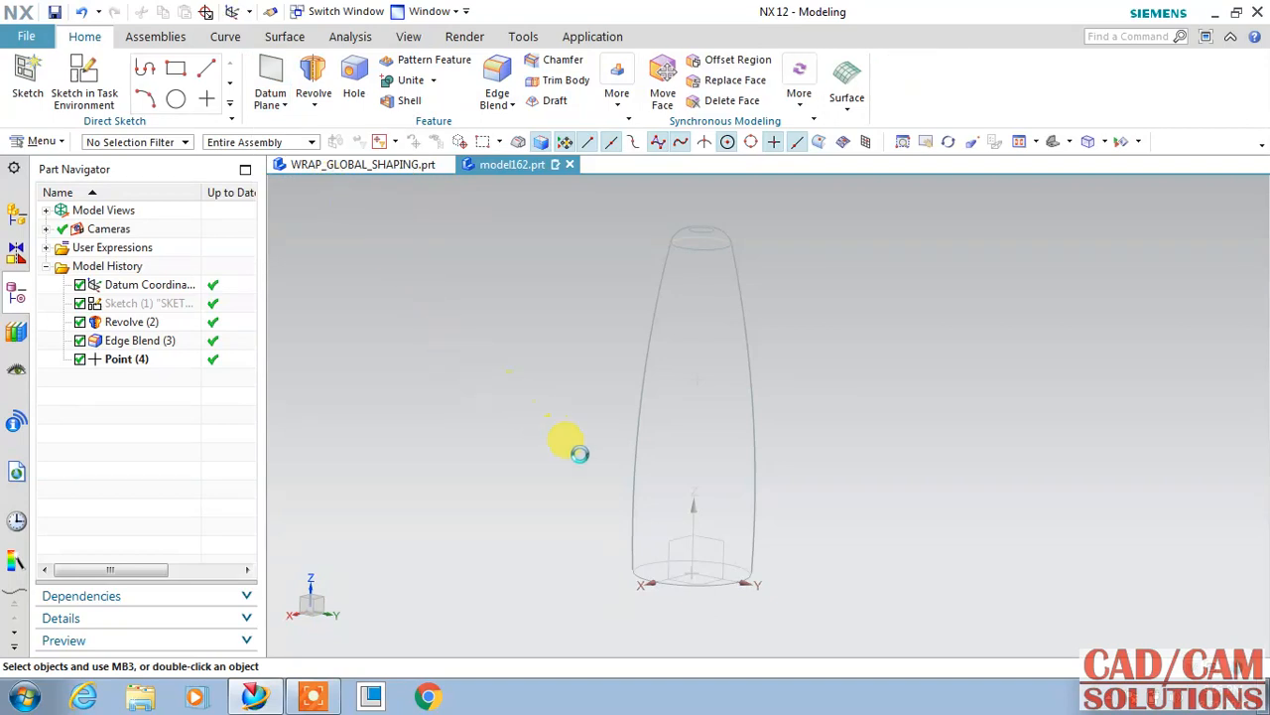
left_click(699, 377)
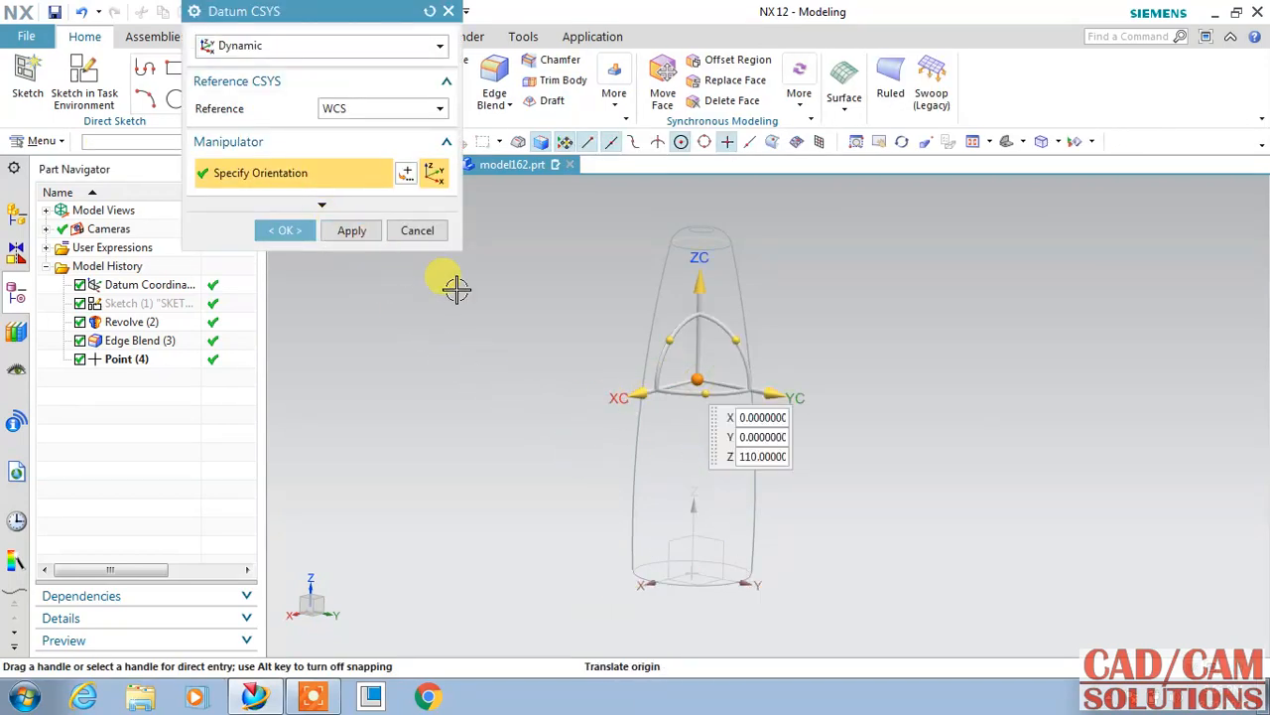
Step: Rotate the new datum coordinate system 45° about its XC axis and create it
mouse_move(832, 327)
middle_mouse_down()
mouse_move(816, 343)
mouse_move(844, 321)
mouse_move(856, 331)
mouse_move(843, 332)
middle_mouse_up()
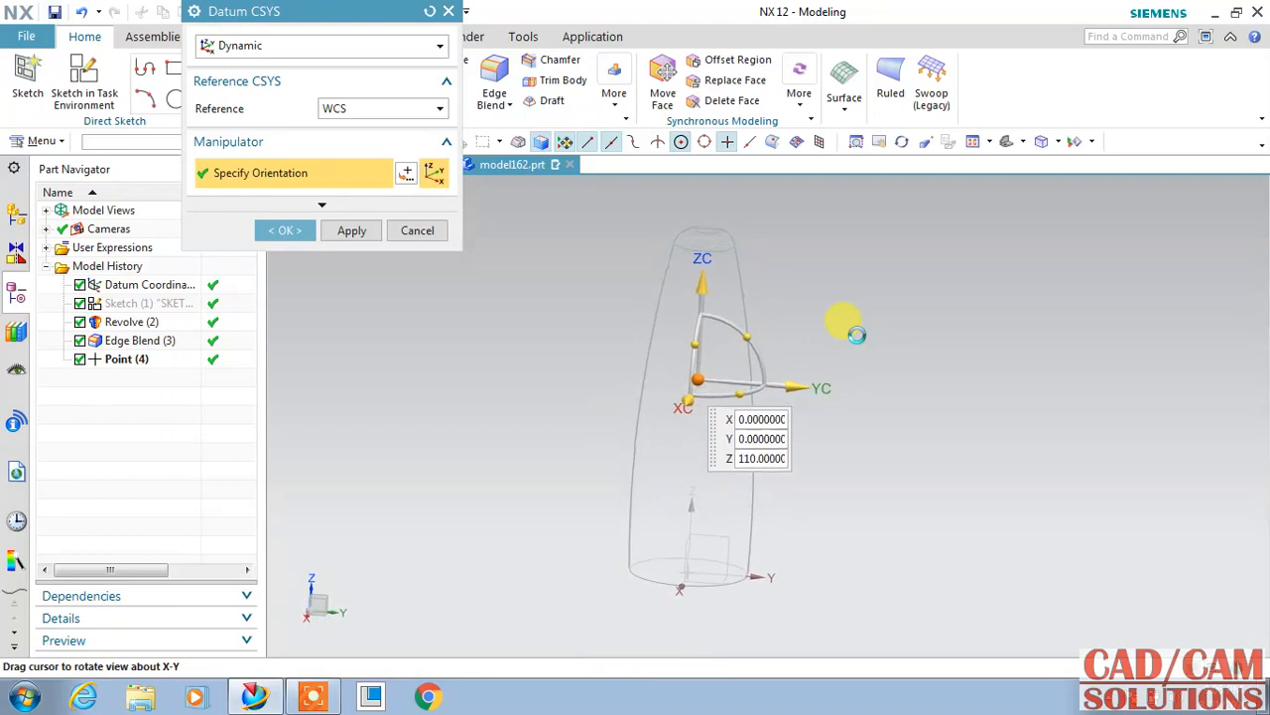
left_click(752, 335)
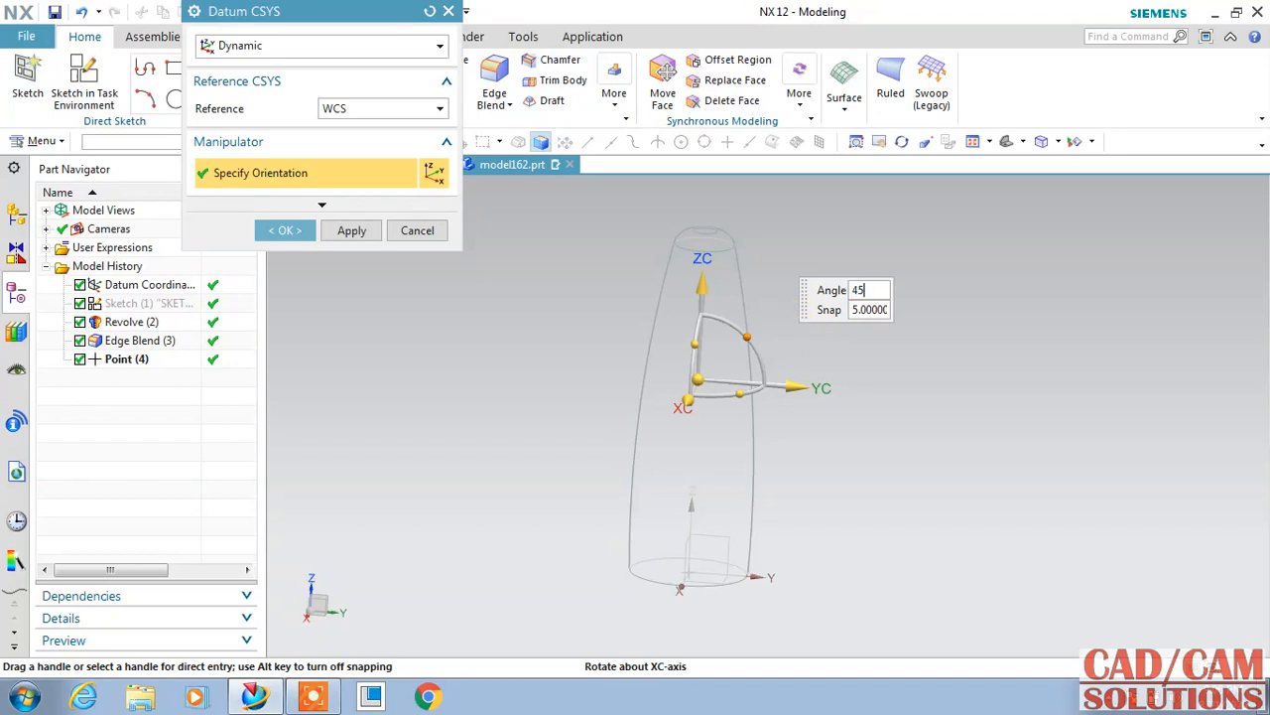
key("Return")
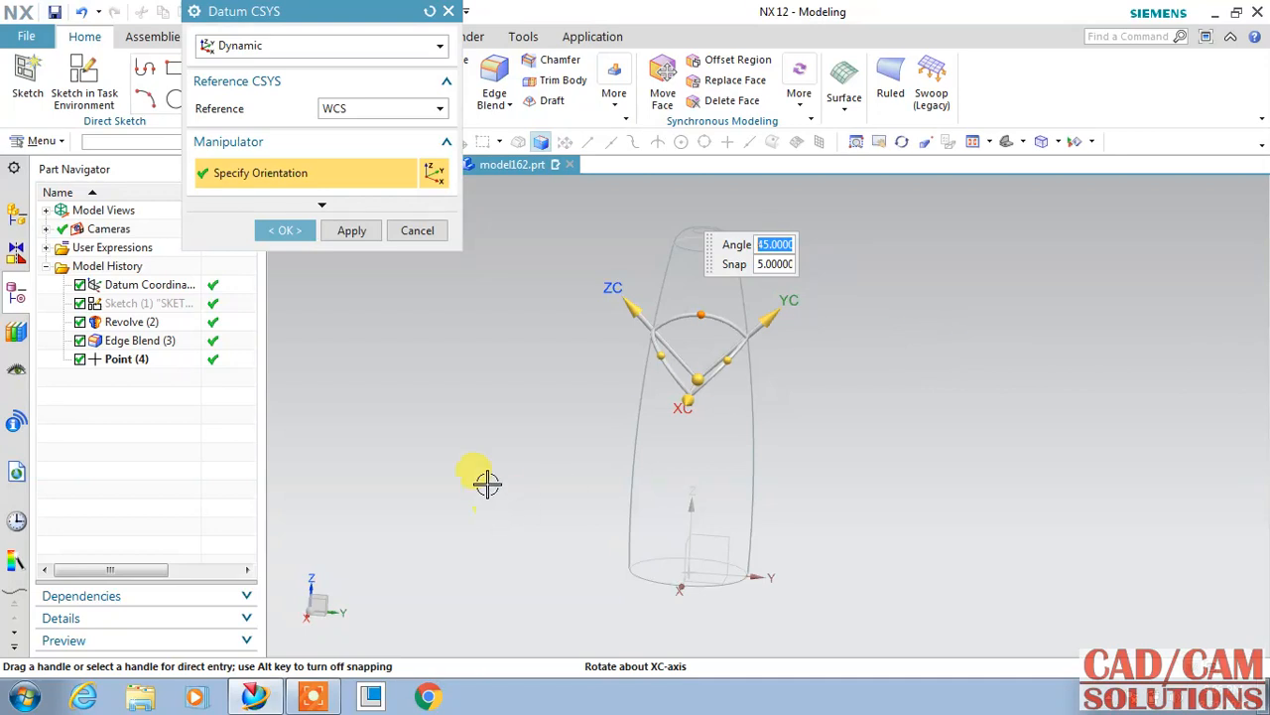
left_click(286, 230)
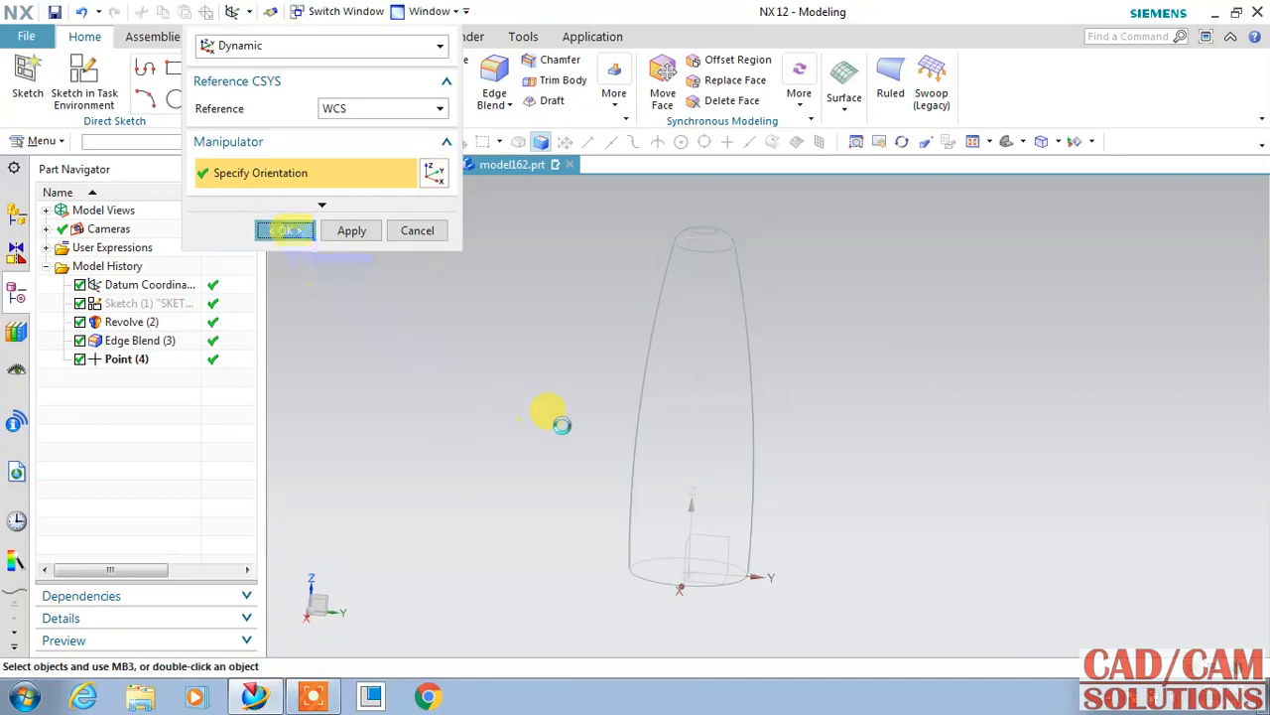
Step: Create an intersection curve between all faces of the body and the inclined coordinate system's XZ plane
middle_click_drag(734, 417, 808, 395)
scroll(809, 396, "down", 1)
right_click_drag(816, 403, 823, 300)
scroll(824, 327, "up", 2)
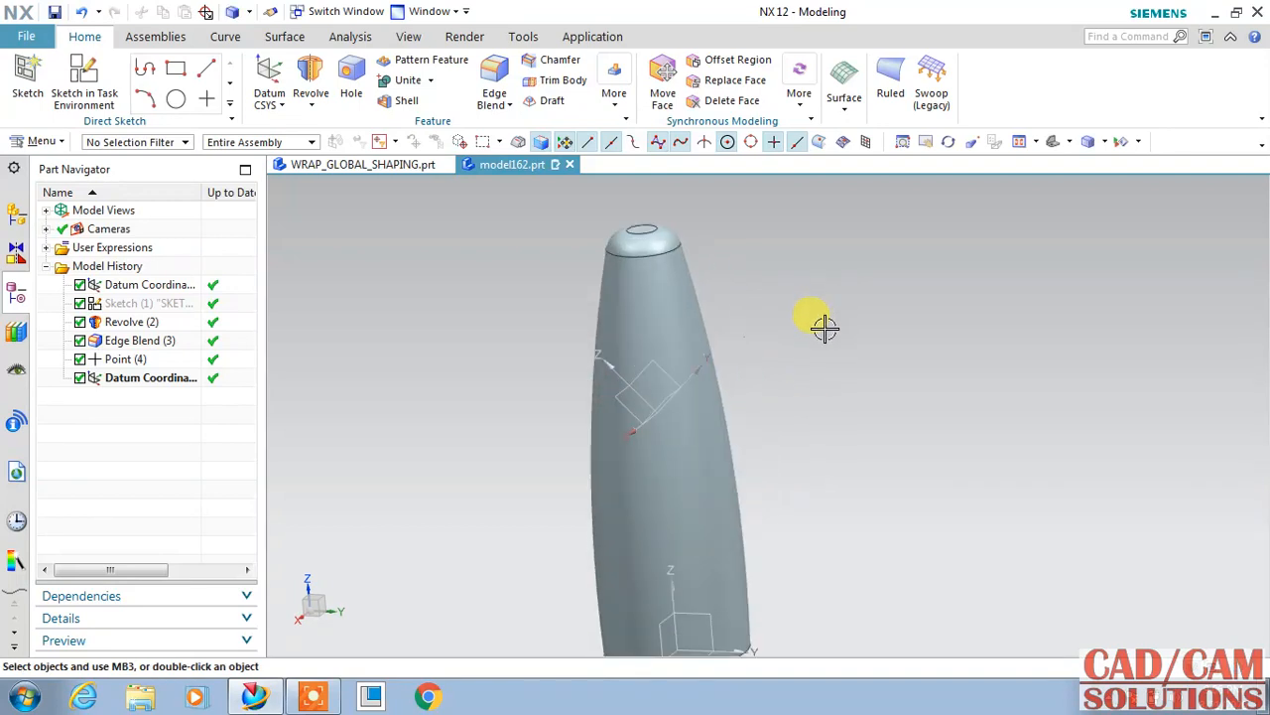
left_click(224, 36)
left_click(669, 85)
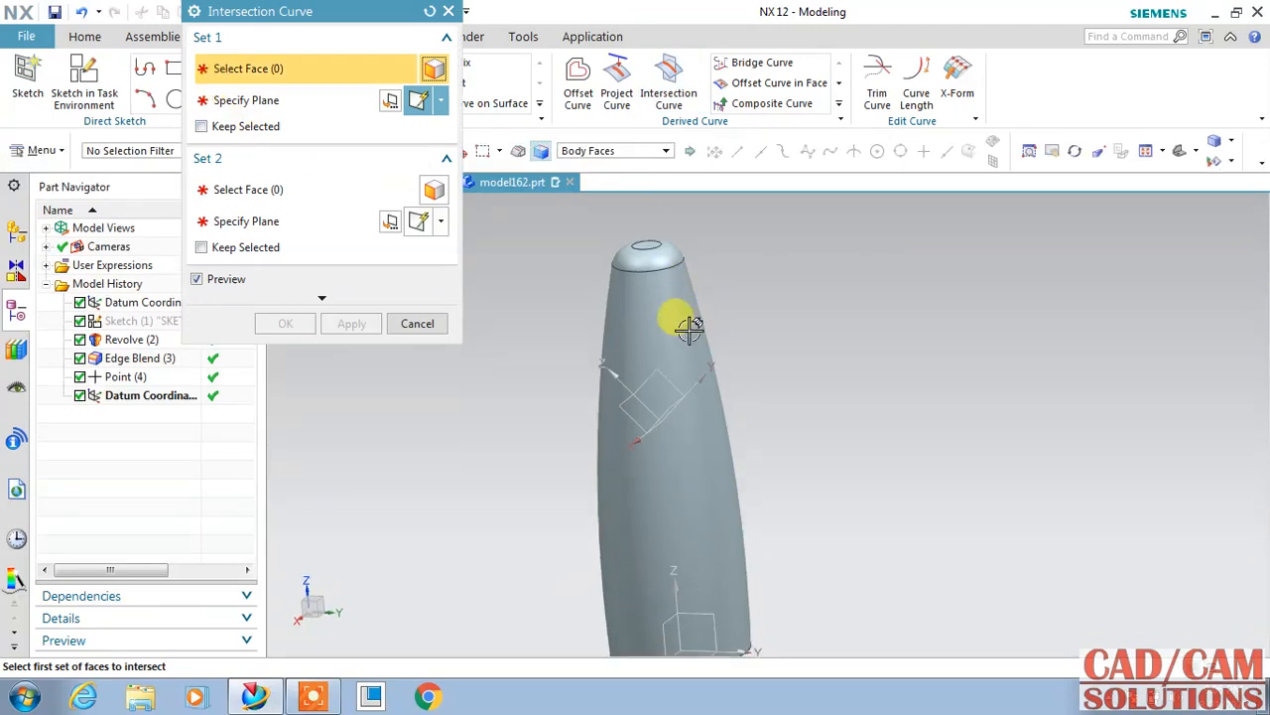
left_click(692, 480)
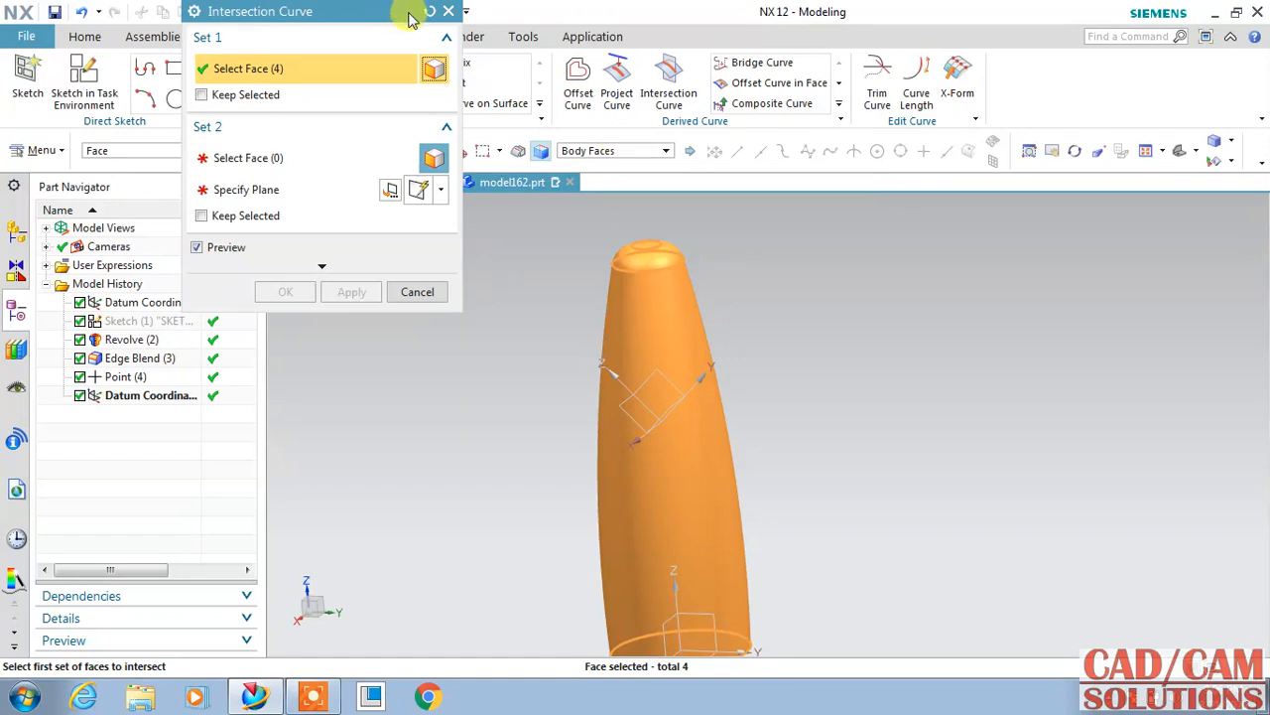
left_click(298, 159)
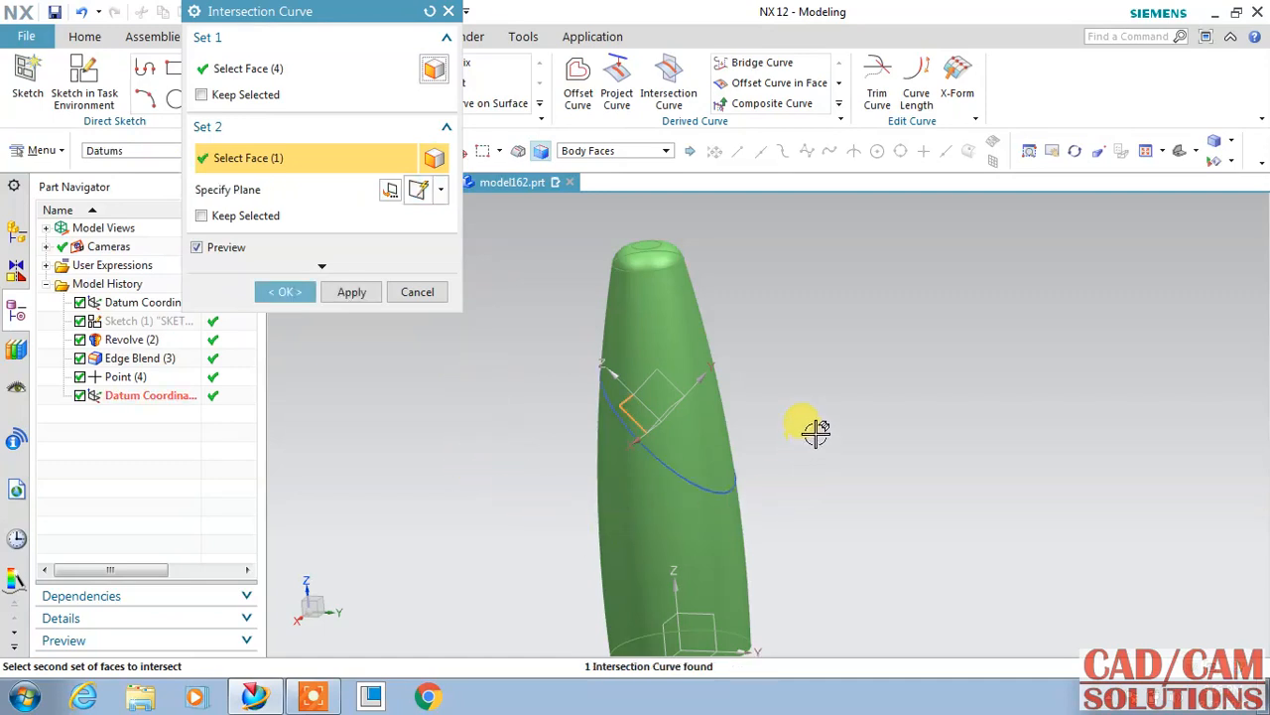
left_click(352, 293)
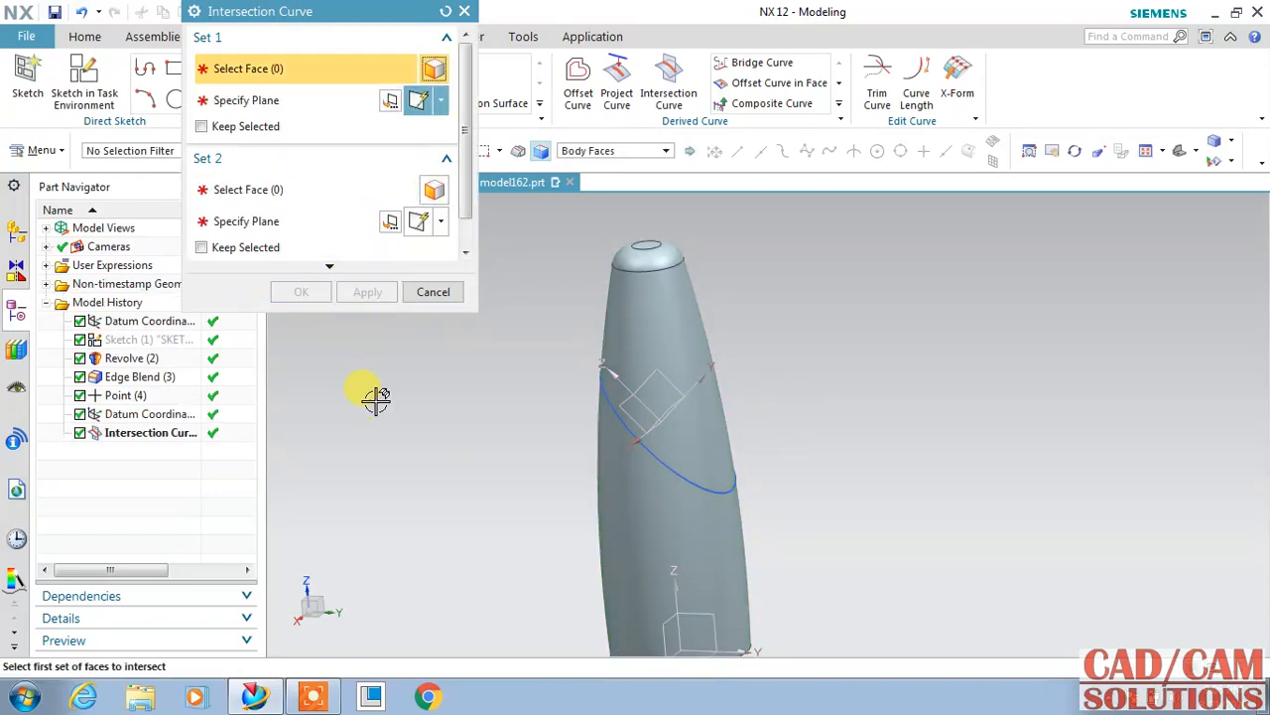
Step: Set up another intersection curve, using Single Face to pick only the revolved side face and the inclined XZ plane as the second set
left_click(615, 150)
left_click(609, 169)
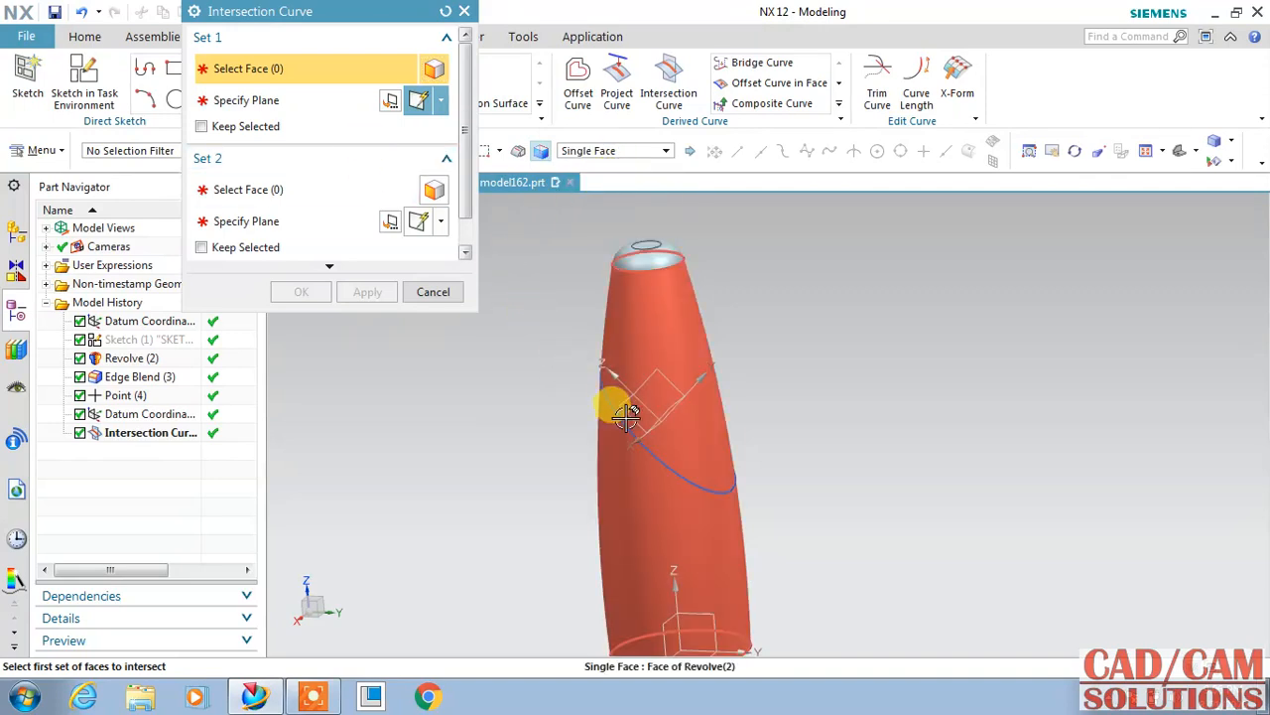
left_click(632, 503)
left_click(246, 190)
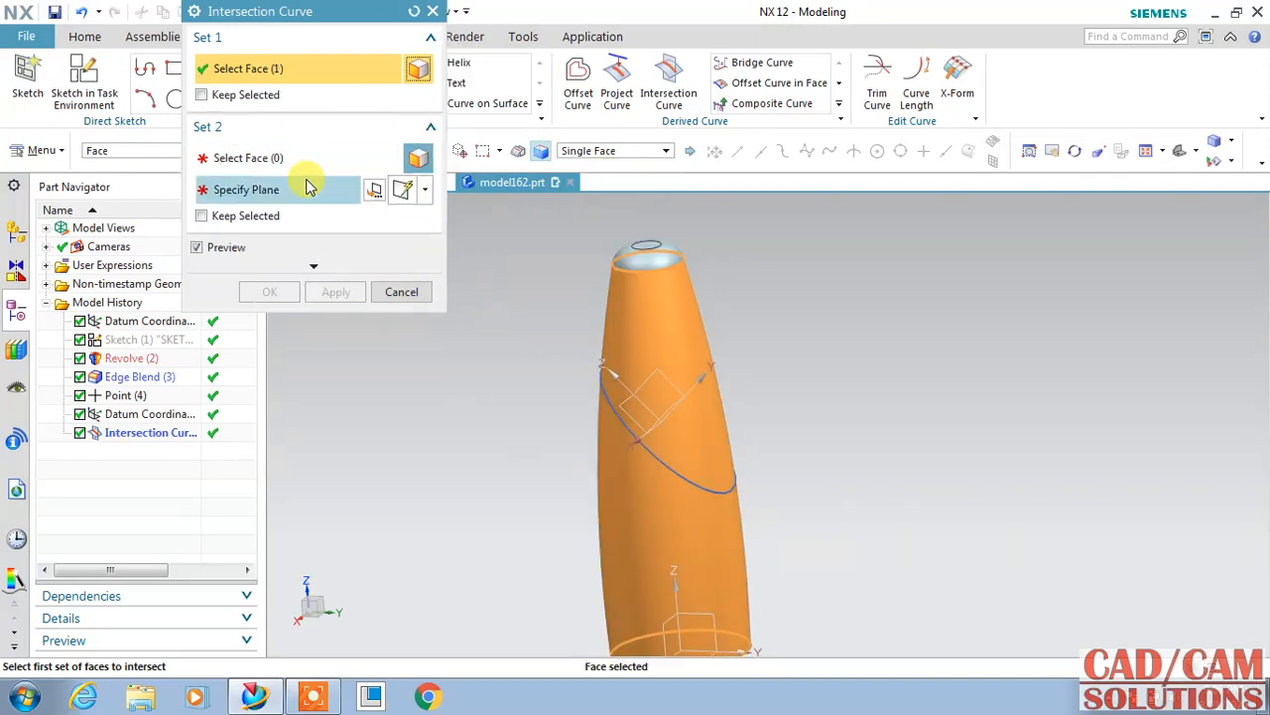
left_click(307, 171)
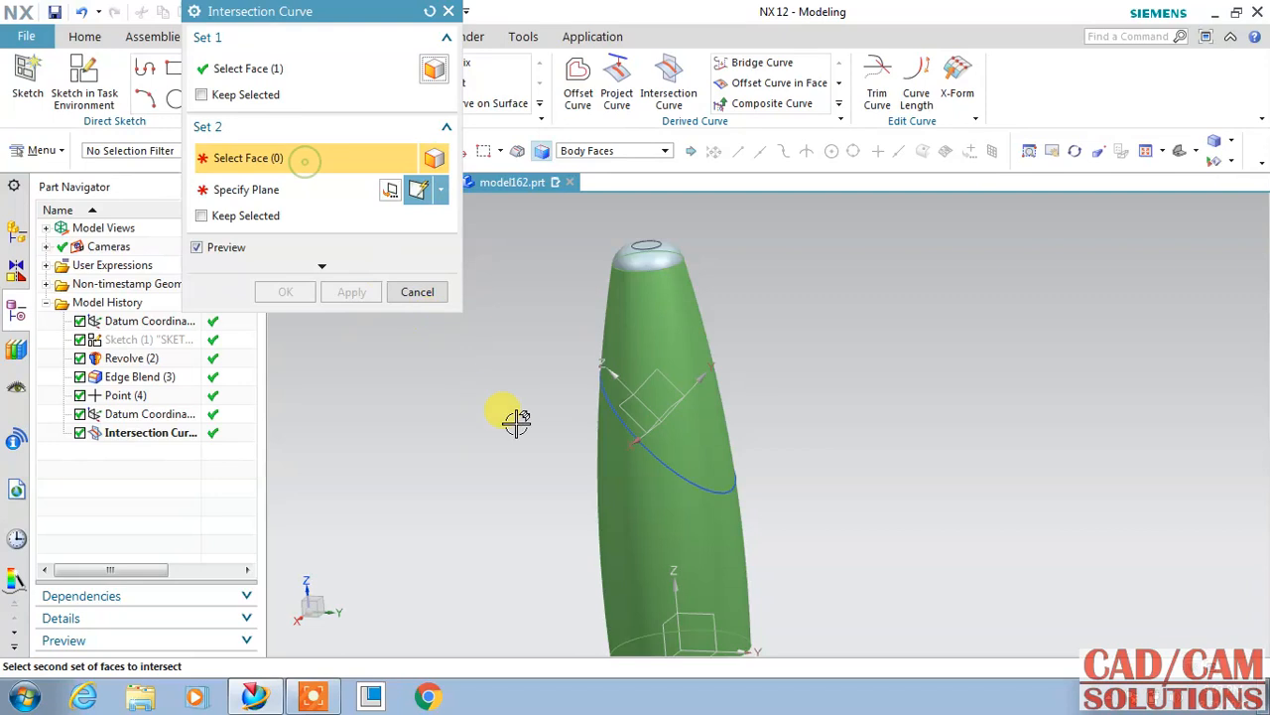
left_click(623, 409)
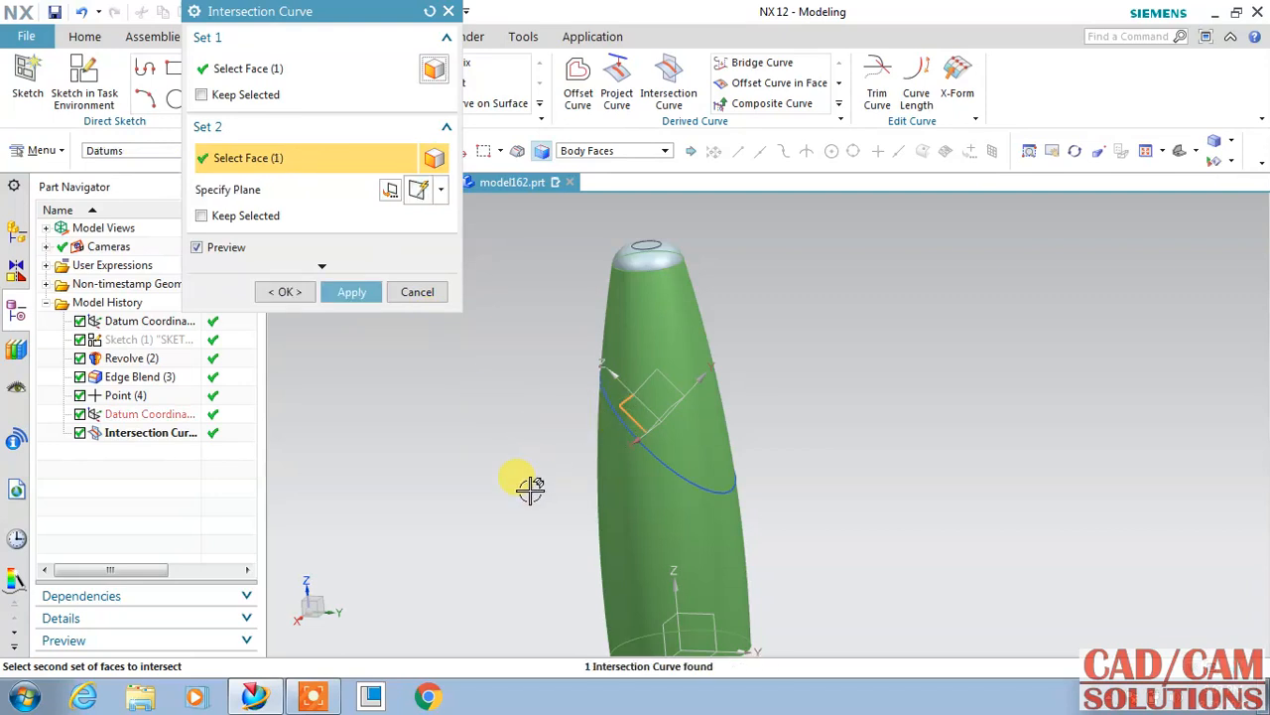
Step: Define a cutting plane at a distance of -40 mm from the inclined XZ plane and create the intersection curve
left_click(441, 193)
left_click(421, 250)
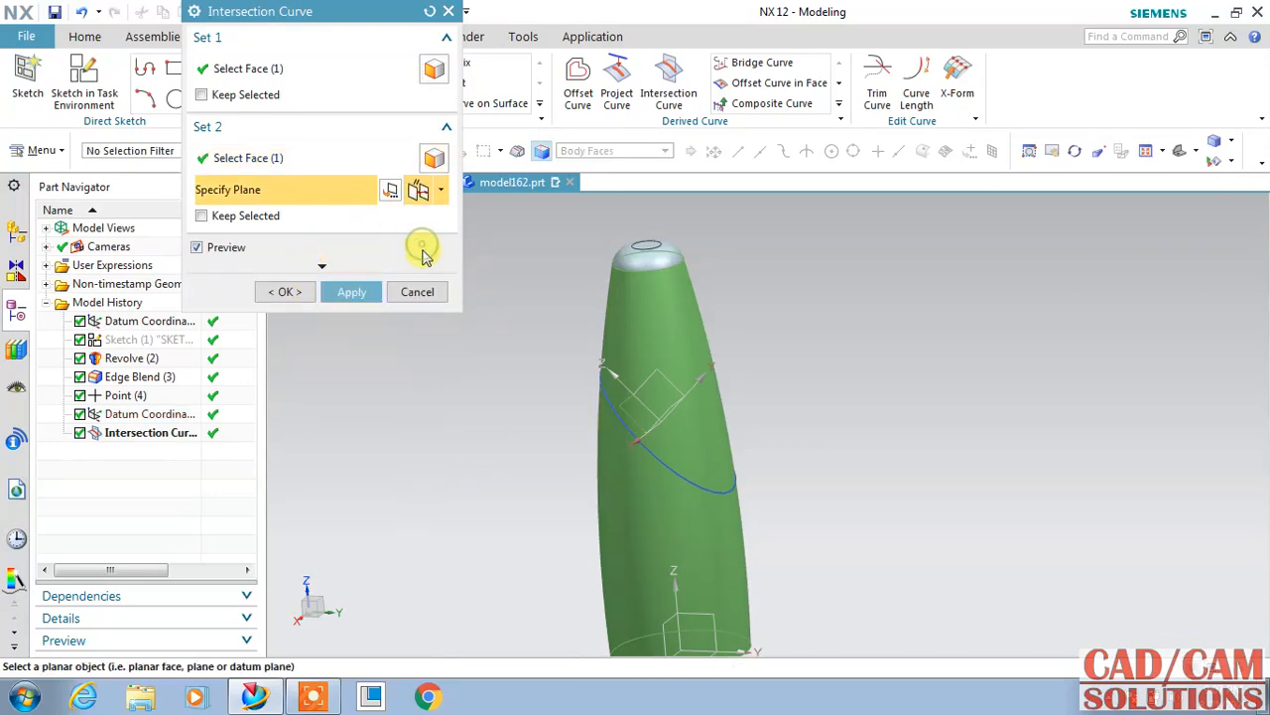
left_click(609, 402)
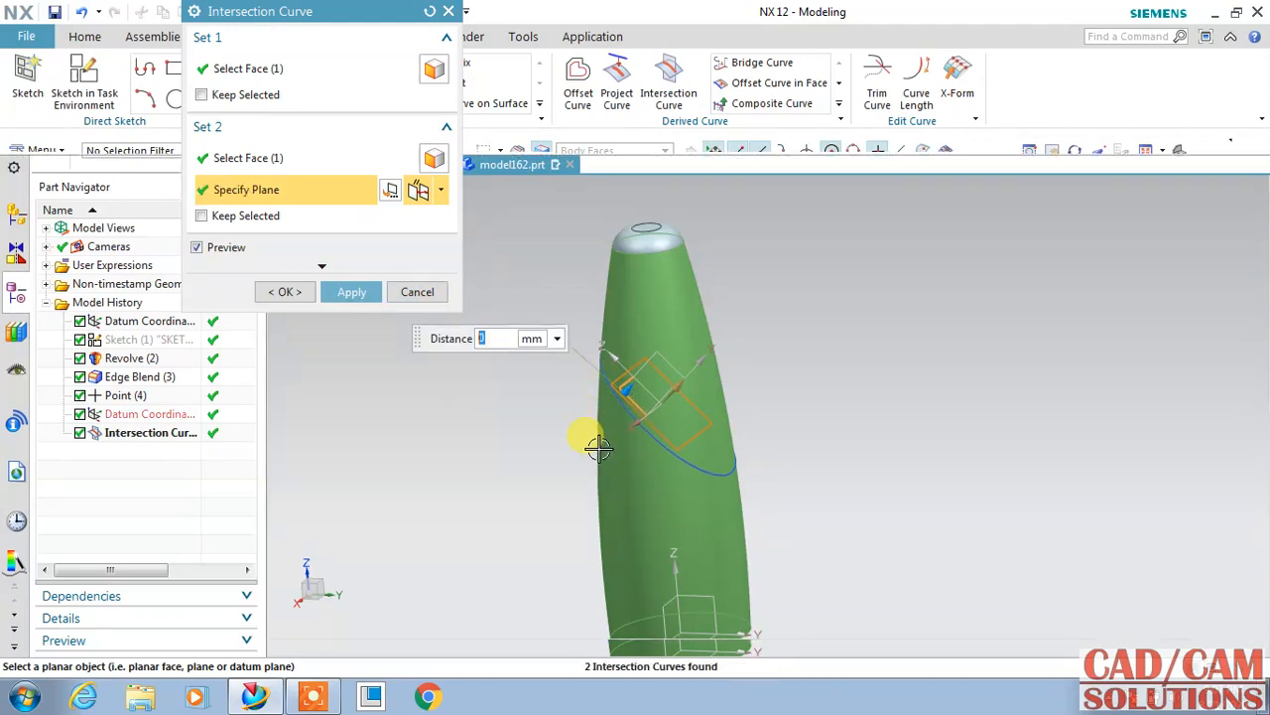
left_click_drag(620, 397, 596, 474)
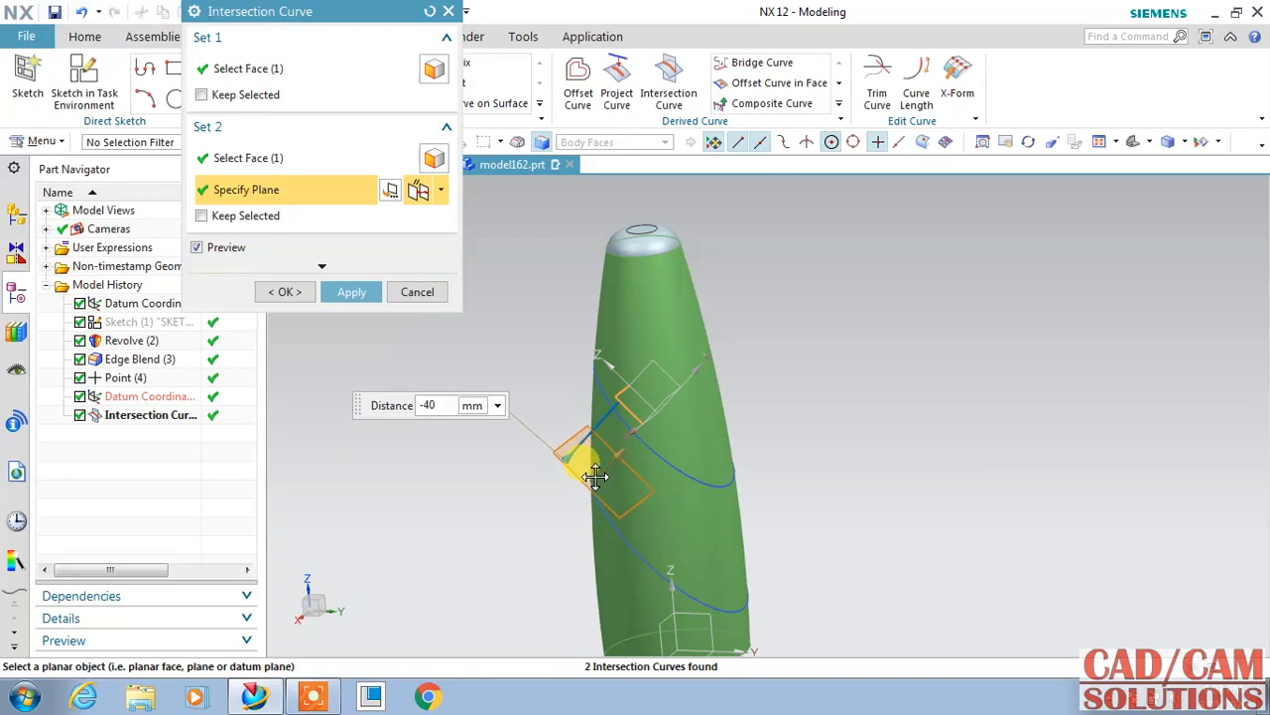
left_click_drag(593, 479, 598, 475)
left_click(343, 293)
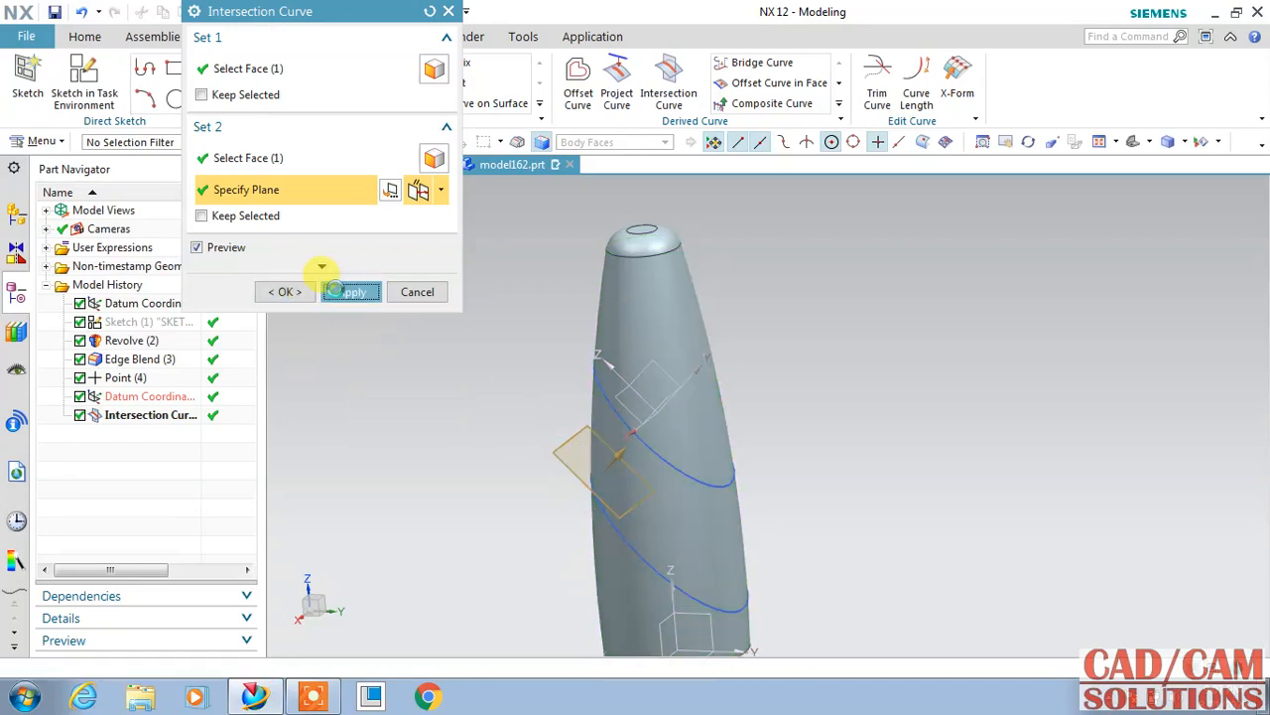
Step: Create an intersection curve between the revolved side face and the inclined coordinate system's XY plane
middle_click_drag(468, 389, 536, 385)
left_click(657, 321)
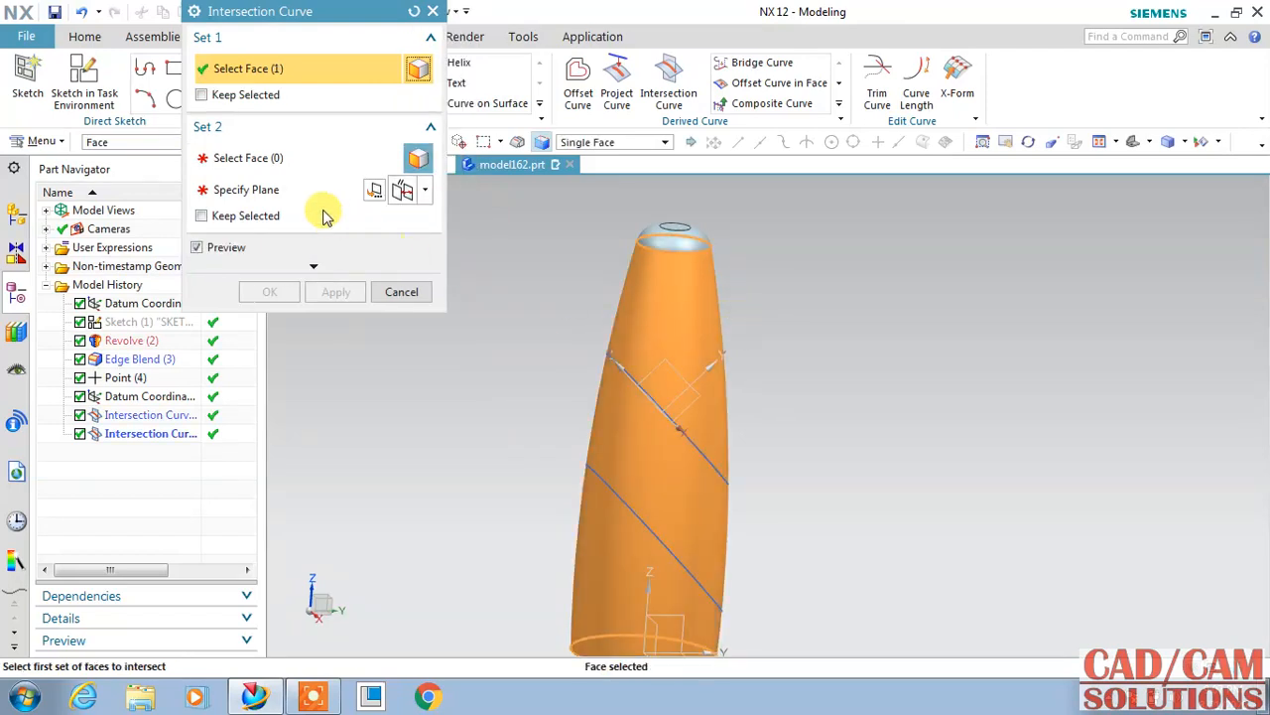
left_click(285, 160)
left_click(697, 399)
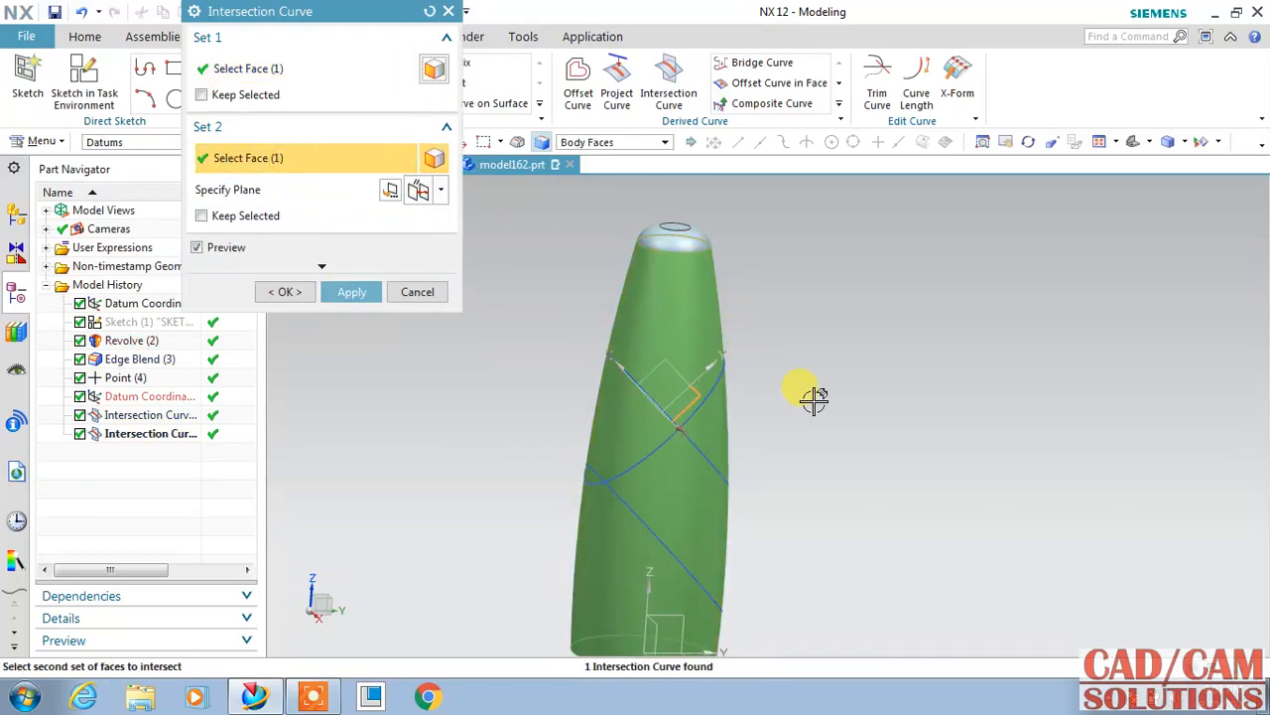
left_click(366, 293)
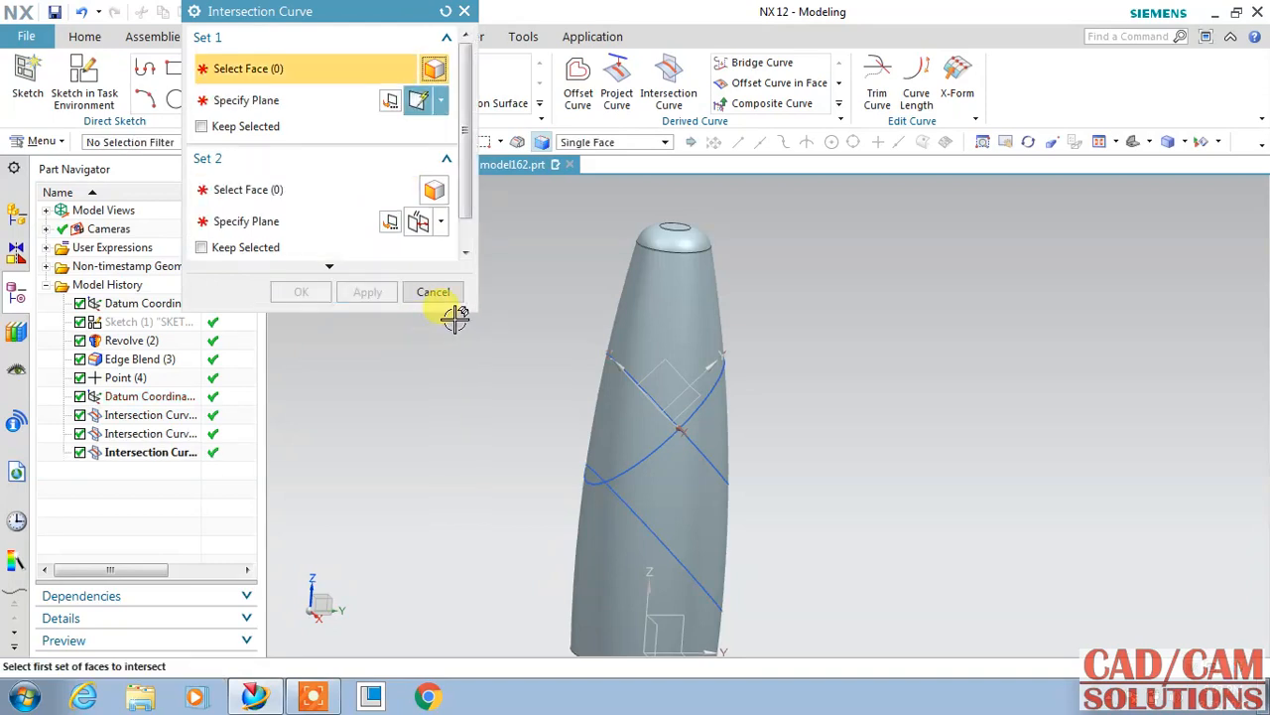
Step: Select the revolved side face and the inclined XY plane as the two sets for a further intersection curve
left_click(670, 329)
left_click(312, 168)
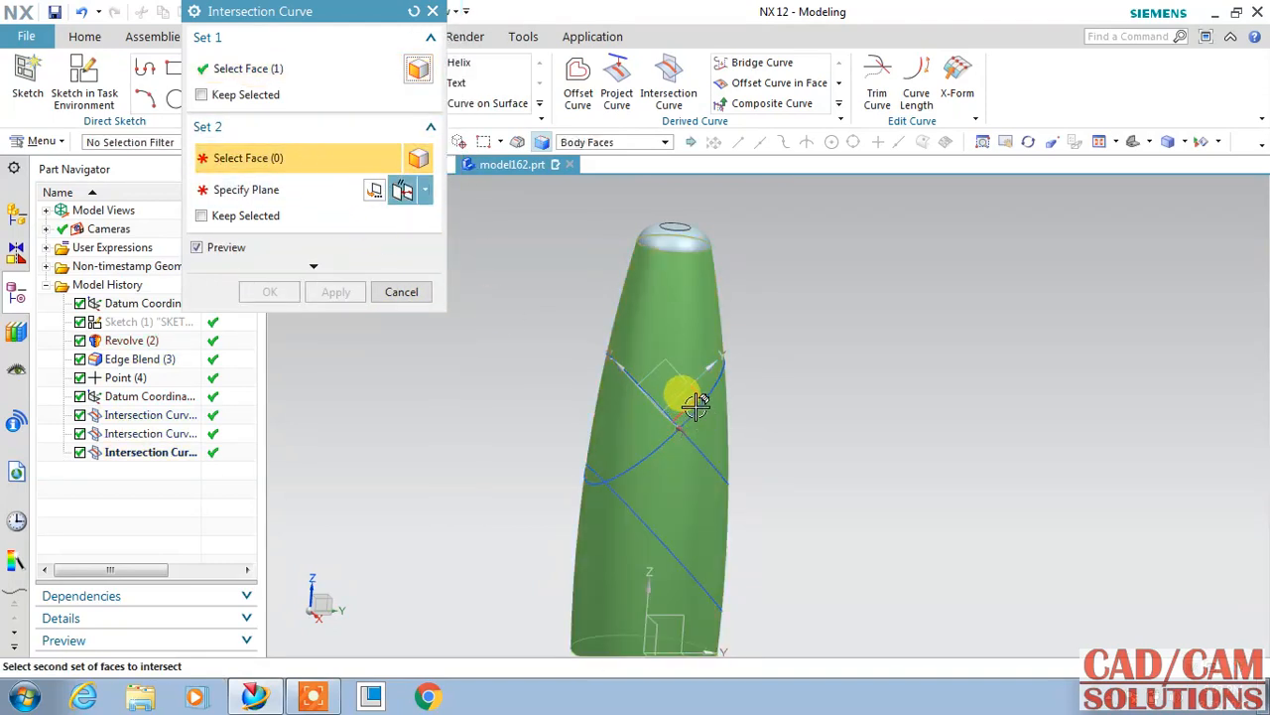
left_click(761, 414)
left_click(338, 198)
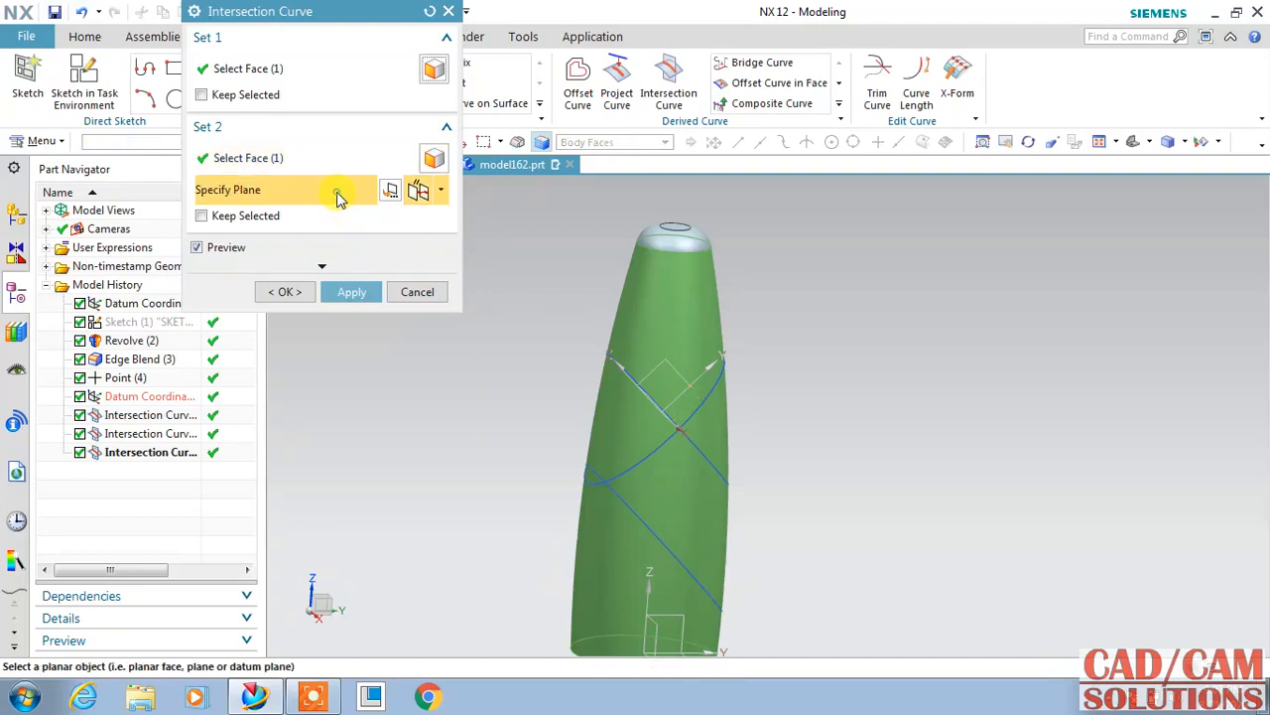
scroll(723, 442, "up", 2)
middle_click_drag(801, 450, 827, 464)
Step: Define a cutting plane at a distance of -40 mm from the inclined XY plane and finish the intersection curve
left_click(441, 192)
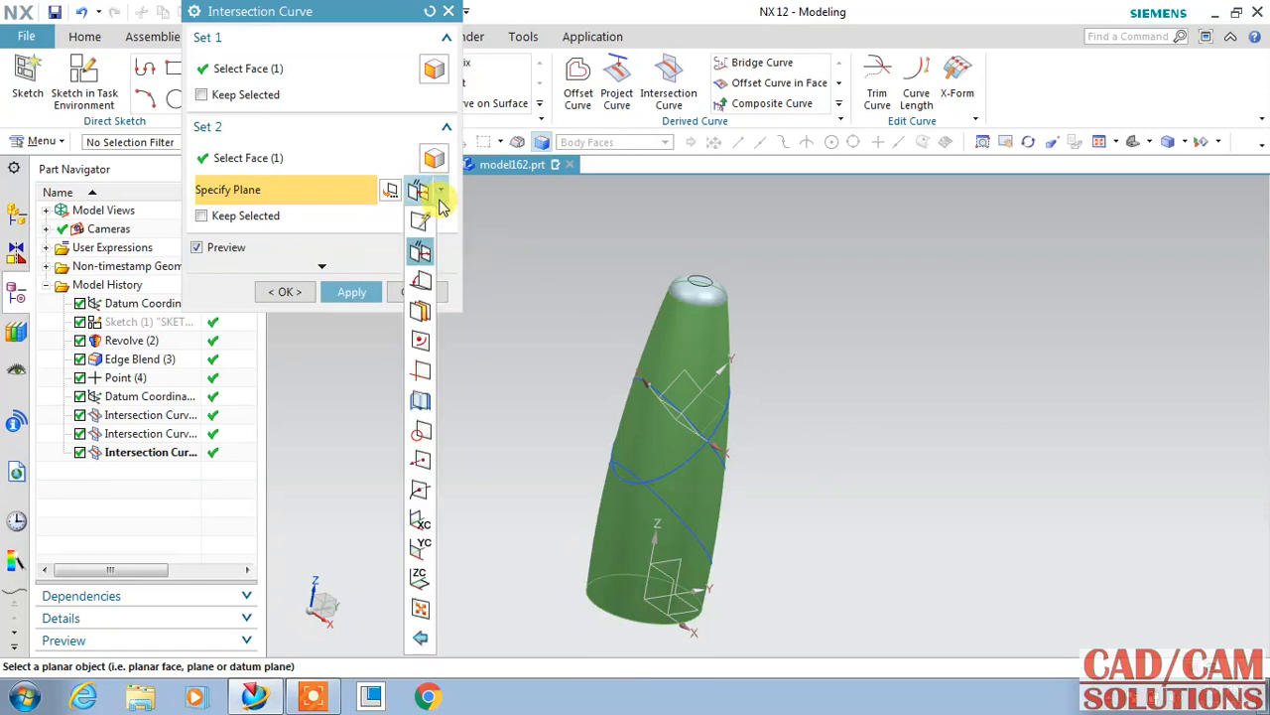
left_click(423, 251)
left_click(440, 192)
left_click(425, 192)
left_click(441, 191)
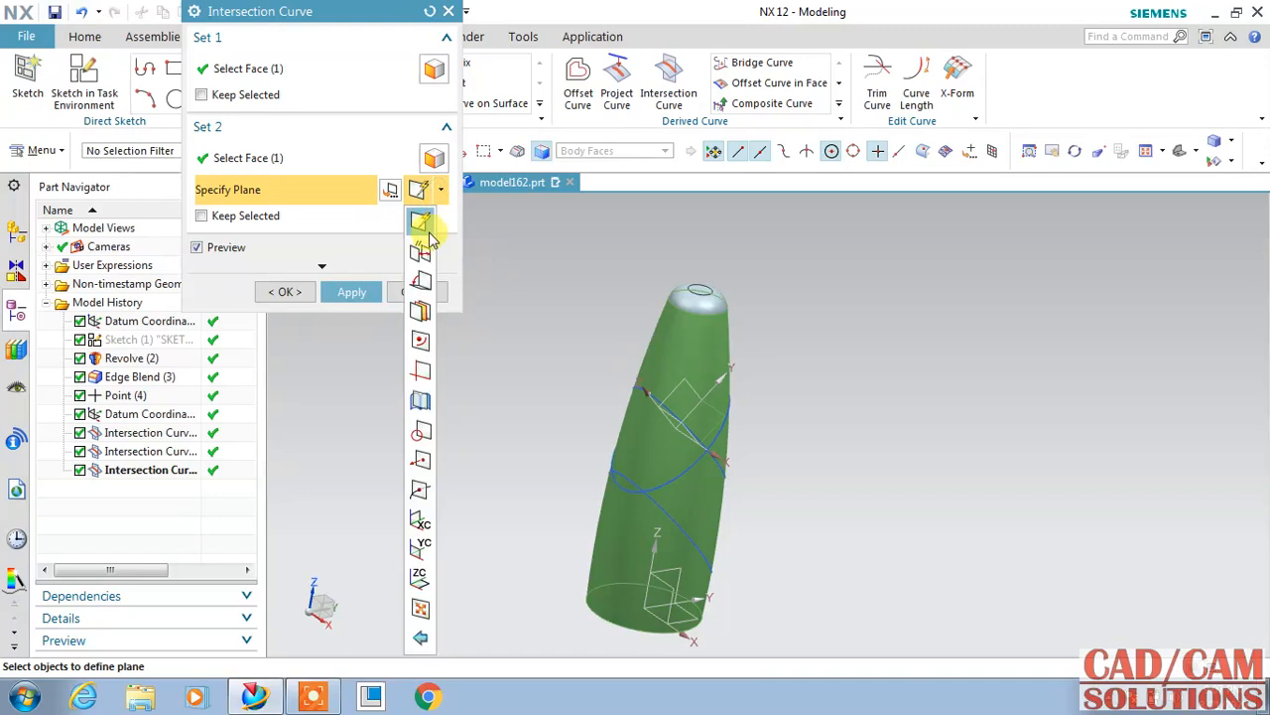
left_click(421, 249)
left_click(718, 406)
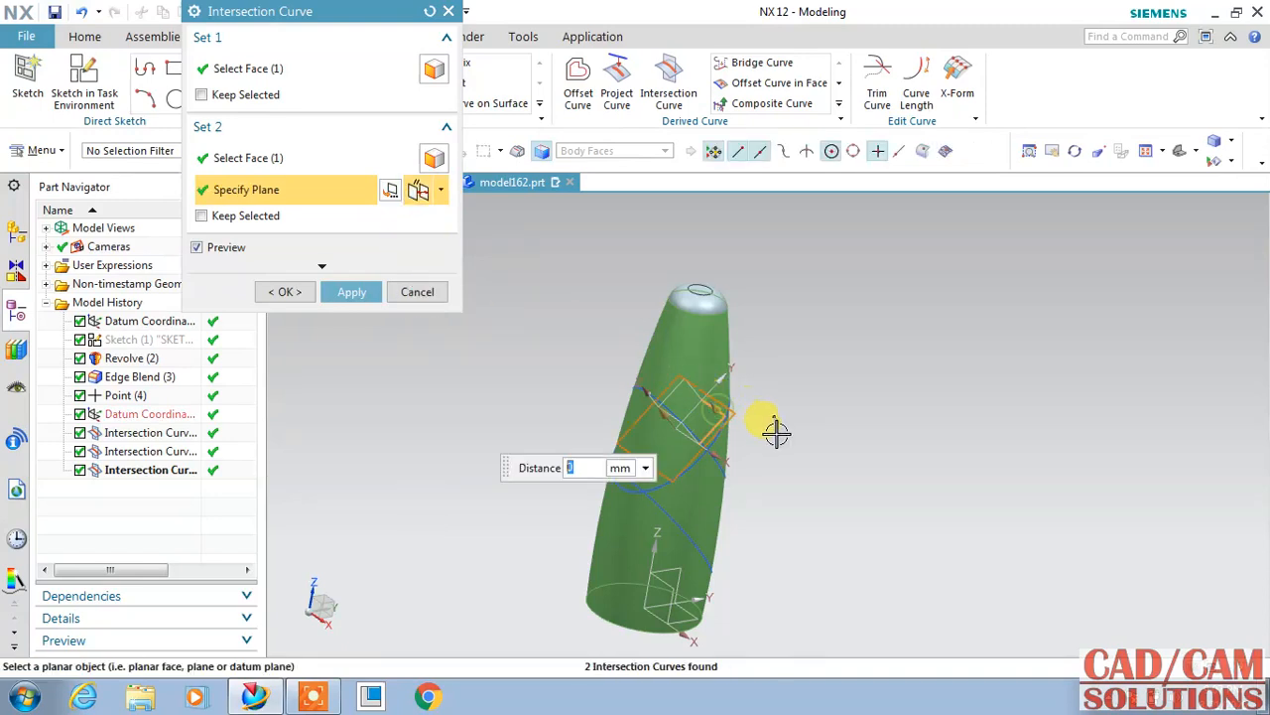
middle_click_drag(777, 433, 745, 422)
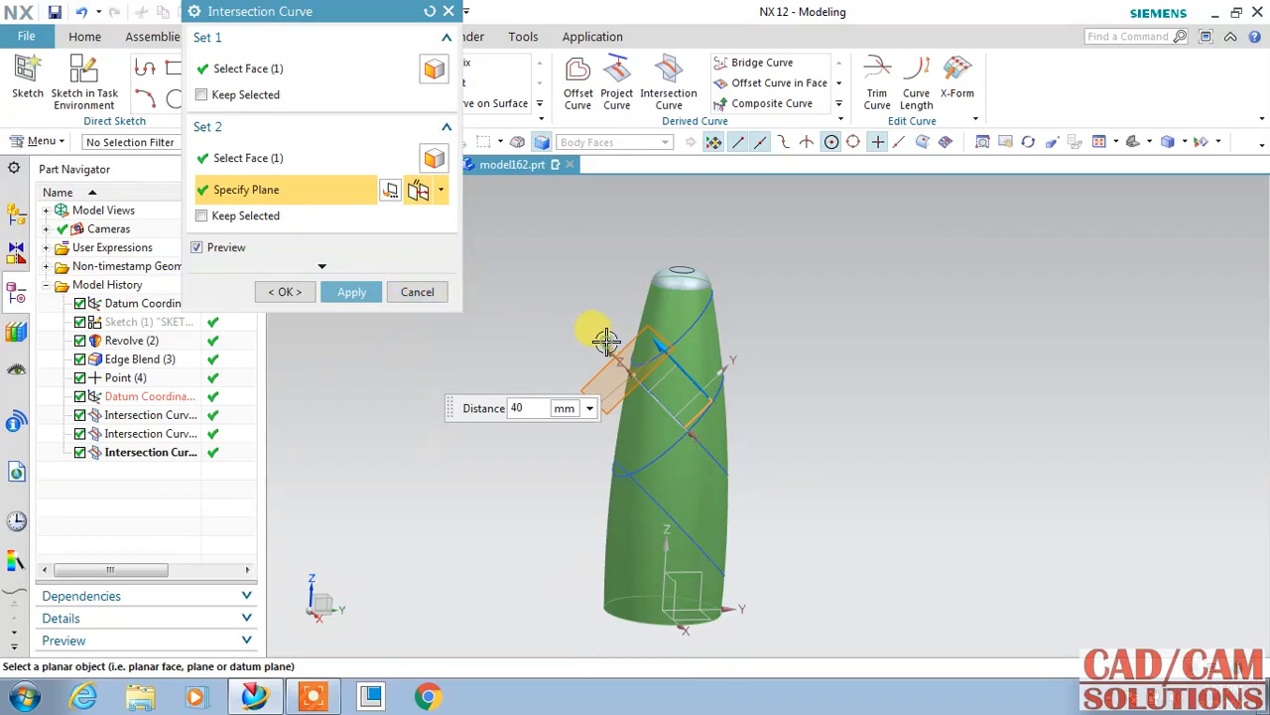
left_click_drag(611, 351, 738, 446)
left_click(284, 291)
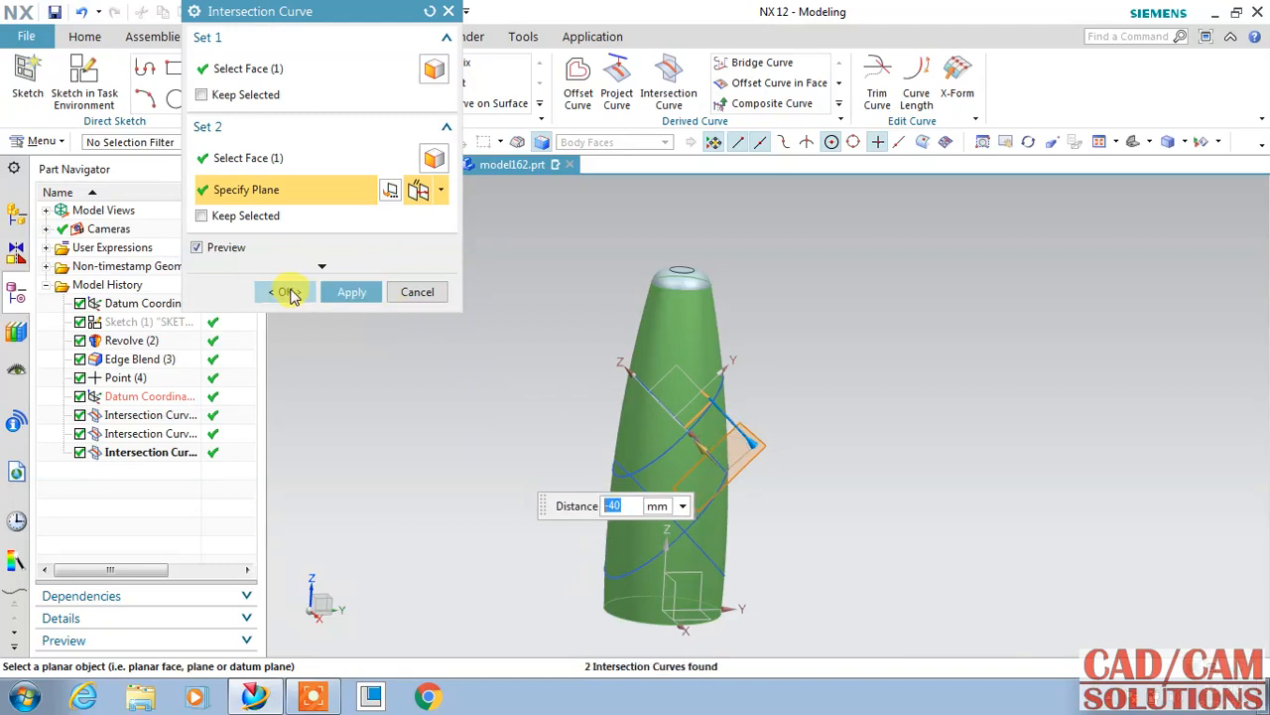
Step: Fit the model in the view and hide the inclined datum coordinate system
mouse_move(803, 417)
middle_mouse_down()
mouse_move(780, 388)
mouse_move(765, 406)
mouse_move(756, 352)
mouse_move(771, 420)
mouse_move(808, 430)
middle_mouse_up()
key("ctrl+f")
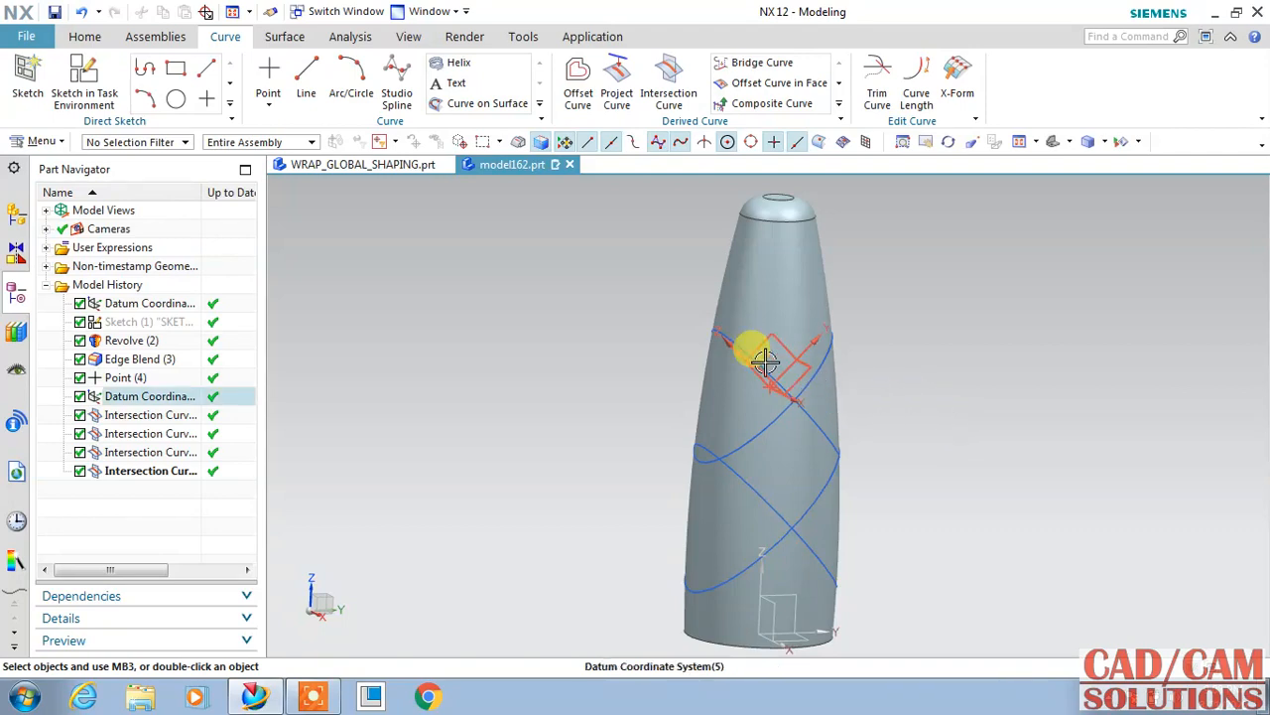
right_click(125, 402)
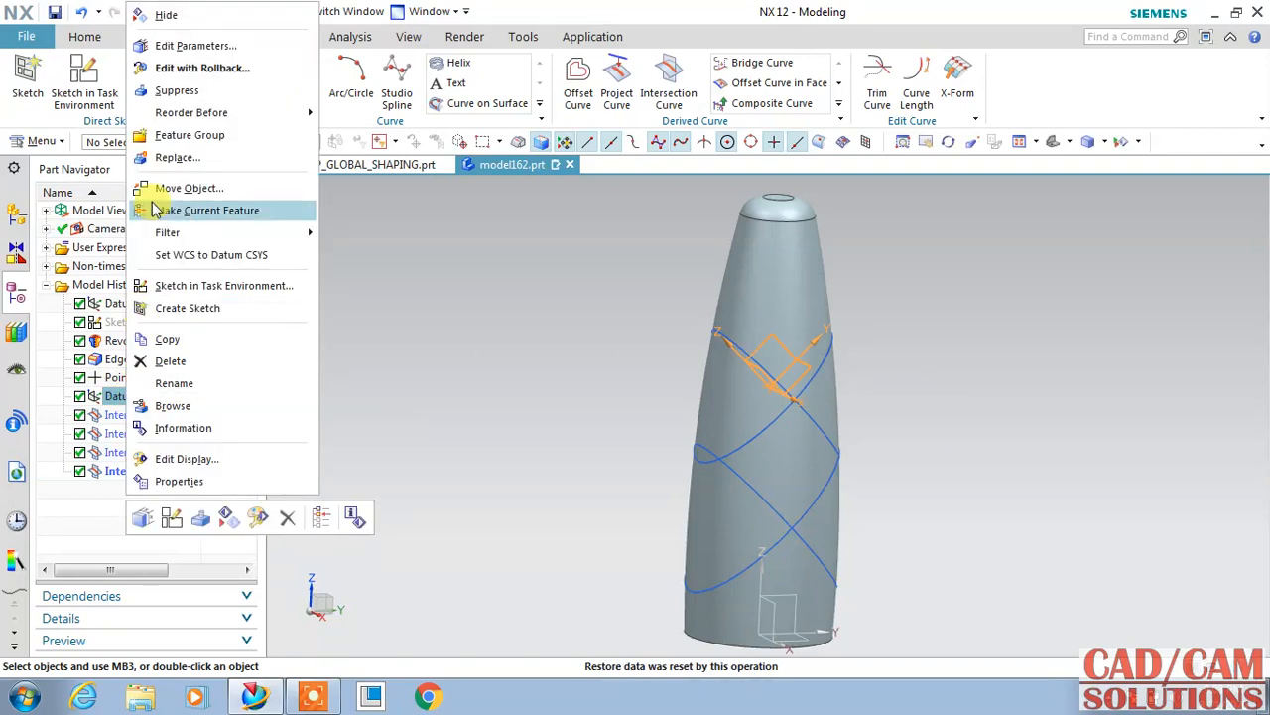
left_click(162, 23)
middle_click_drag(959, 363, 936, 347)
left_click(809, 362)
key("Escape")
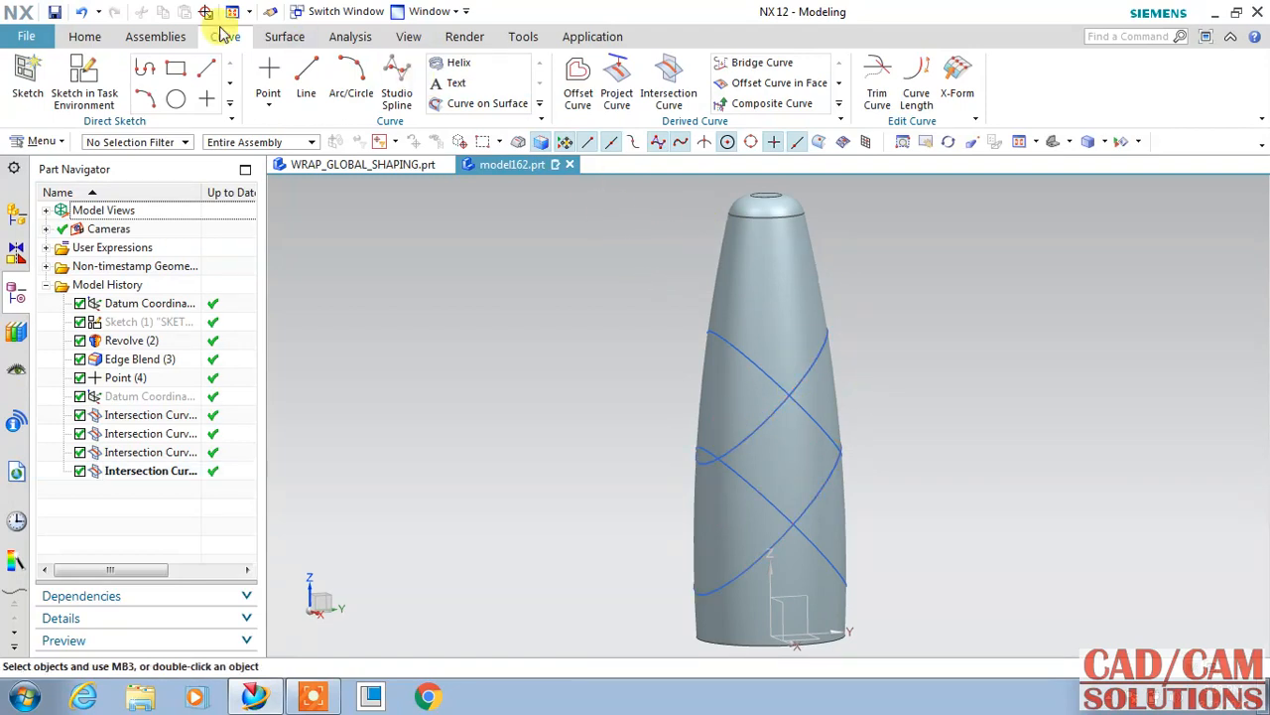
Step: Start a Through Curve Mesh with Stop at Intersection enabled and pick the diamond's lower-left curve segment as the first primary curve
left_click(84, 36)
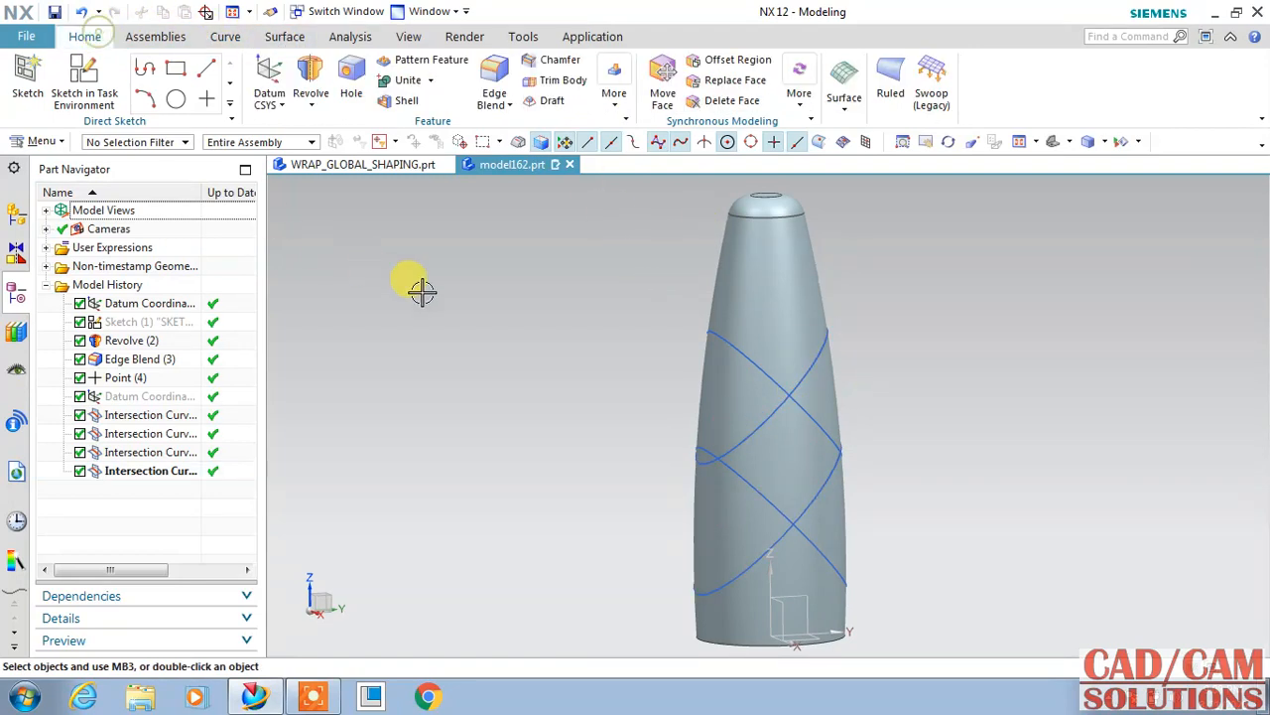
left_click(844, 100)
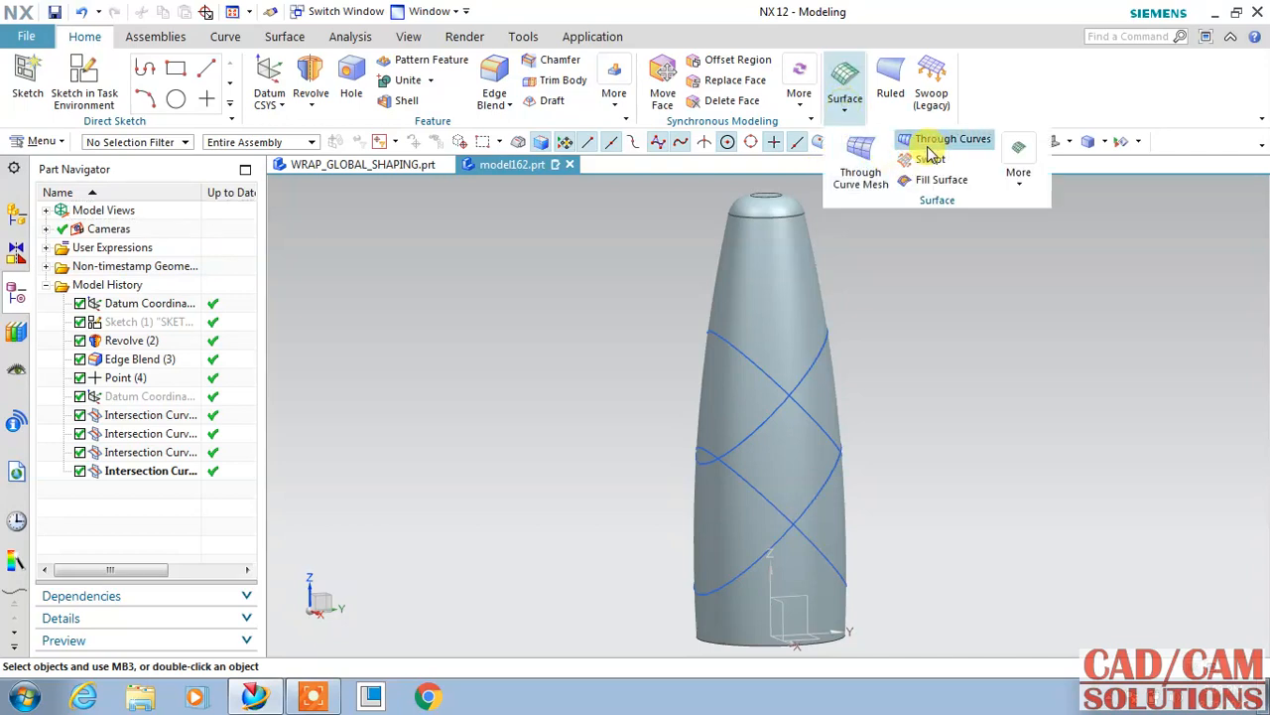
left_click(861, 166)
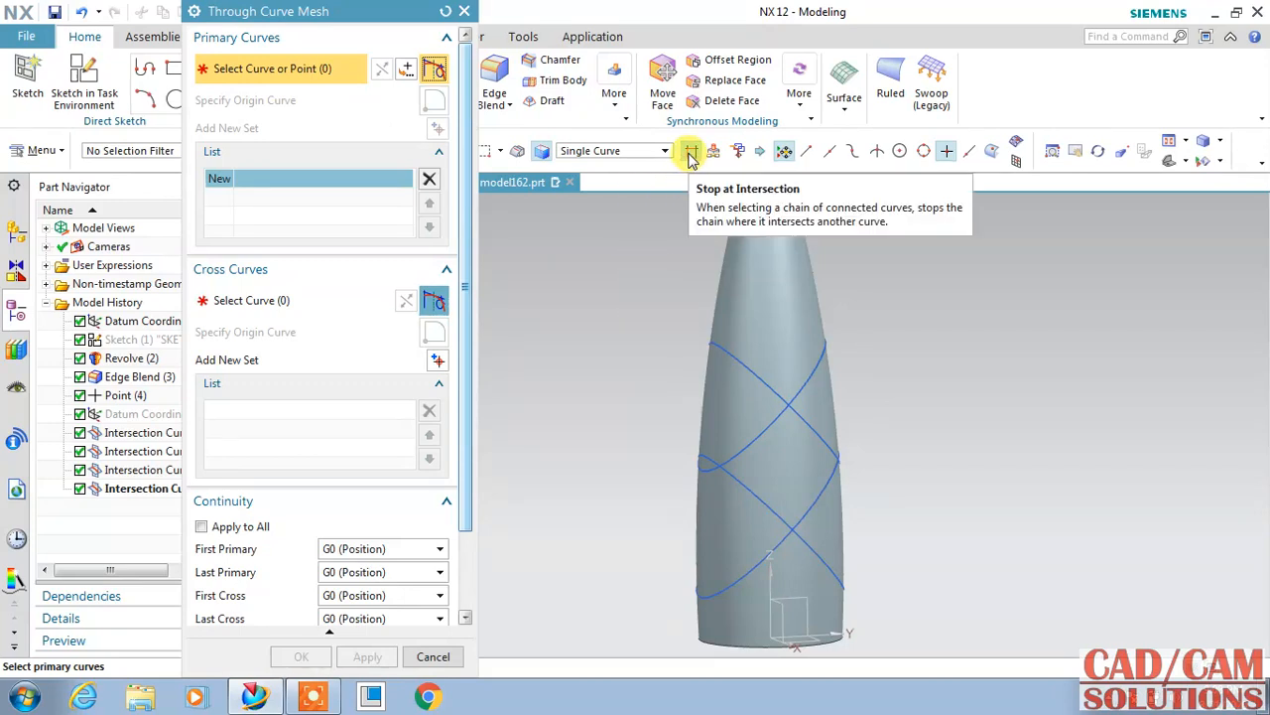
left_click(692, 154)
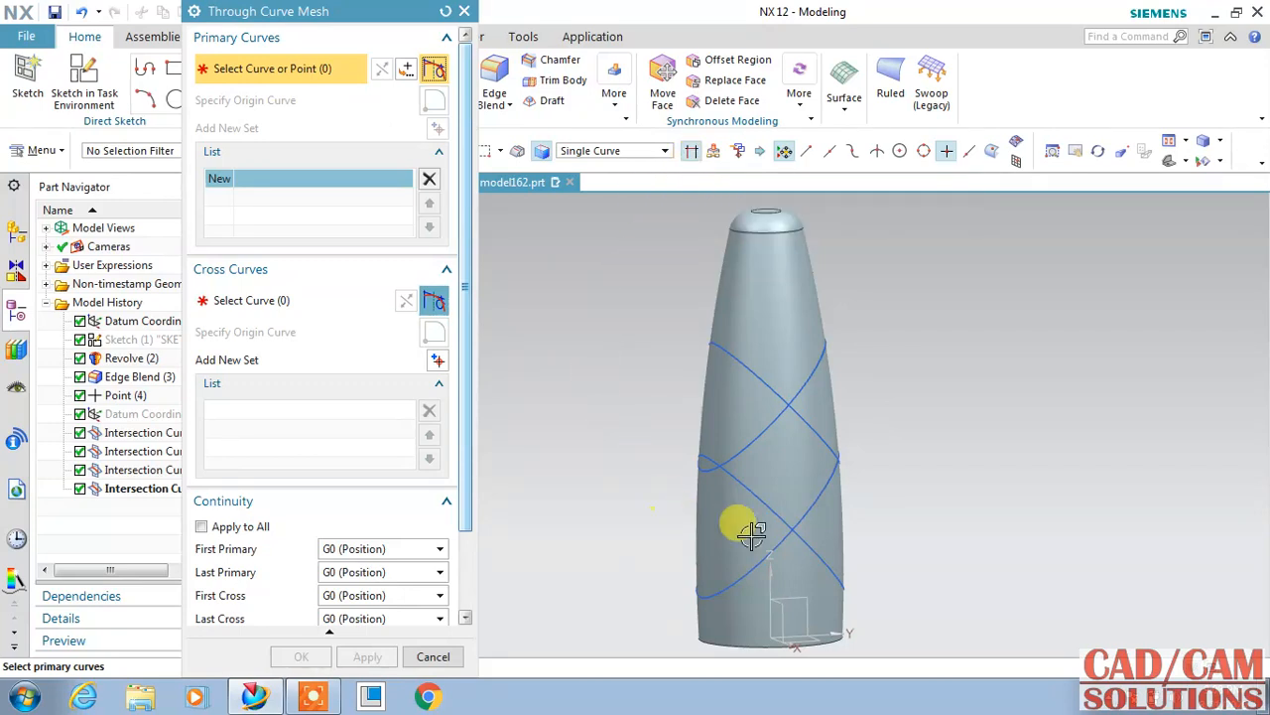
left_click(730, 471)
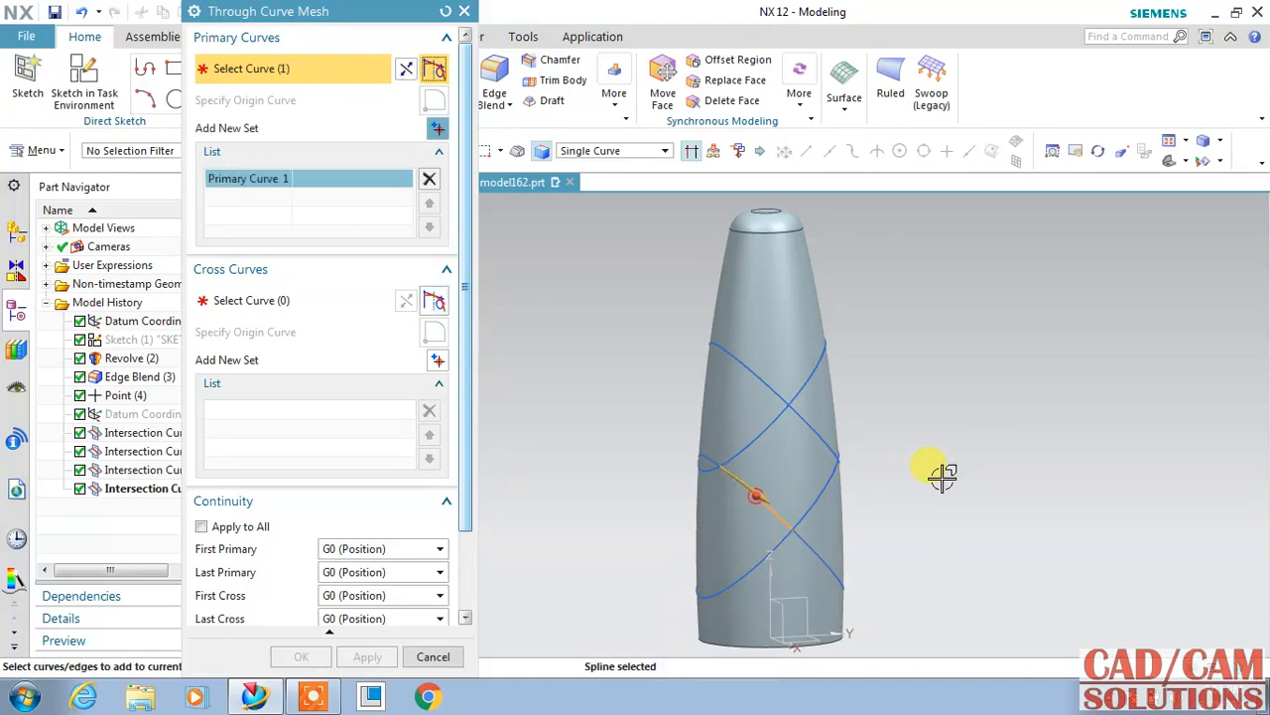
Step: Add three more segments of the inclined intersection curves around the body as primary curve sets 2, 3 and 4 of the mesh
left_click(433, 131)
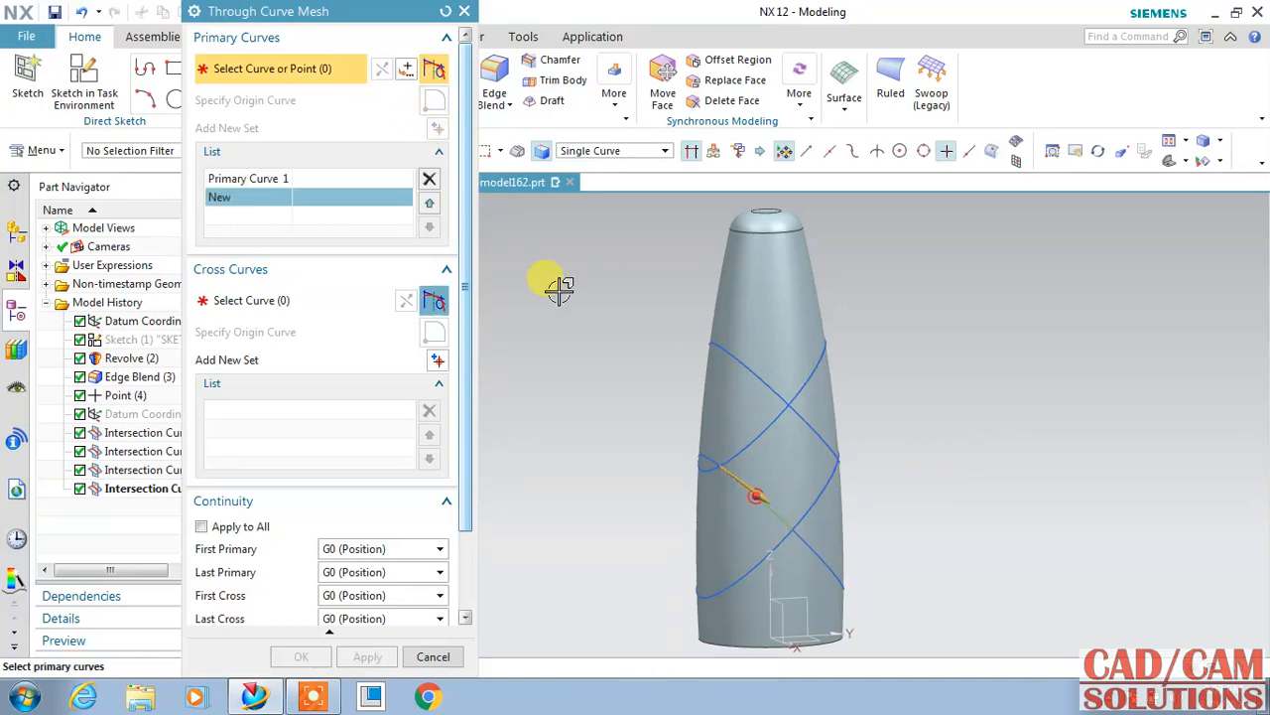
left_click(818, 413)
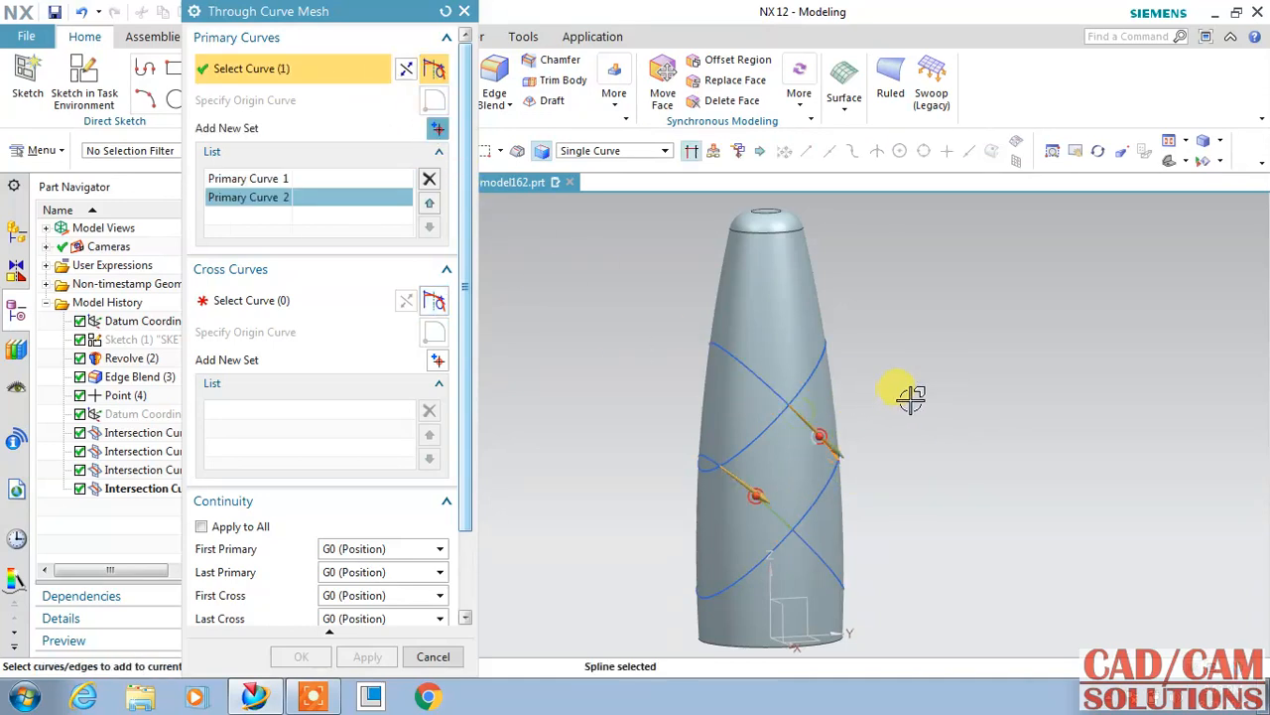
left_click(433, 126)
middle_click_drag(966, 357, 779, 422)
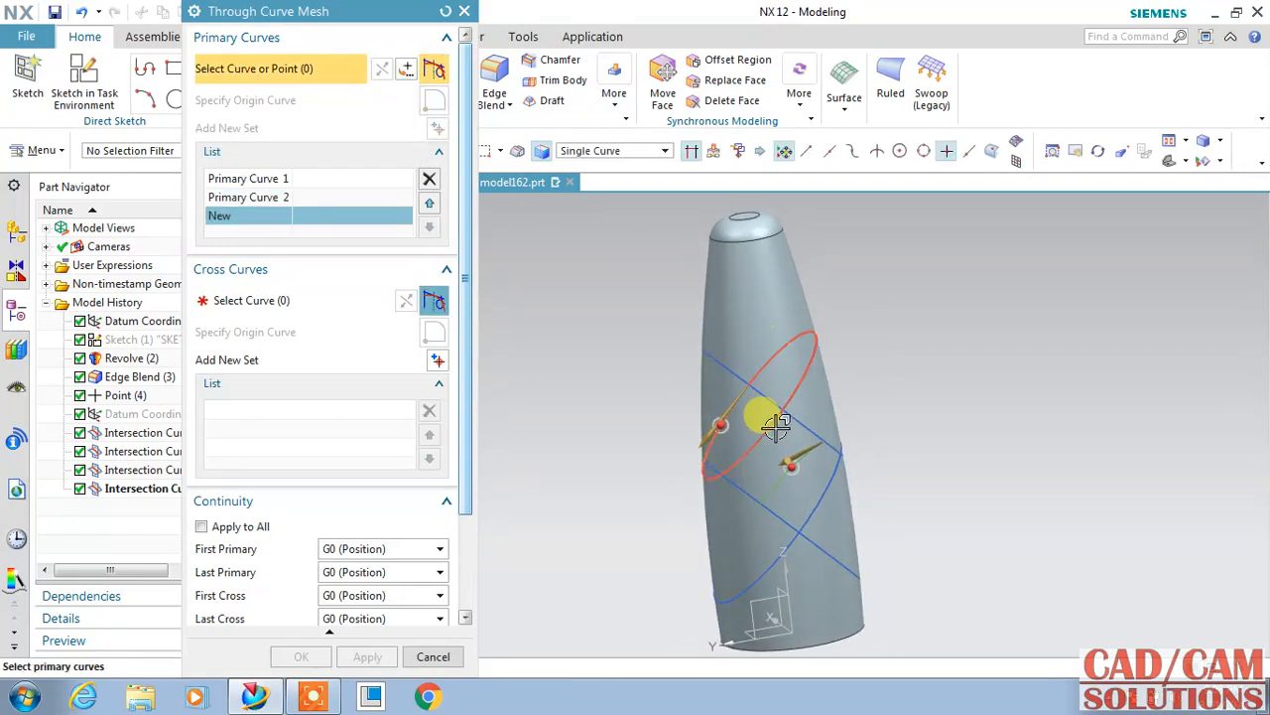
mouse_move(910, 367)
middle_mouse_down()
mouse_move(1029, 357)
mouse_move(908, 362)
middle_mouse_up()
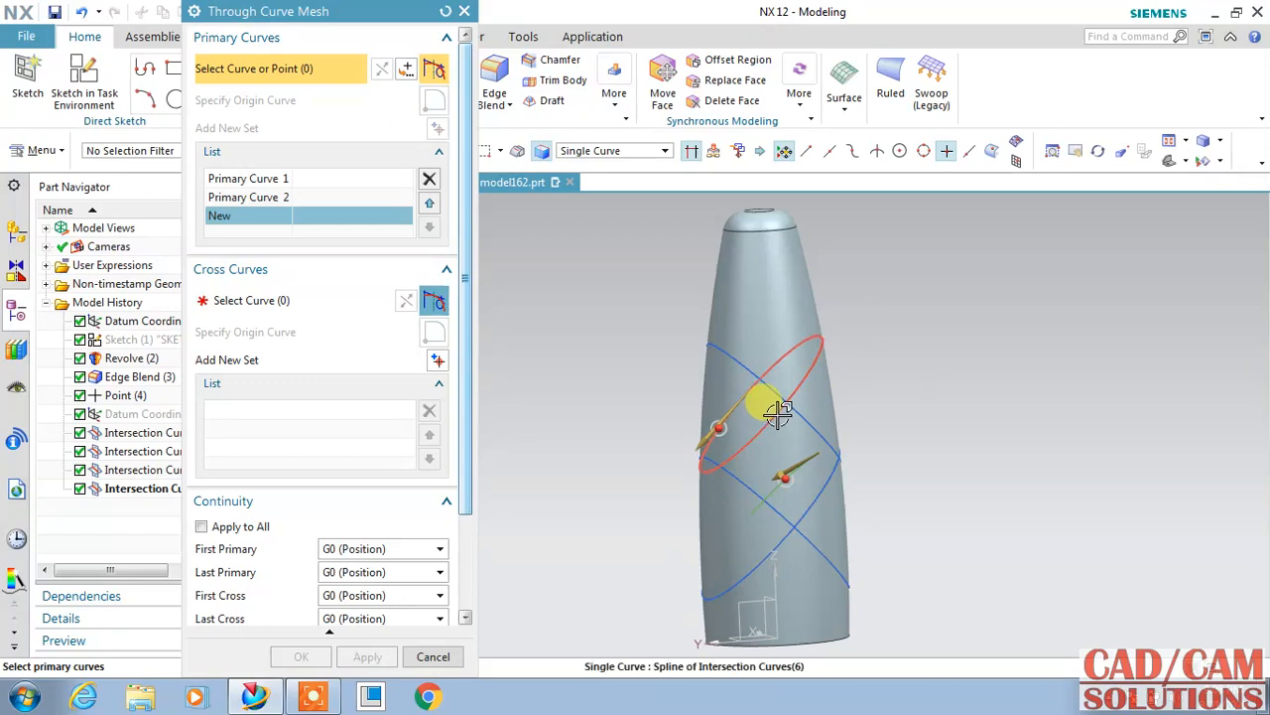
left_click(794, 403)
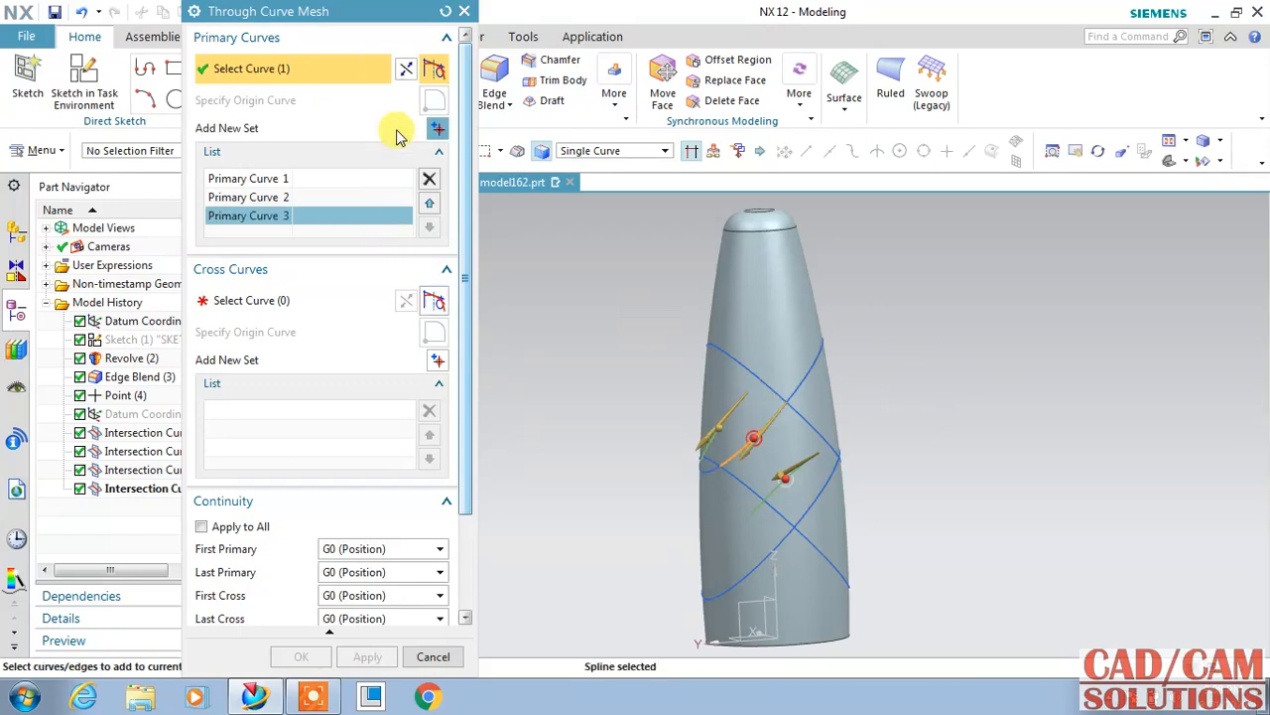
left_click(438, 130)
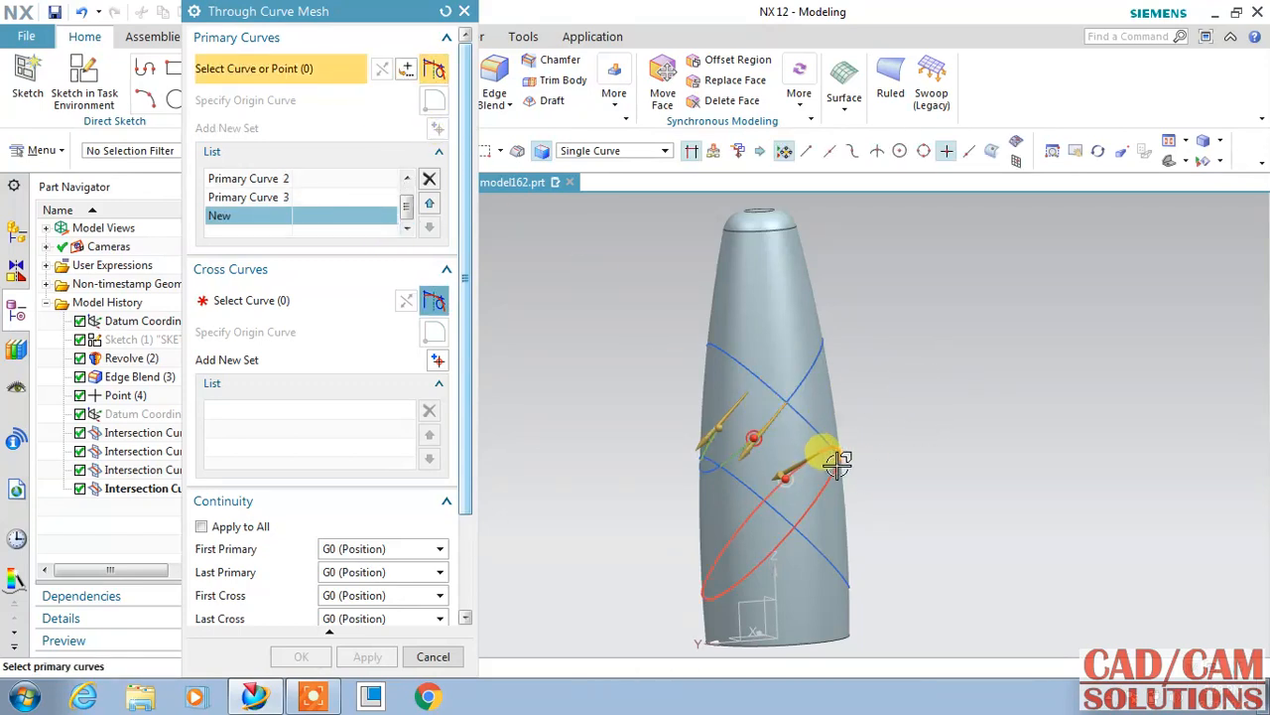
left_click(836, 465)
middle_click_drag(658, 402, 783, 395)
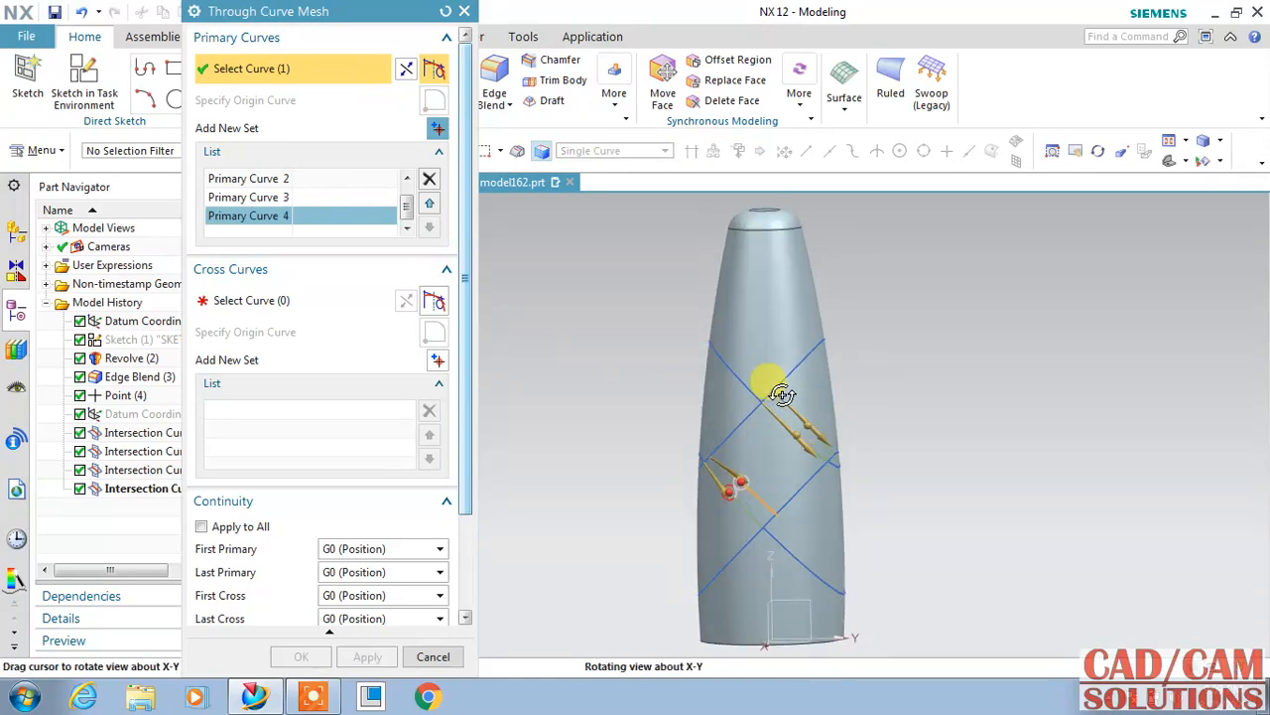
Step: Select only the upper of the two parallel loops rising toward +Y as the mesh's first cross curve
left_click(274, 302)
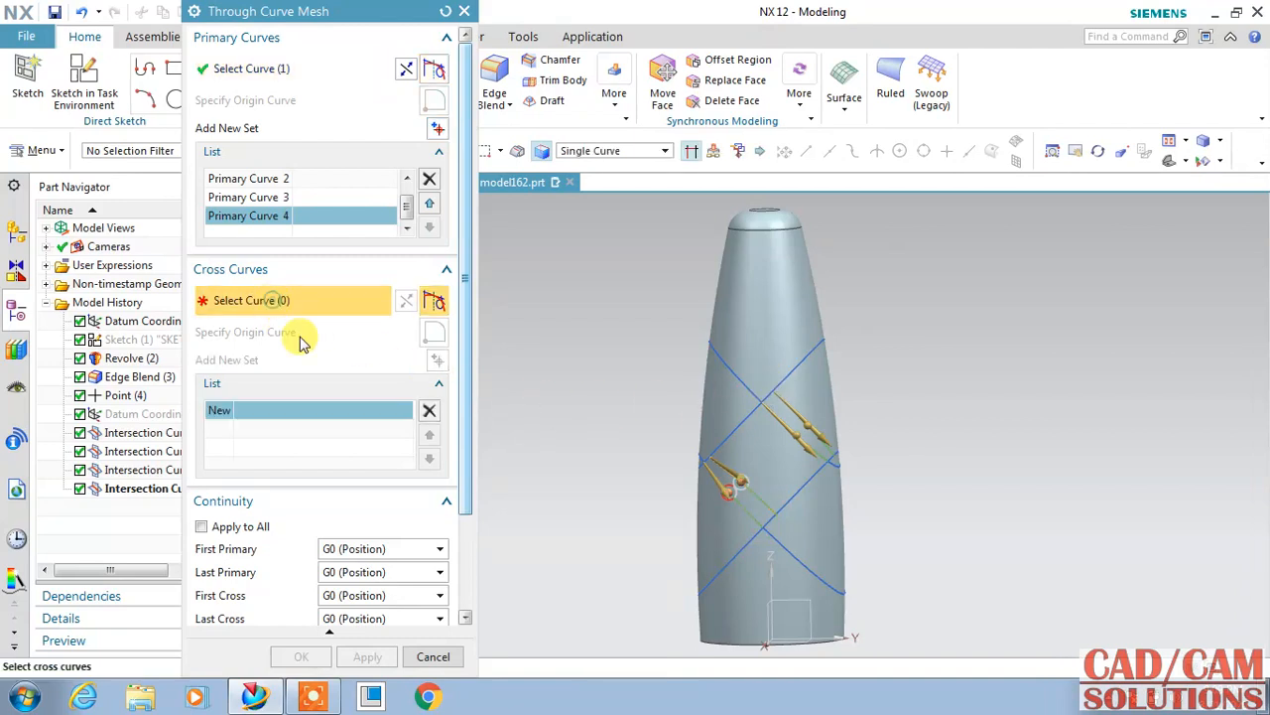
left_click(809, 345)
middle_click_drag(924, 415, 983, 459)
left_click(682, 427)
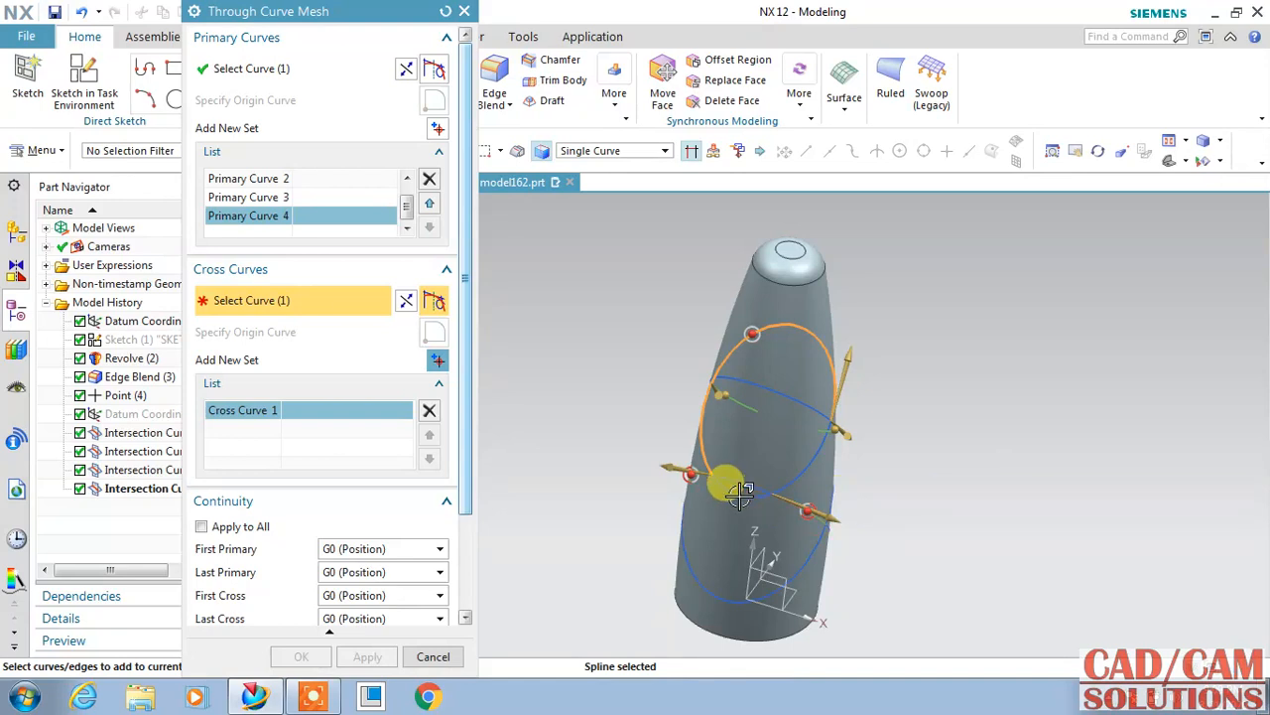
left_click(837, 504)
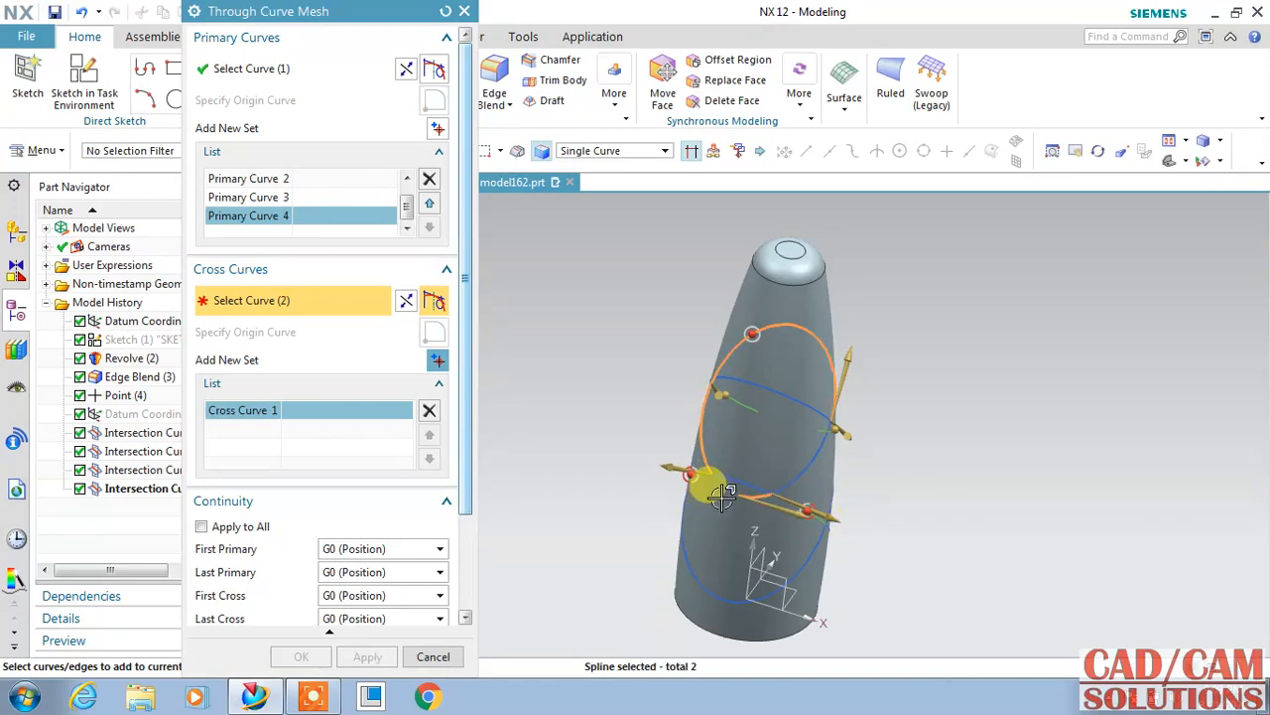
left_click(687, 506, "shift")
scroll(695, 504, "down", 2)
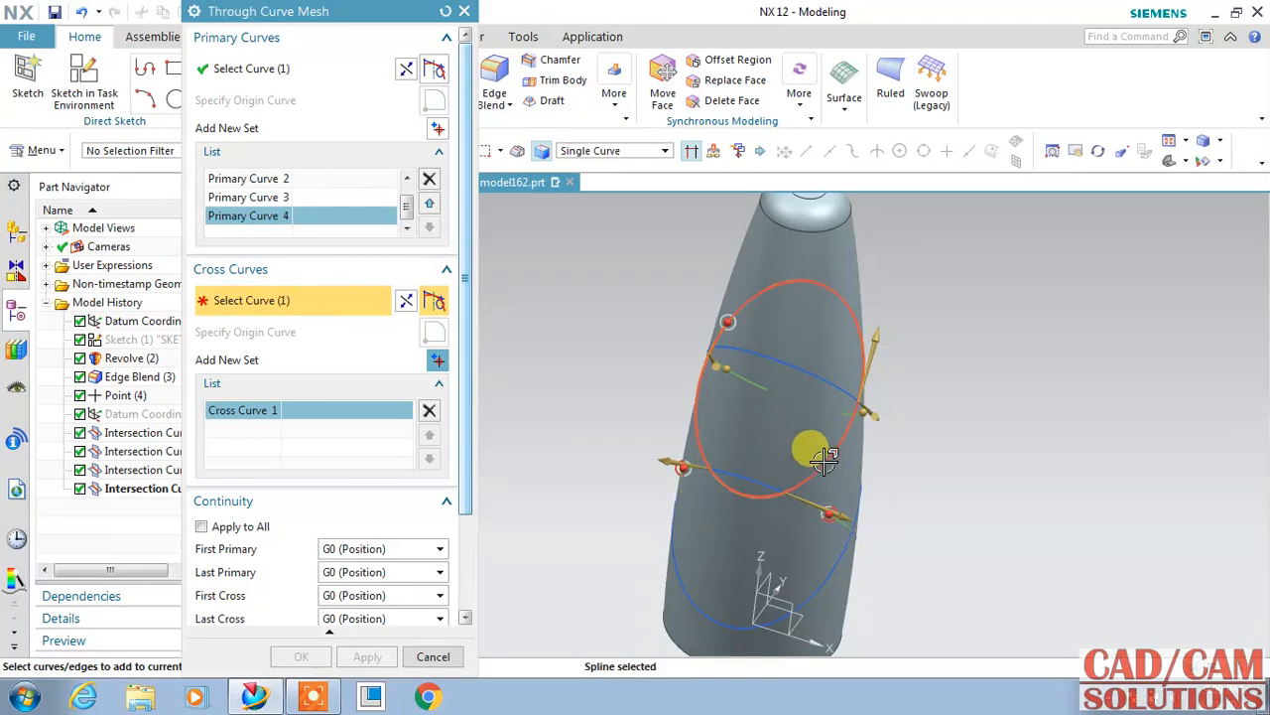
middle_click_drag(933, 474, 888, 462)
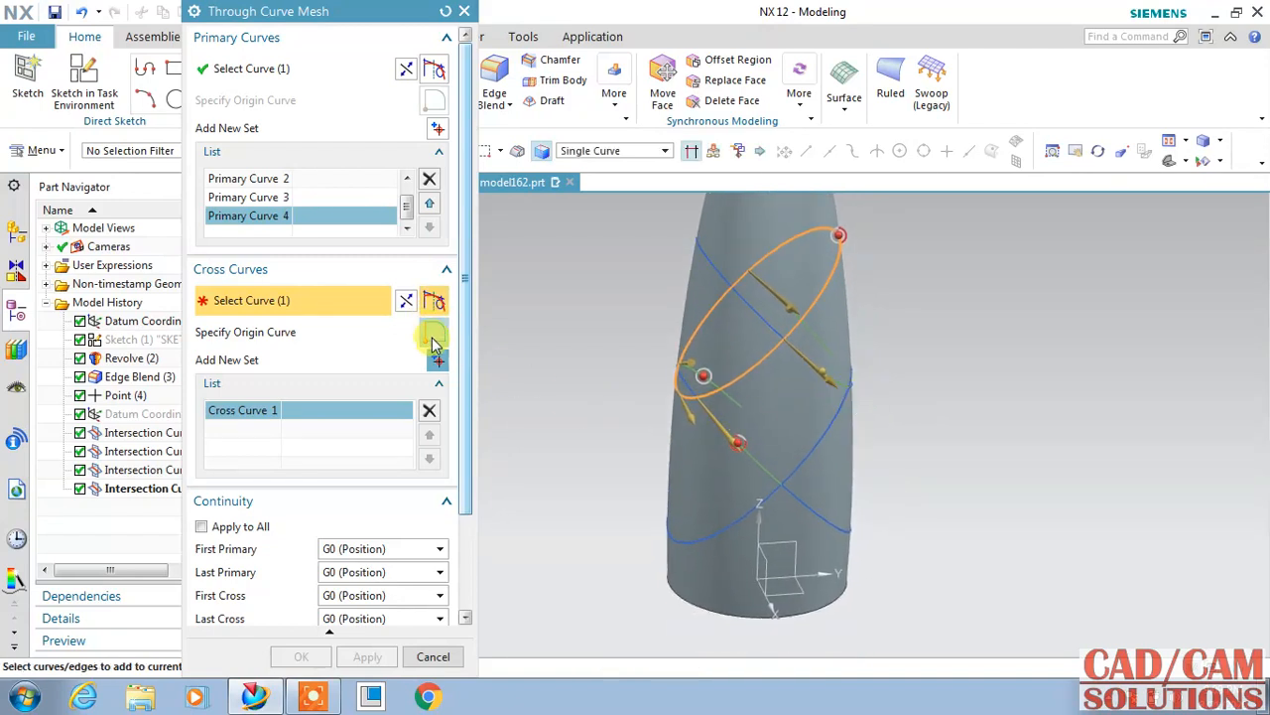
Step: Try the lower parallel loop as the second cross curve with Stop at Intersection off, and cancel the Through Curve Mesh
left_click(437, 361)
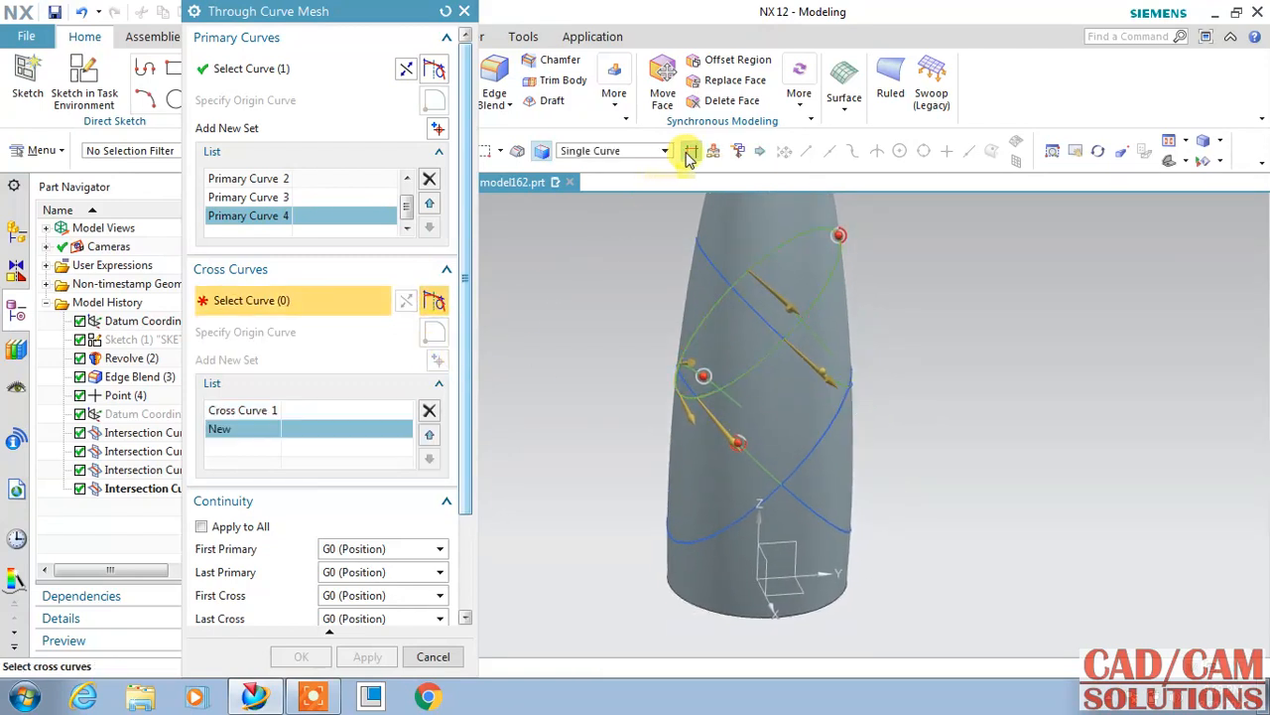
left_click(806, 438)
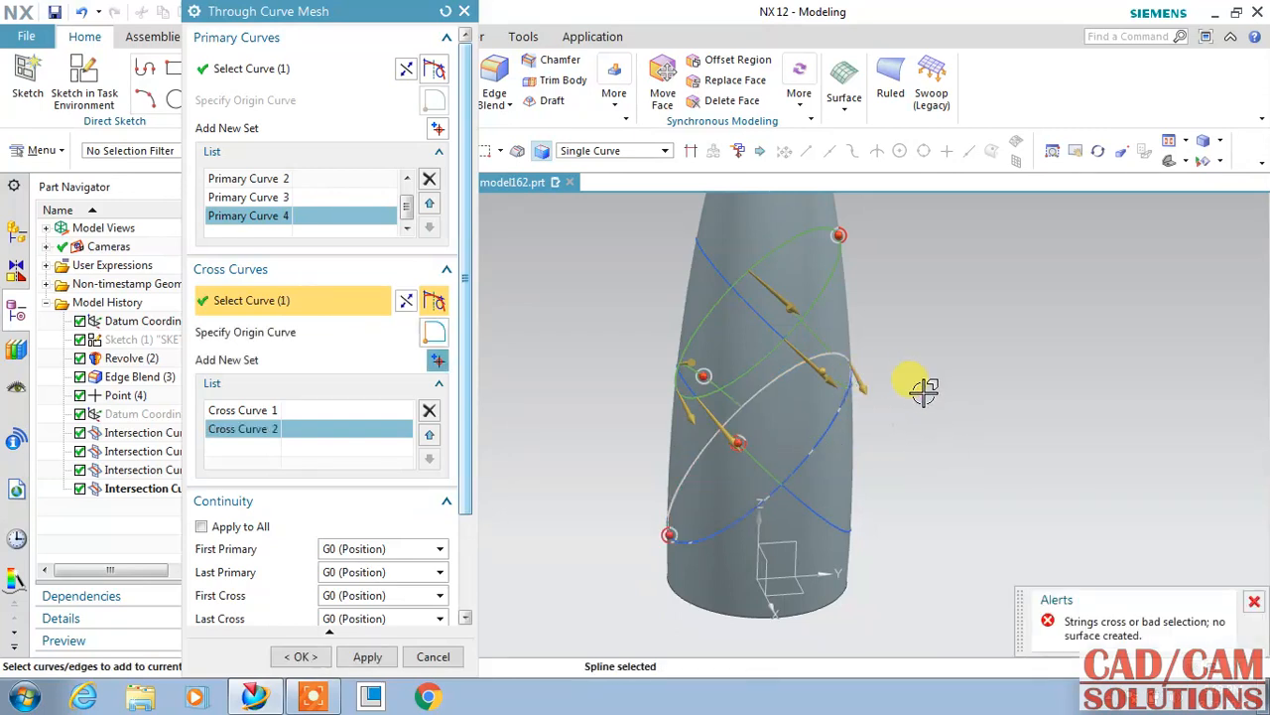
left_click(429, 412)
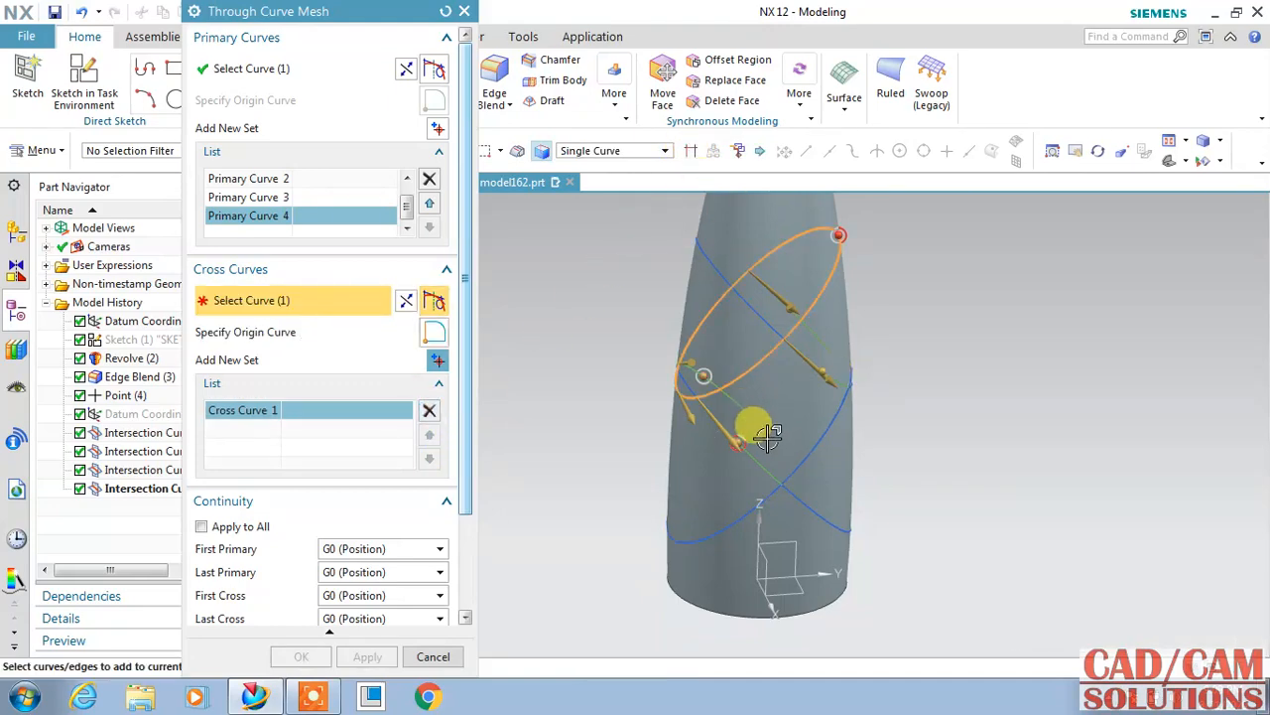
left_click(794, 470)
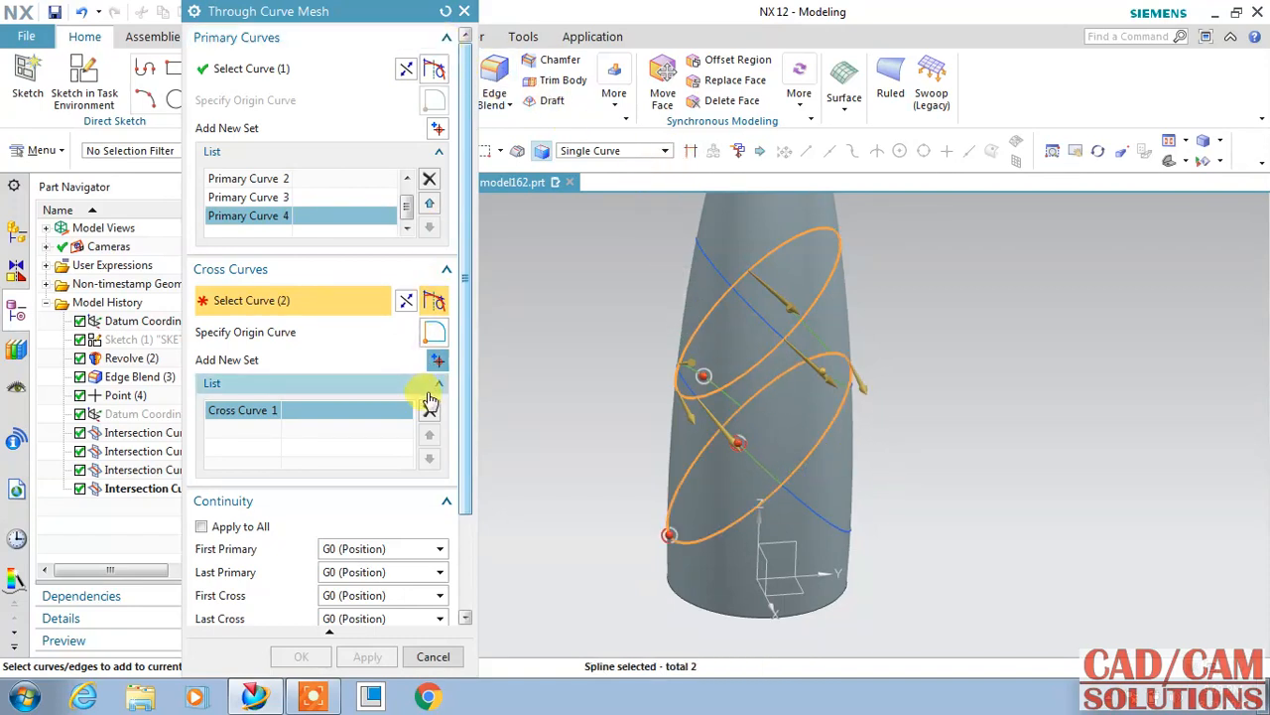
left_click(428, 658)
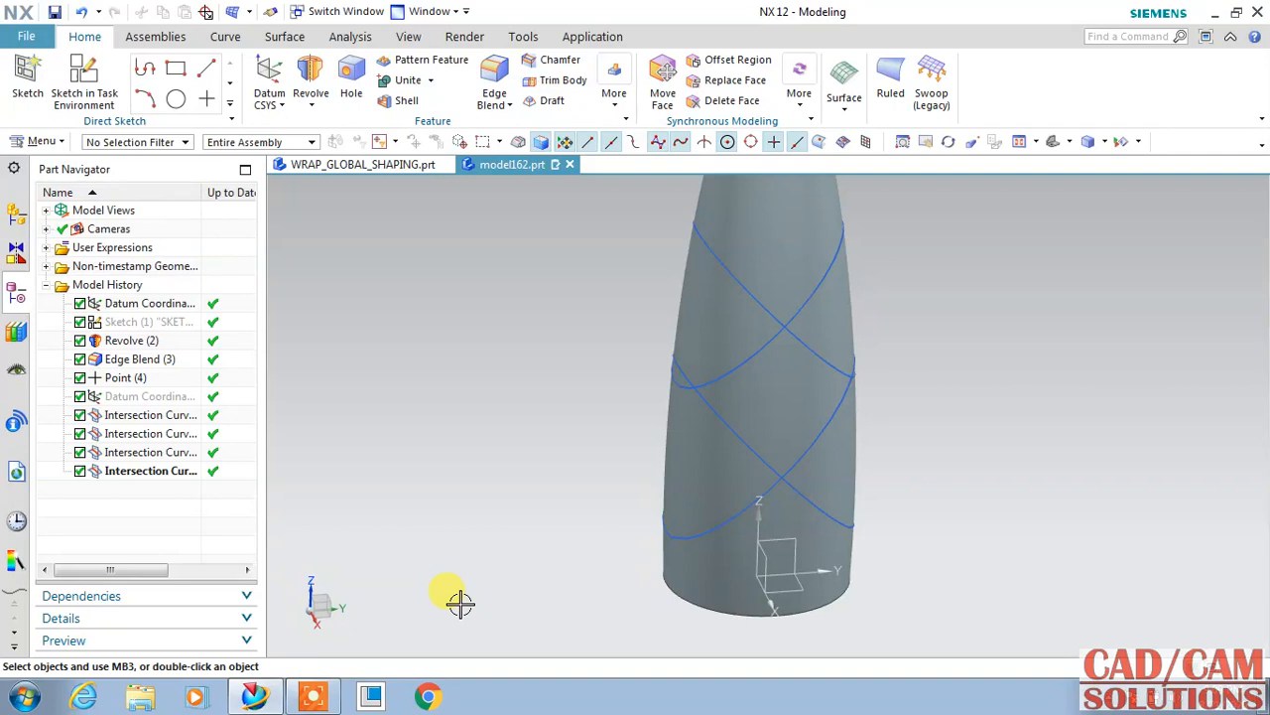
Step: Start a Trim Curve with the Divide operation and select the two parallel loops rising toward +Y as the curves to trim
middle_click_drag(459, 603, 554, 311)
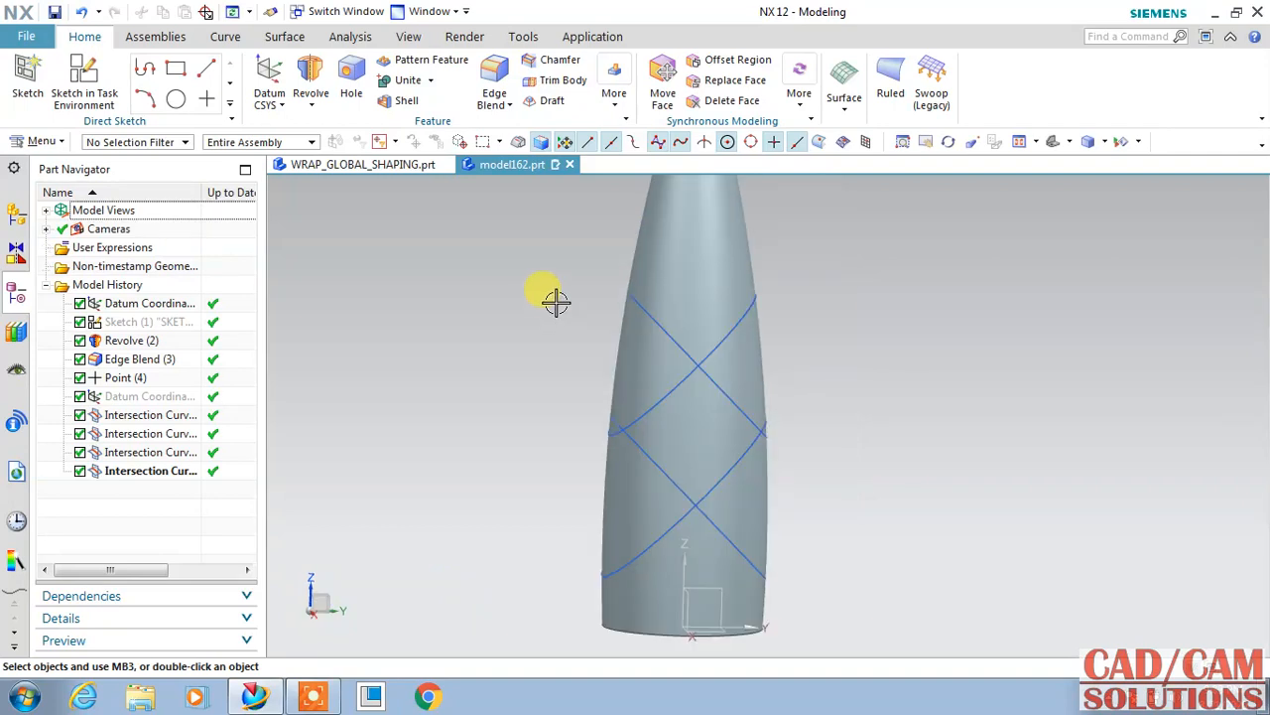
left_click(844, 85)
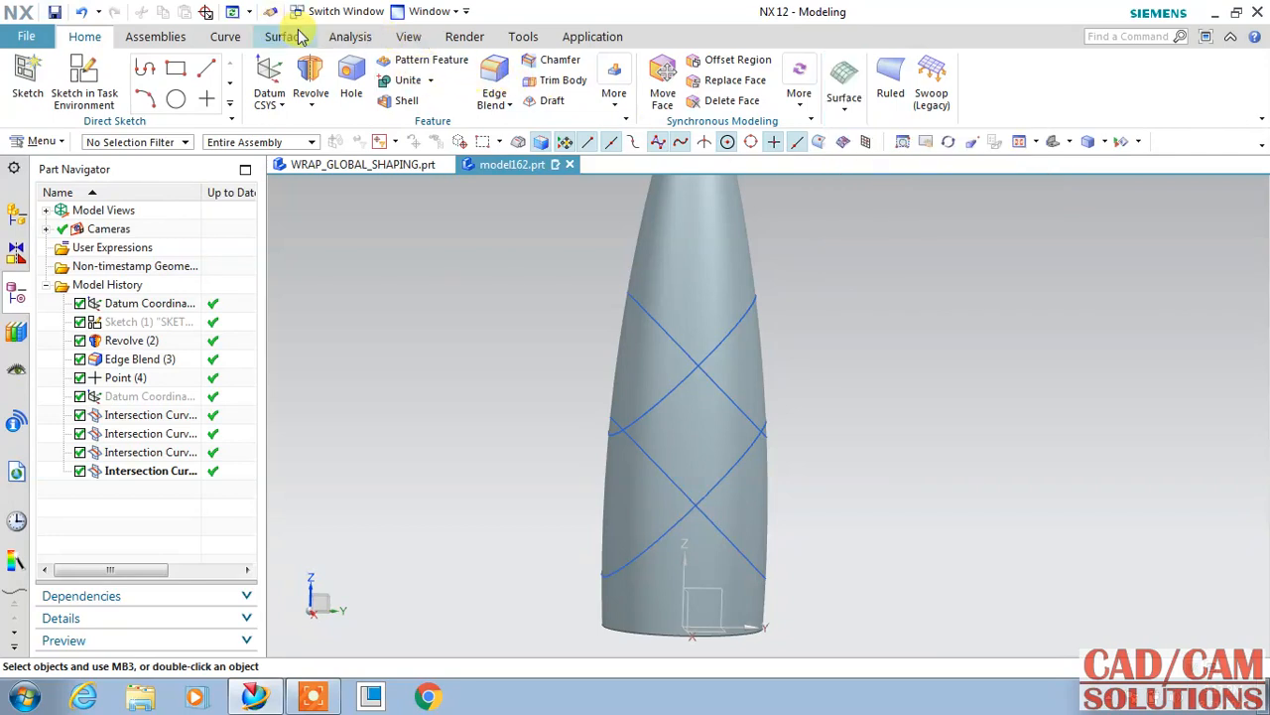
left_click(225, 36)
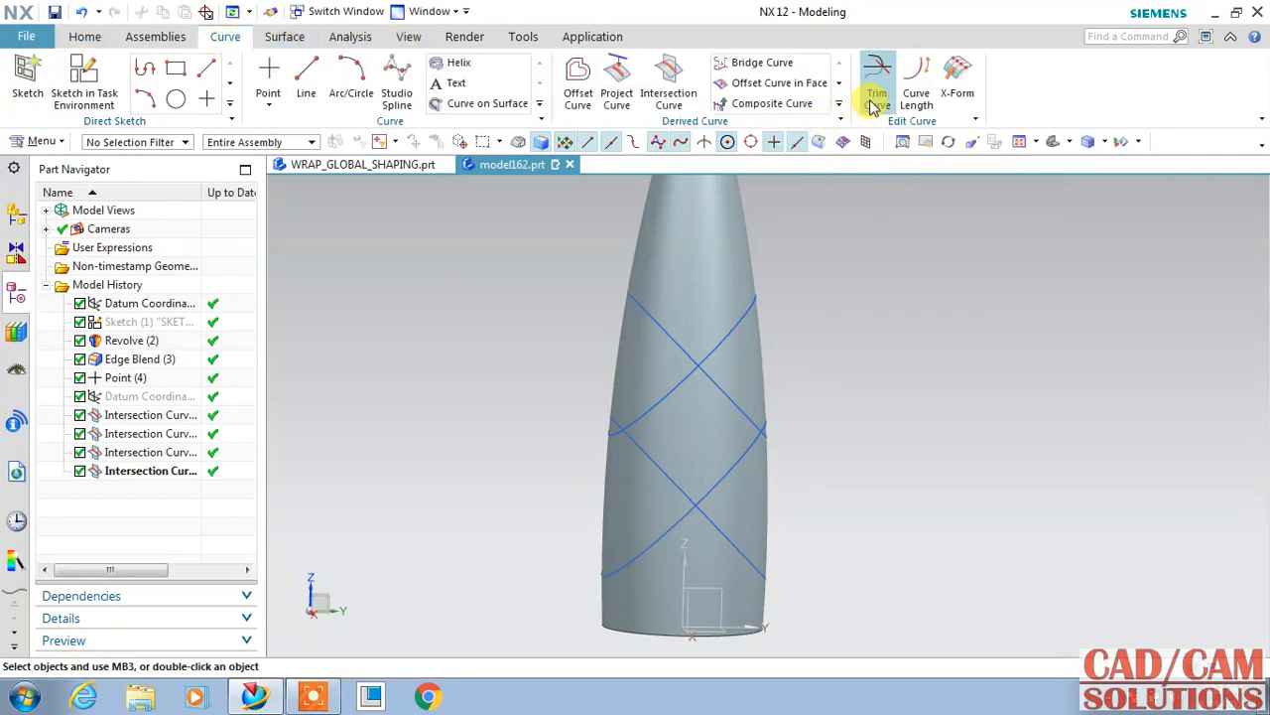
left_click(878, 87)
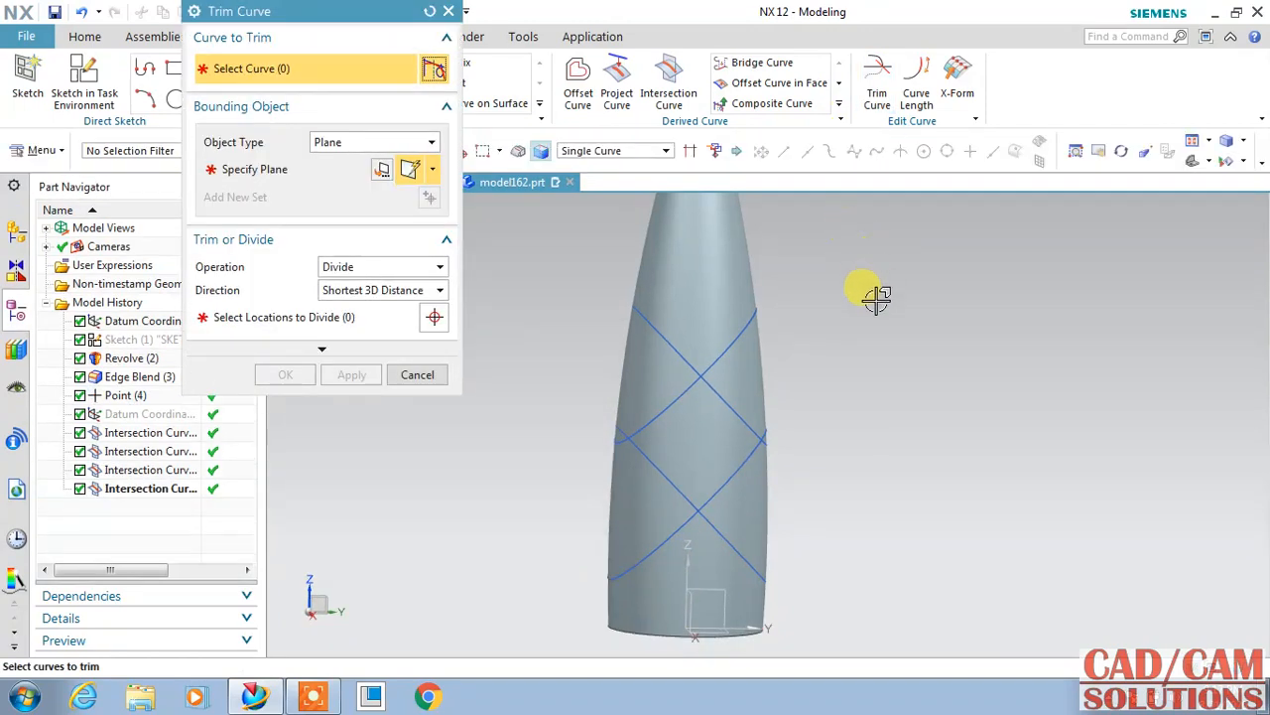
left_click(749, 312)
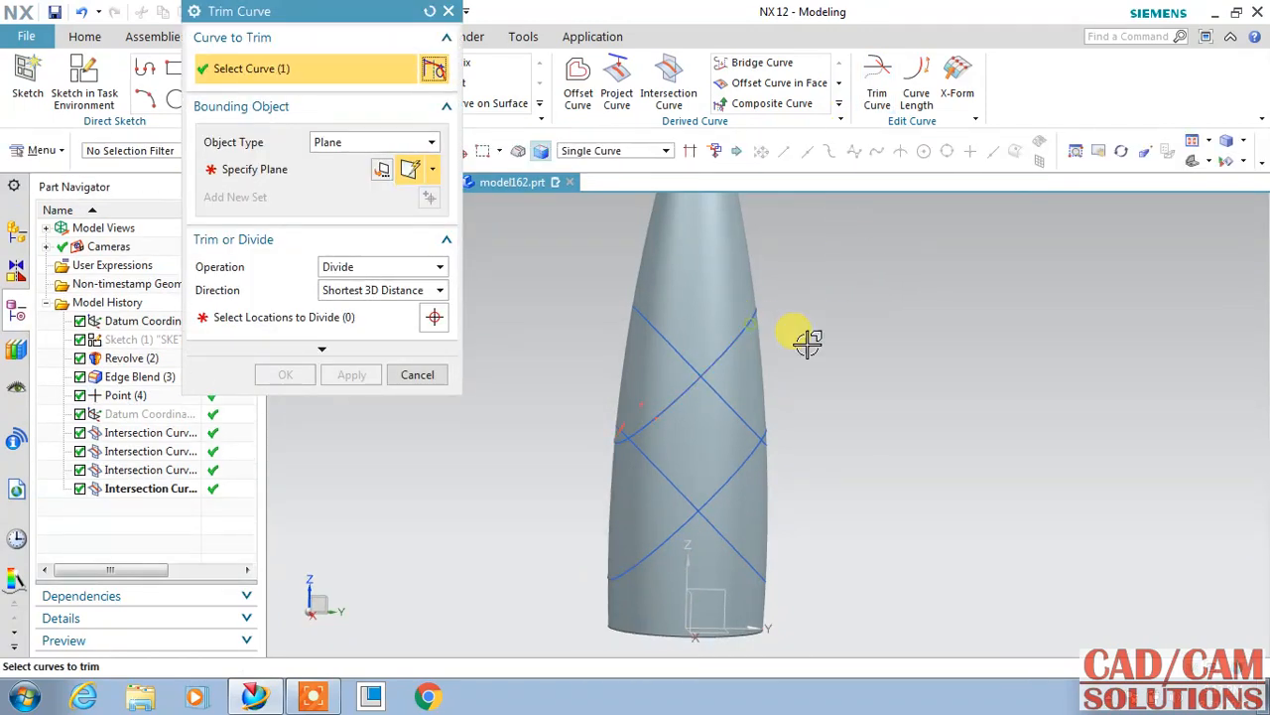
left_click(318, 67)
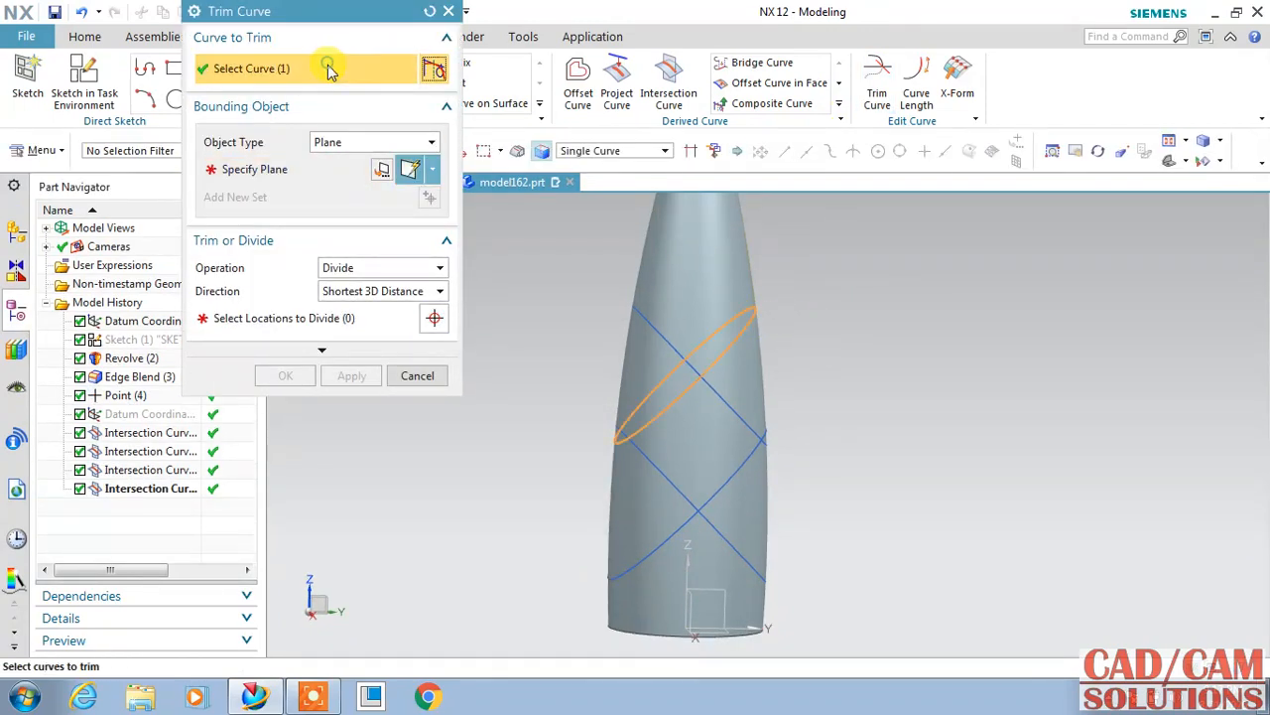
left_click(757, 448)
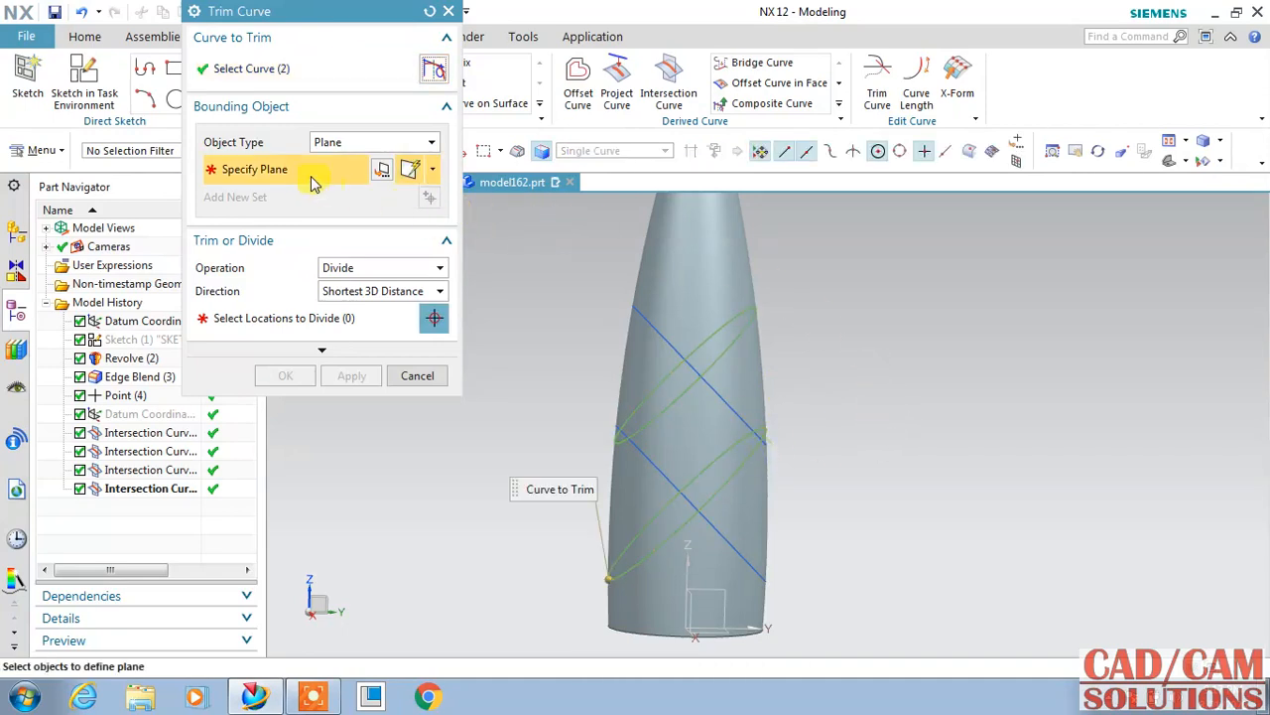
Step: Choose the end locations of both loops at the body's silhouette as the four division points and finish the Trim Curve
left_click(350, 143)
left_click(339, 179)
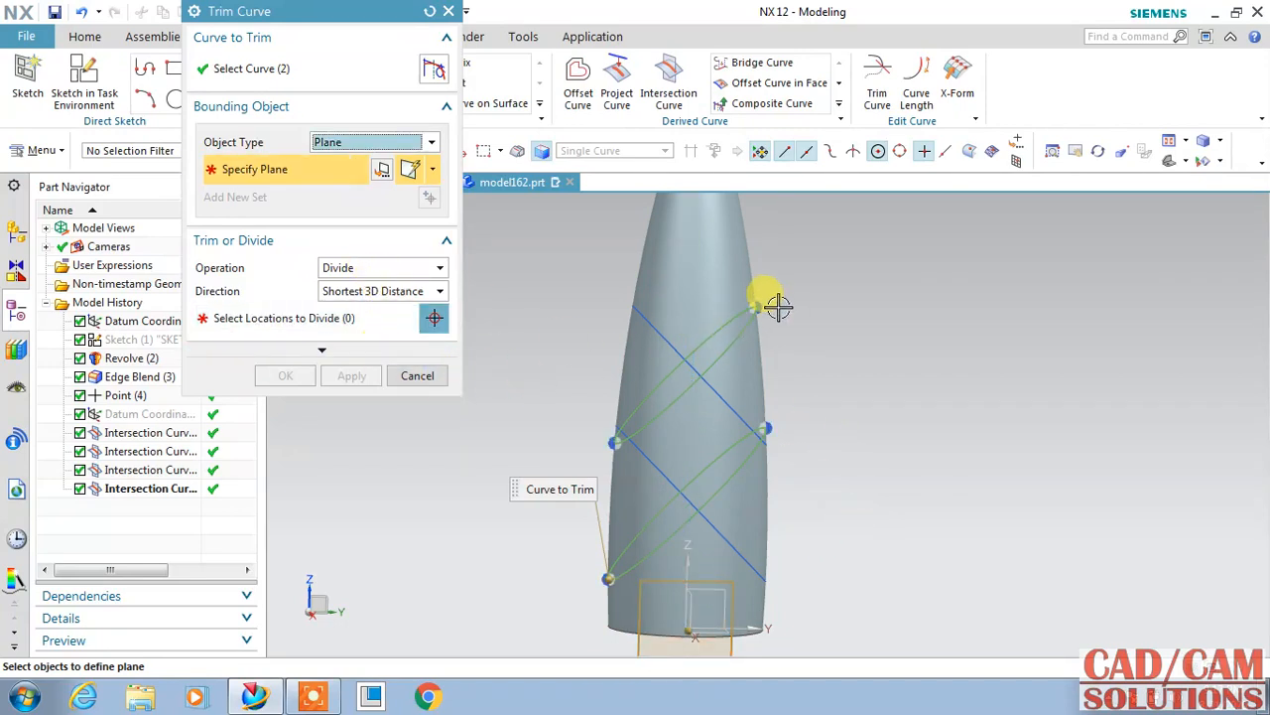
left_click(355, 318)
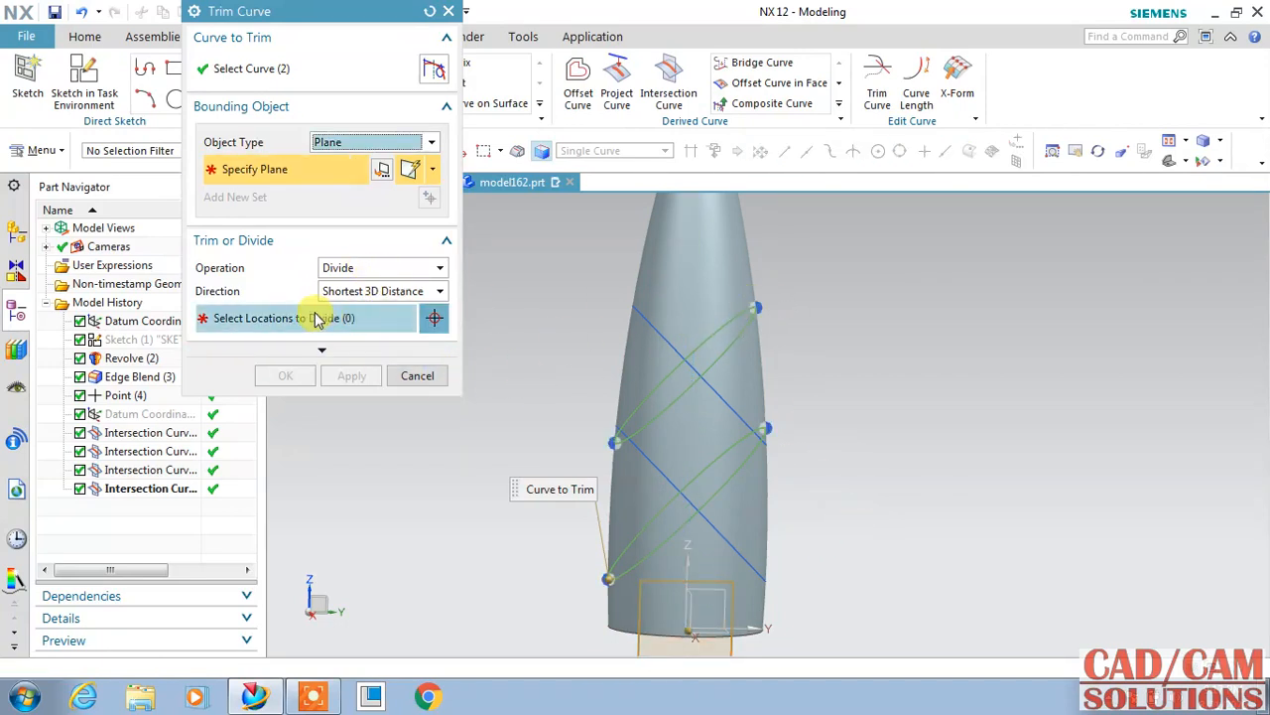
left_click(609, 442)
left_click(755, 307)
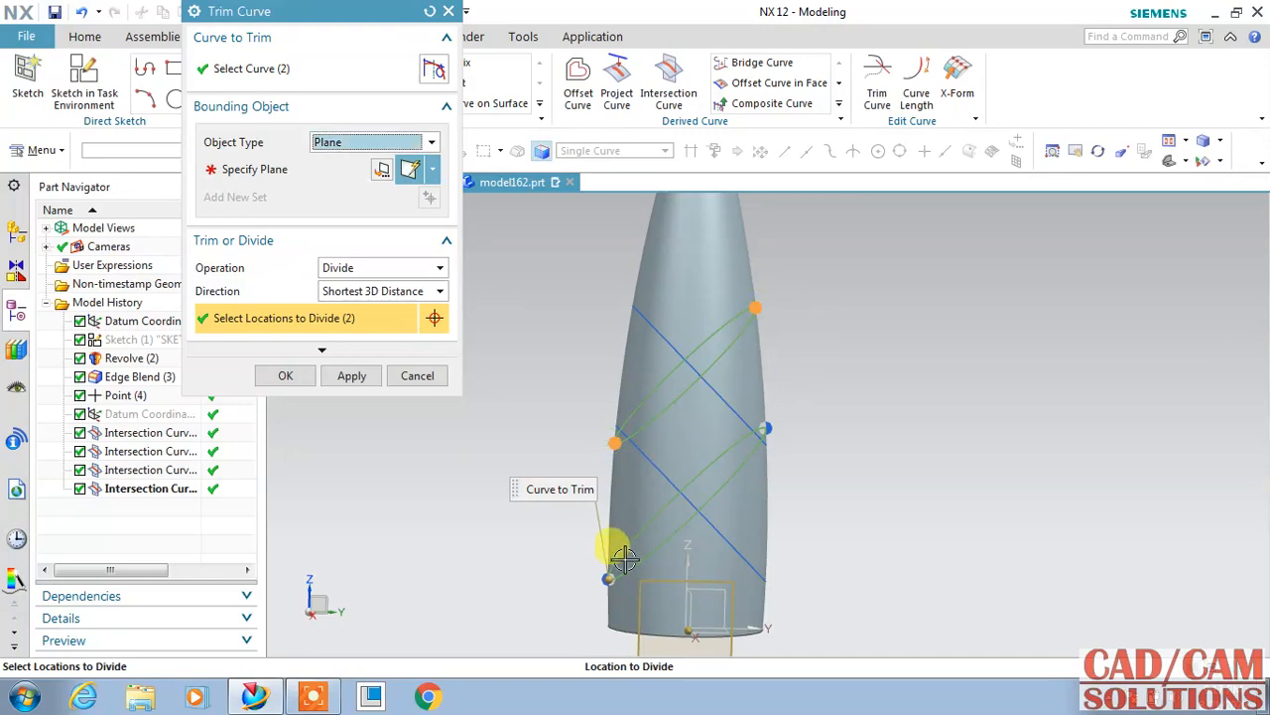
scroll(596, 580, "down", 3)
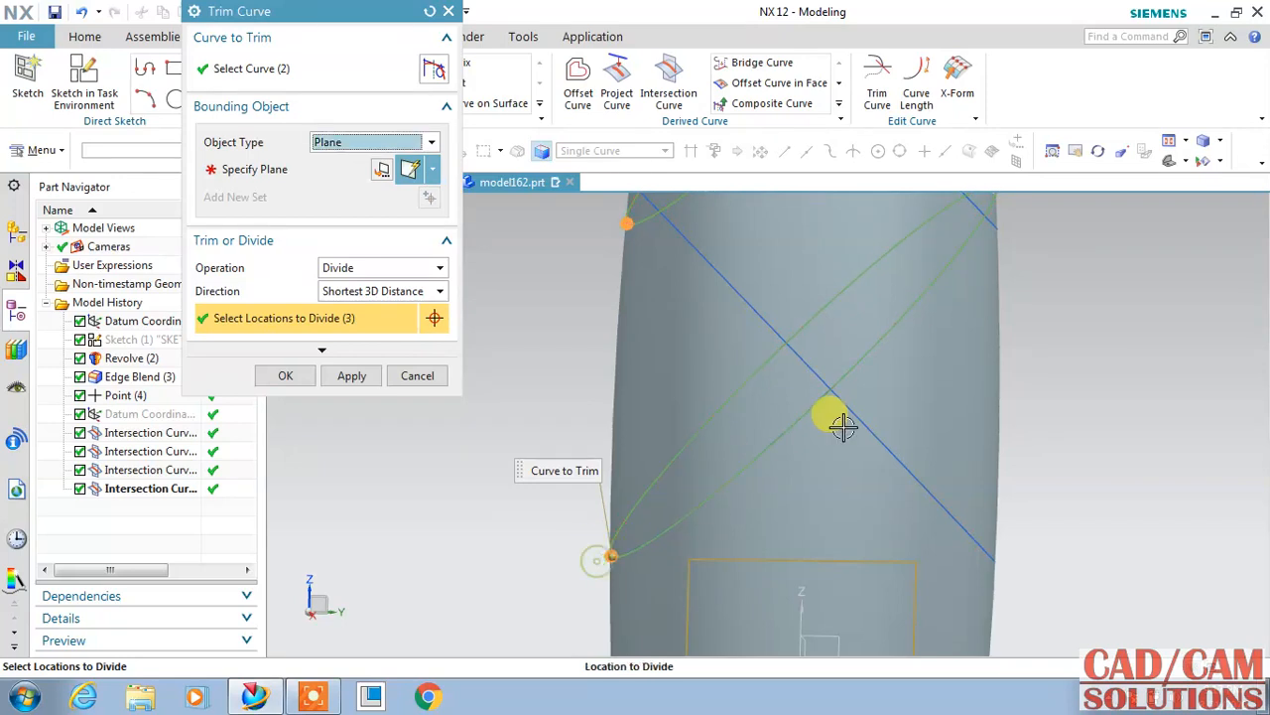
scroll(923, 377, "up", 2)
left_click(982, 239)
left_click(988, 234)
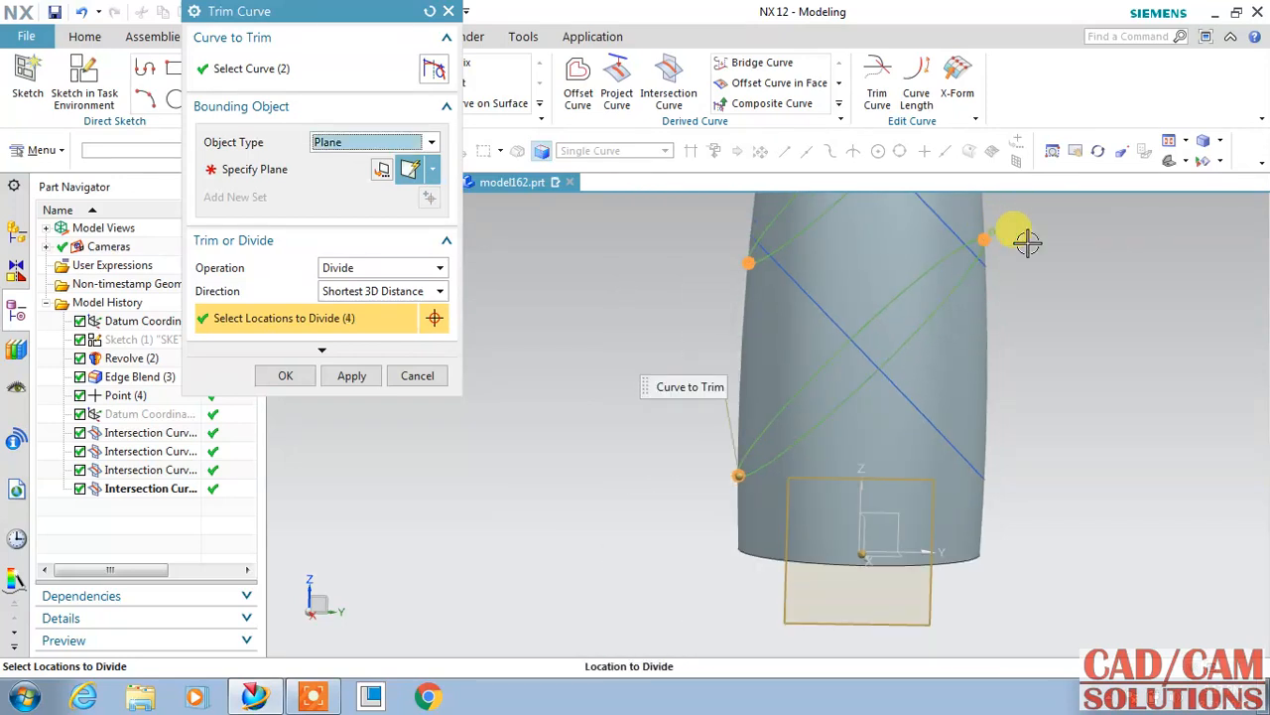
left_click(287, 381)
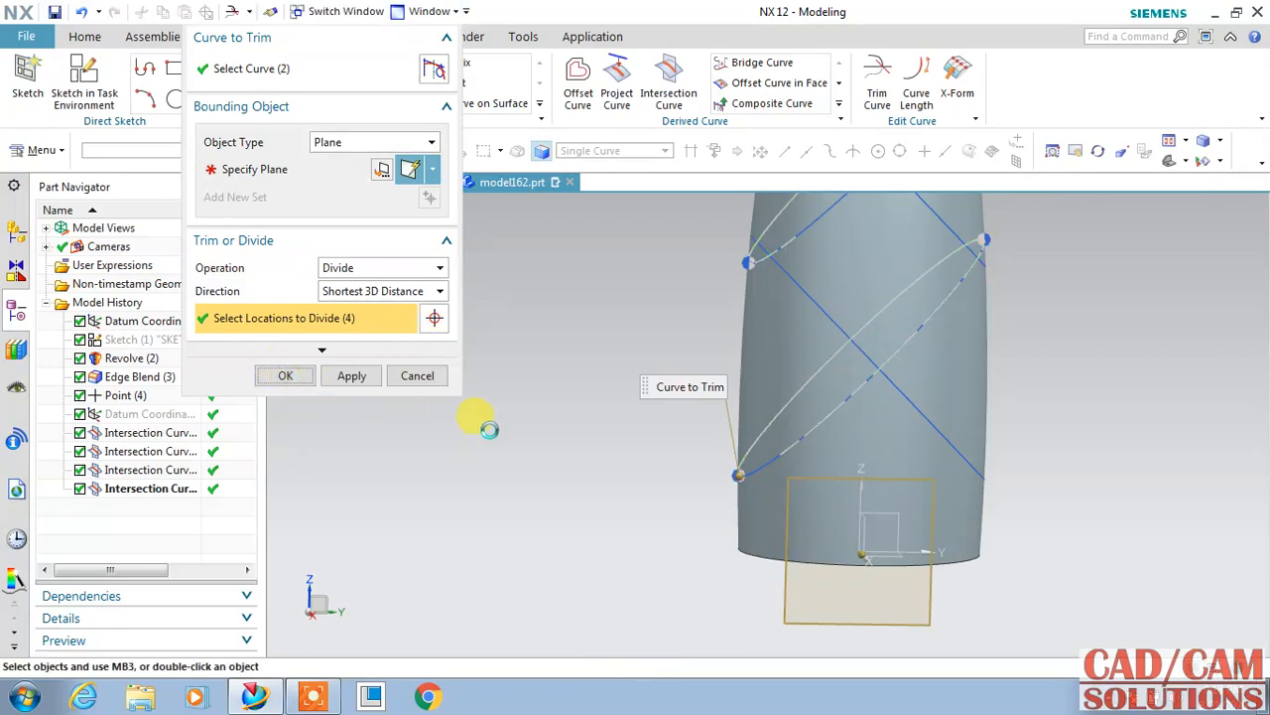
Step: Start a Through Curve Mesh and select the upper loop rising toward +Y as the first primary curve
scroll(491, 429, "up", 1)
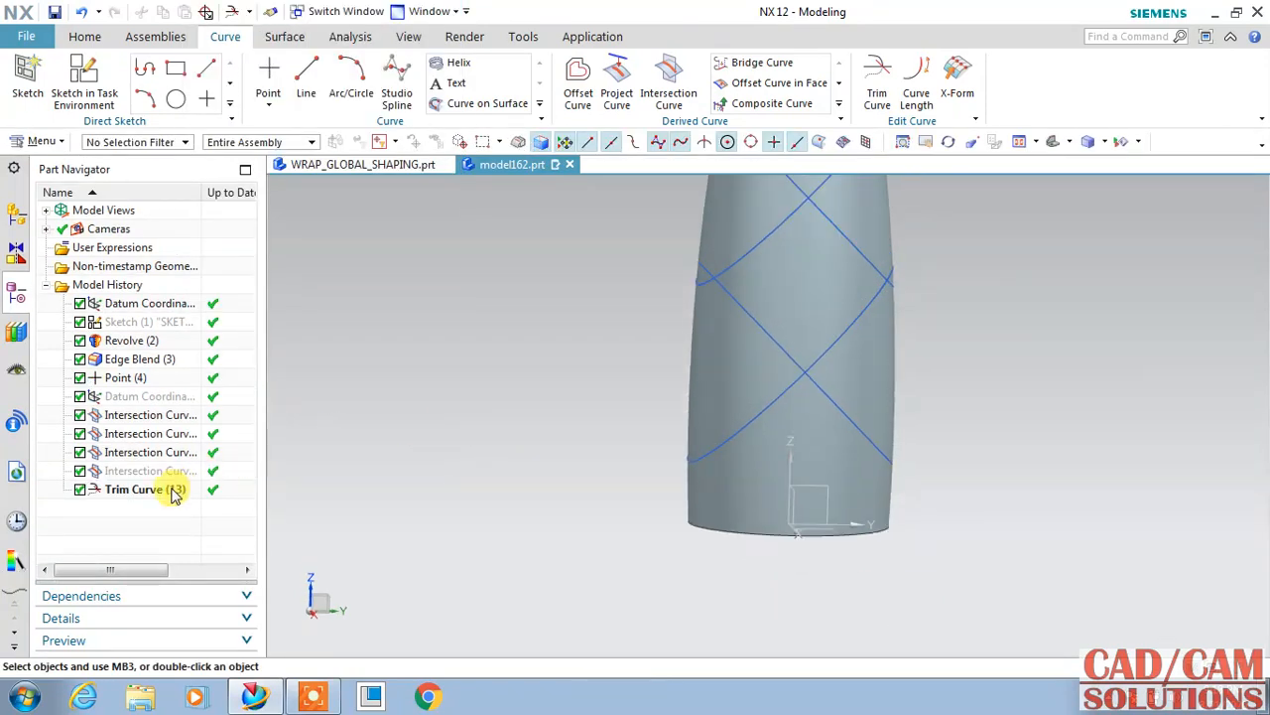
right_click_drag(535, 378, 474, 431)
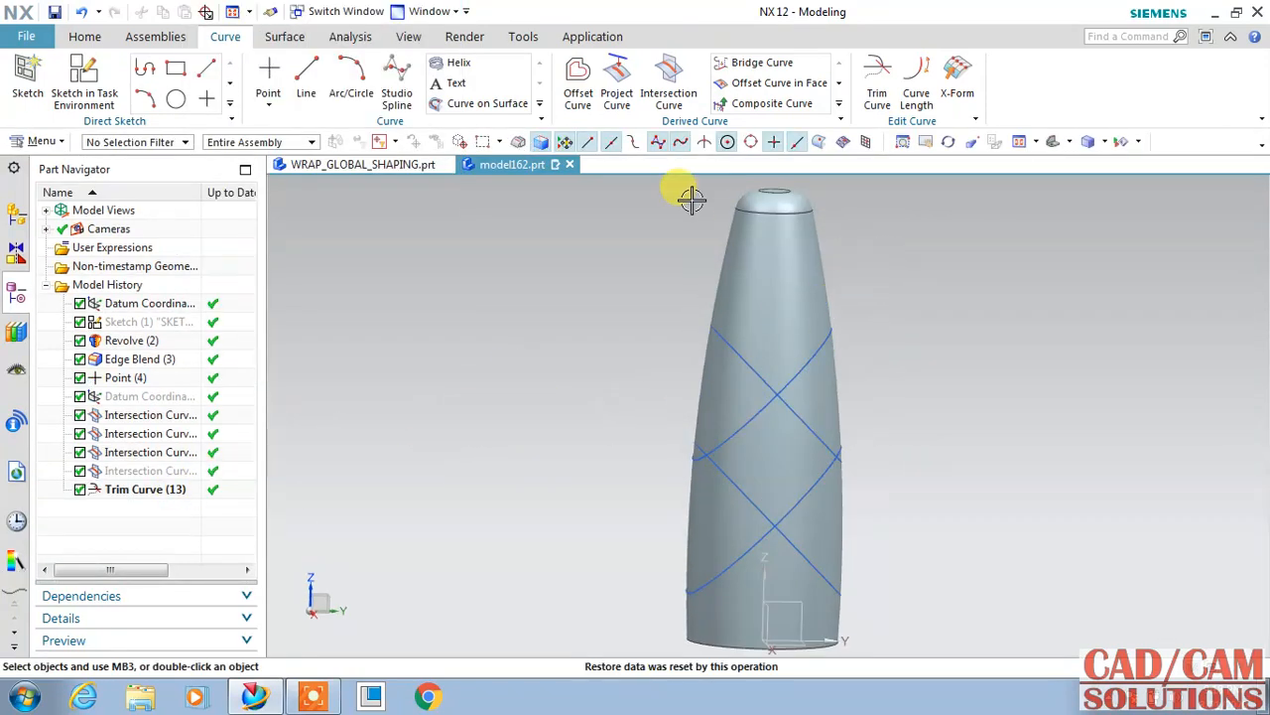
left_click(88, 36)
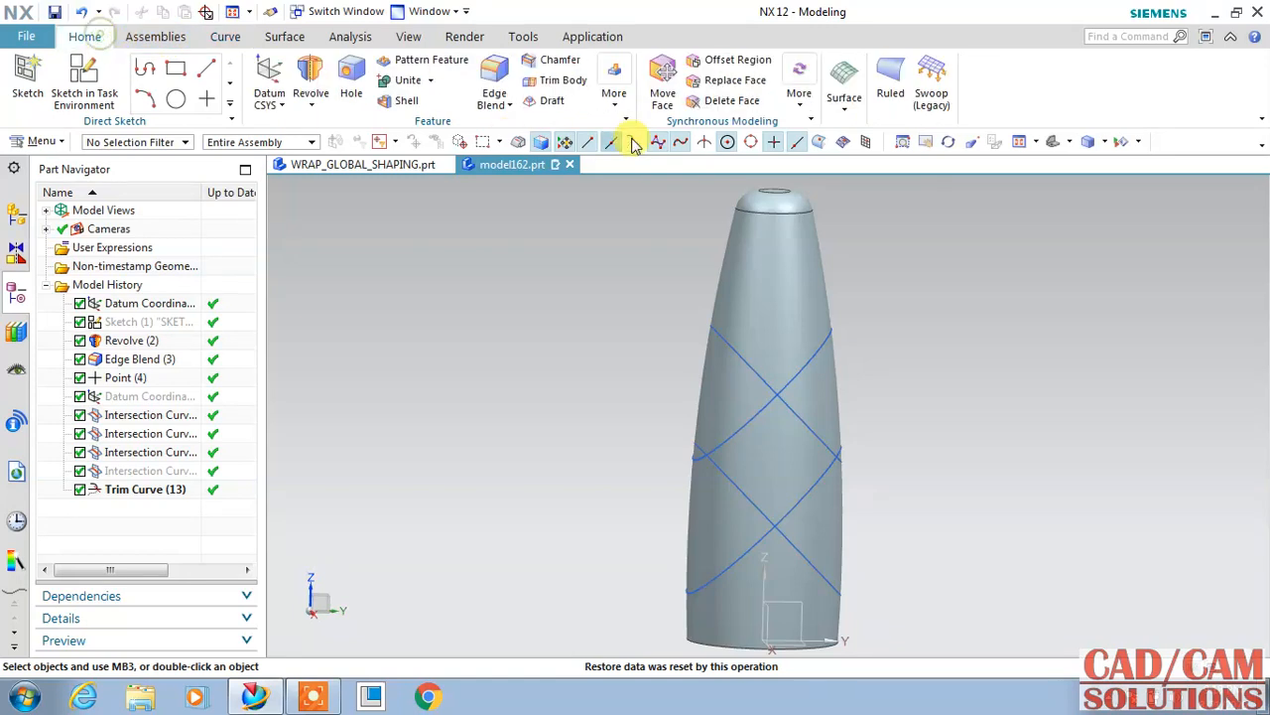
left_click(850, 105)
left_click(862, 169)
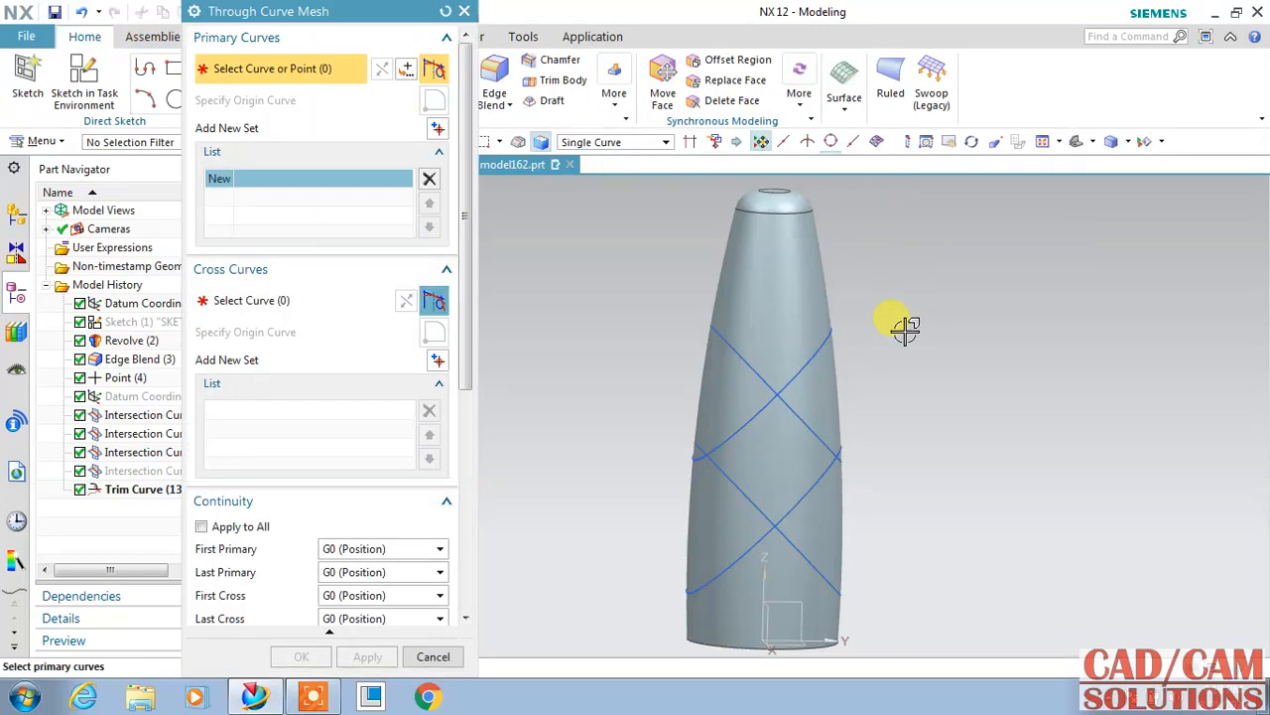
middle_click_drag(909, 329, 894, 341)
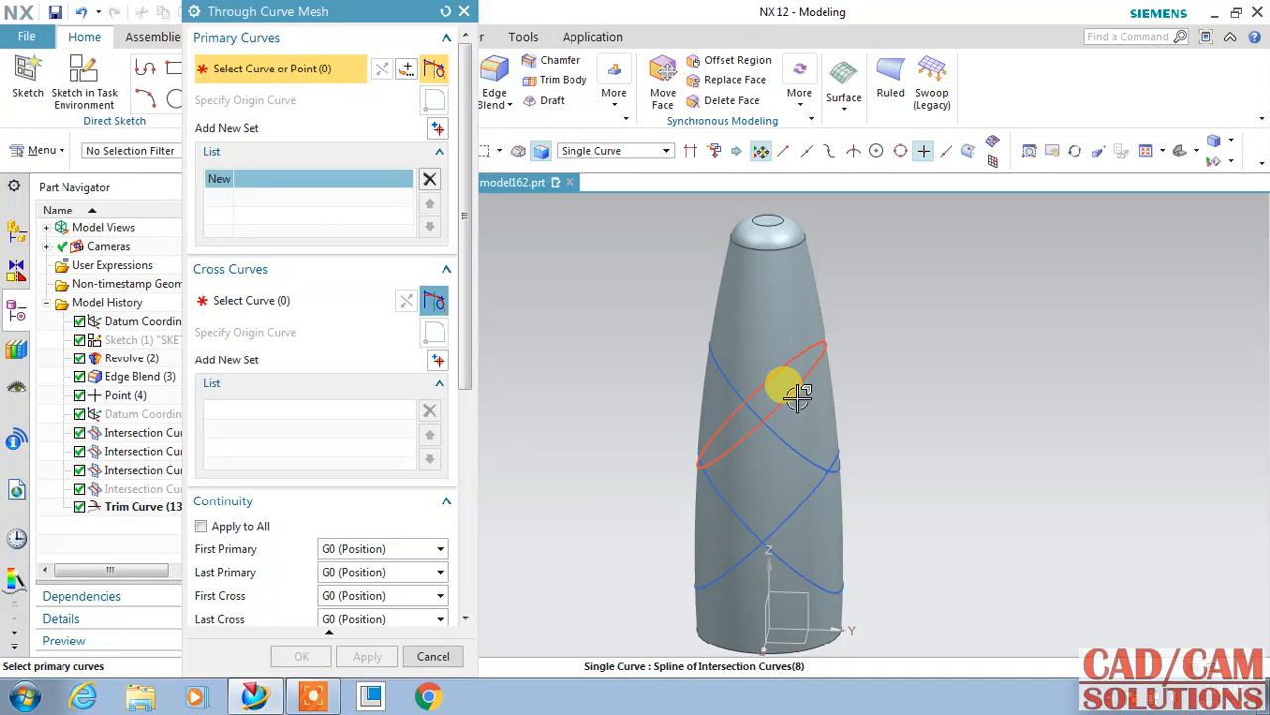
left_click(797, 393)
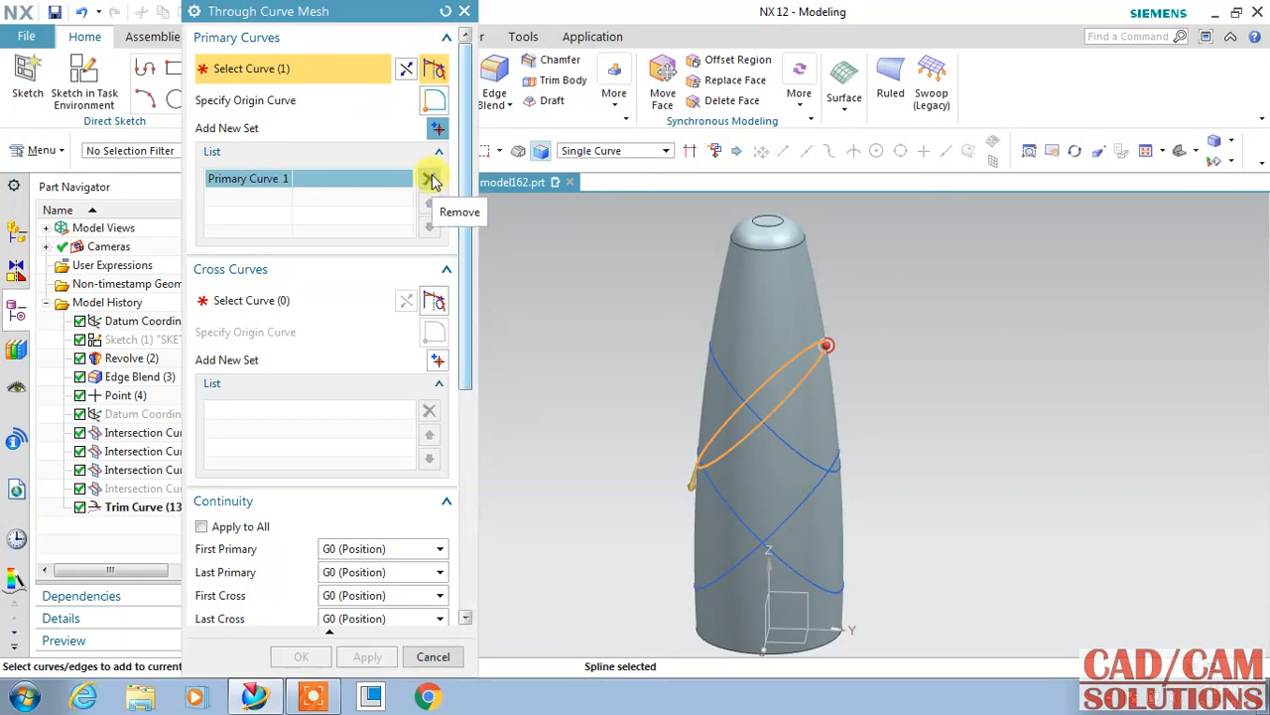
Step: Add both halves of the divided lower parallel loop as the second primary curve, with its direction reversed
left_click(437, 128)
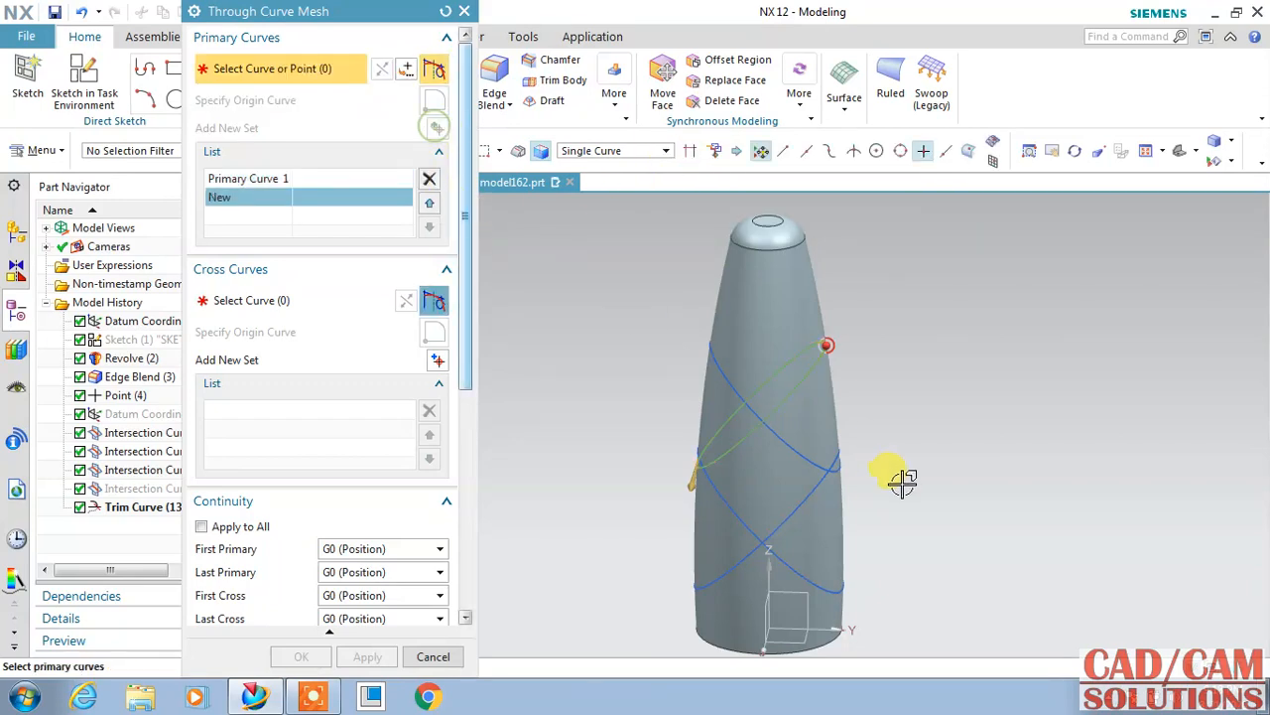
left_click(814, 486)
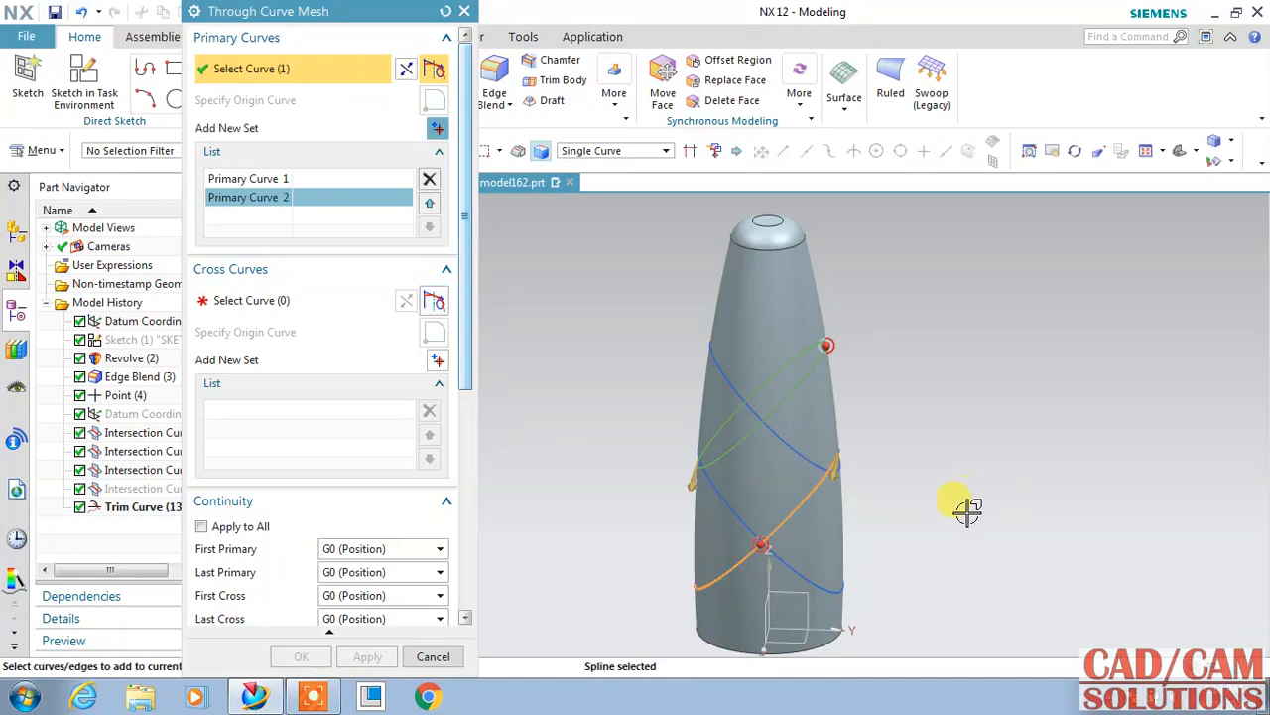
left_click(406, 74)
middle_click_drag(897, 449, 875, 459)
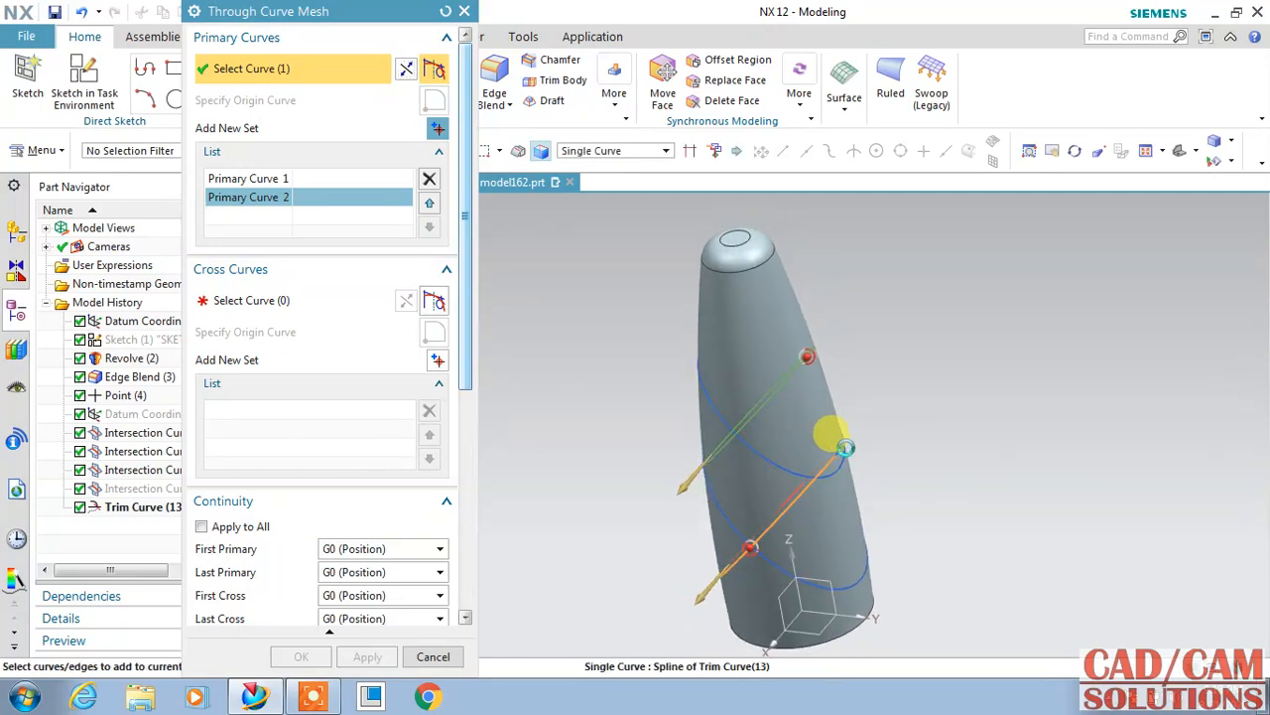
left_click(839, 449)
Step: With Stop at Intersection on, select segments of the two loops descending toward +Y, between the primary loops, as separate cross curves
middle_click_drag(970, 453, 1002, 461)
left_click(297, 300)
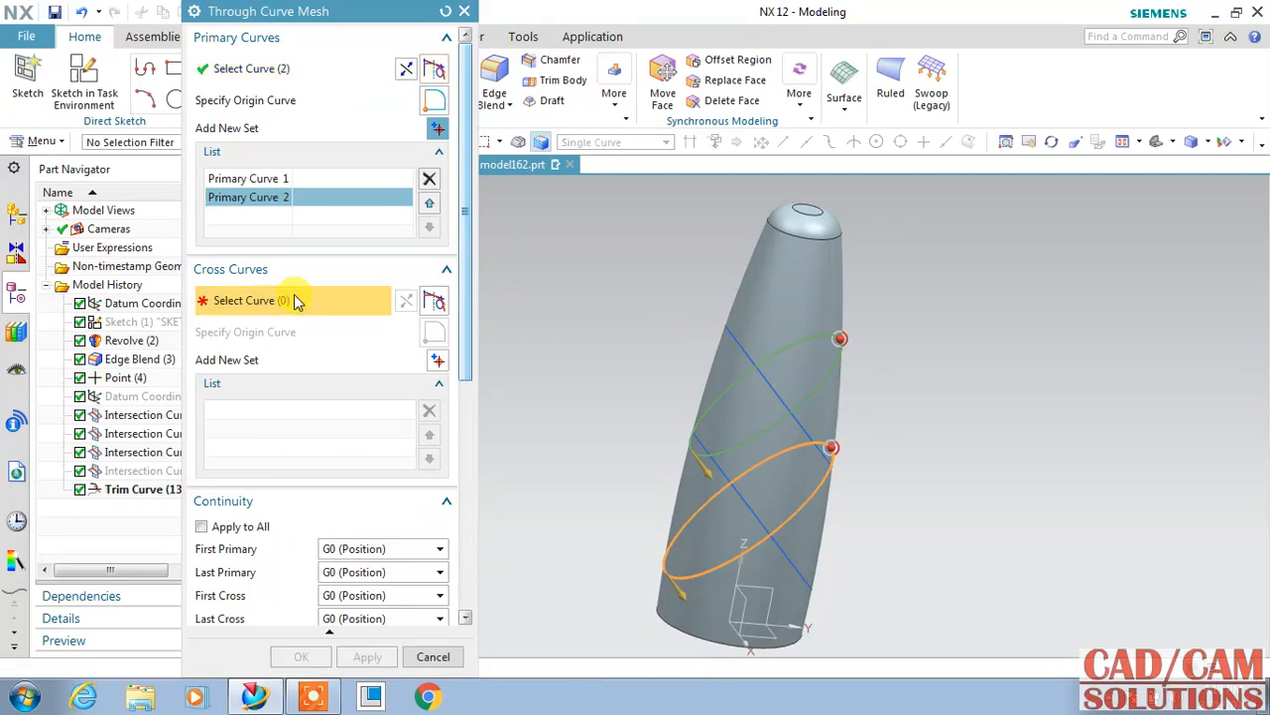
middle_click_drag(936, 339, 876, 449)
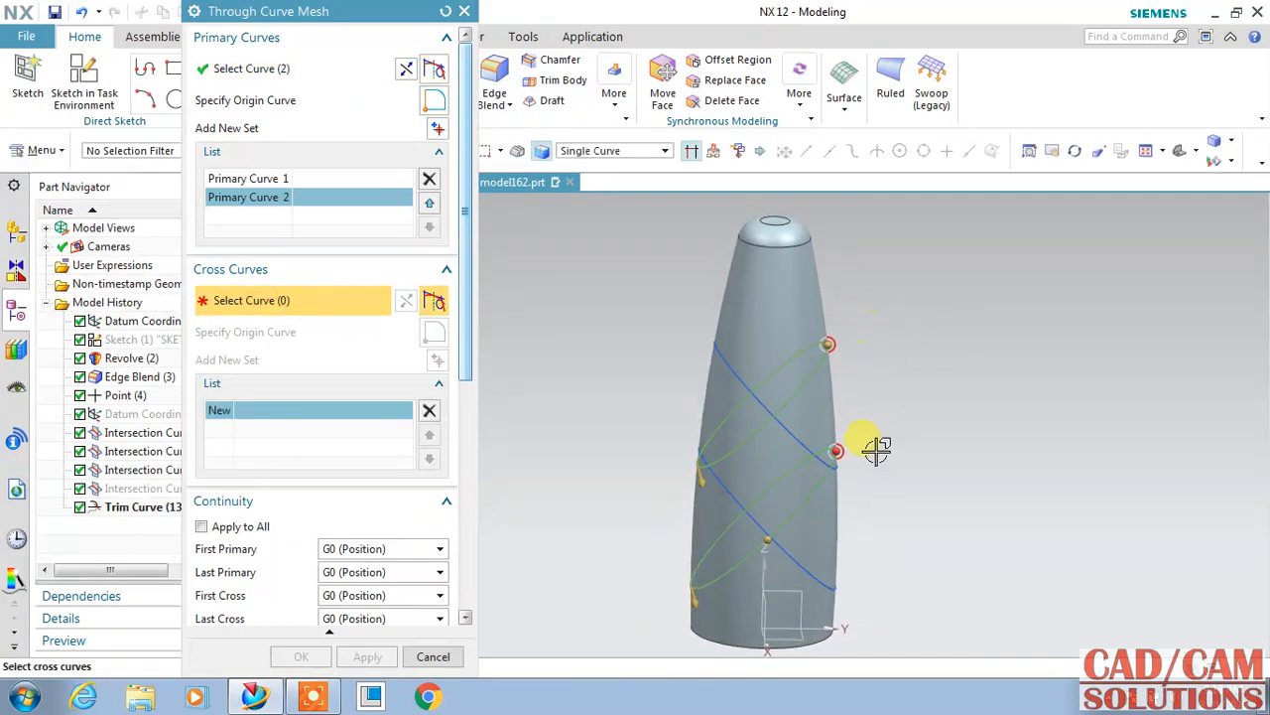
left_click(691, 150)
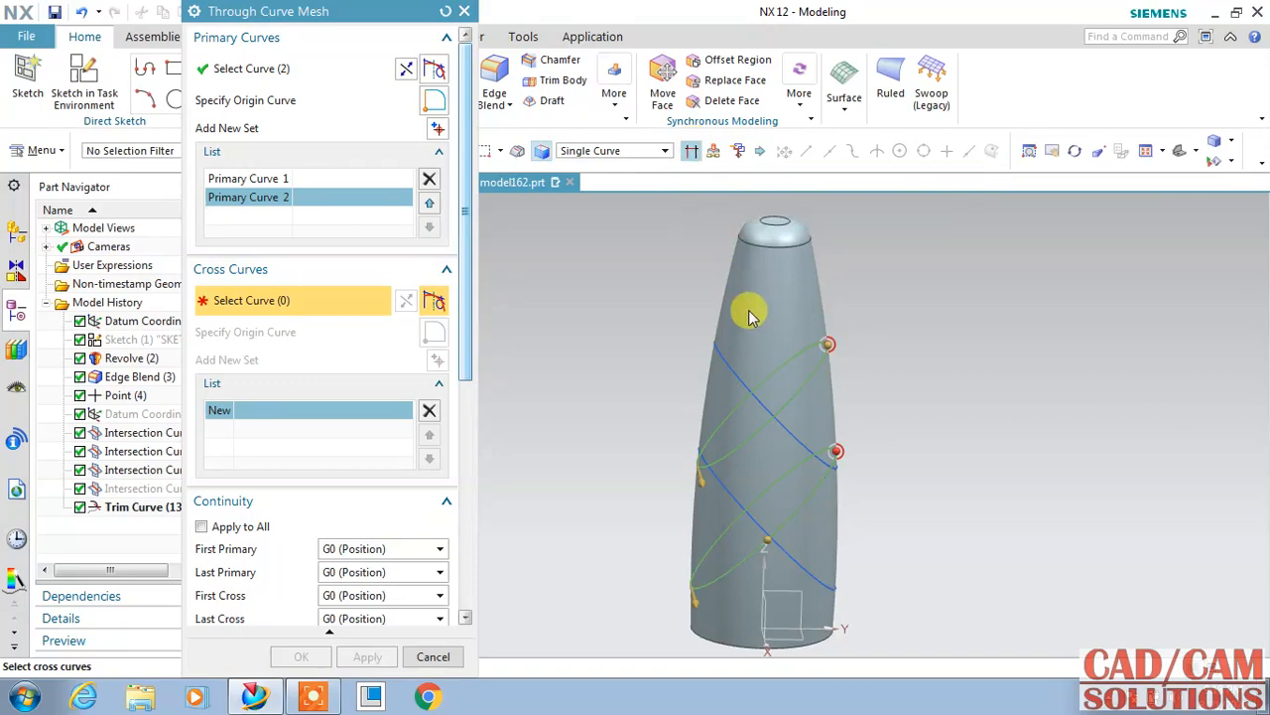
left_click(710, 470)
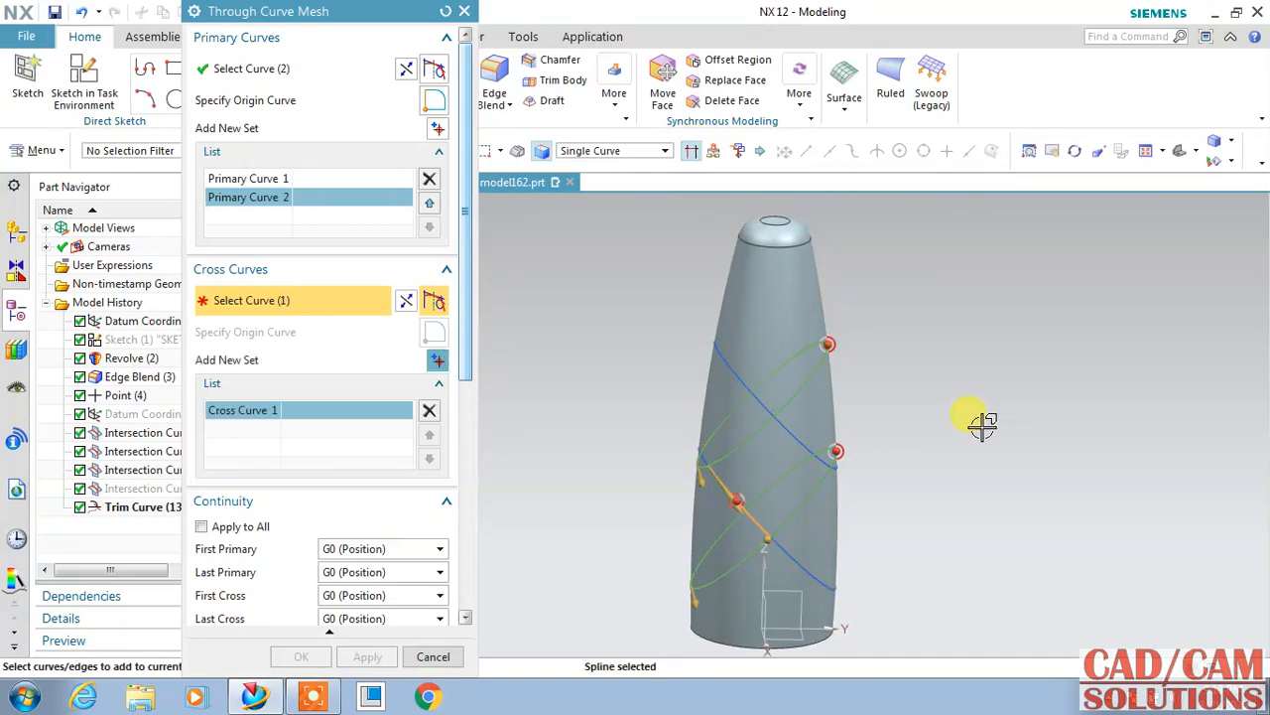
left_click(437, 360)
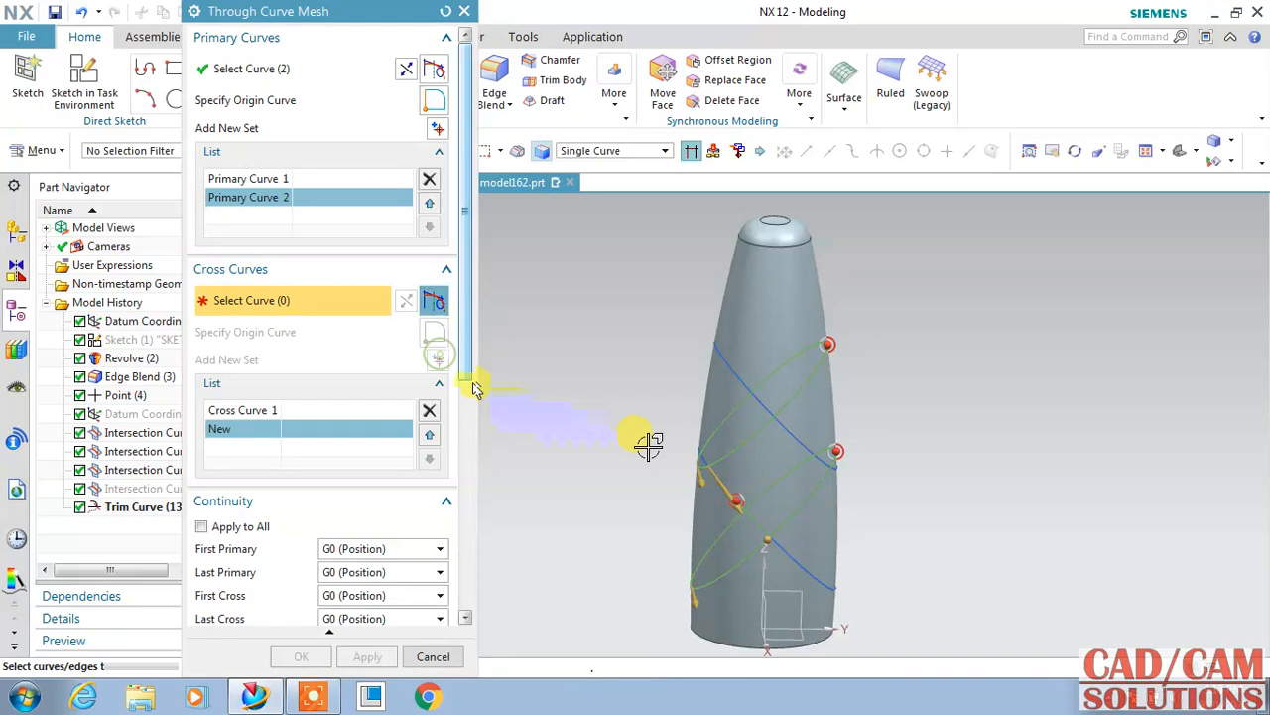
left_click(782, 427)
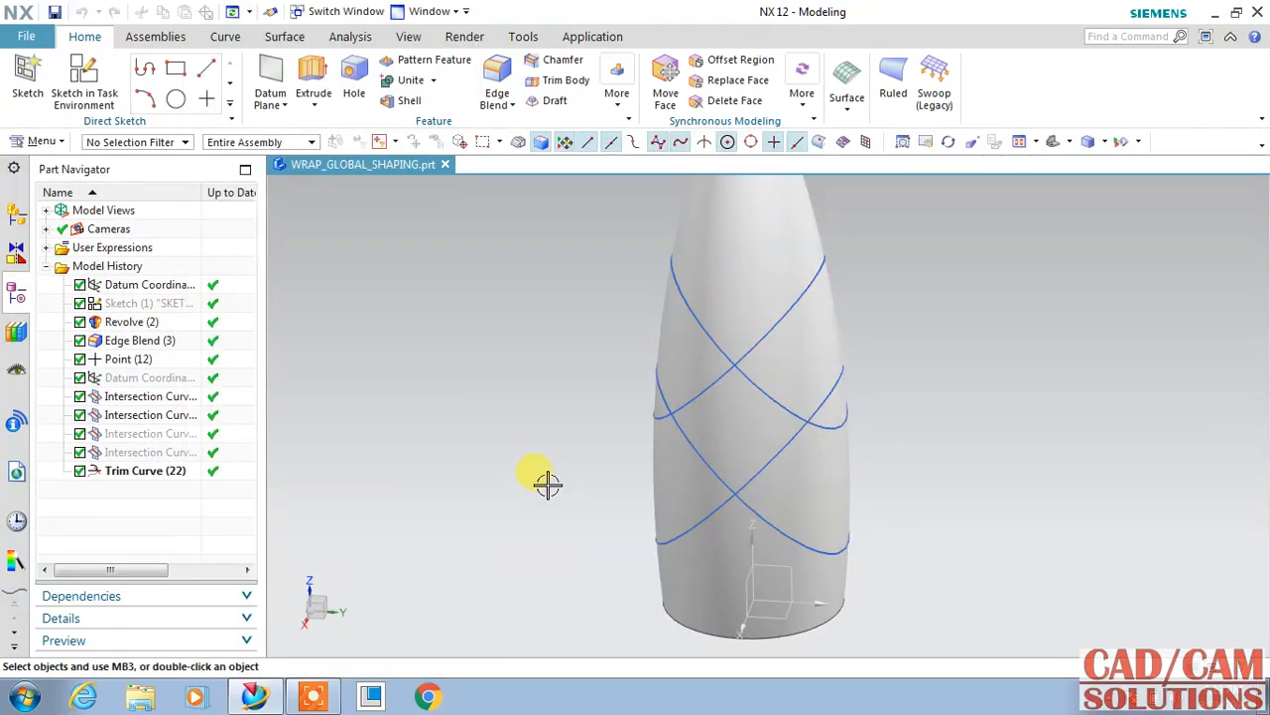
Step: In WRAP_GLOBAL_SHAPING.prt, start a Through Curve Mesh and select both halves of the upper loop rising toward +Y as the first primary curve
left_click(145, 473)
key("Escape")
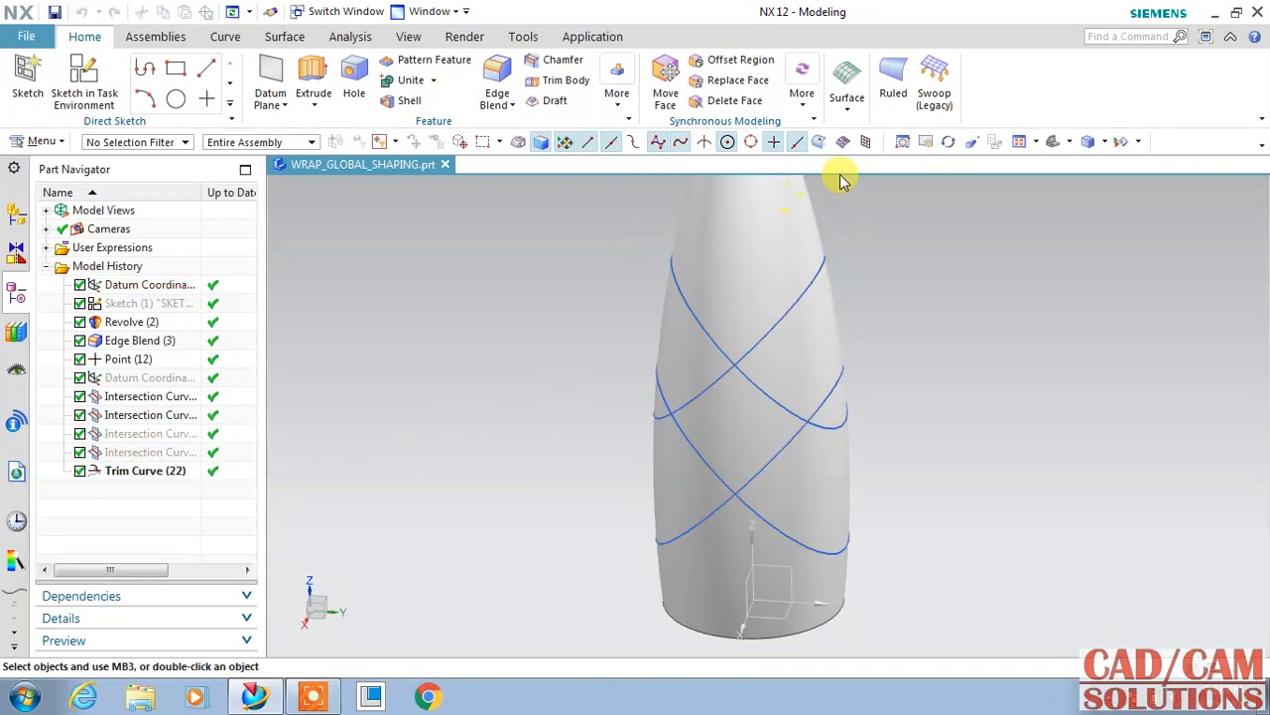
left_click(847, 99)
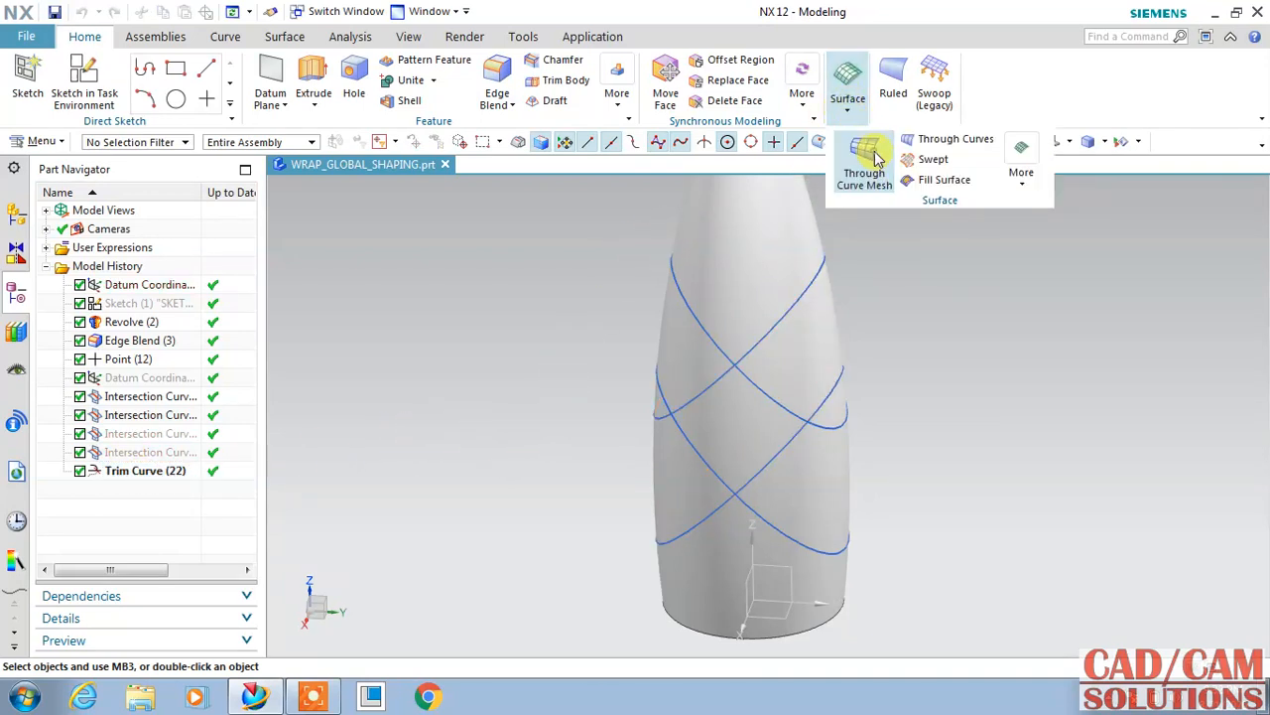
left_click(861, 171)
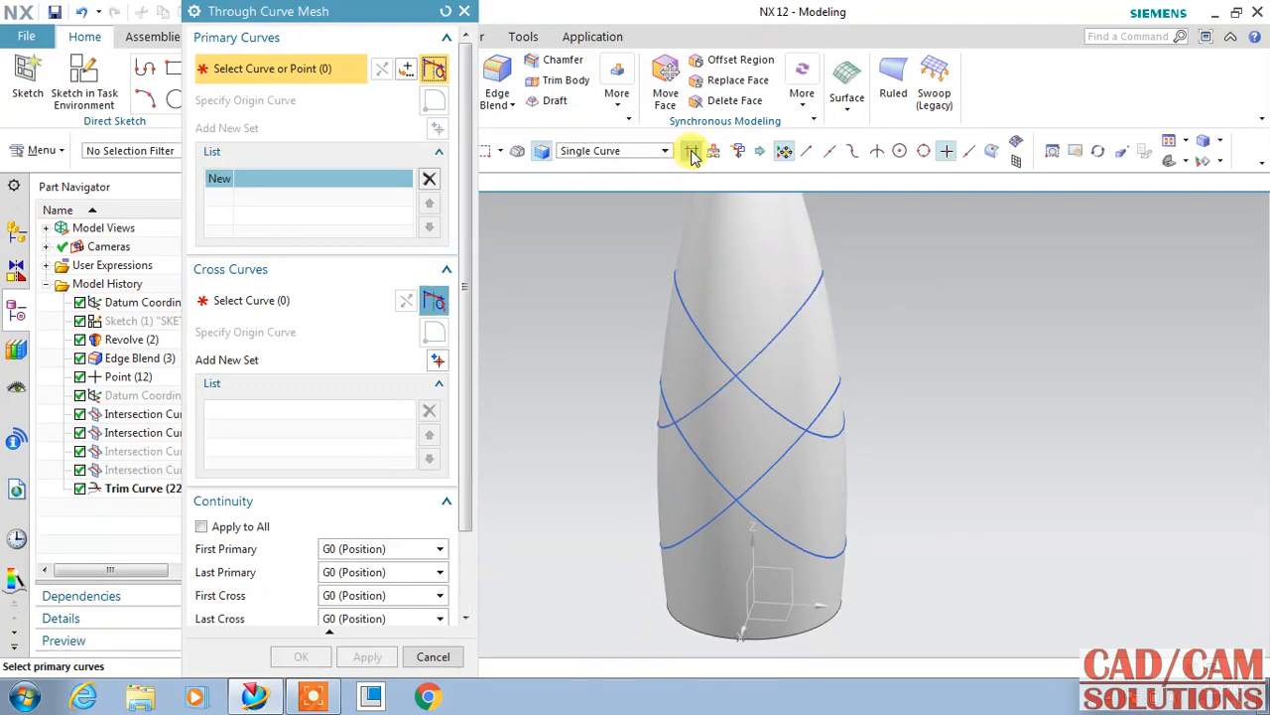
left_click(800, 300)
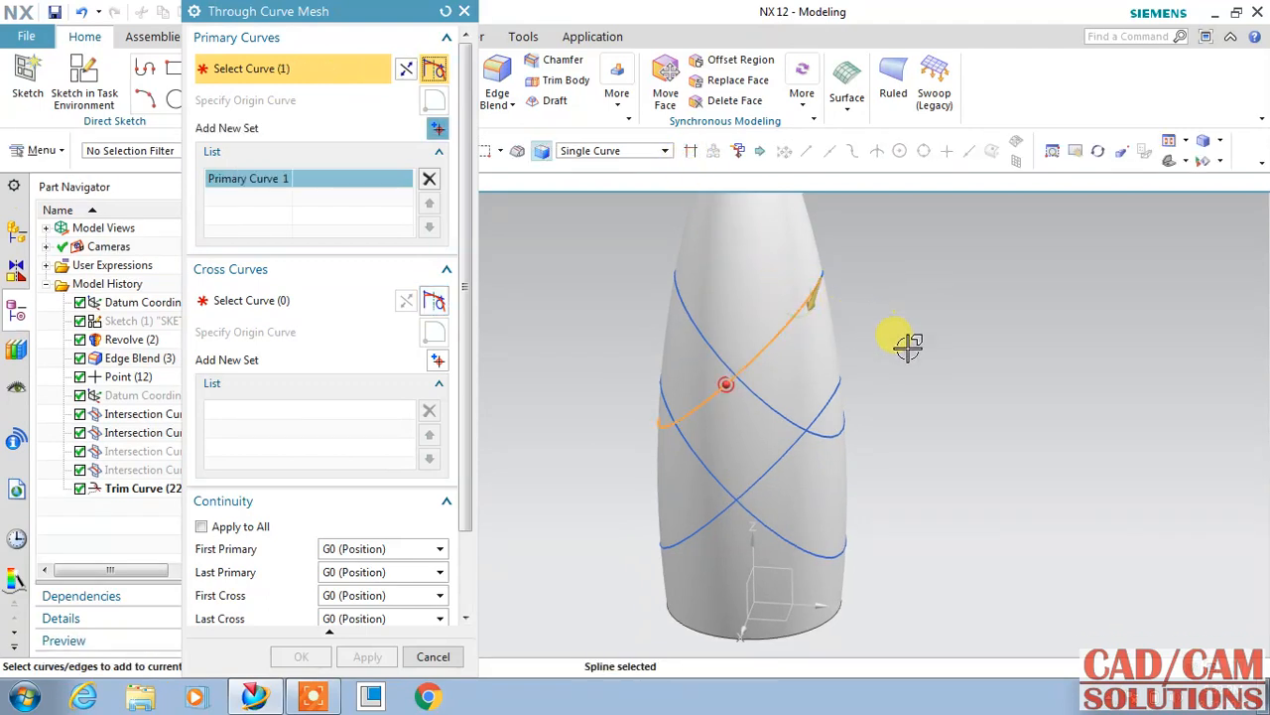
middle_click_drag(893, 386, 792, 288)
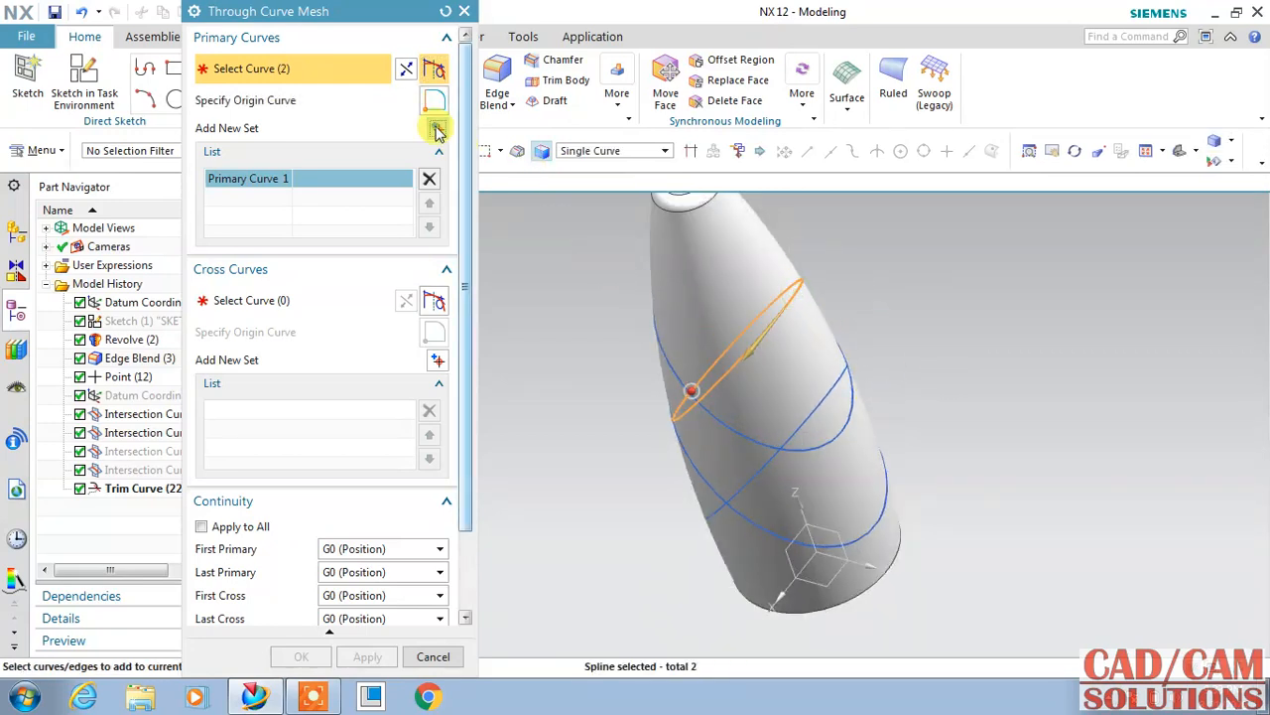
Step: Add both halves of the lower loop rising toward +Y as the second primary curve
left_click(437, 128)
middle_click_drag(925, 418, 971, 388)
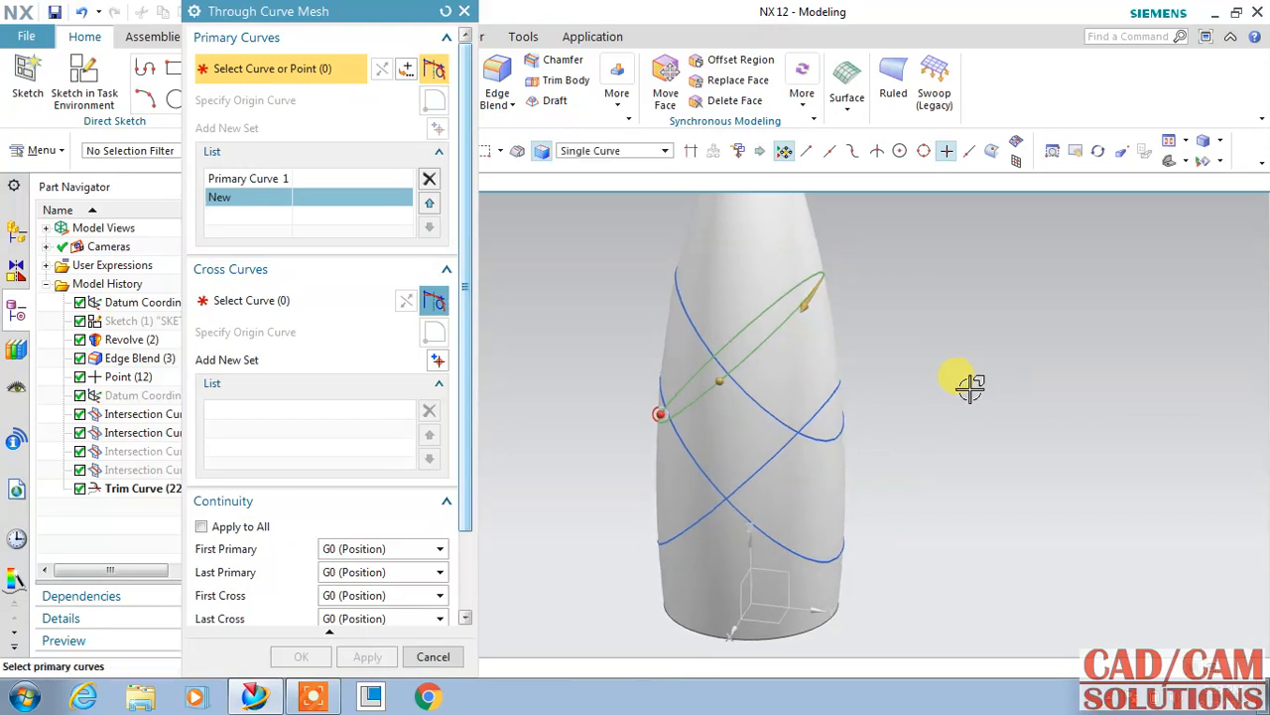
left_click(863, 419)
middle_click_drag(955, 470, 907, 502)
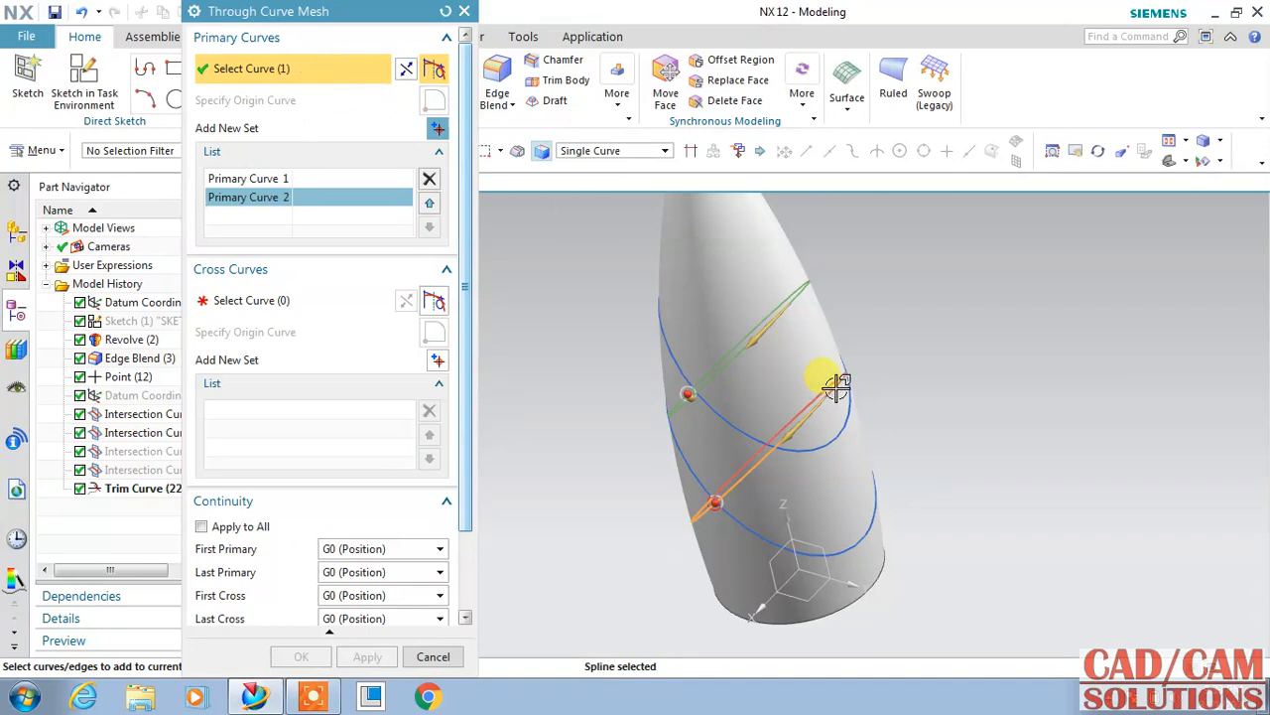
middle_click_drag(986, 483, 1016, 460)
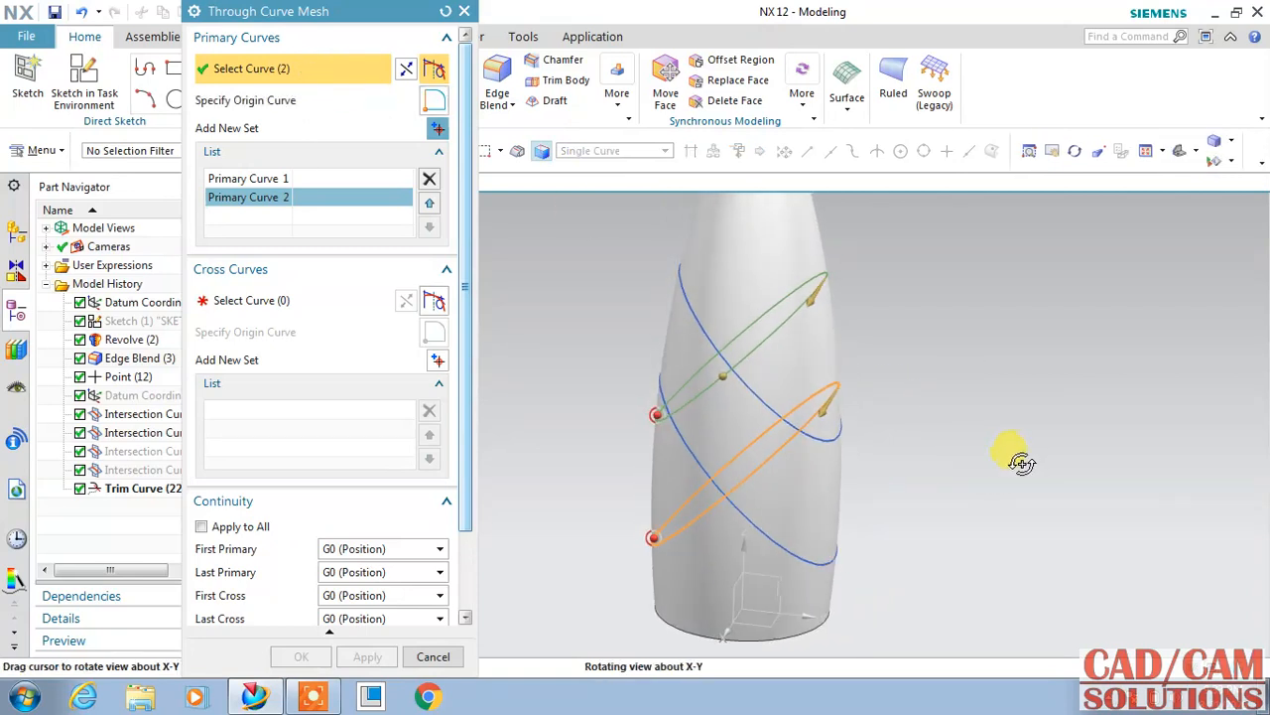
Step: Select the front segments of the lower and upper descending loops, between the primary loops, as the first and second cross curves
left_click(340, 299)
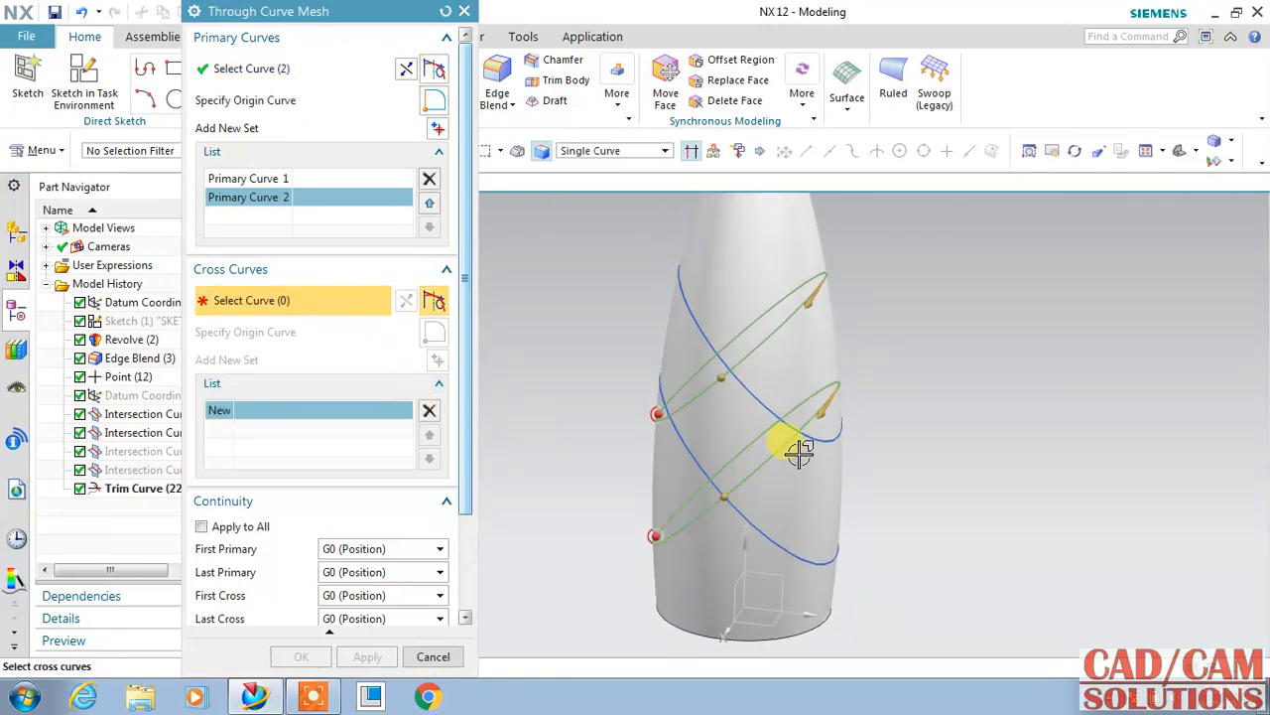
middle_click_drag(914, 445, 968, 434)
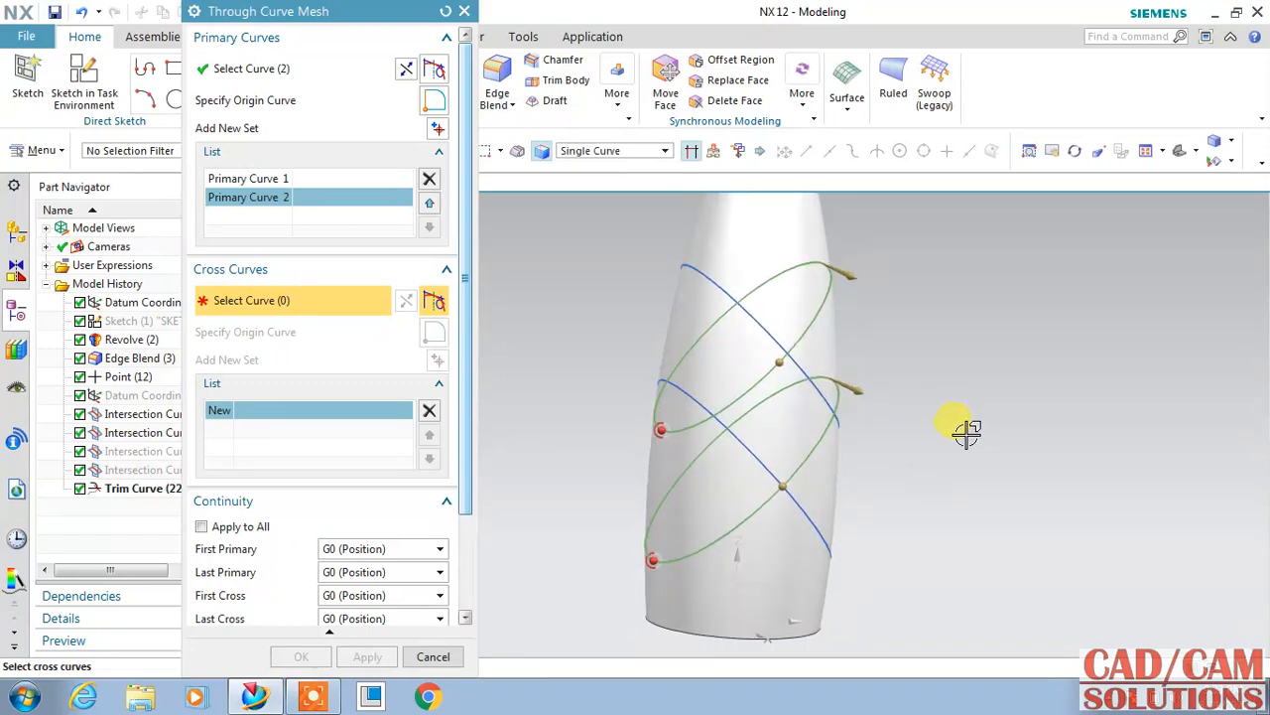
left_click(730, 434)
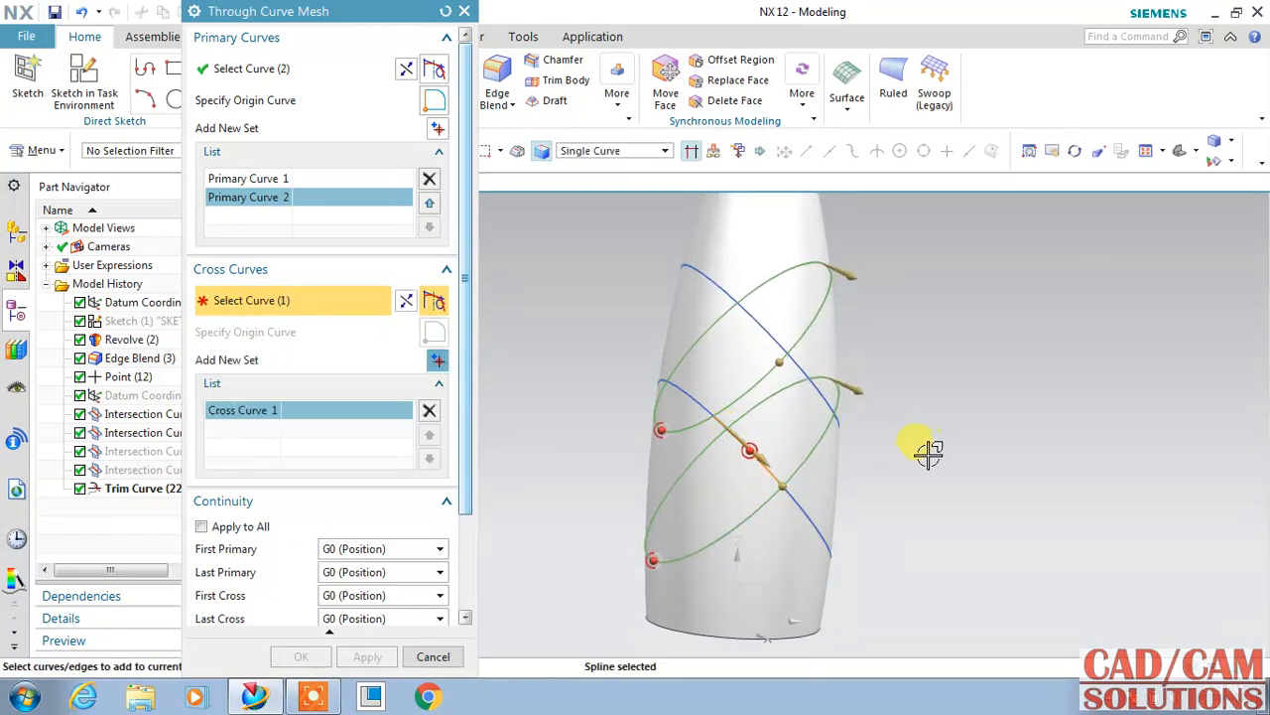
left_click(437, 359)
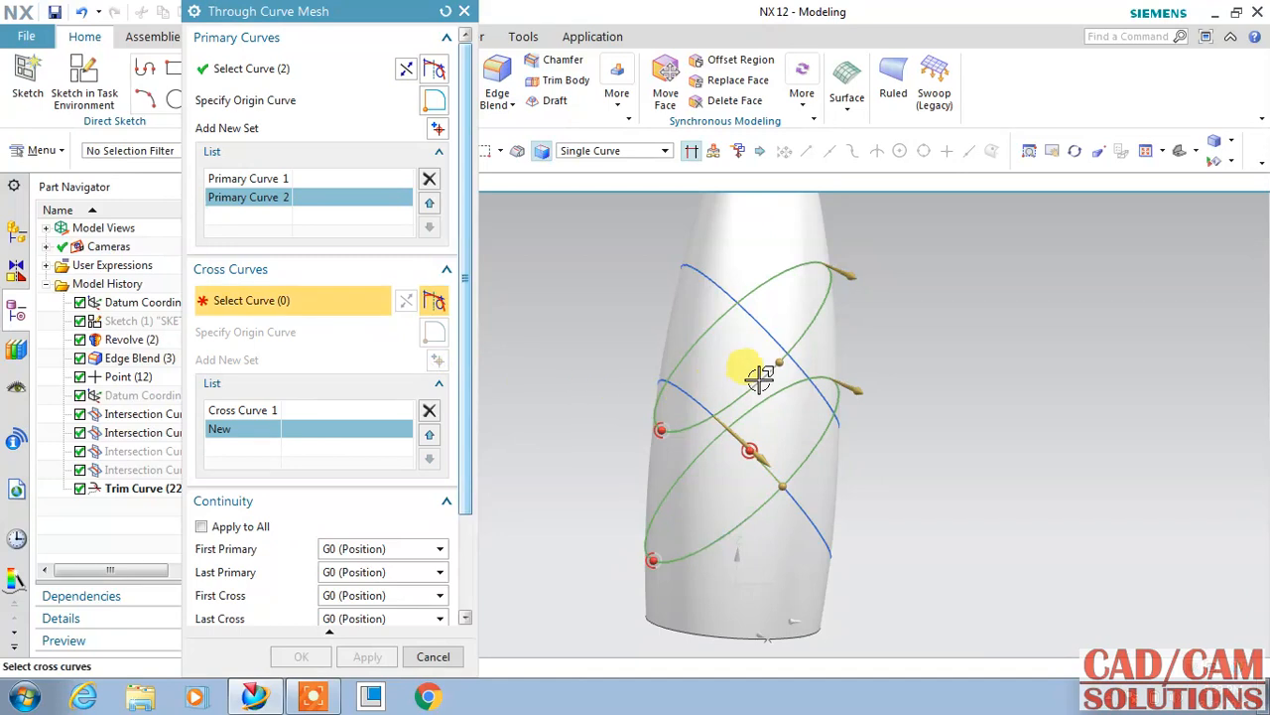
left_click(798, 362)
Step: Add the segments of the descending loops on the body's far side, between the primary loops, as the third and fourth cross curves
middle_click_drag(936, 448, 777, 485)
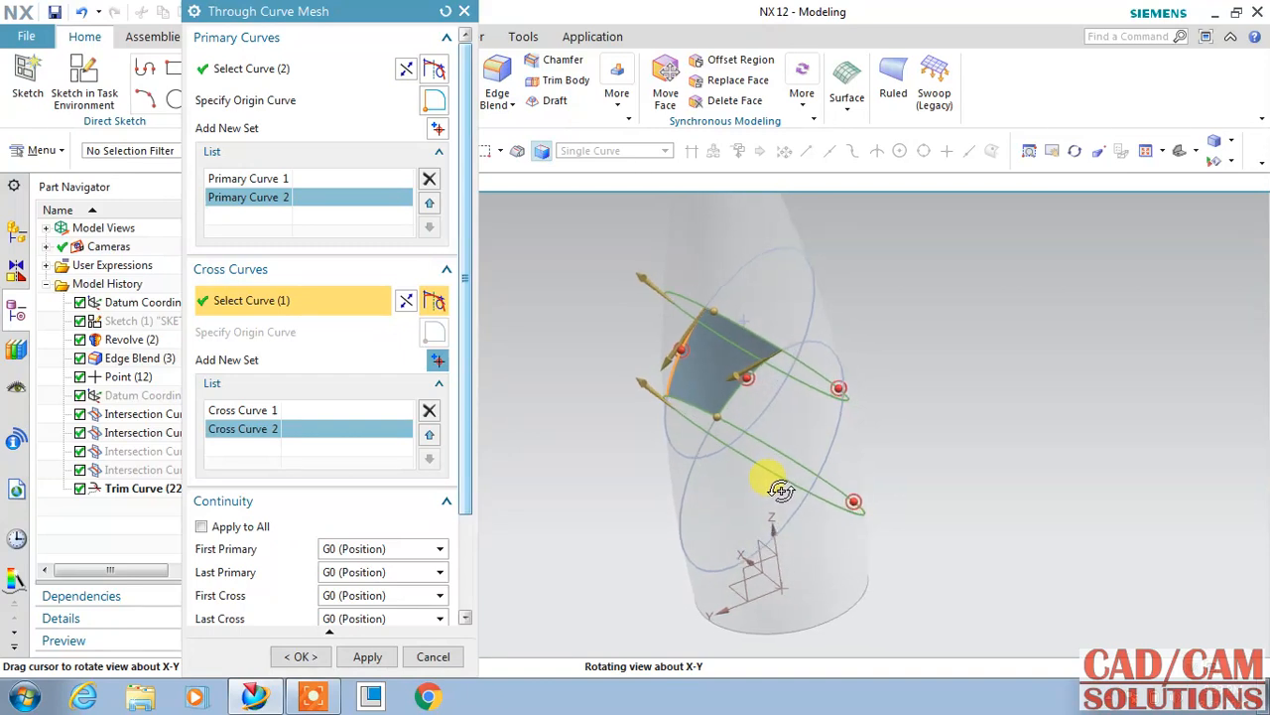
left_click(436, 361)
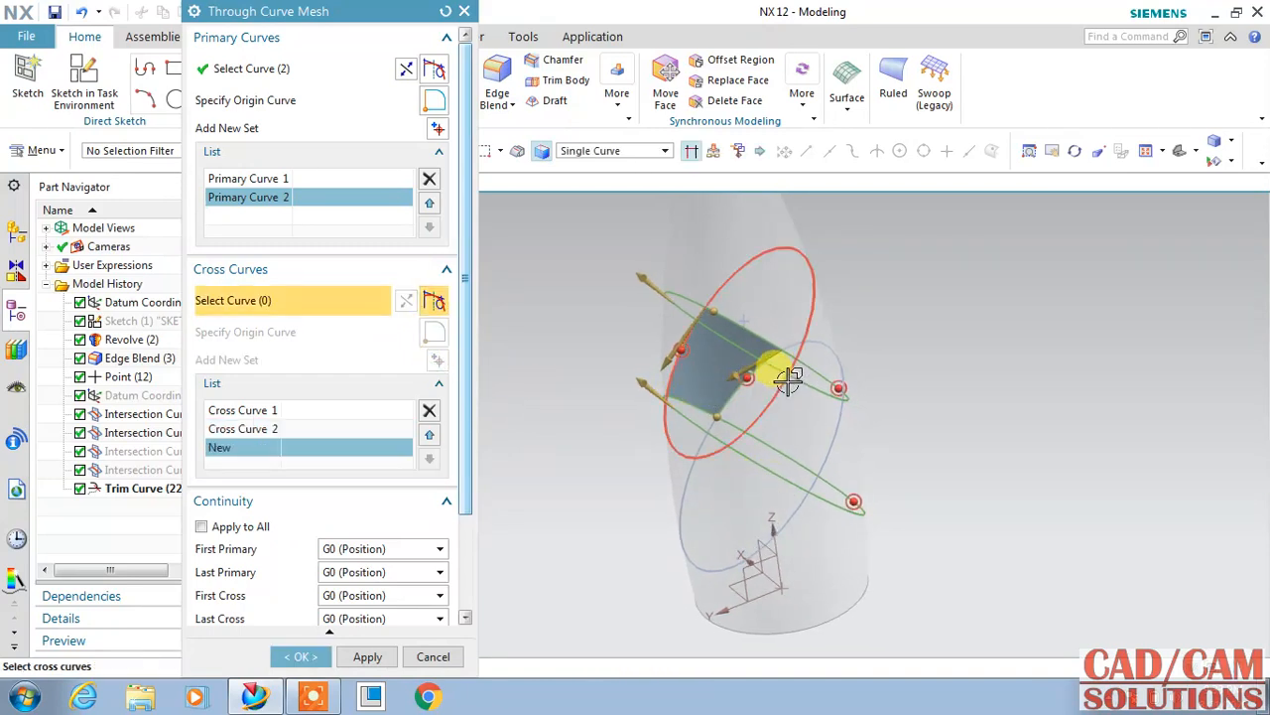
left_click(762, 333)
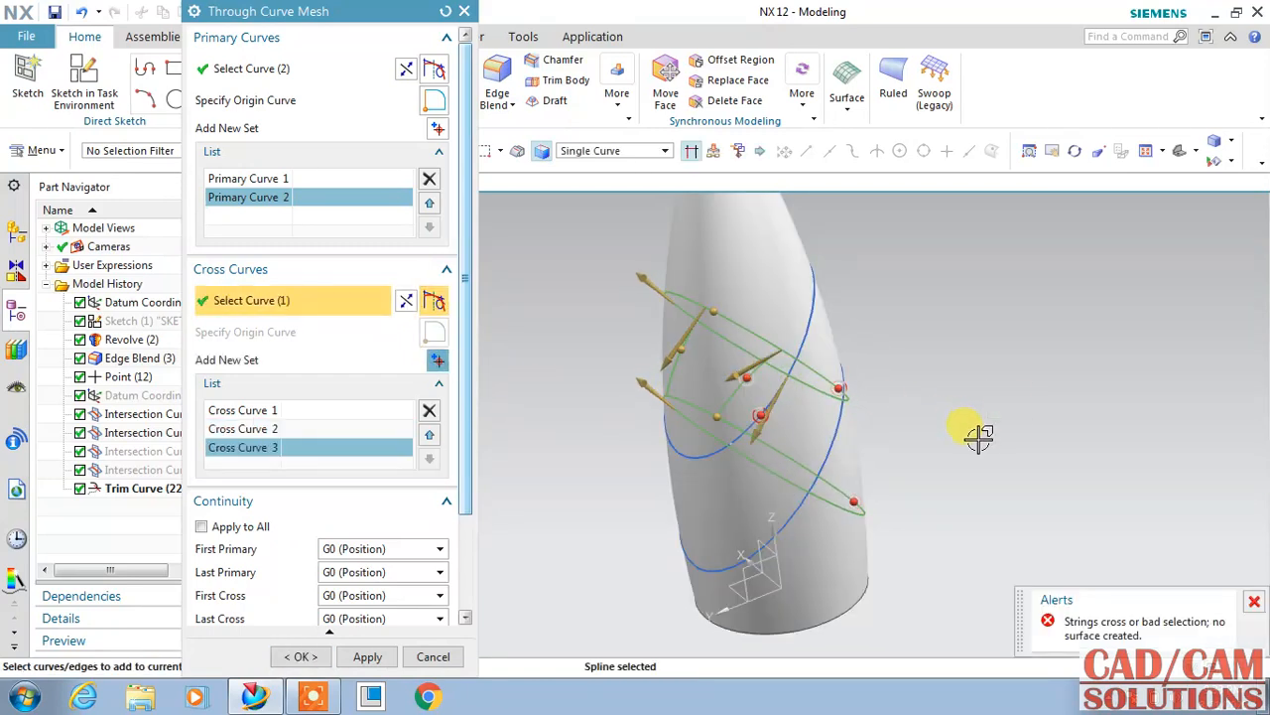
left_click(438, 361)
left_click(844, 408)
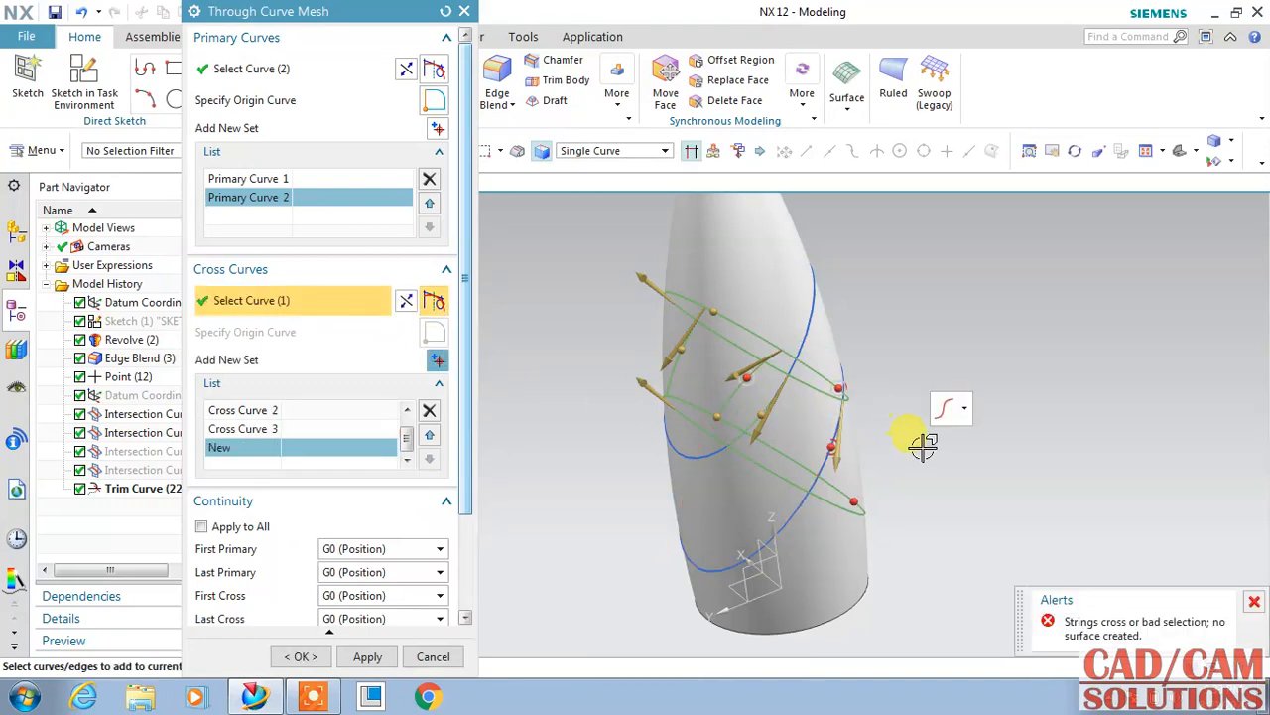
Step: Close the mesh by selecting the first cross curve's front segment of the lower descending loop again as the fifth cross curve
middle_click_drag(950, 459, 754, 459)
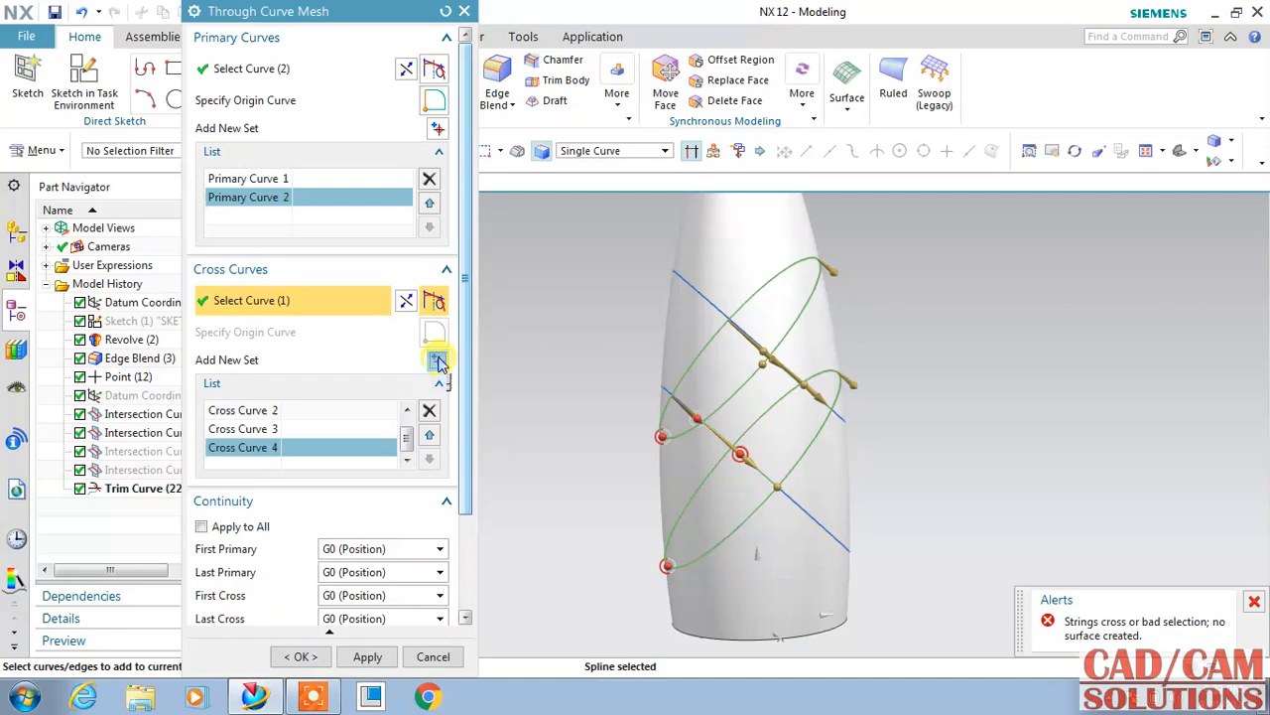
middle_click(700, 430)
scroll(695, 430, "up", 5)
scroll(731, 368, "down", 3)
mouse_move(685, 440)
middle_mouse_down()
mouse_move(647, 483)
mouse_move(703, 420)
mouse_move(700, 445)
middle_mouse_up()
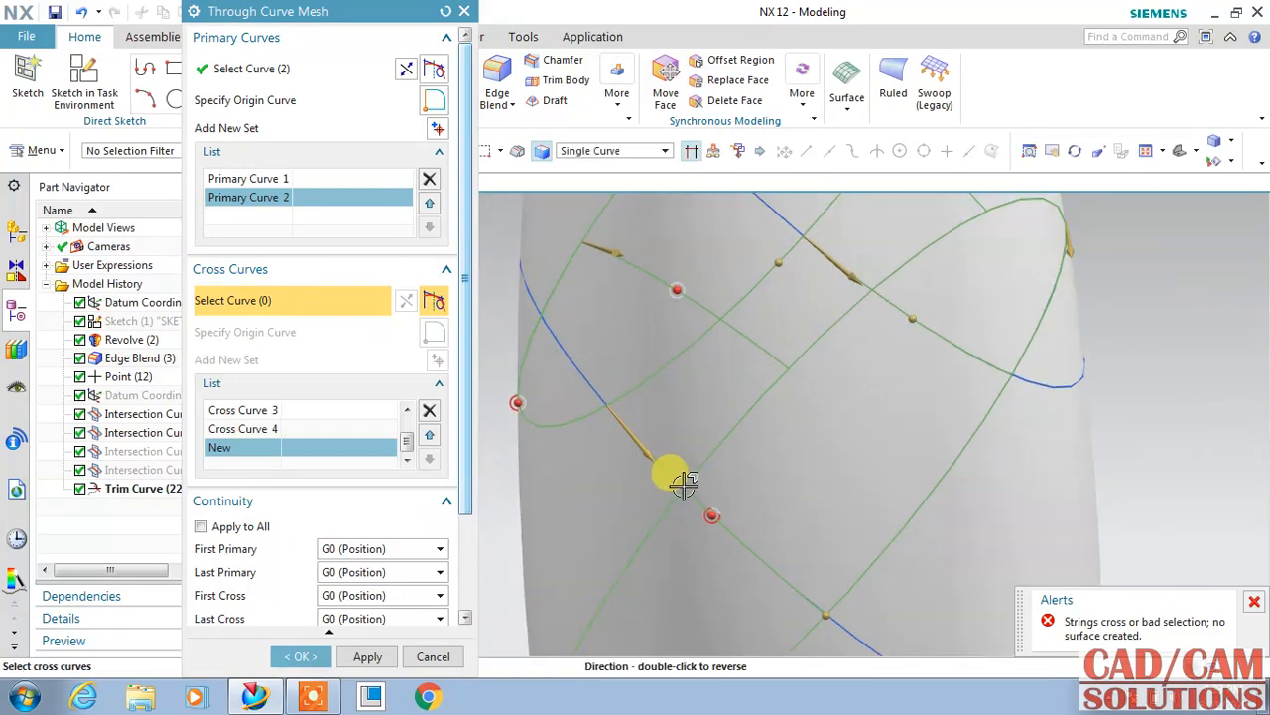
left_click(692, 484)
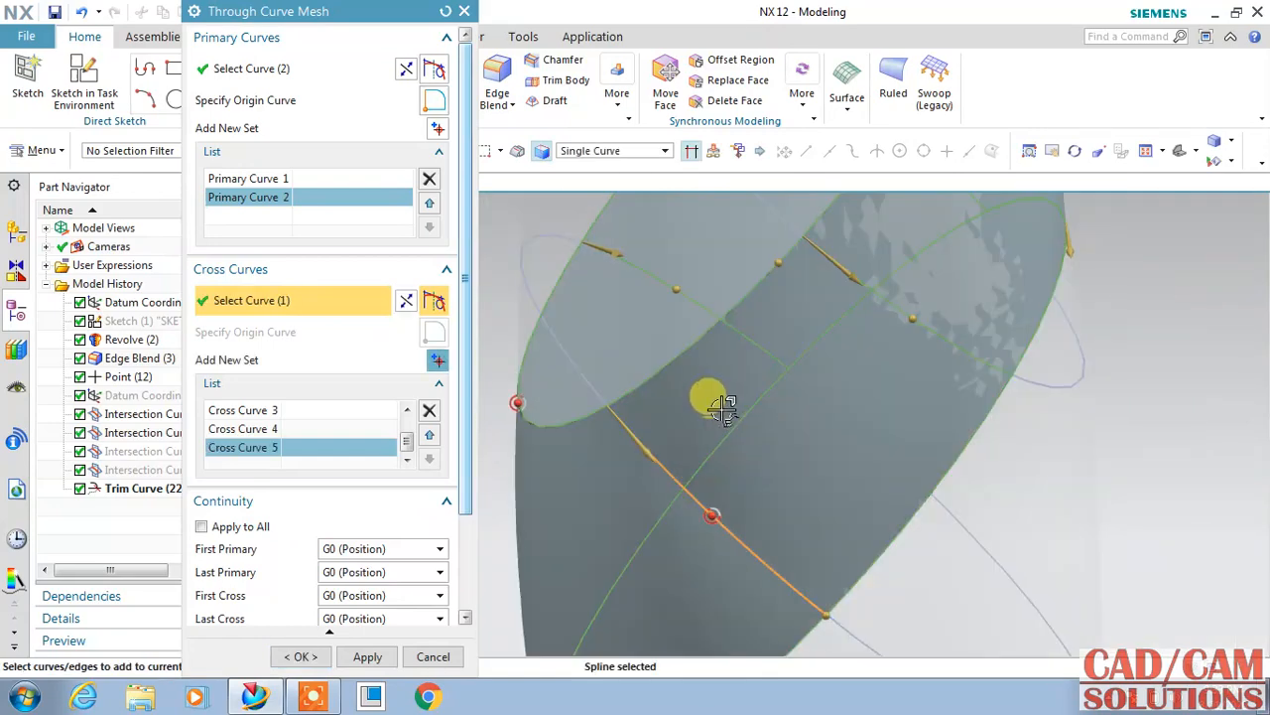
scroll(694, 397, "down", 3)
middle_click_drag(938, 442, 881, 456)
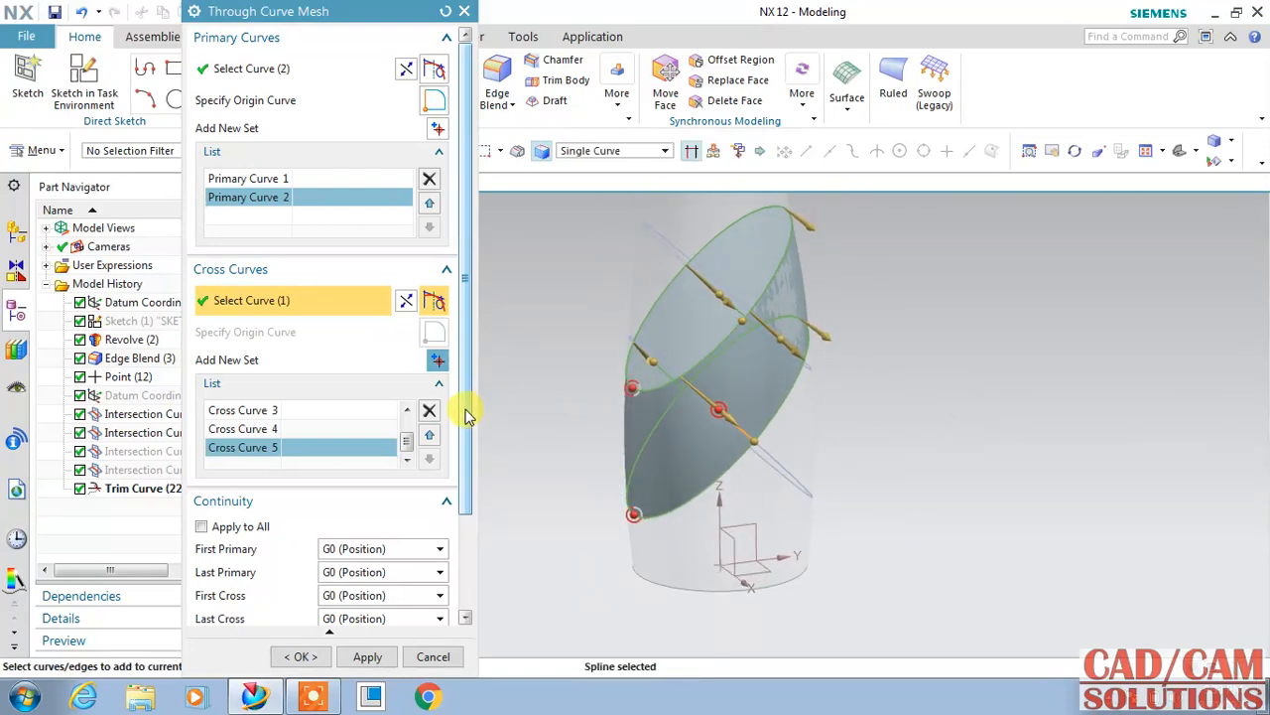
Step: Set the first primary curve's continuity to G1 (Tangent) against the bottle body's tangent faces
scroll(468, 415, "down", 3)
left_click(375, 430)
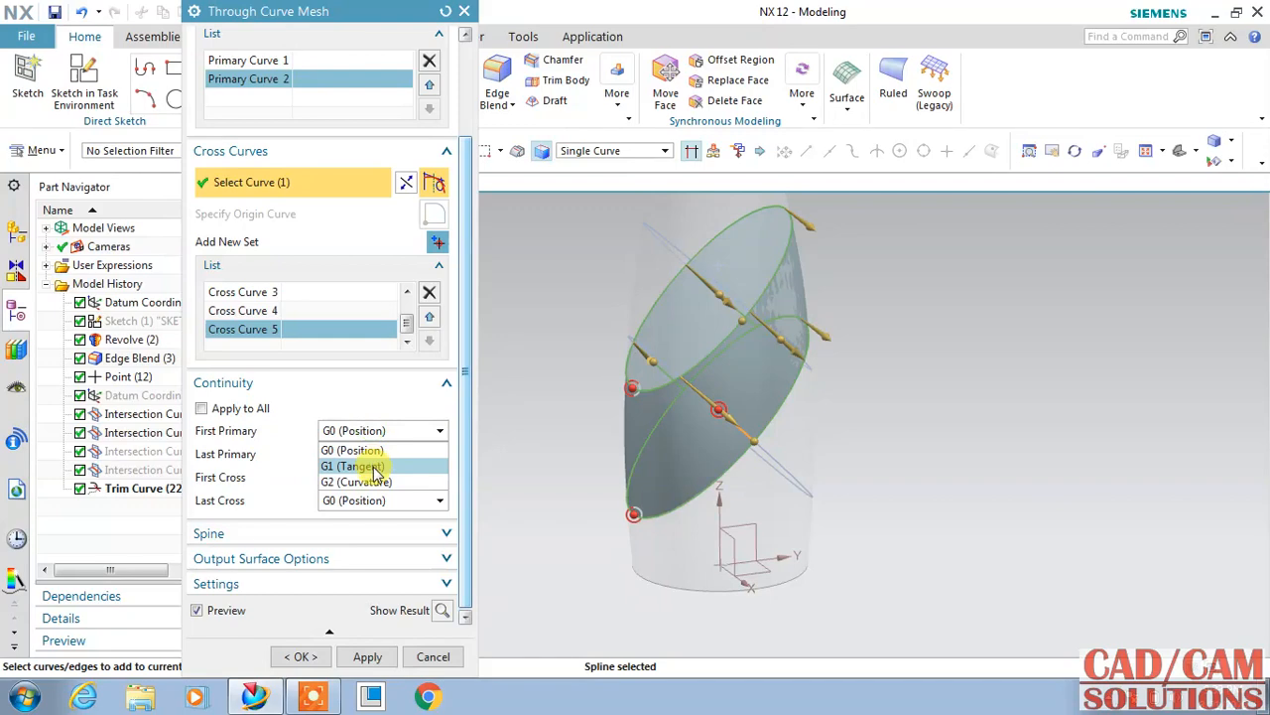
left_click(376, 468)
left_click(637, 265)
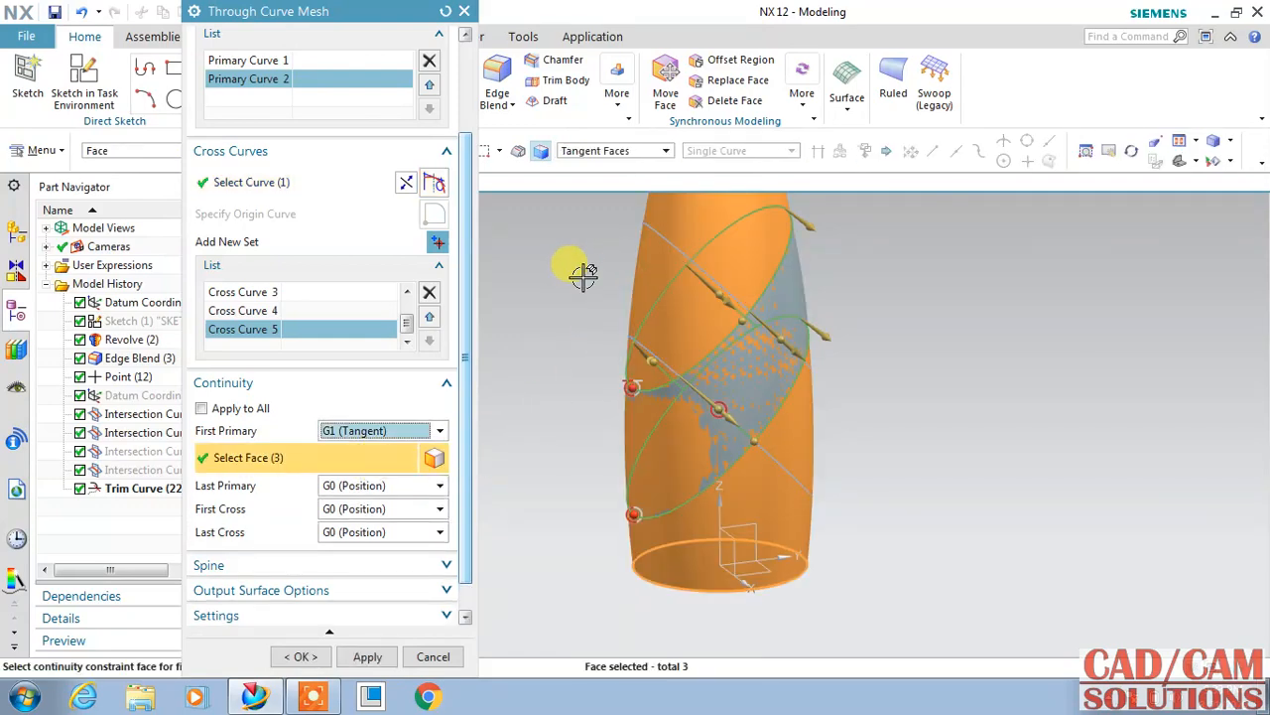
Step: Set the last primary curve's continuity to G1 (Tangent) against the body's faces and create the curve mesh
left_click(390, 486)
left_click(383, 512)
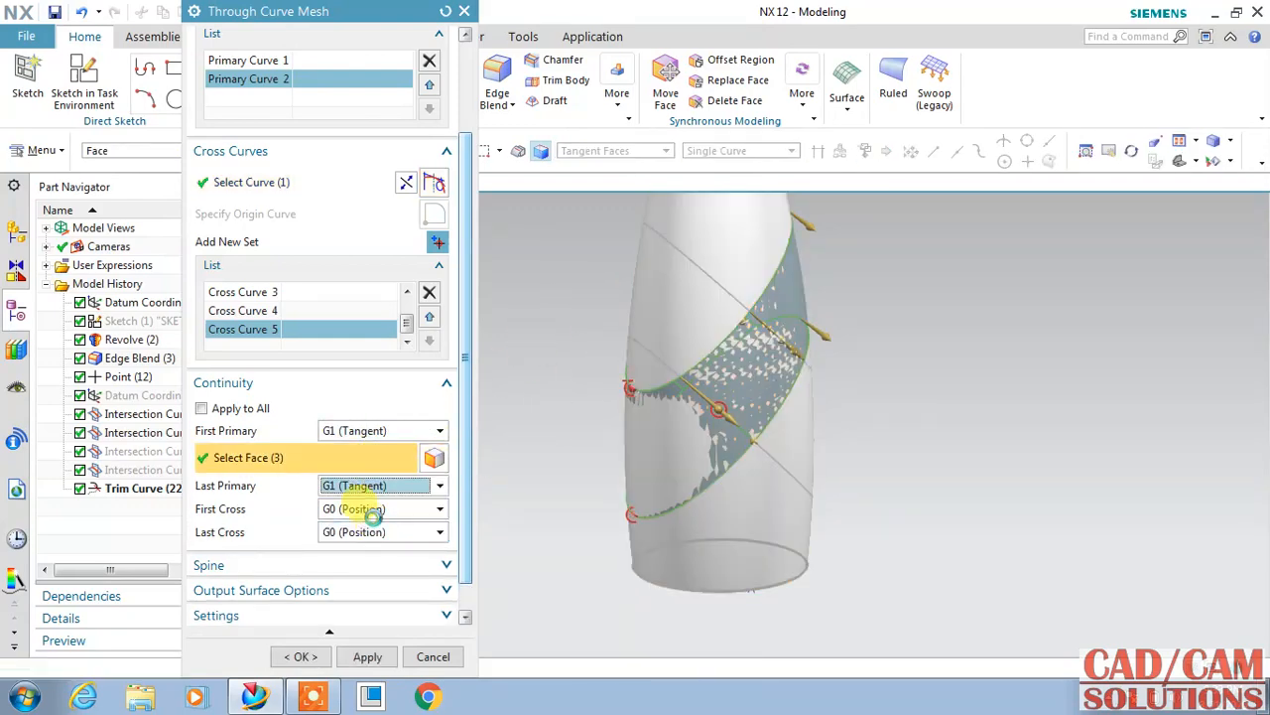
left_click(626, 264)
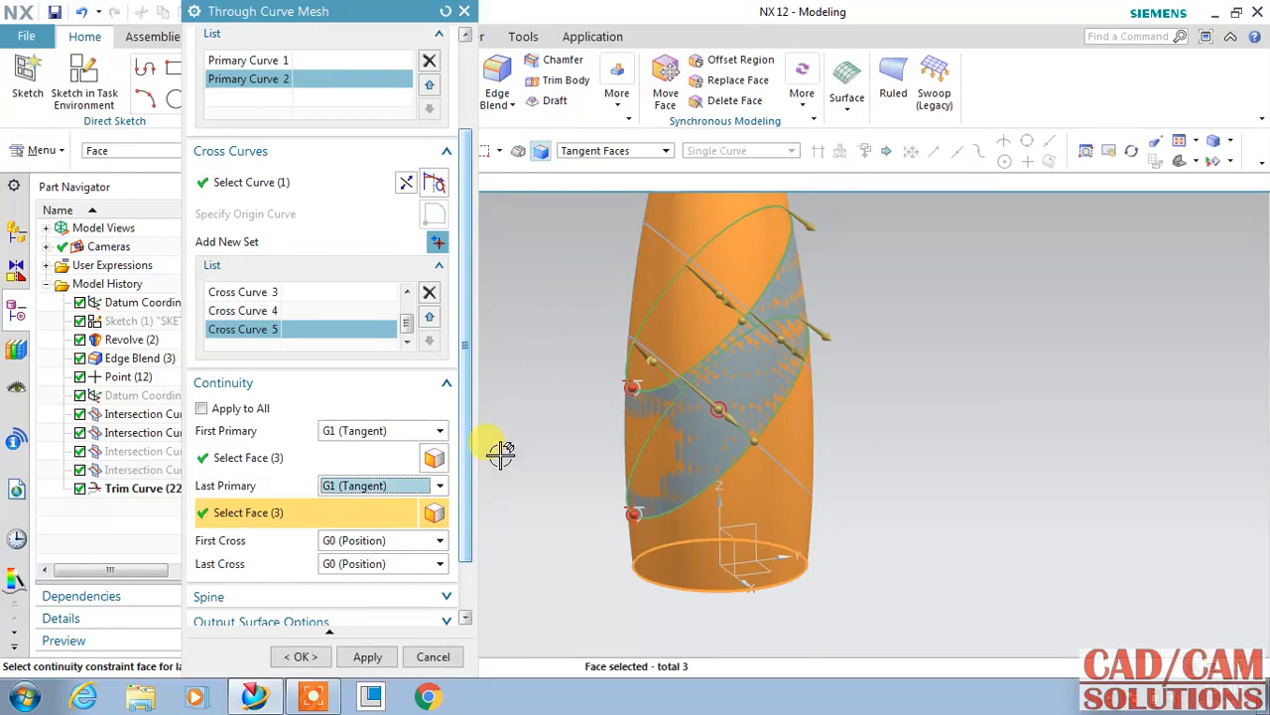
left_click(301, 656)
Step: Hide the bottle body to inspect the curve mesh on its own, and undo the hiding
left_click(743, 508)
key("ctrl+b")
middle_click_drag(884, 490, 902, 460)
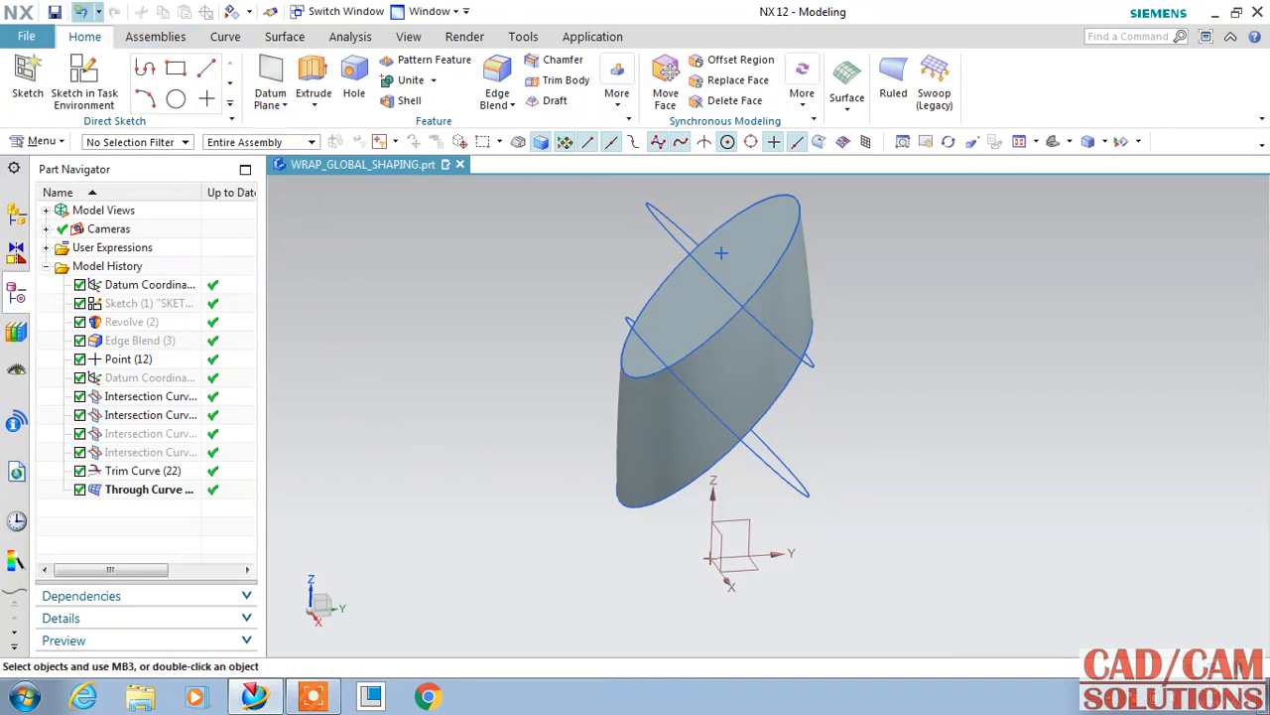
left_click(83, 11)
Step: Edit the Through Curve Mesh feature and change the body type in its settings
left_click(149, 489)
left_click(319, 441)
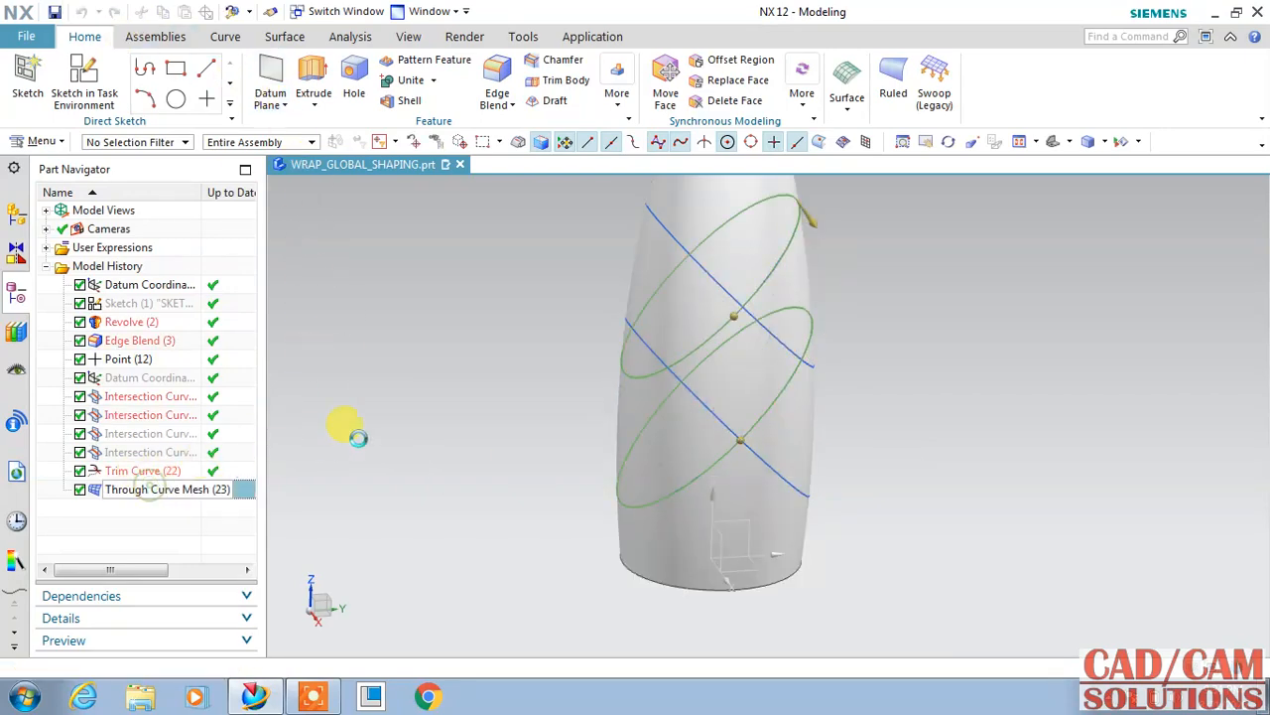
scroll(353, 461, "down", 5)
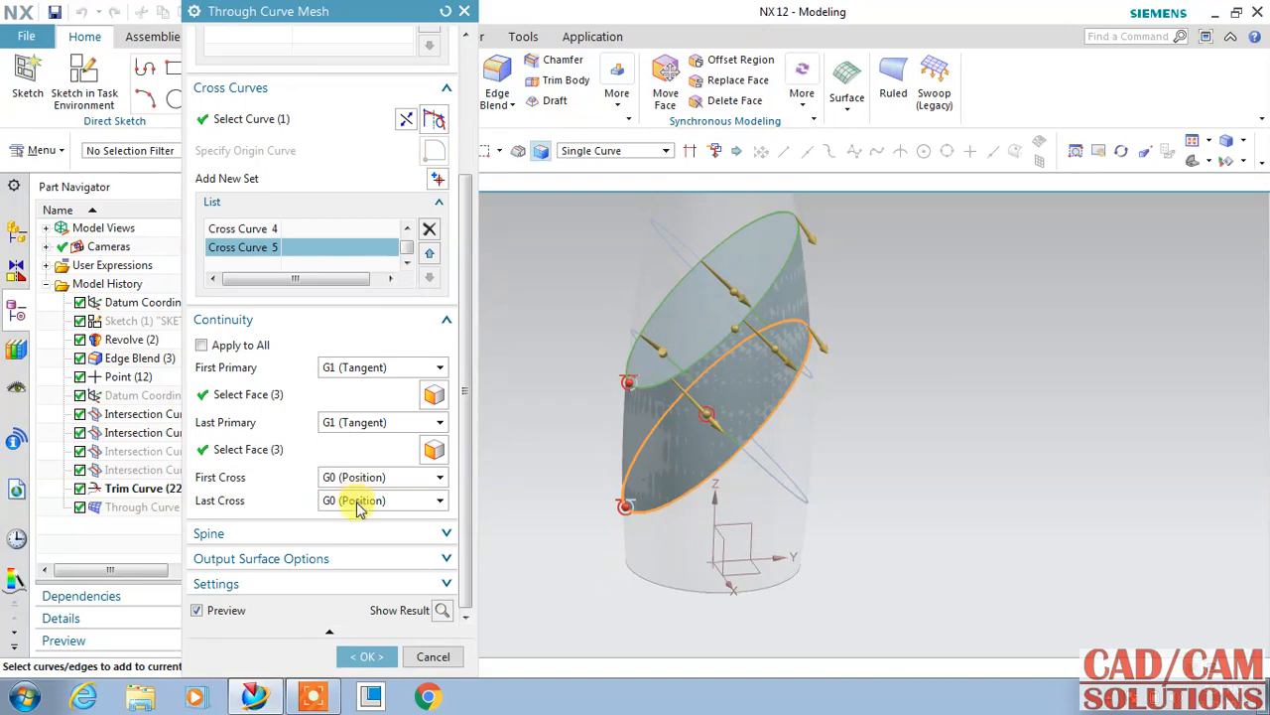
left_click(354, 583)
left_click(369, 414)
left_click(363, 445)
middle_click(415, 572)
Step: Start a sketch in the task environment on the YZ plane of the datum coordinate system
middle_click_drag(490, 433, 978, 368)
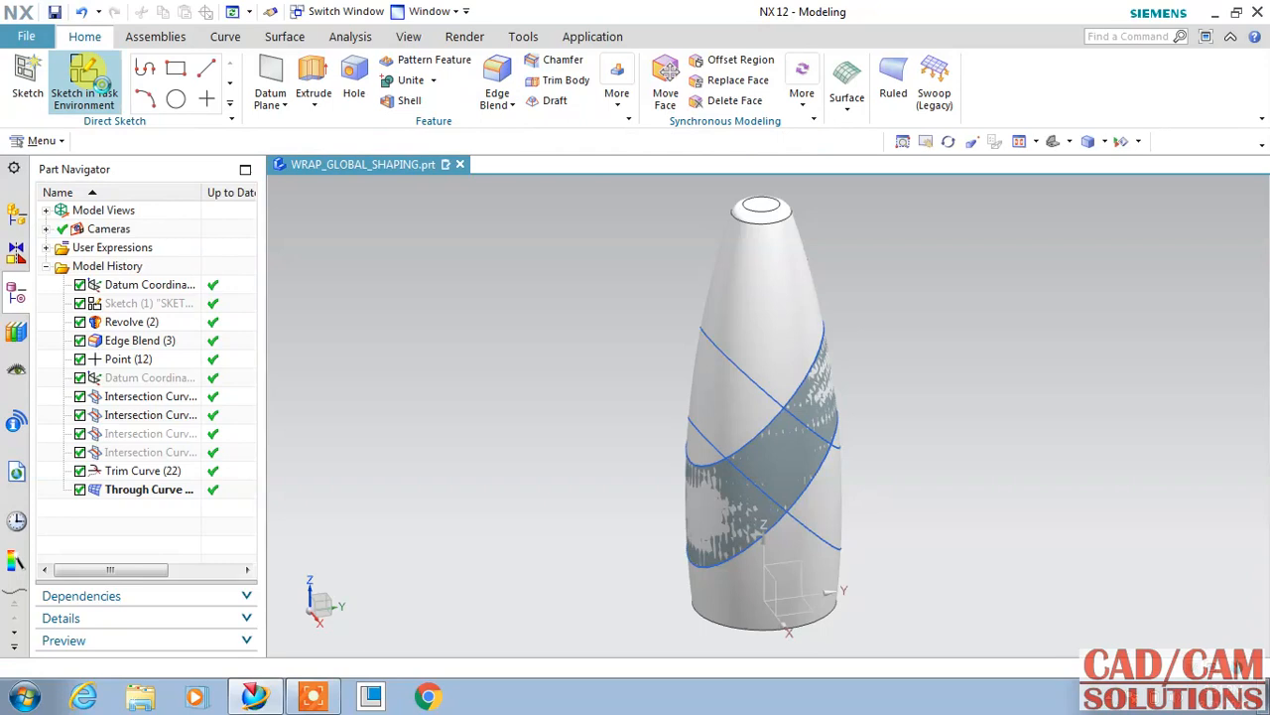
left_click(84, 81)
left_click(797, 573)
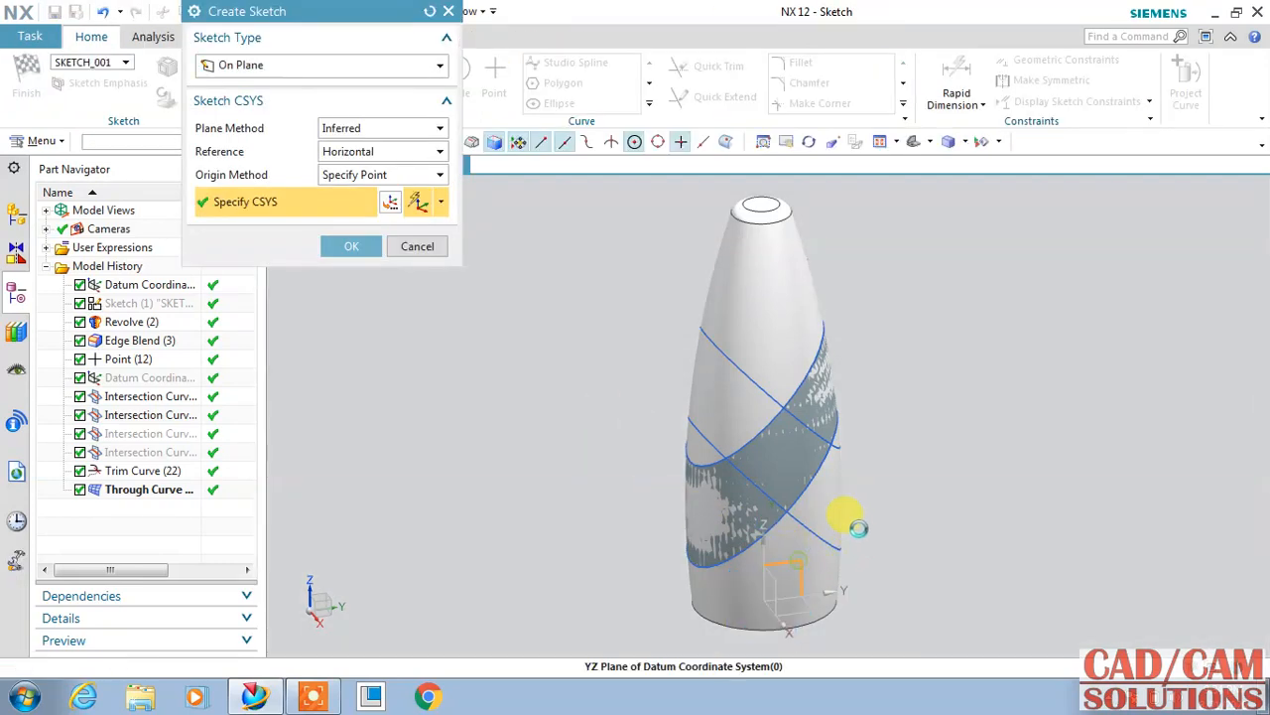
left_click(351, 246)
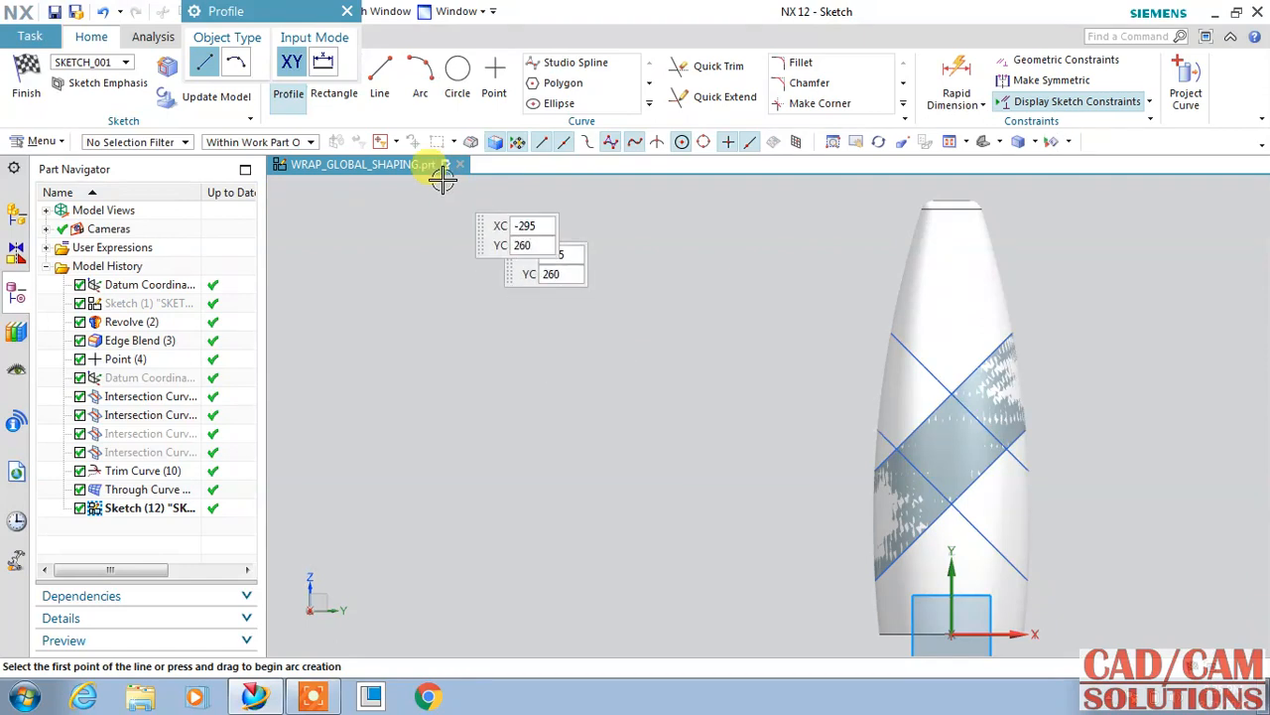
Step: Sketch a horizontal rectangle about 165 mm wide and 35 mm high beside the bottle body, on its negative Y side
left_click(334, 93)
left_click(752, 384)
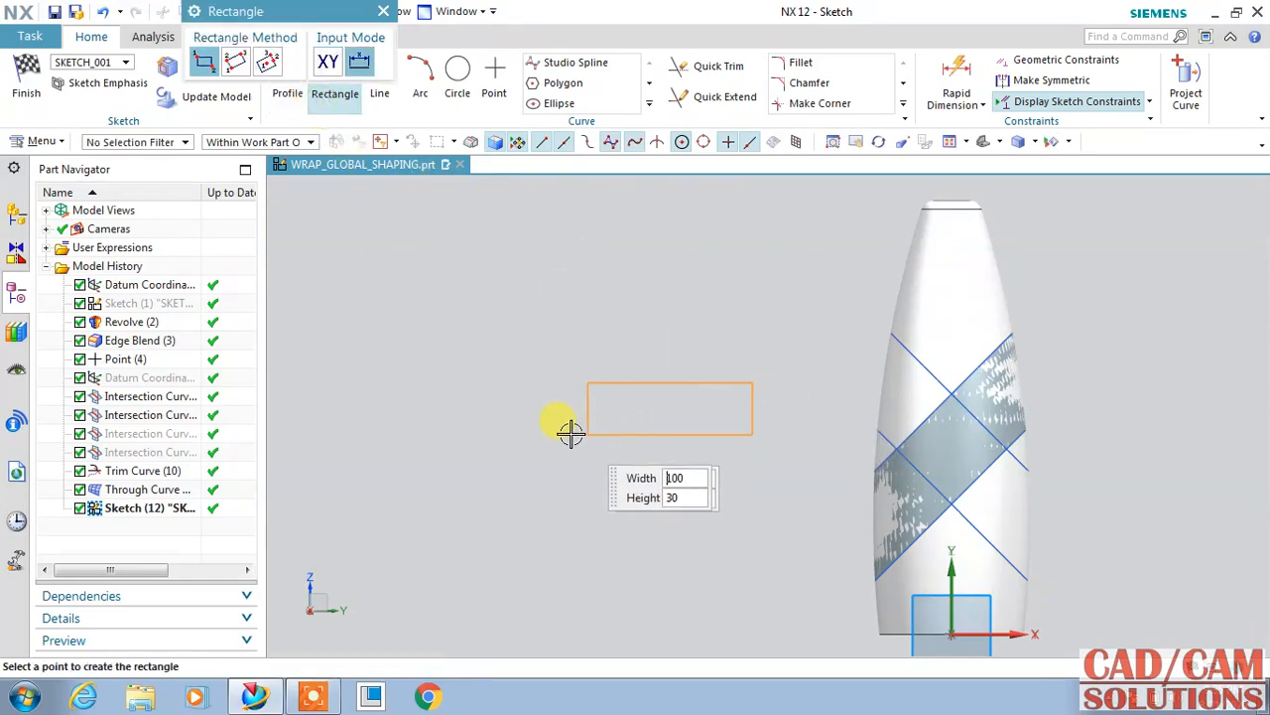
left_click(468, 444)
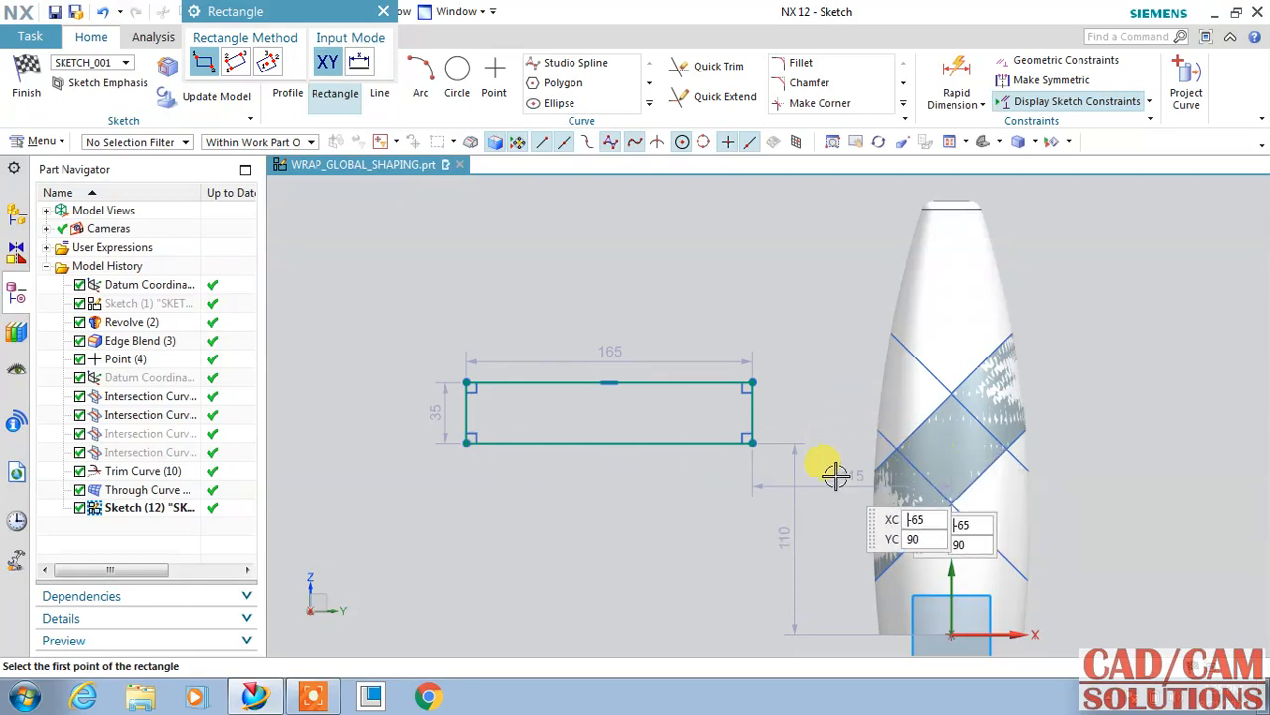
key("Escape")
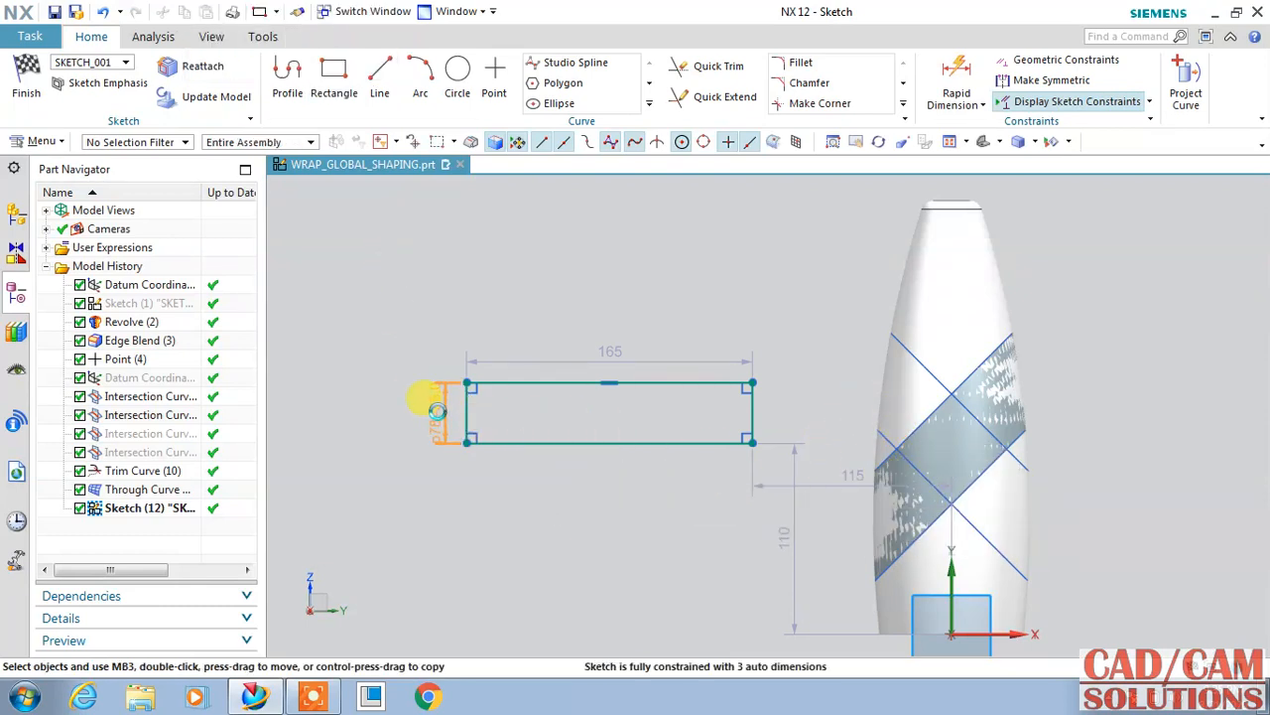
Step: Set the rectangle's height to 40 mm and finish the sketch
double_click(437, 410)
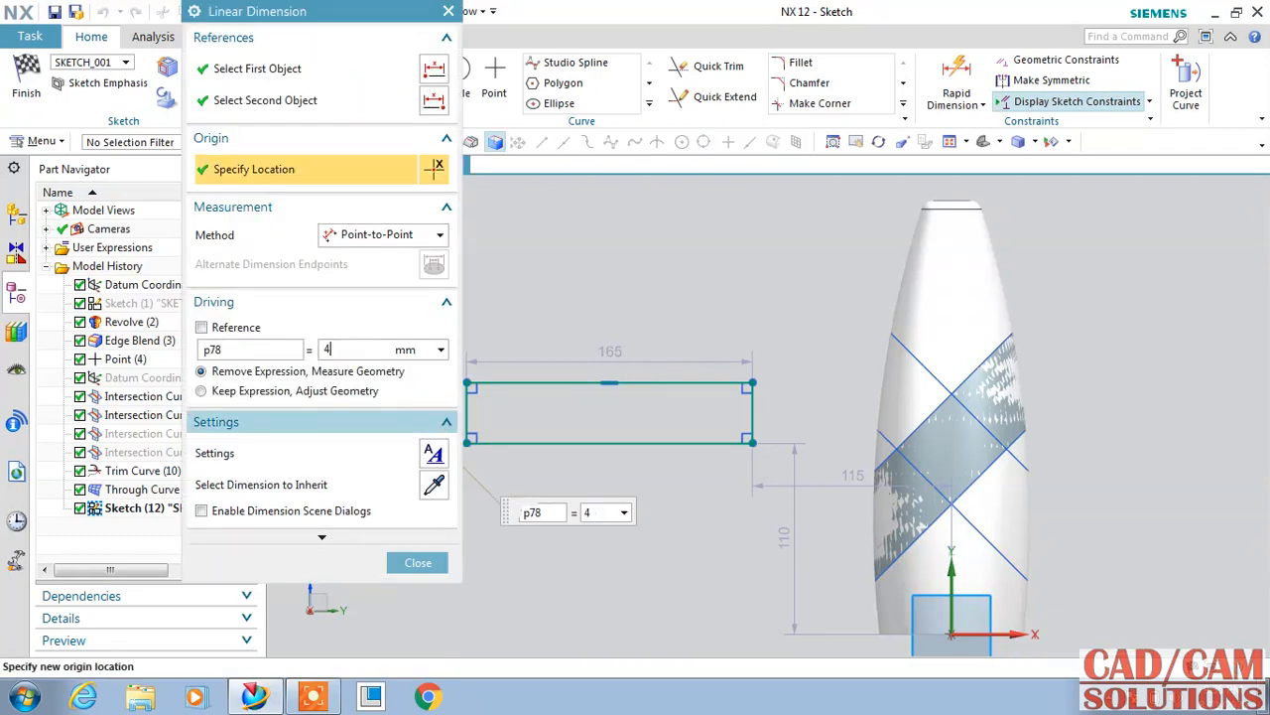
key("Return")
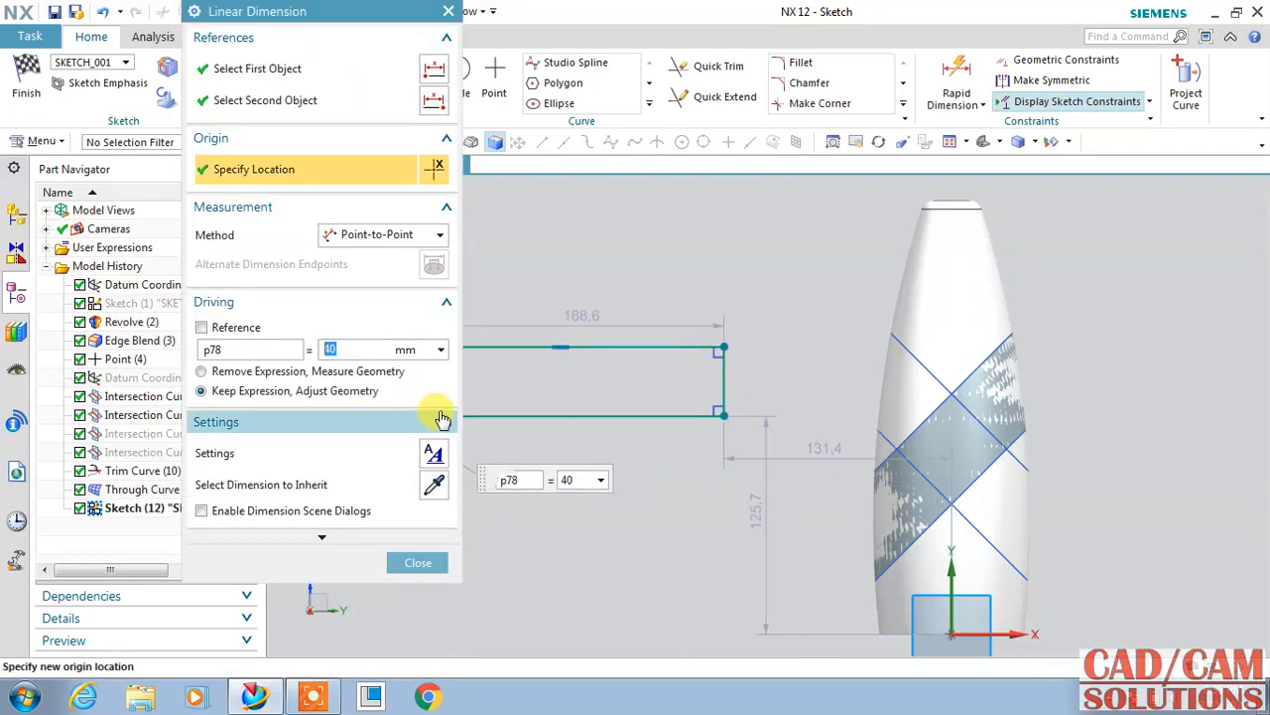
left_click(417, 561)
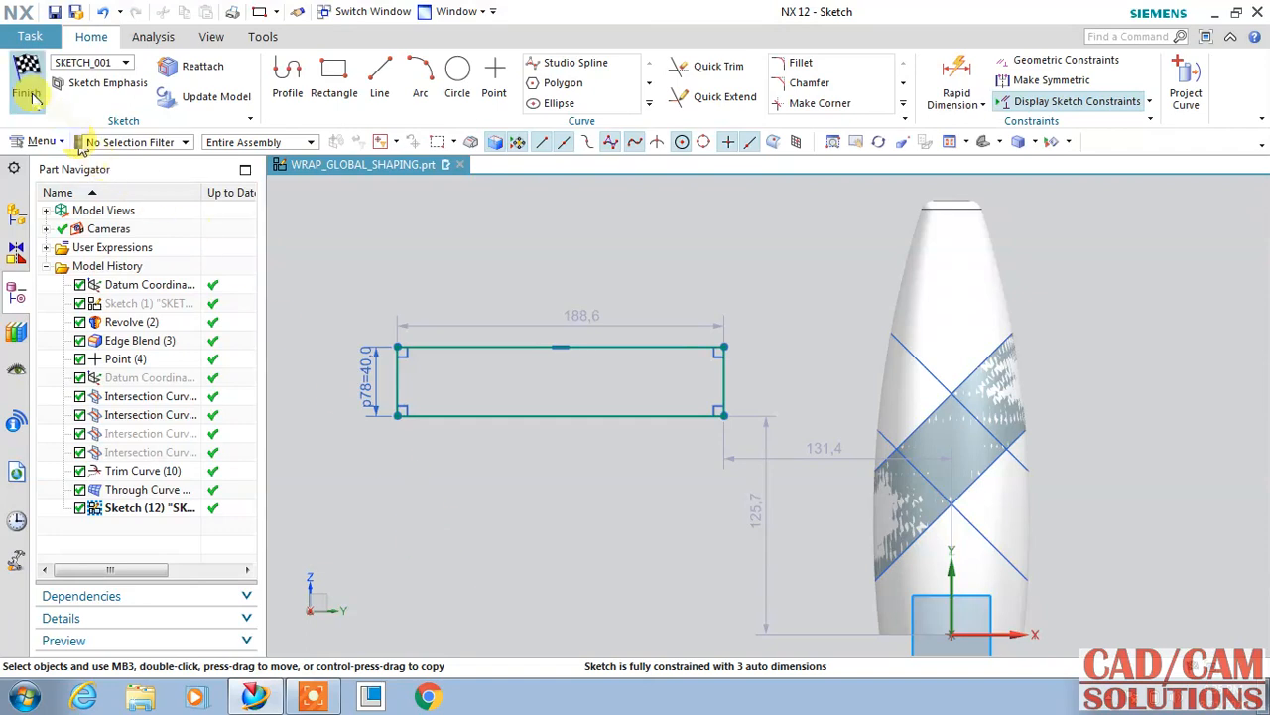
left_click(30, 91)
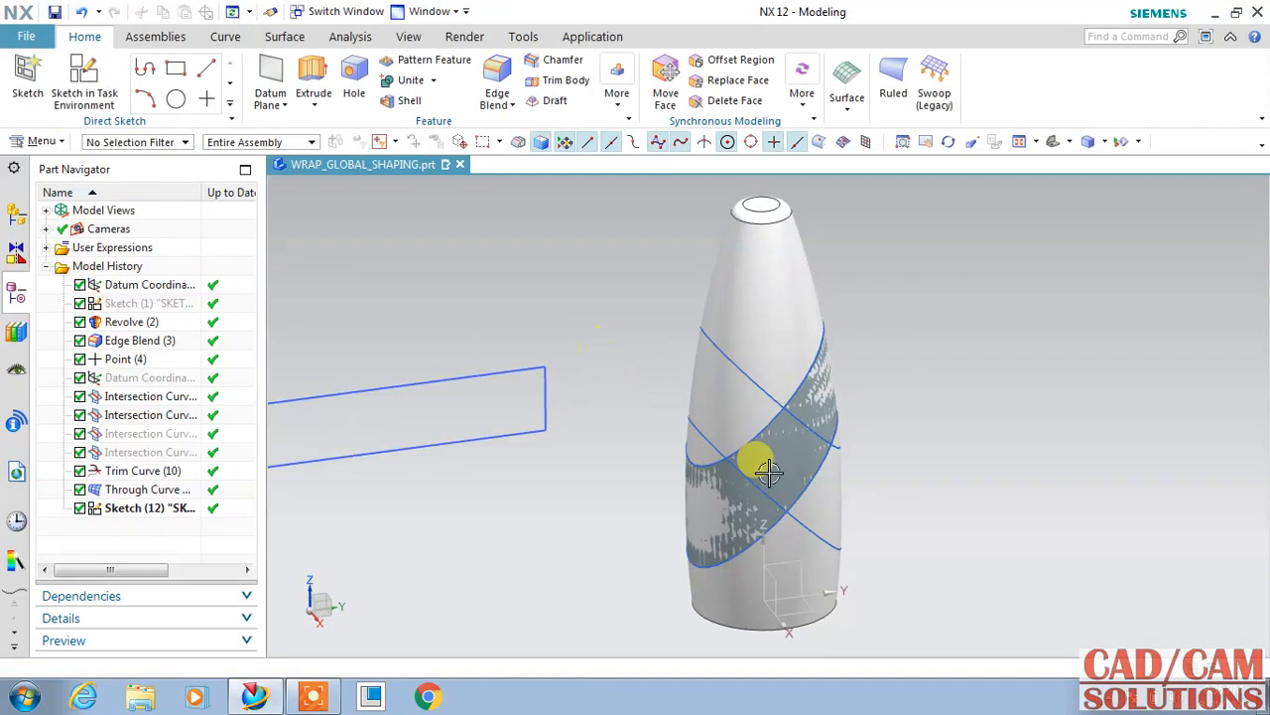
middle_click_drag(904, 420, 1159, 395, "shift")
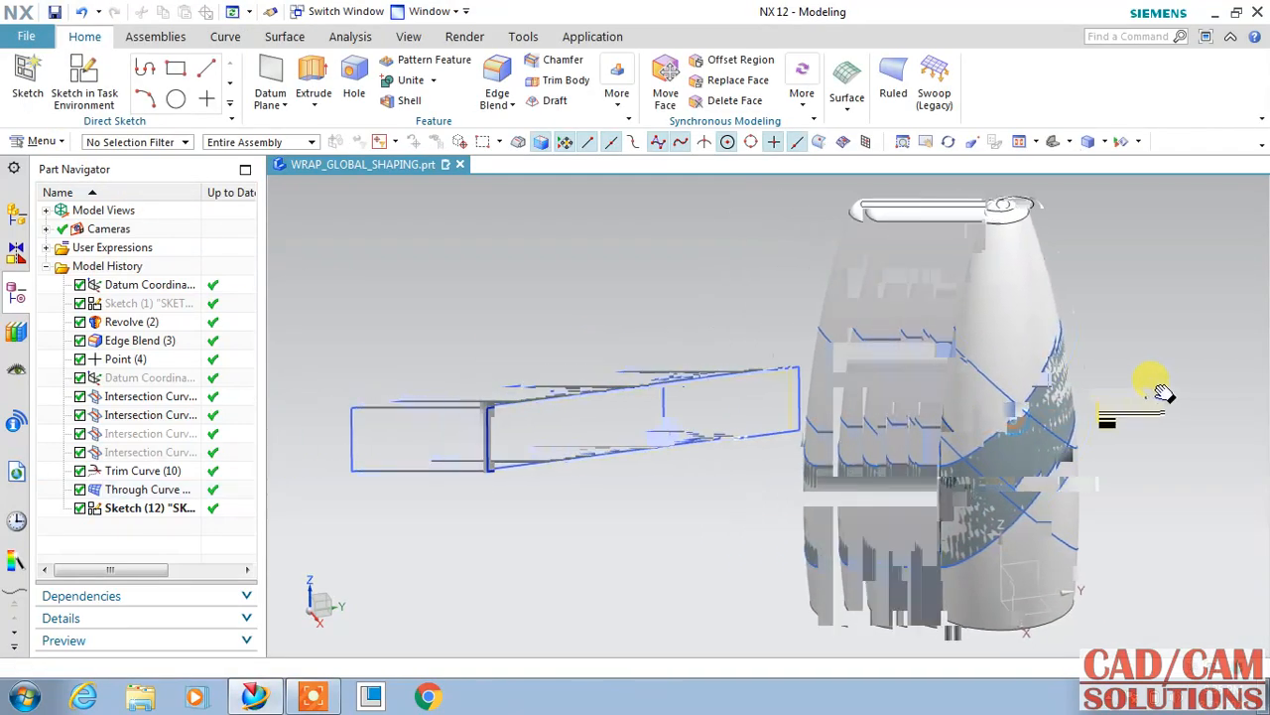
left_click(844, 87)
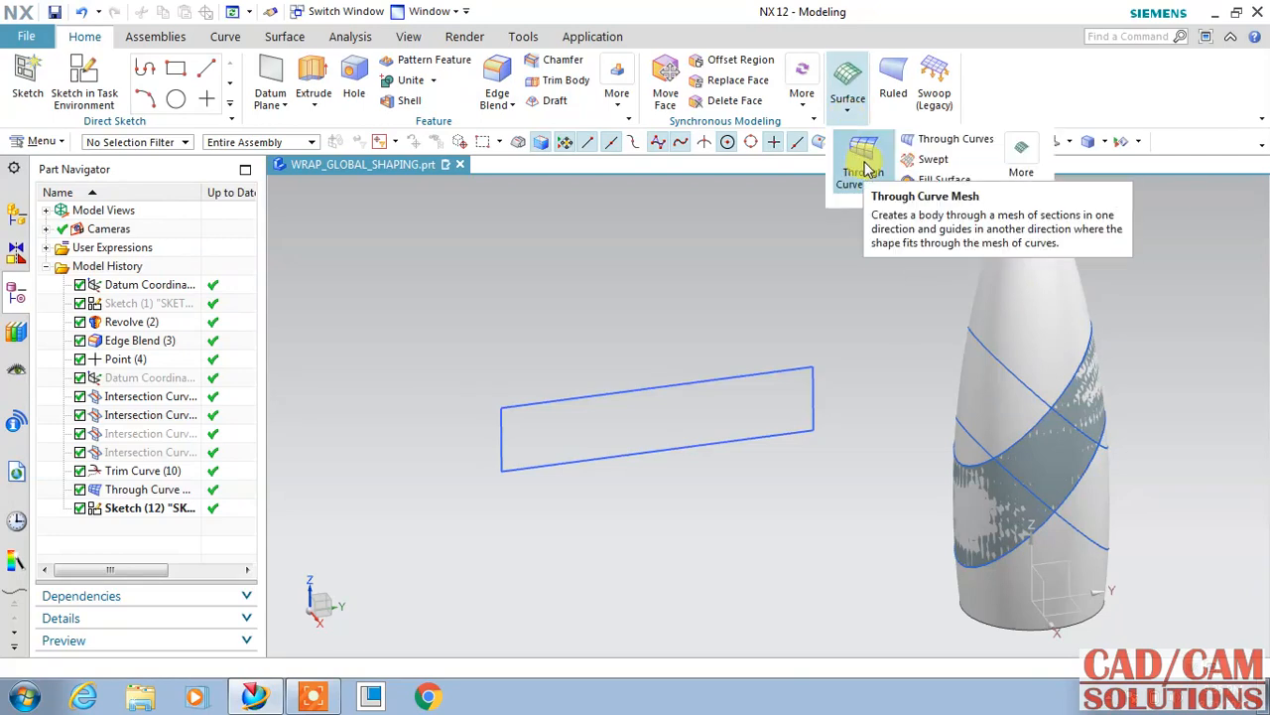
left_click(859, 183)
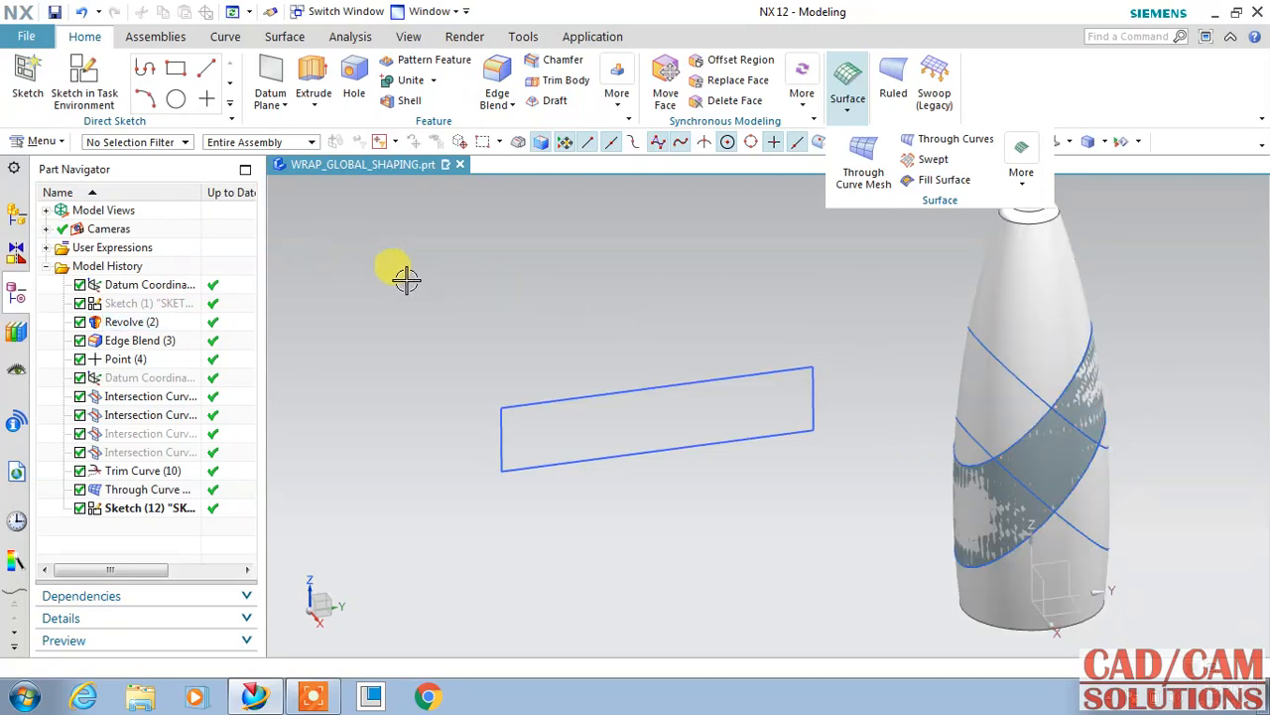
left_click(226, 37)
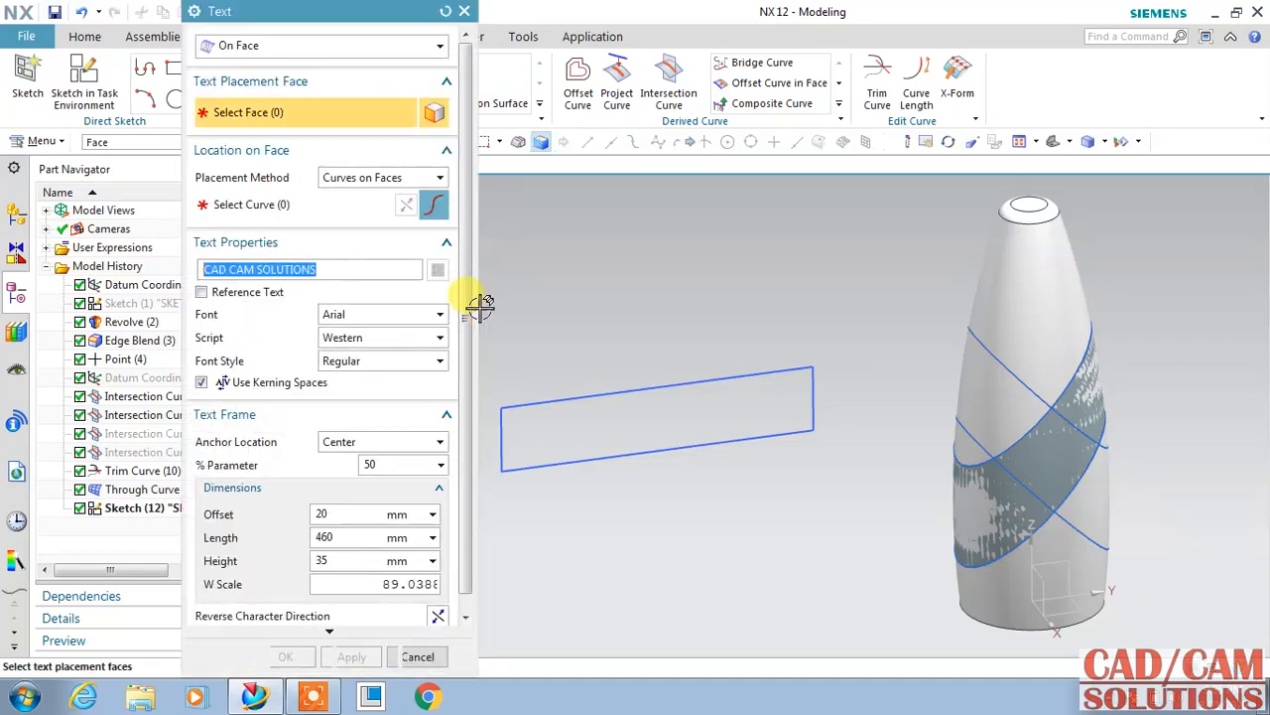
left_click(318, 46)
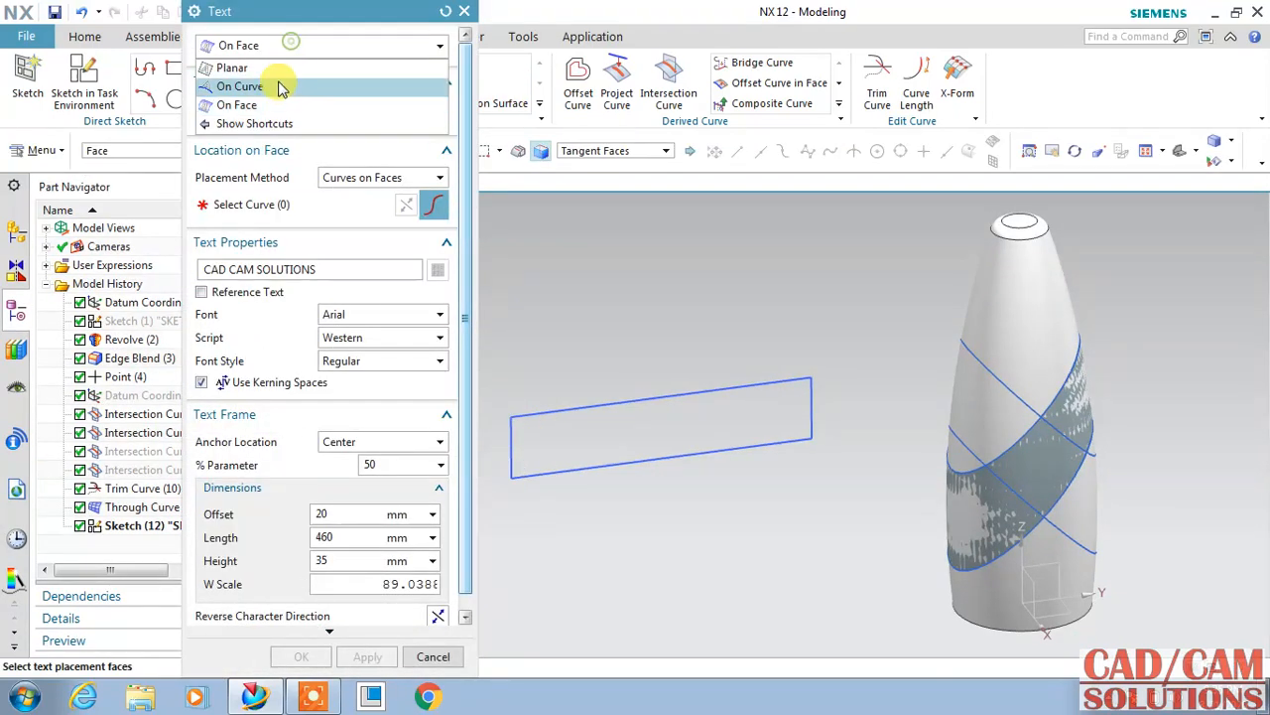
left_click(278, 85)
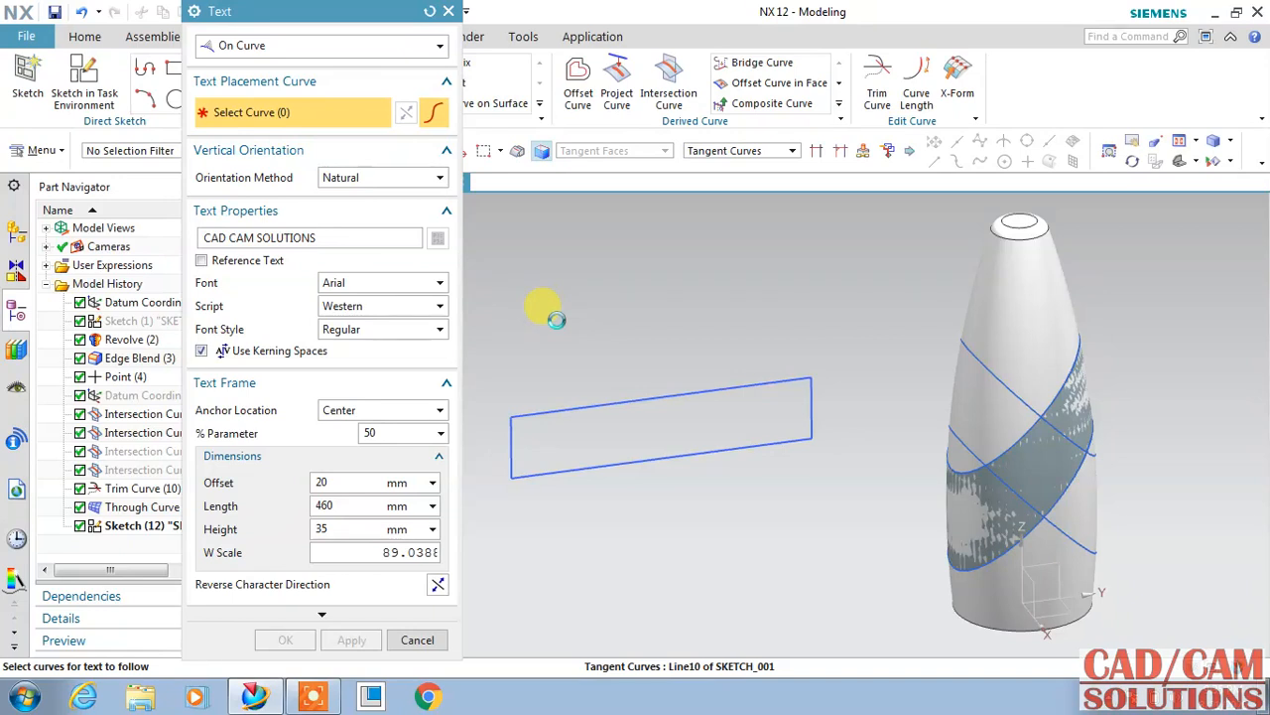
left_click(557, 318)
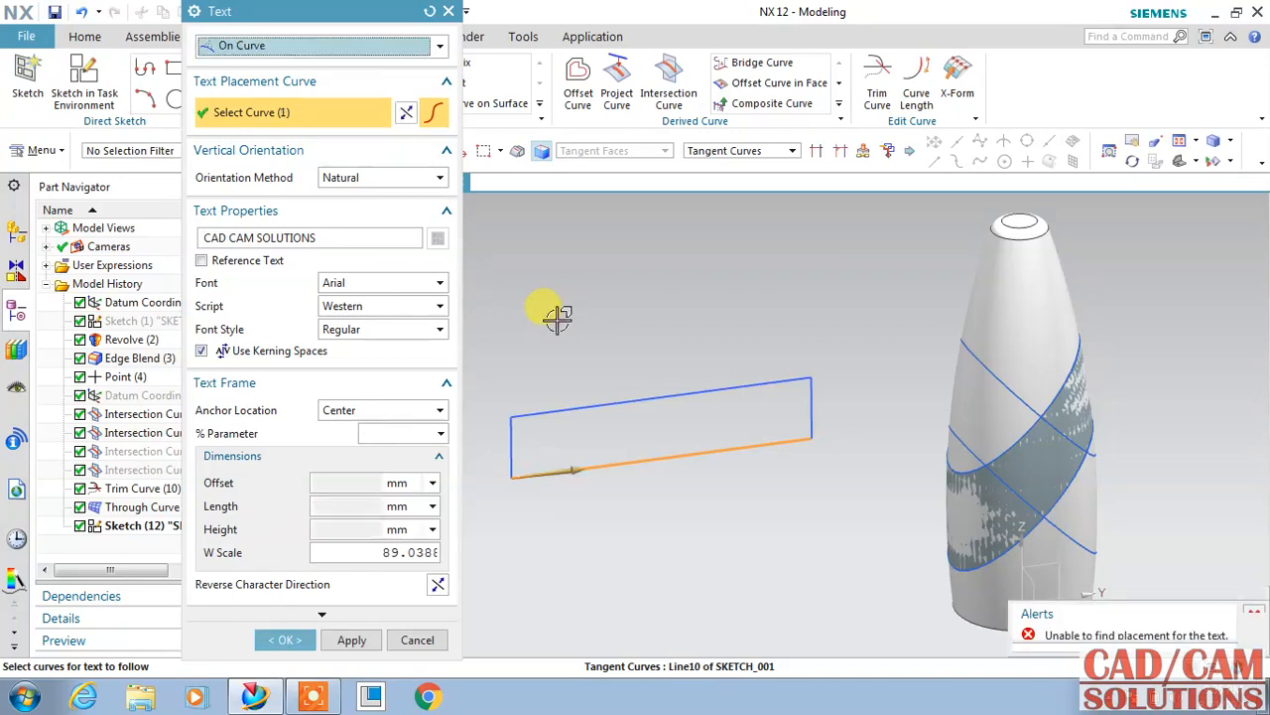
left_click(742, 150)
left_click(729, 167)
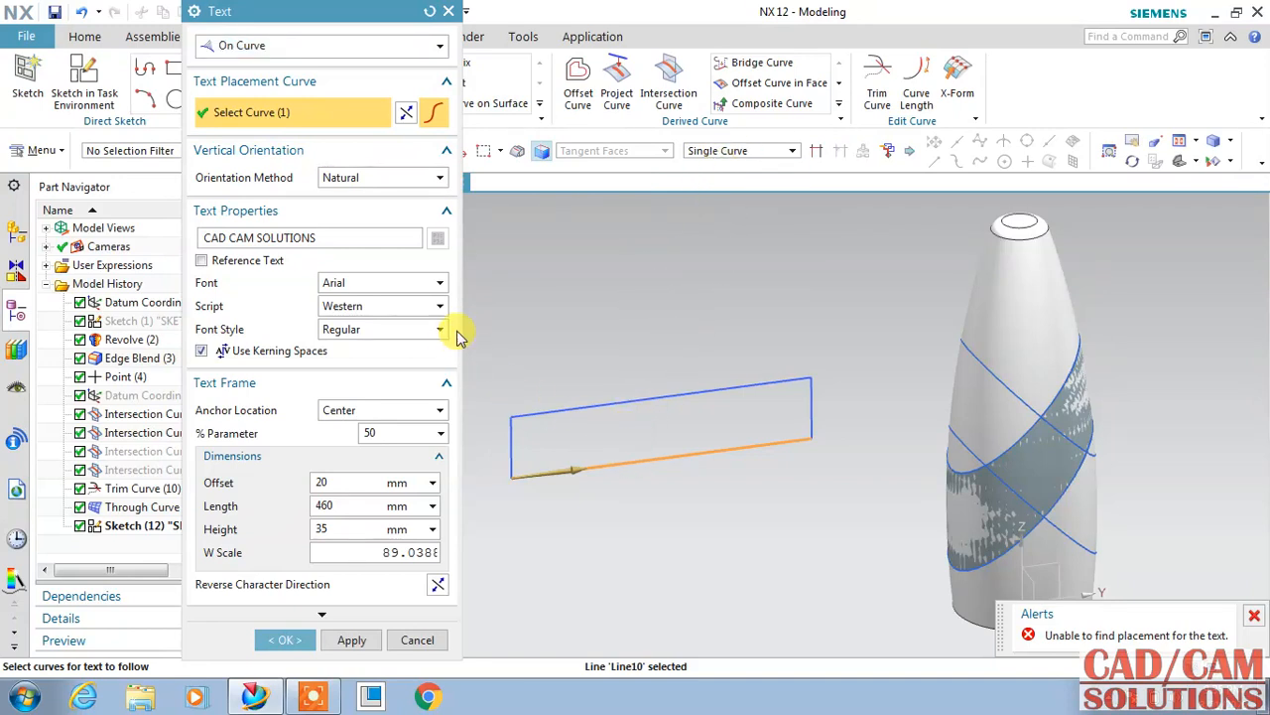
left_click(639, 460, "shift")
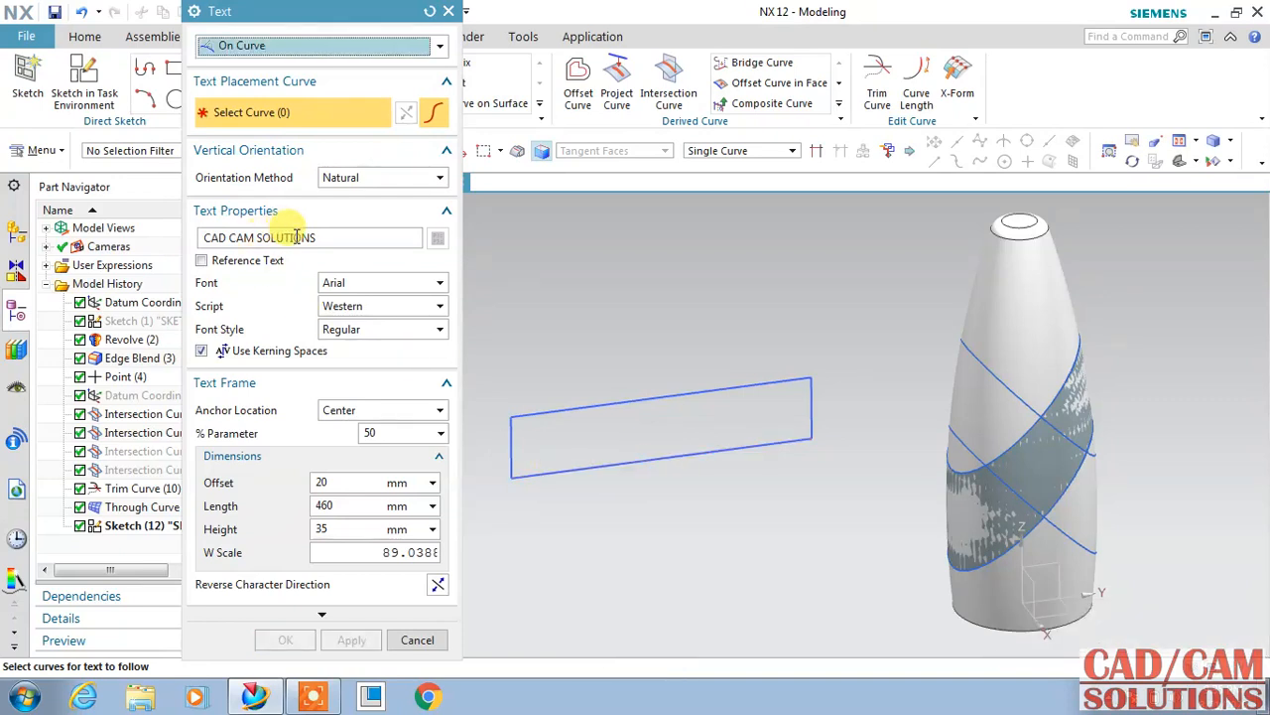
left_click(278, 48)
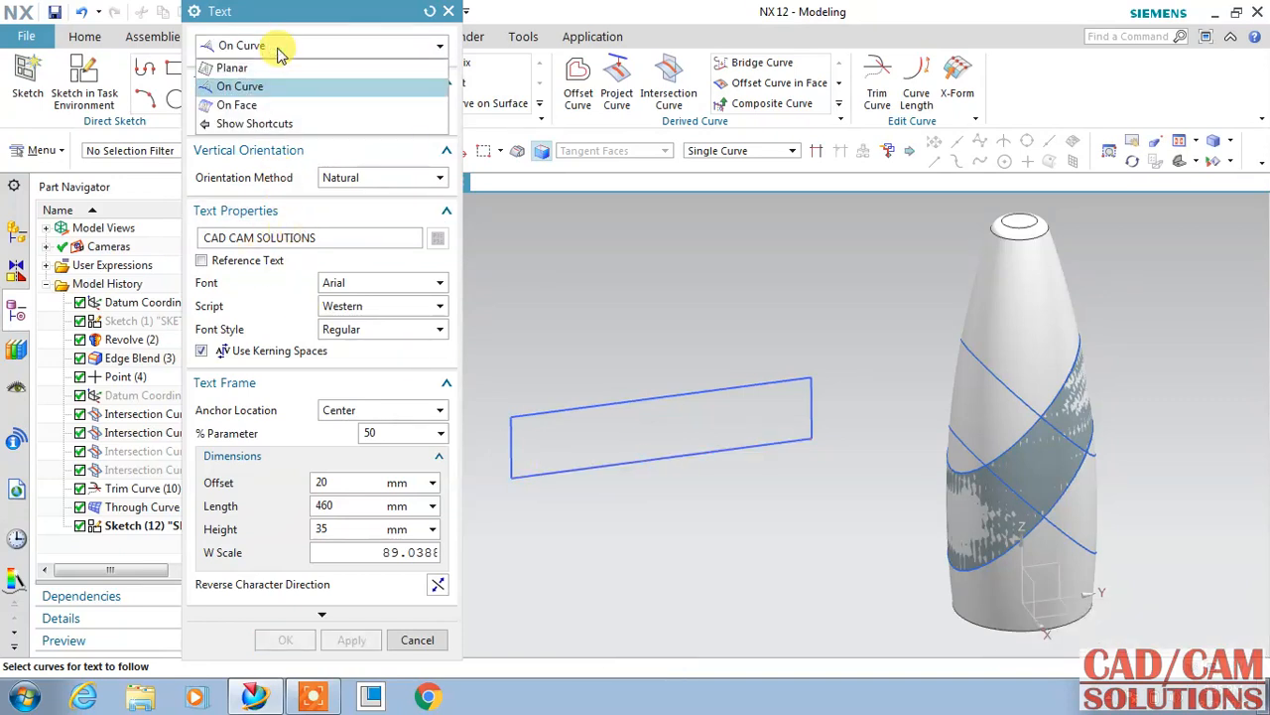
left_click(266, 67)
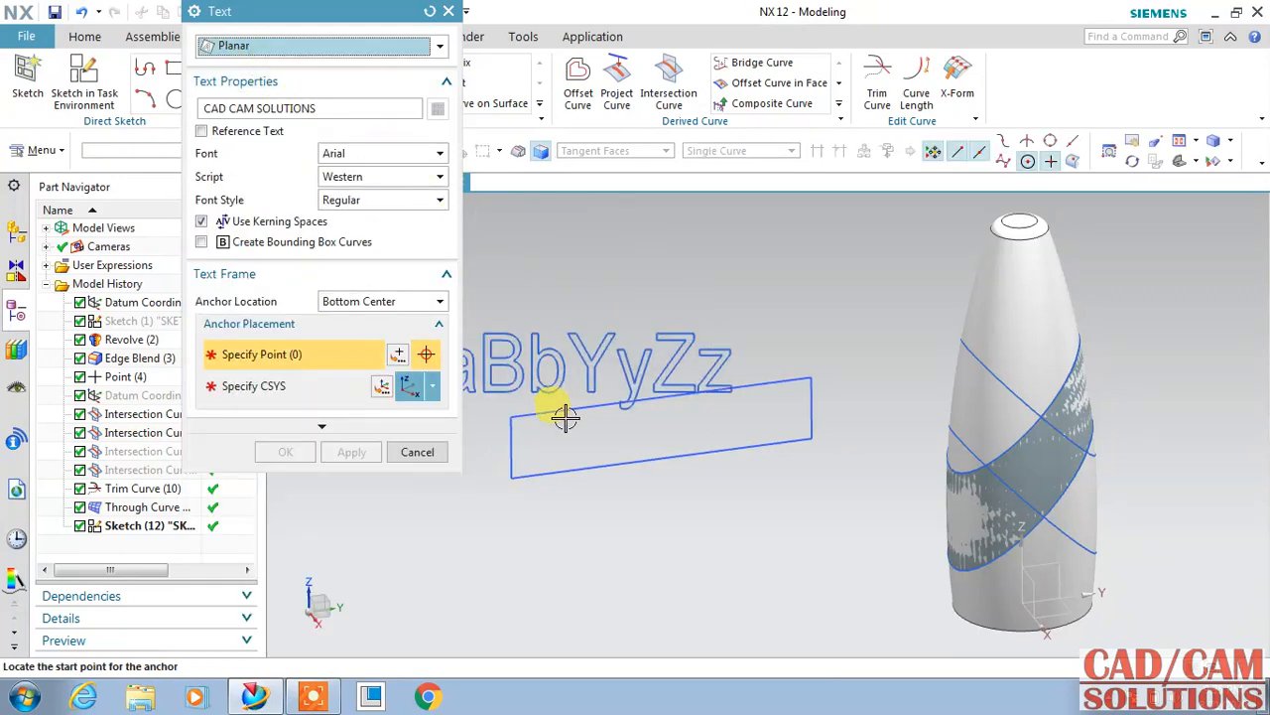
left_click(417, 451)
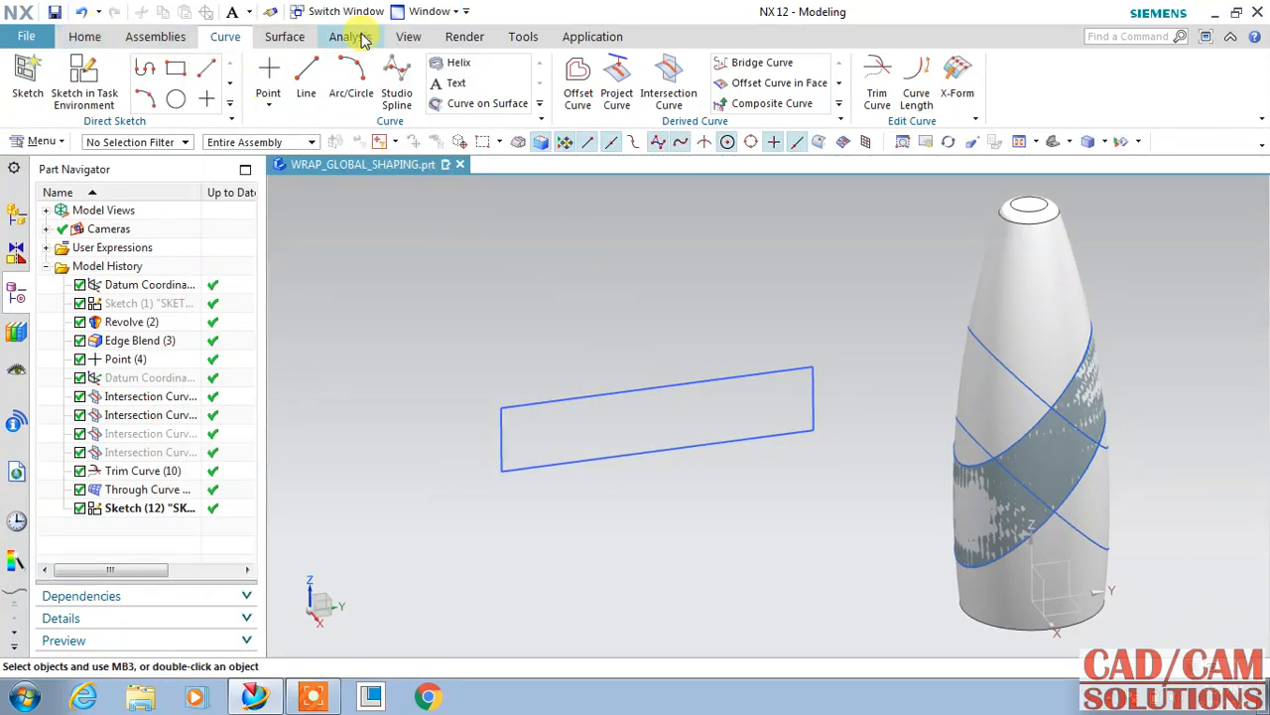
Step: Create a bounded plane from the four lines of the sketched rectangle
left_click(288, 37)
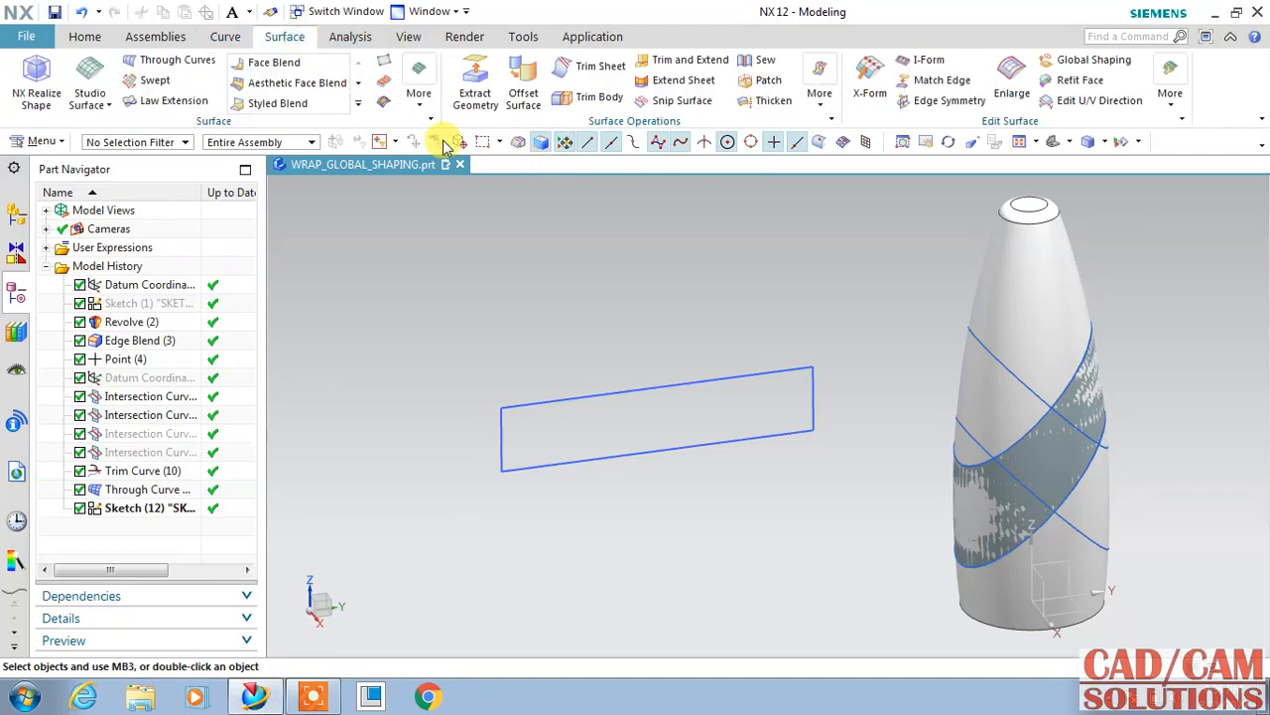
left_click(417, 87)
left_click(479, 246)
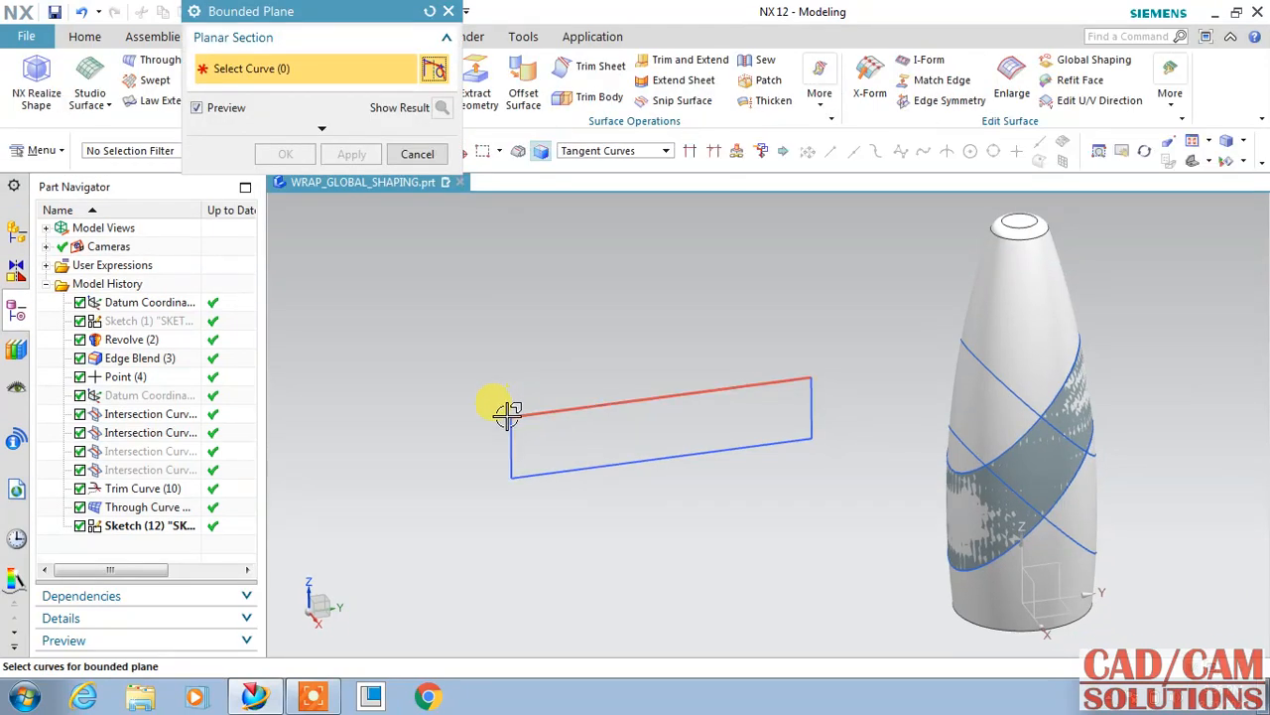
left_click(518, 409)
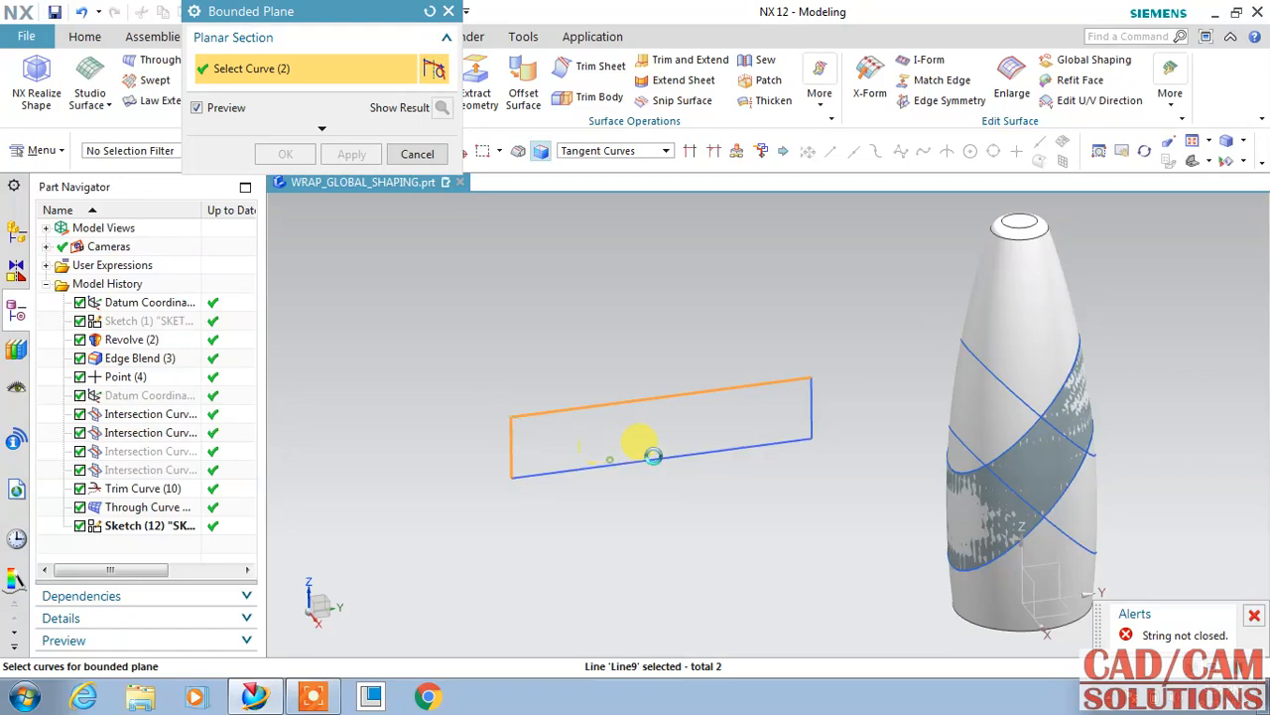
left_click(802, 405)
left_click(283, 154)
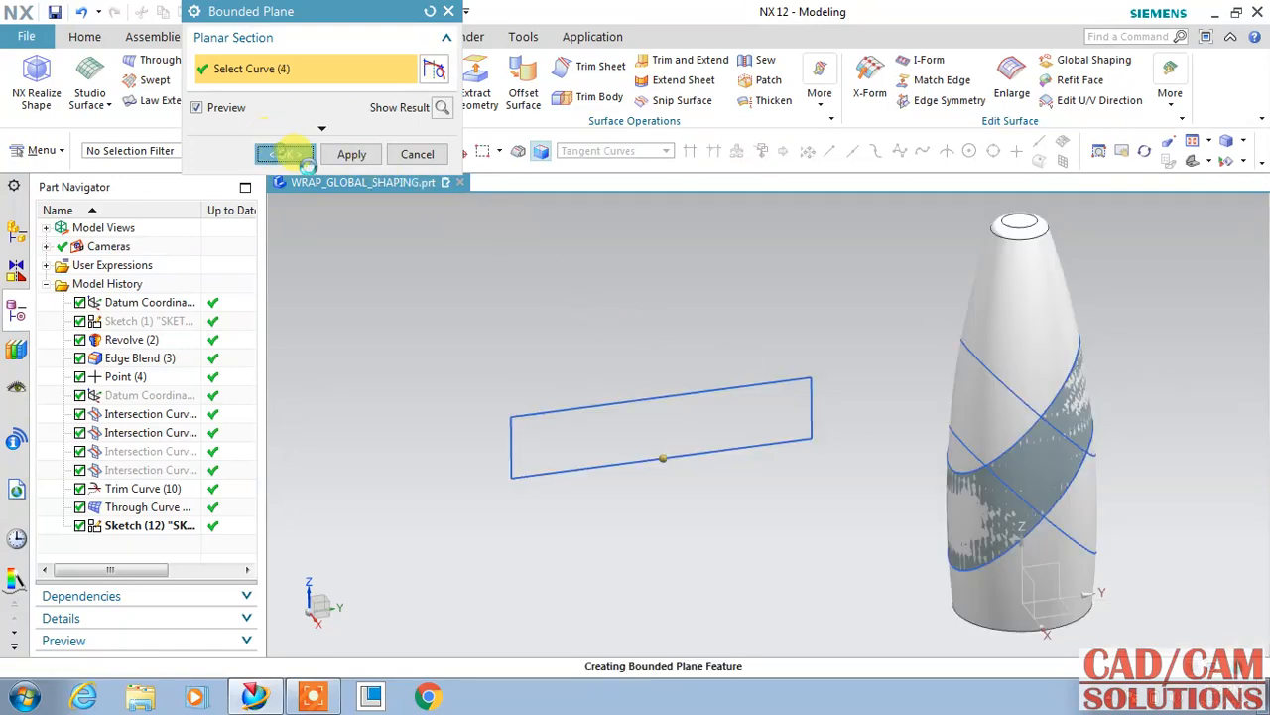
left_click(229, 38)
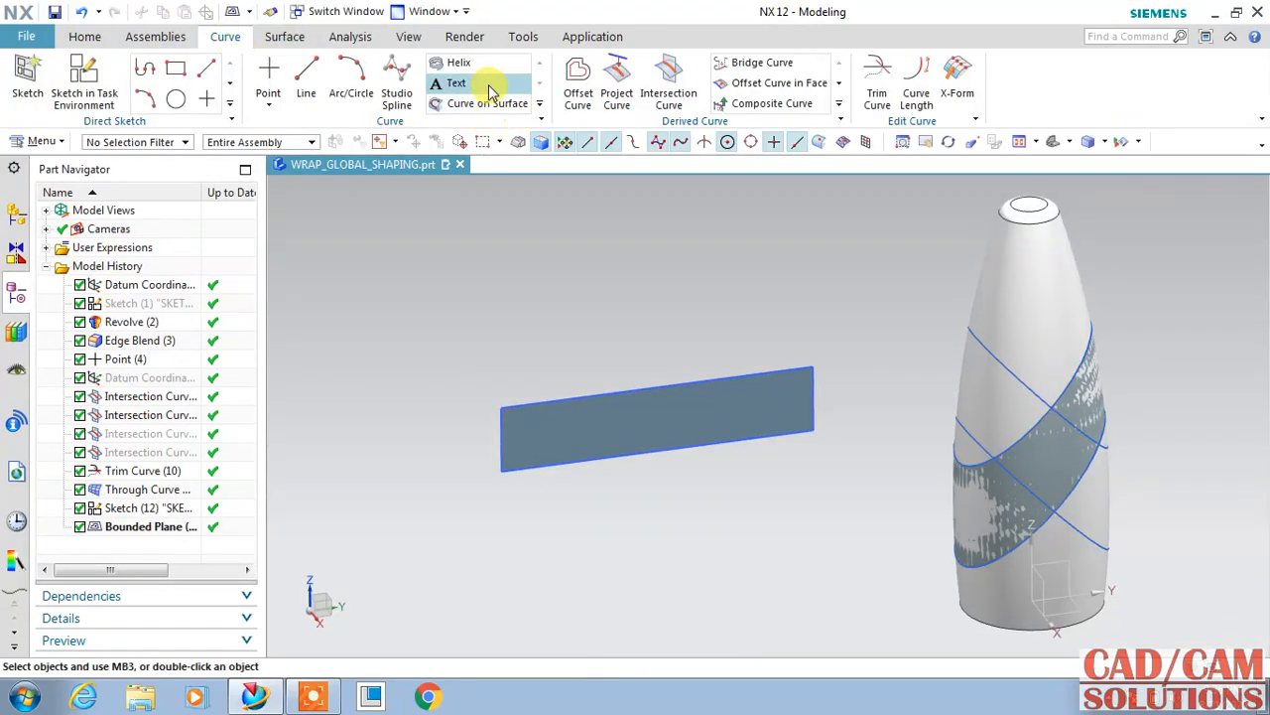
left_click(292, 46)
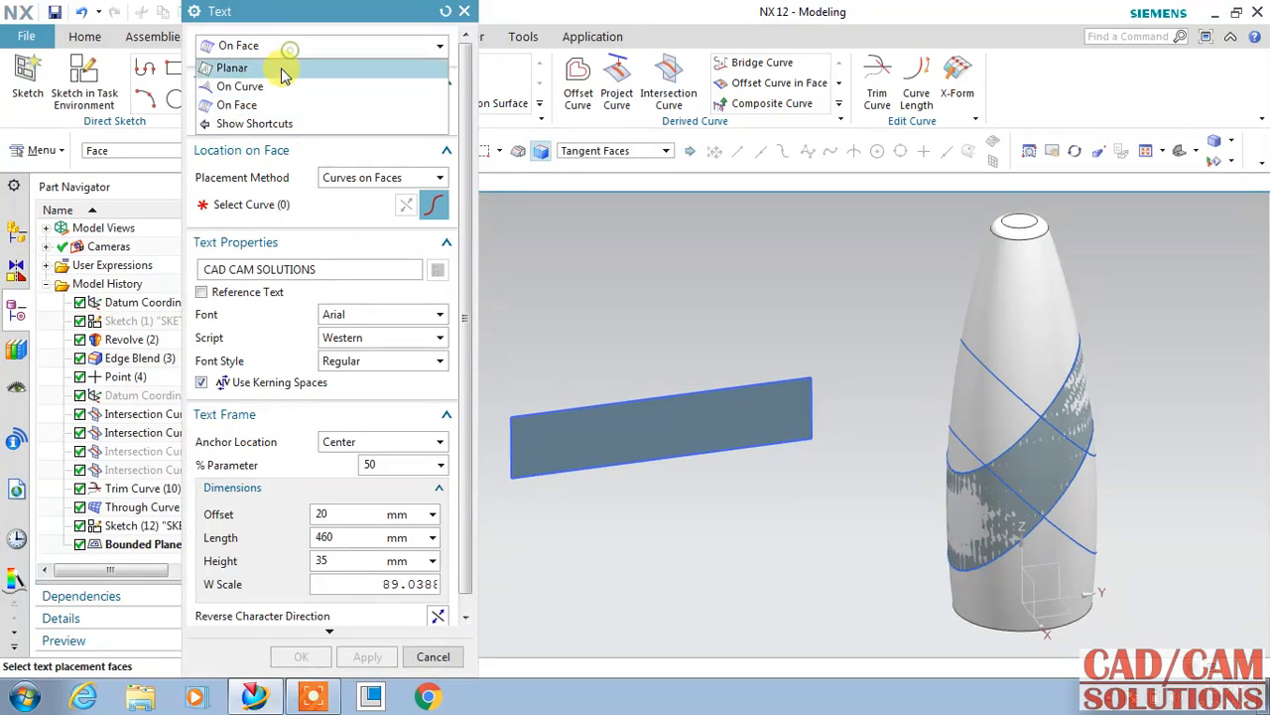
left_click(277, 69)
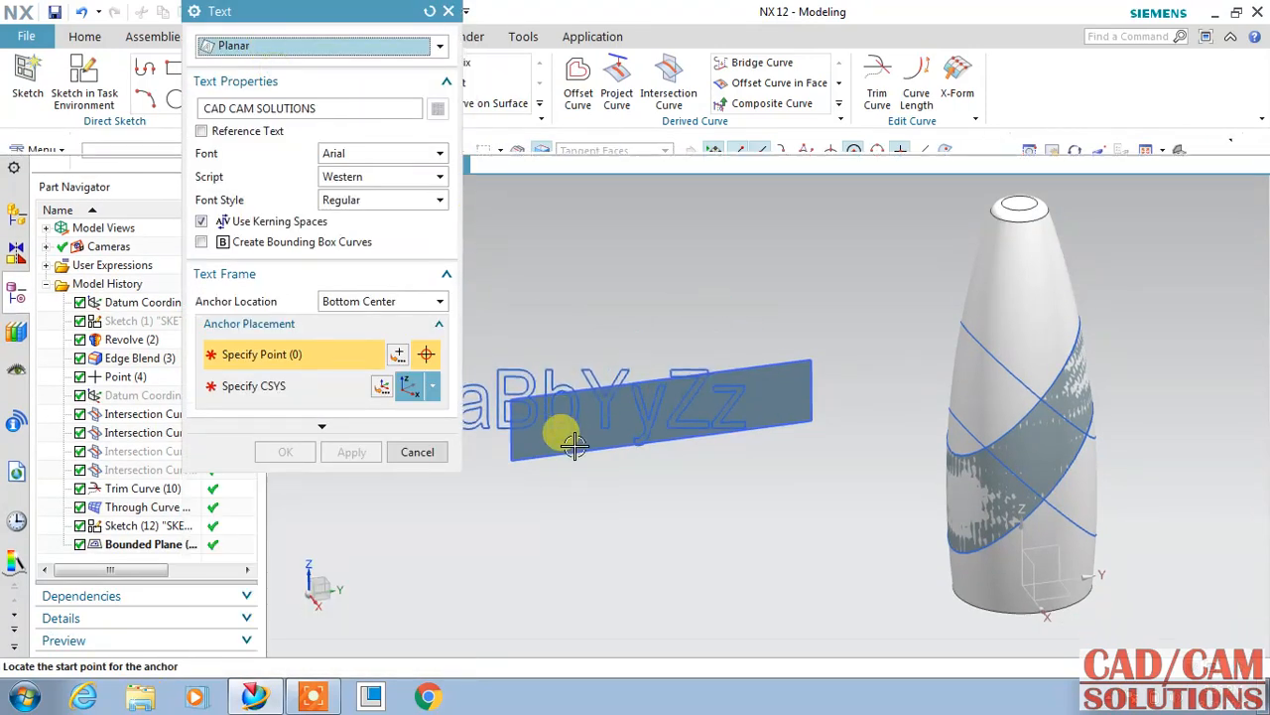
middle_click_drag(607, 430, 607, 405)
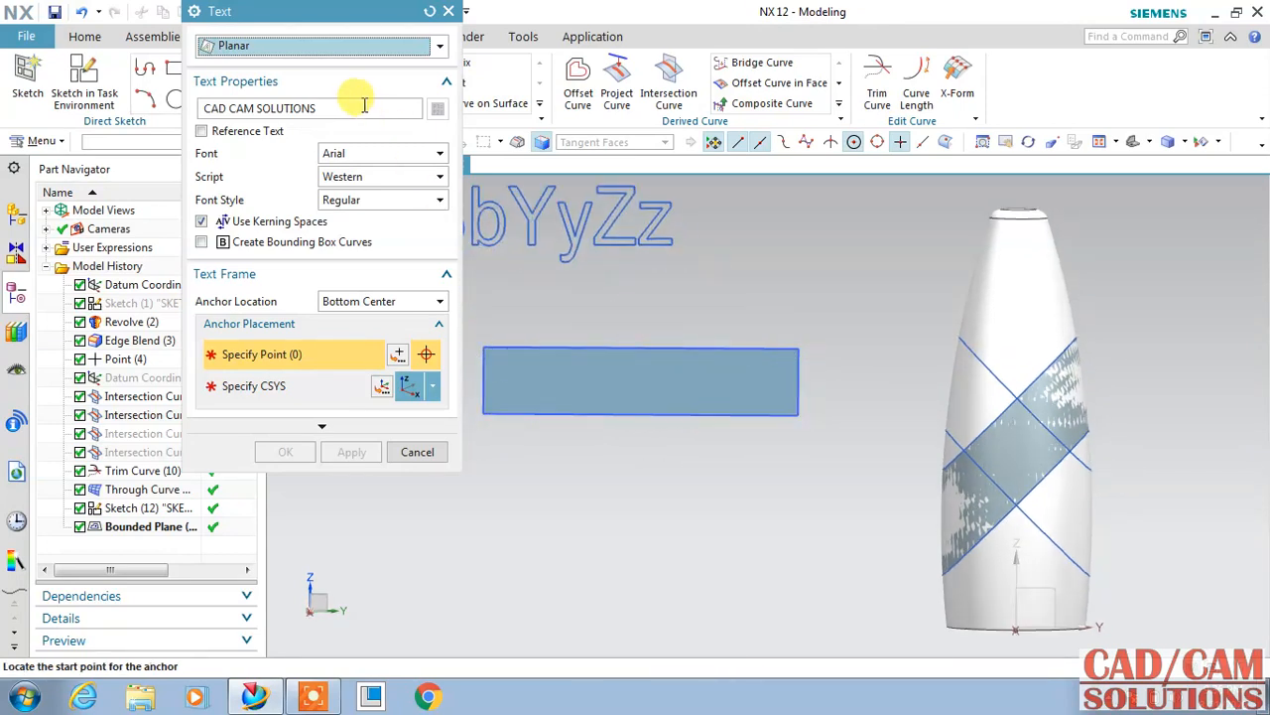
left_click(638, 442)
scroll(780, 383, "up", 8)
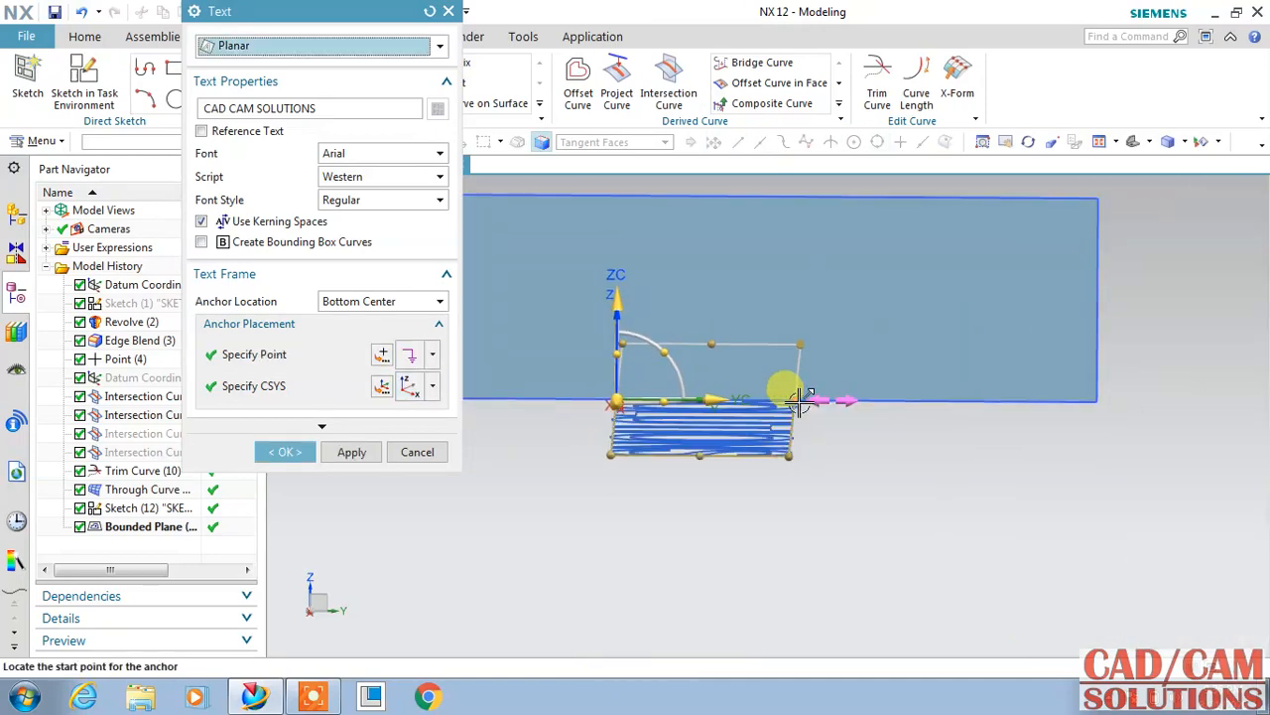
scroll(774, 350, "down", 5)
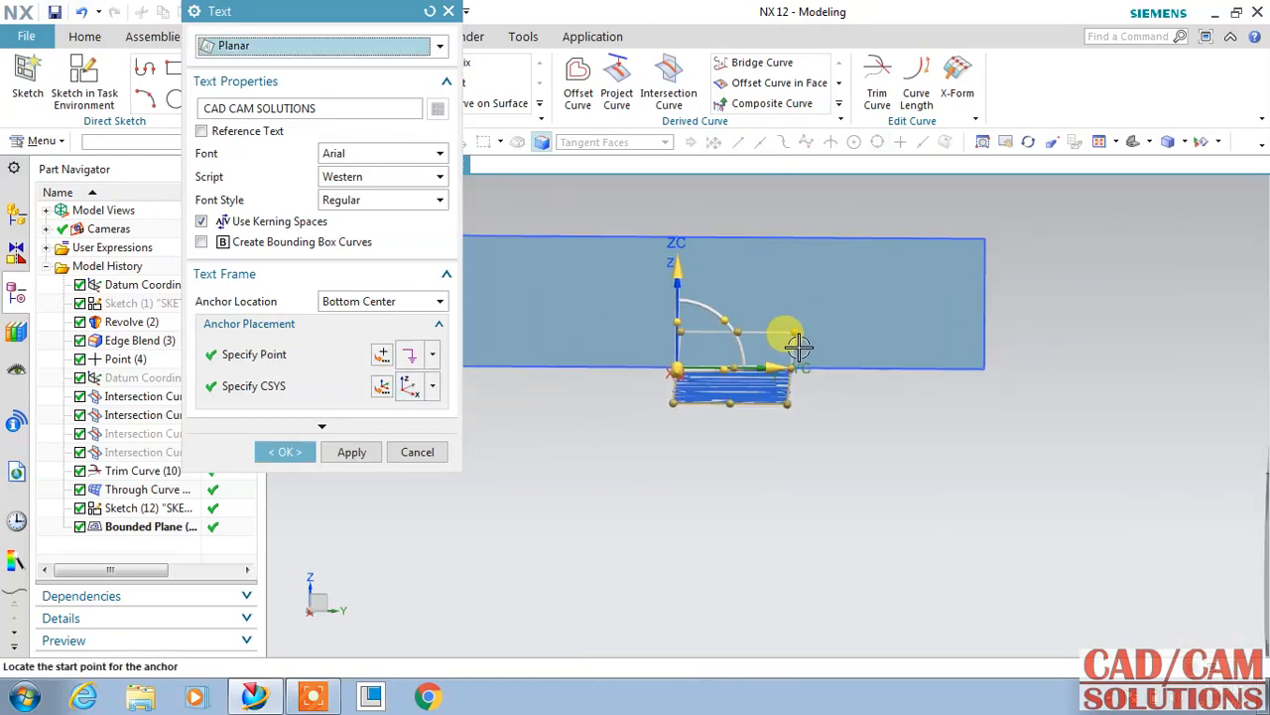
left_click(417, 455)
scroll(596, 436, "down", 3)
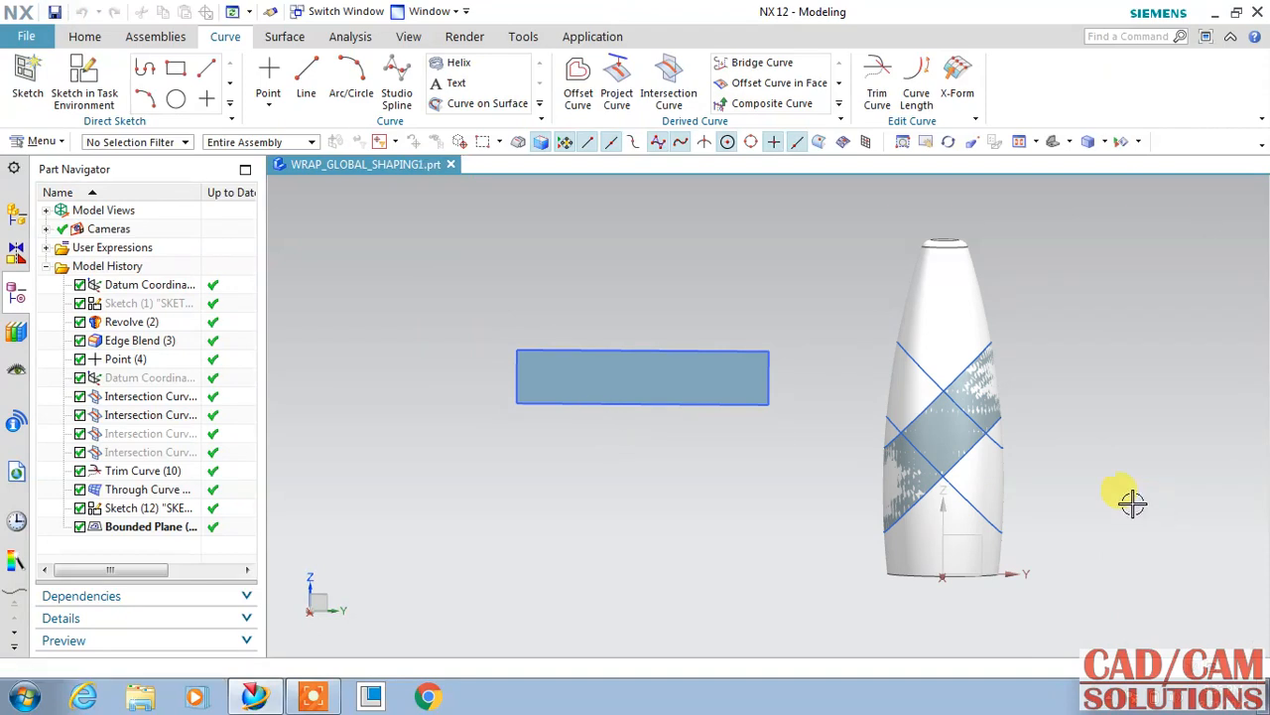
Step: Start on-face text reading CAD CAM SOLUTIONS, with the bounded plane as placement face and its lower edge as the curve to follow
left_click(451, 84)
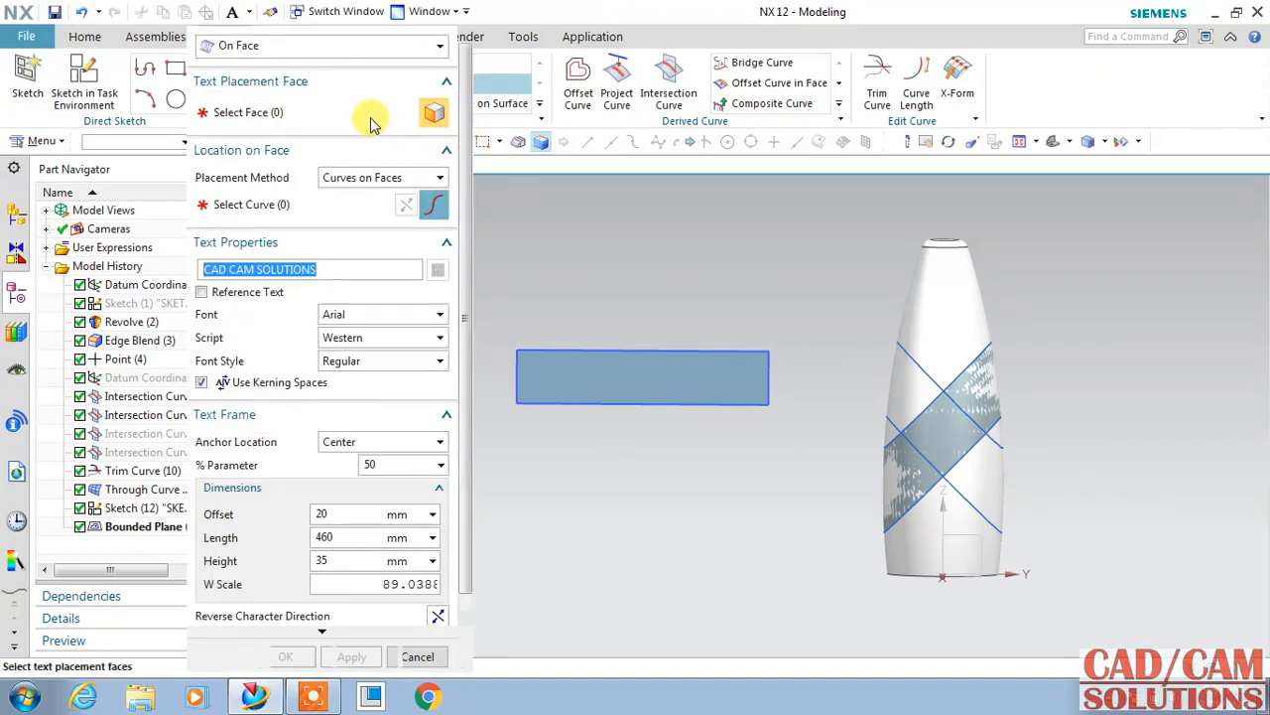
left_click(355, 47)
left_click(354, 46)
left_click(556, 394)
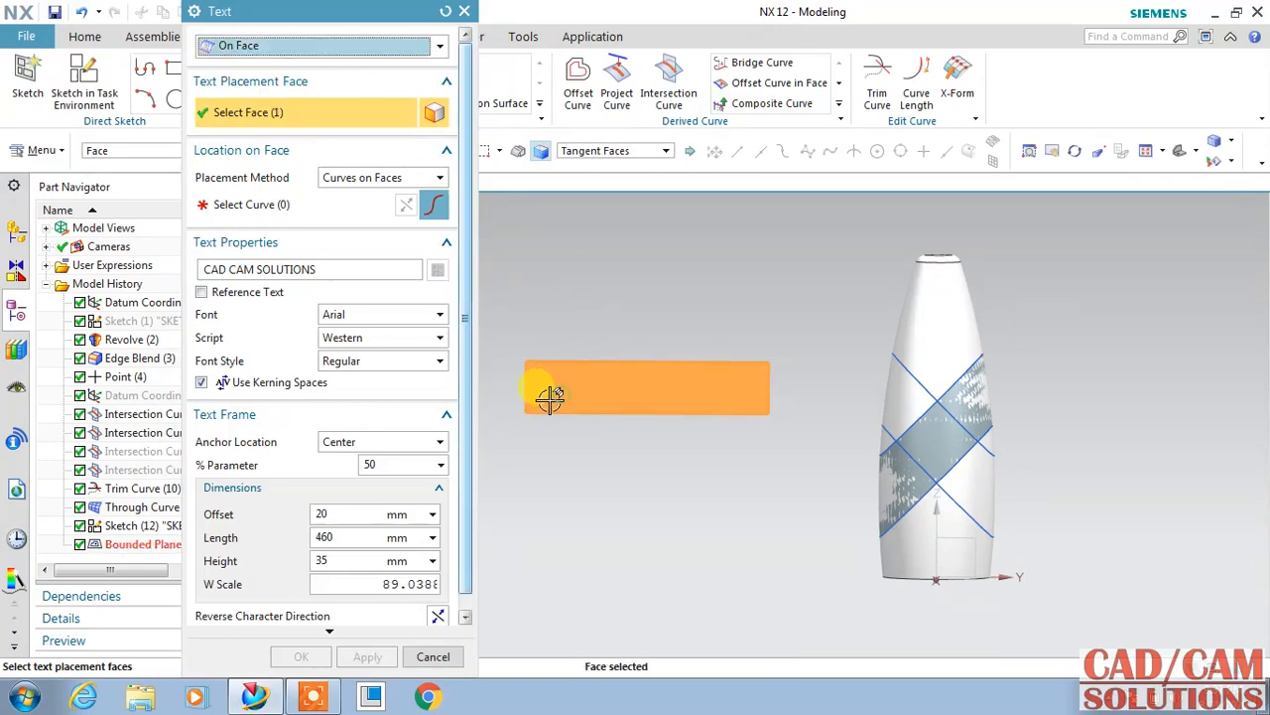
left_click(269, 204)
left_click(547, 410)
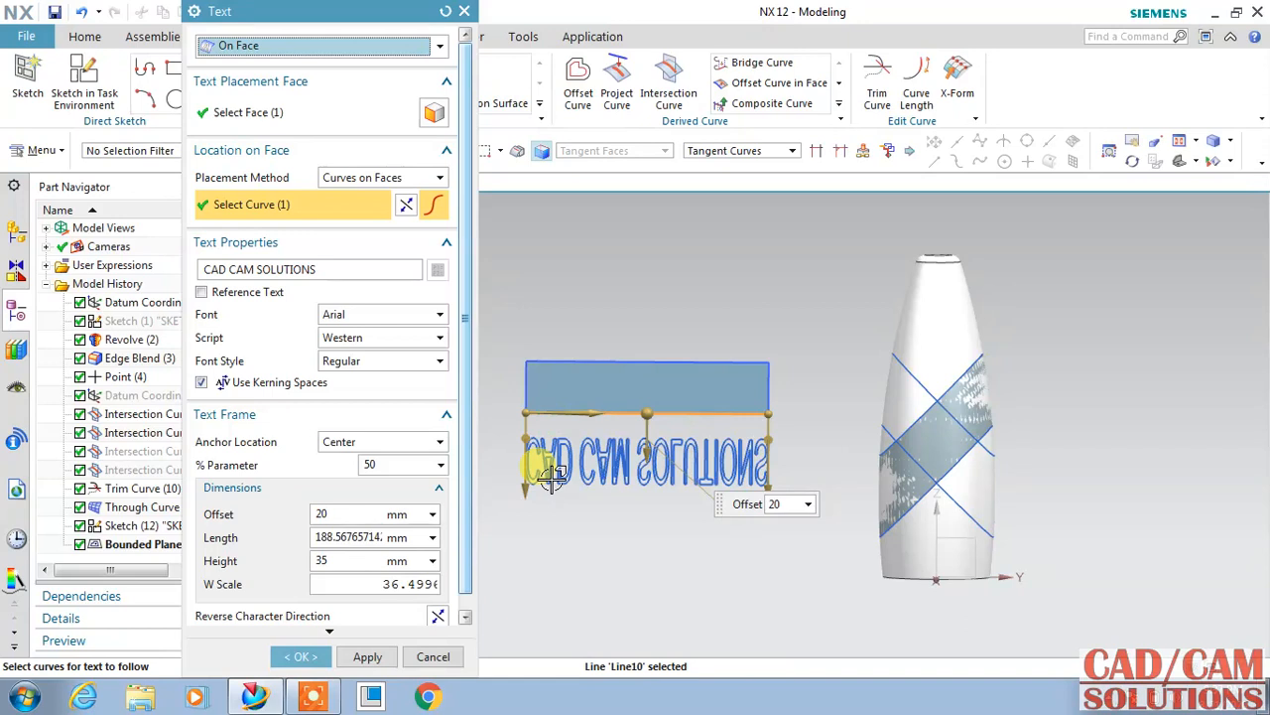
Step: Try the text with a reversed curve direction and resize its length along the plane's lower edge
left_click(406, 204)
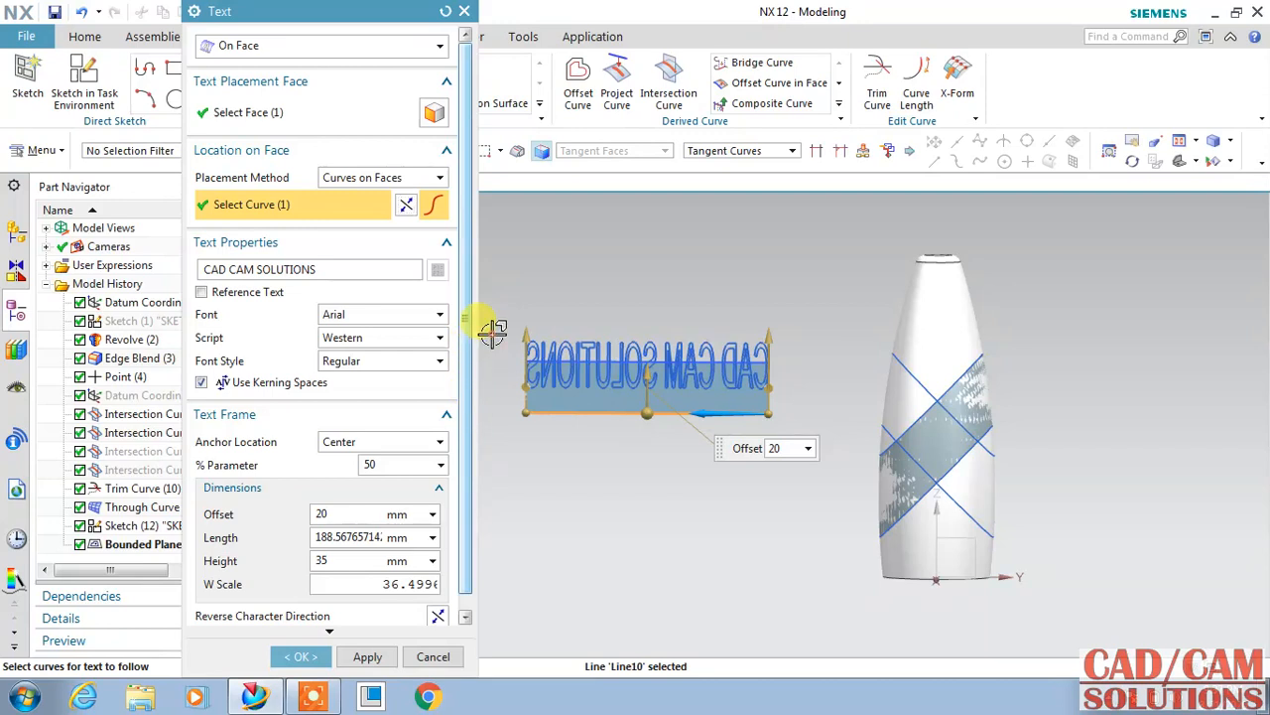
middle_click_drag(494, 335, 646, 349, "shift")
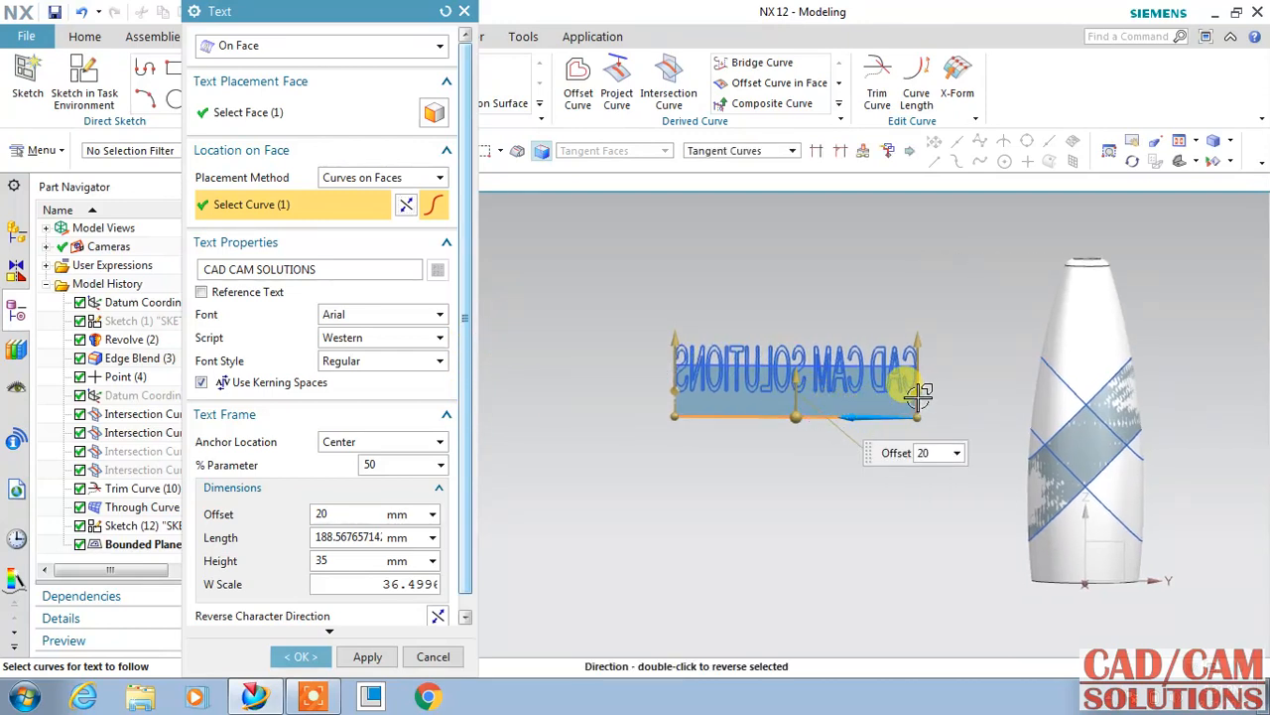
left_click_drag(920, 400, 668, 413)
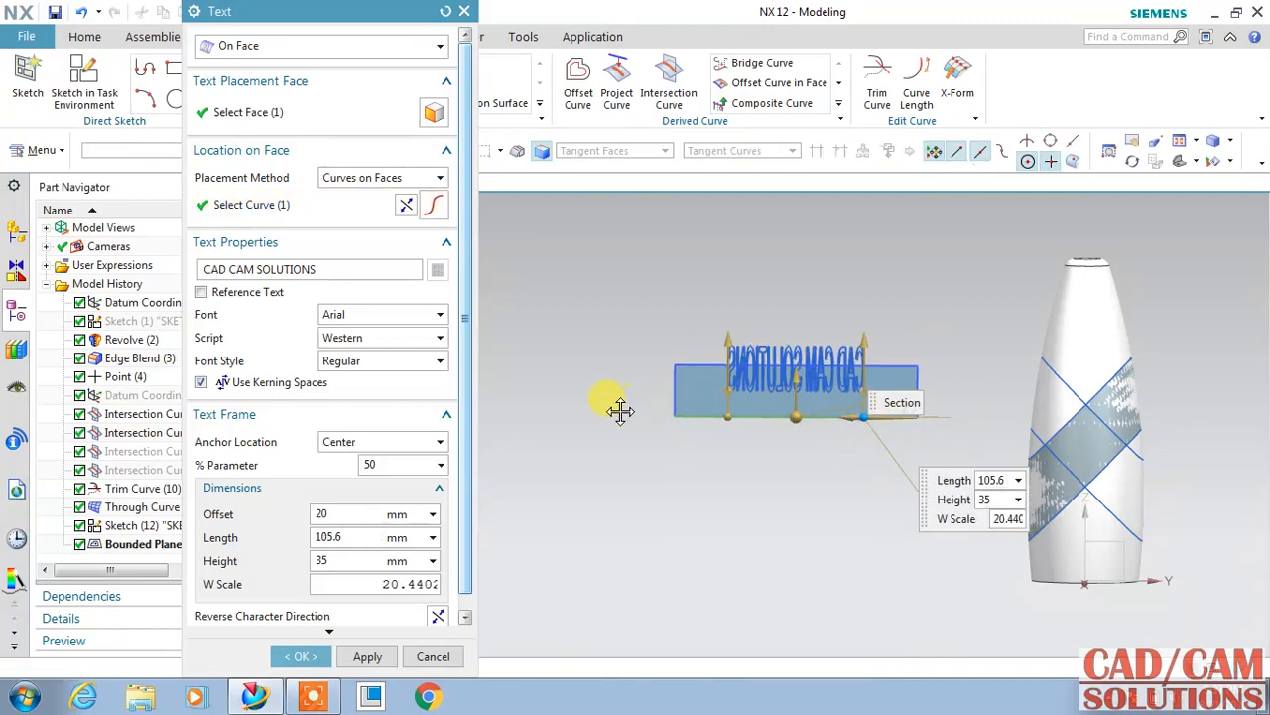
left_click_drag(773, 417, 915, 409)
left_click(797, 381)
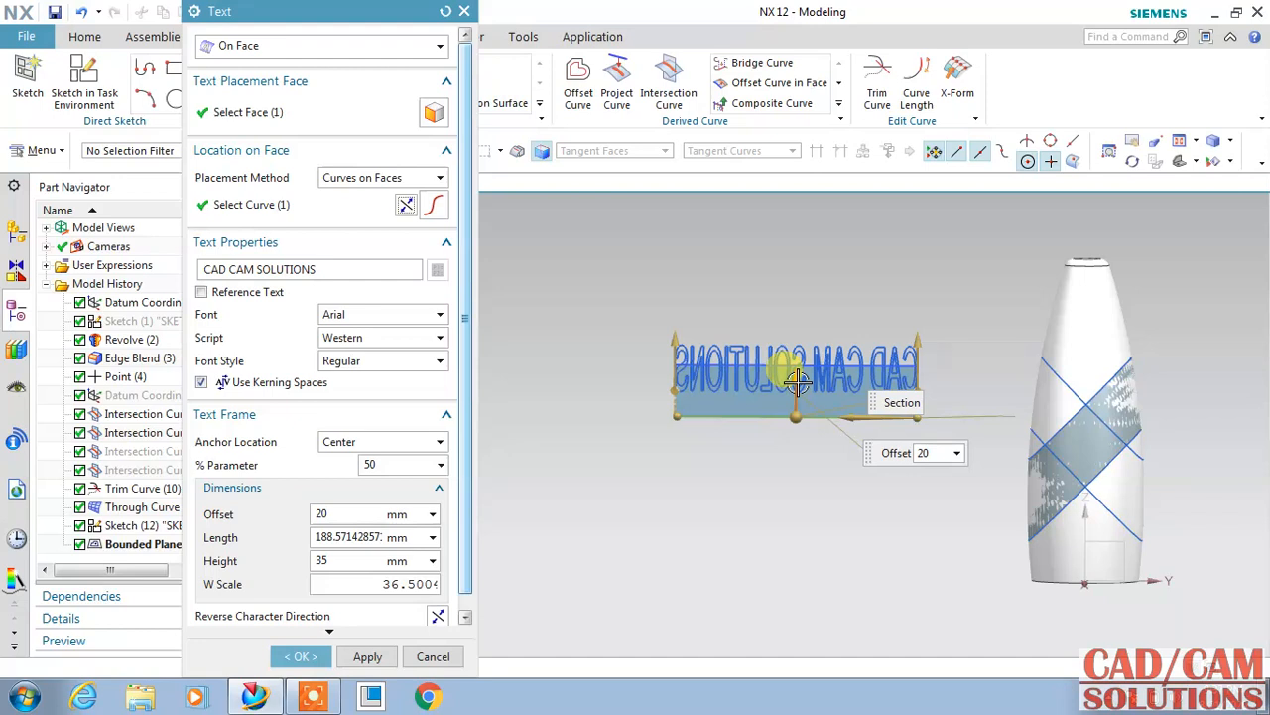
left_click(402, 204)
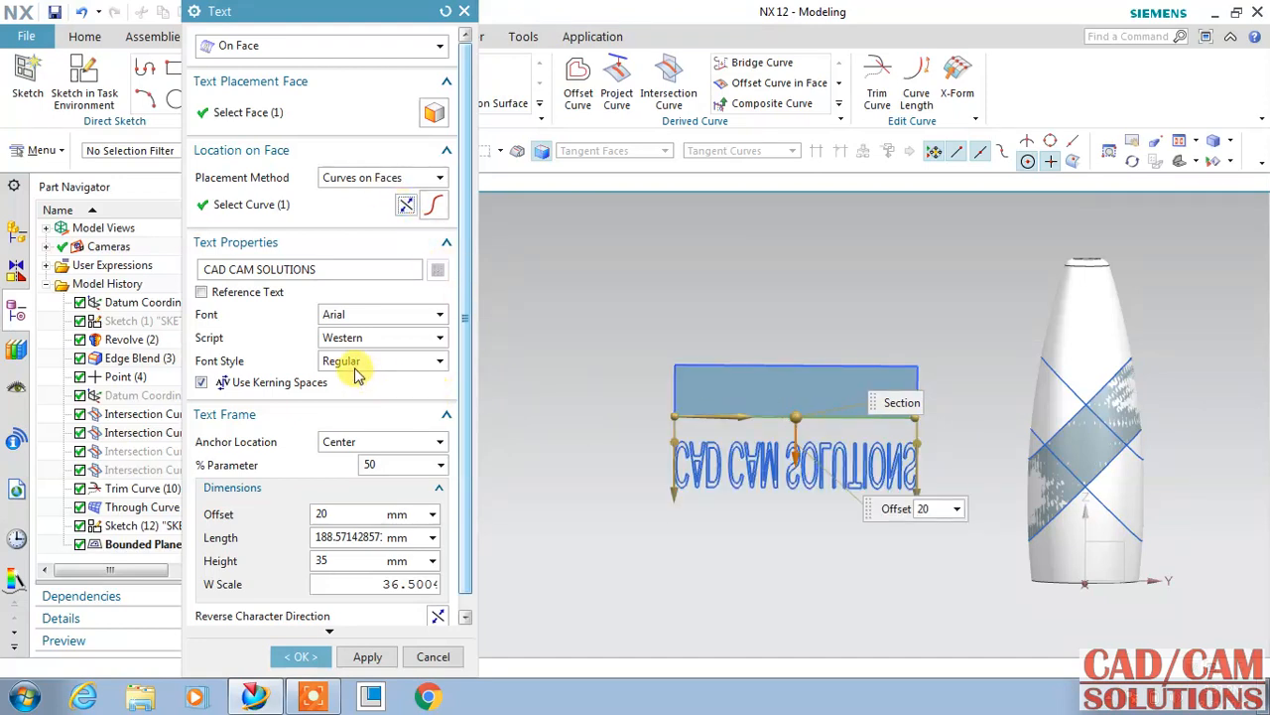
Step: Reverse the character direction so the text reads upright across the bounded plane
scroll(473, 387, "down", 1)
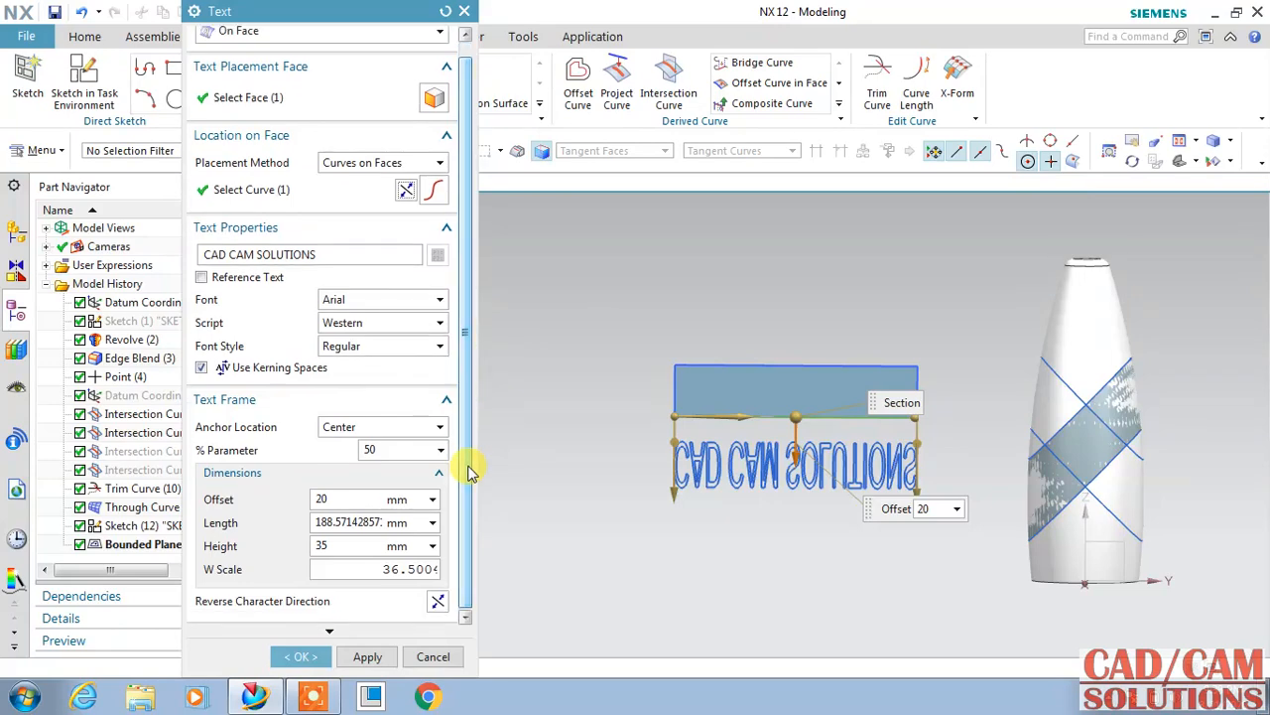
left_click(436, 602)
scroll(841, 370, "up", 3)
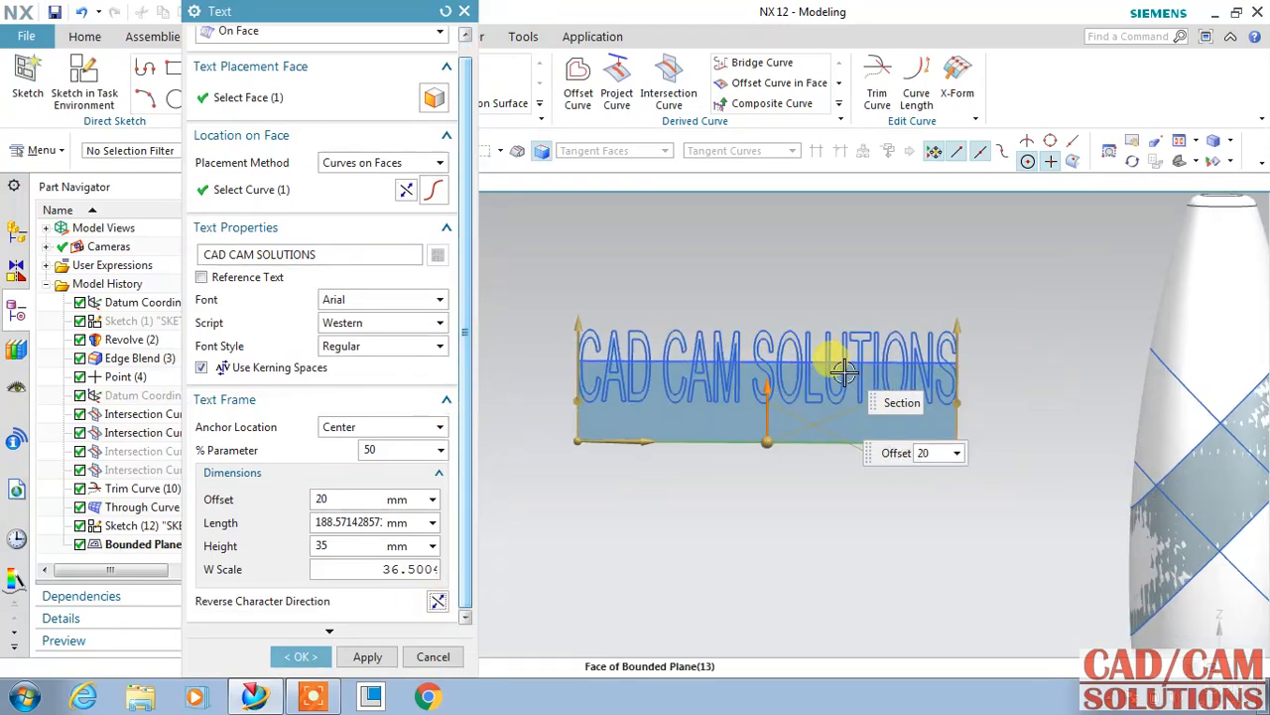
Step: Set the text height to 25 mm and its offset from the lower edge to 8 mm, and create the text
left_click_drag(768, 337, 769, 405)
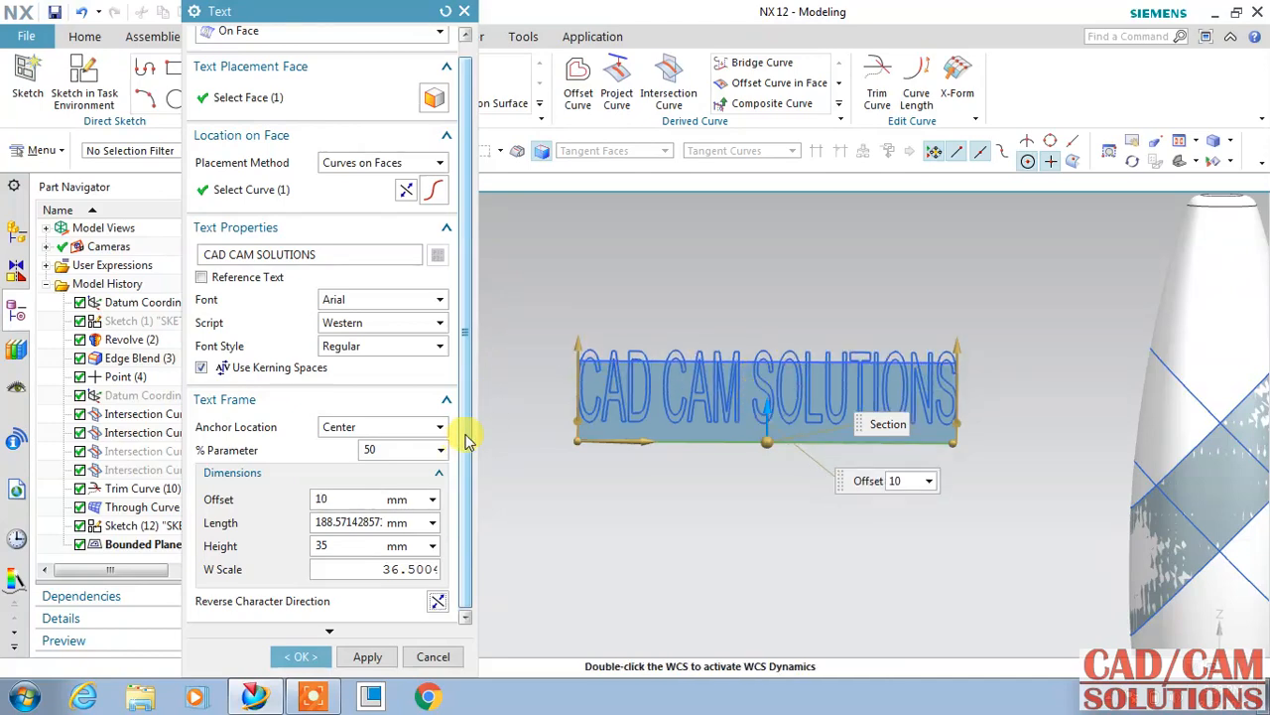
left_click_drag(966, 337, 967, 359)
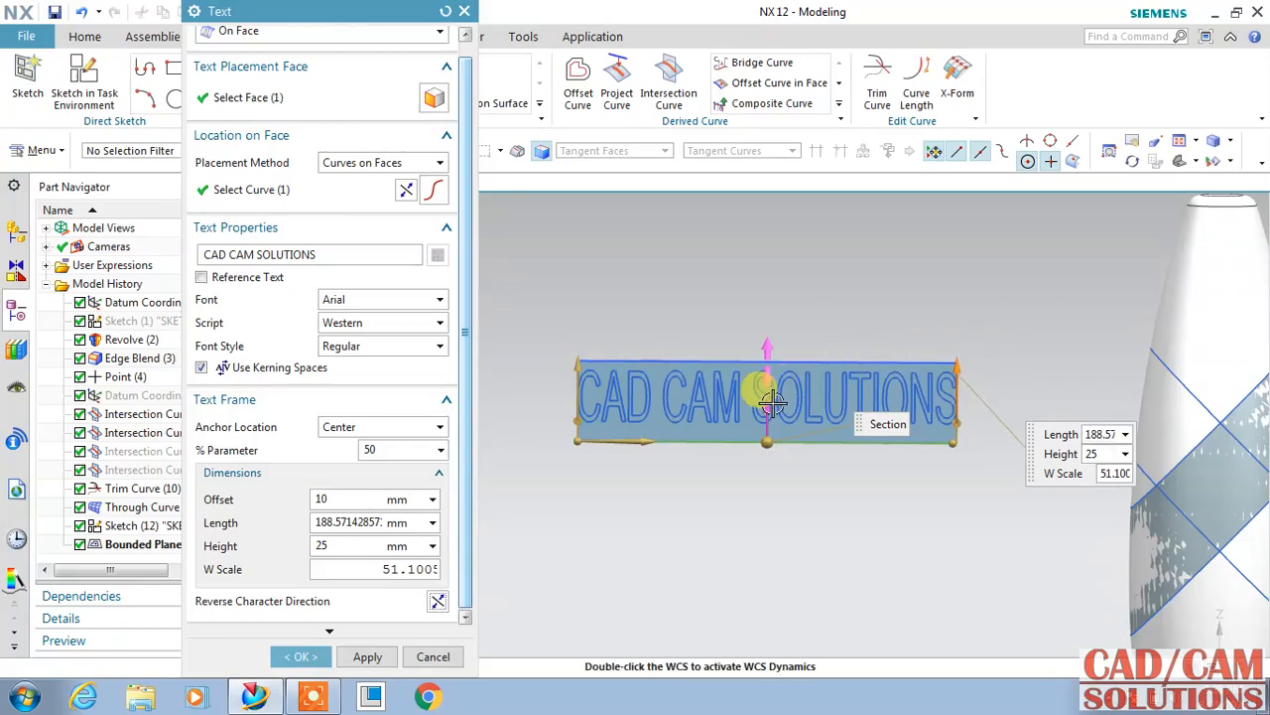
left_click_drag(773, 402, 774, 415)
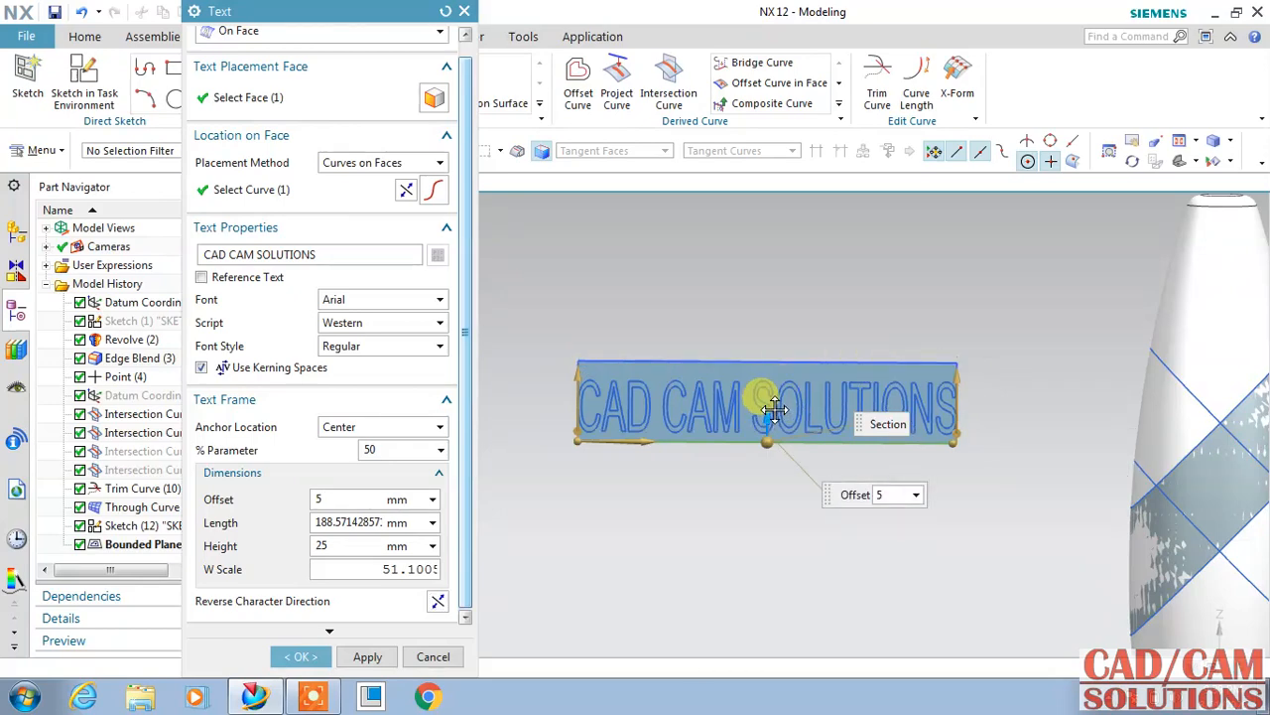
scroll(948, 379, "up", 1)
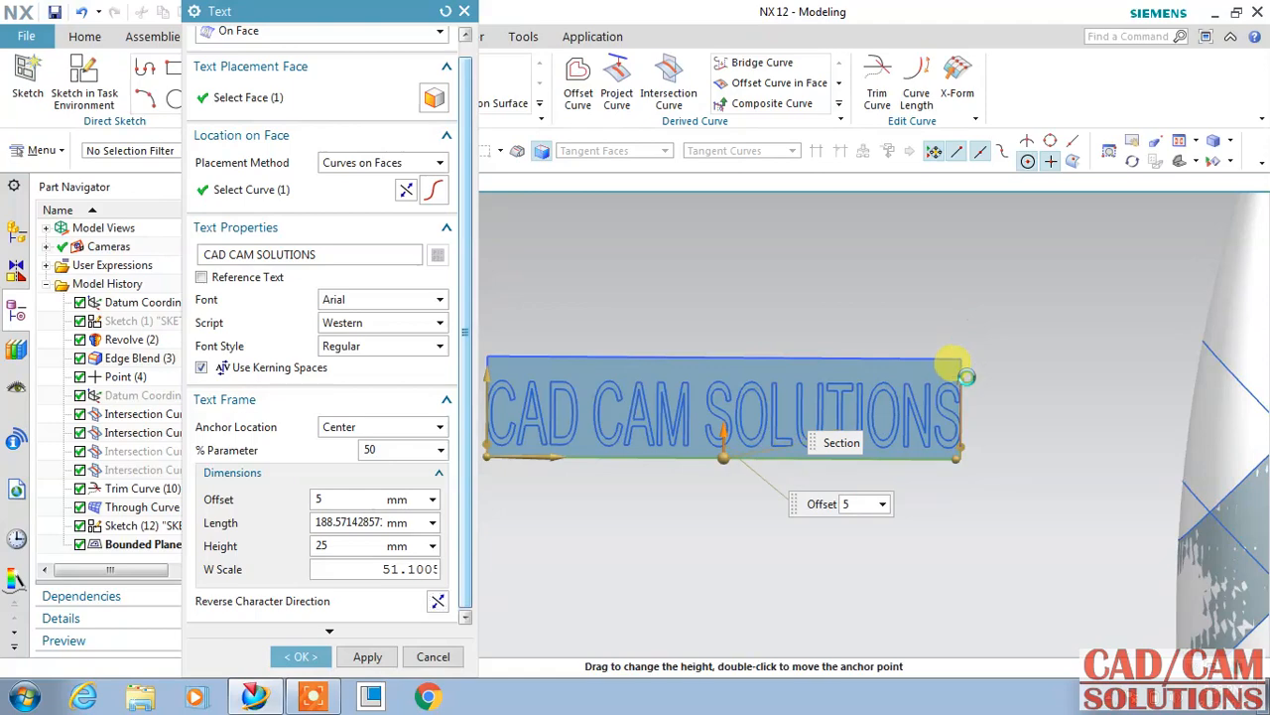
left_click(966, 375)
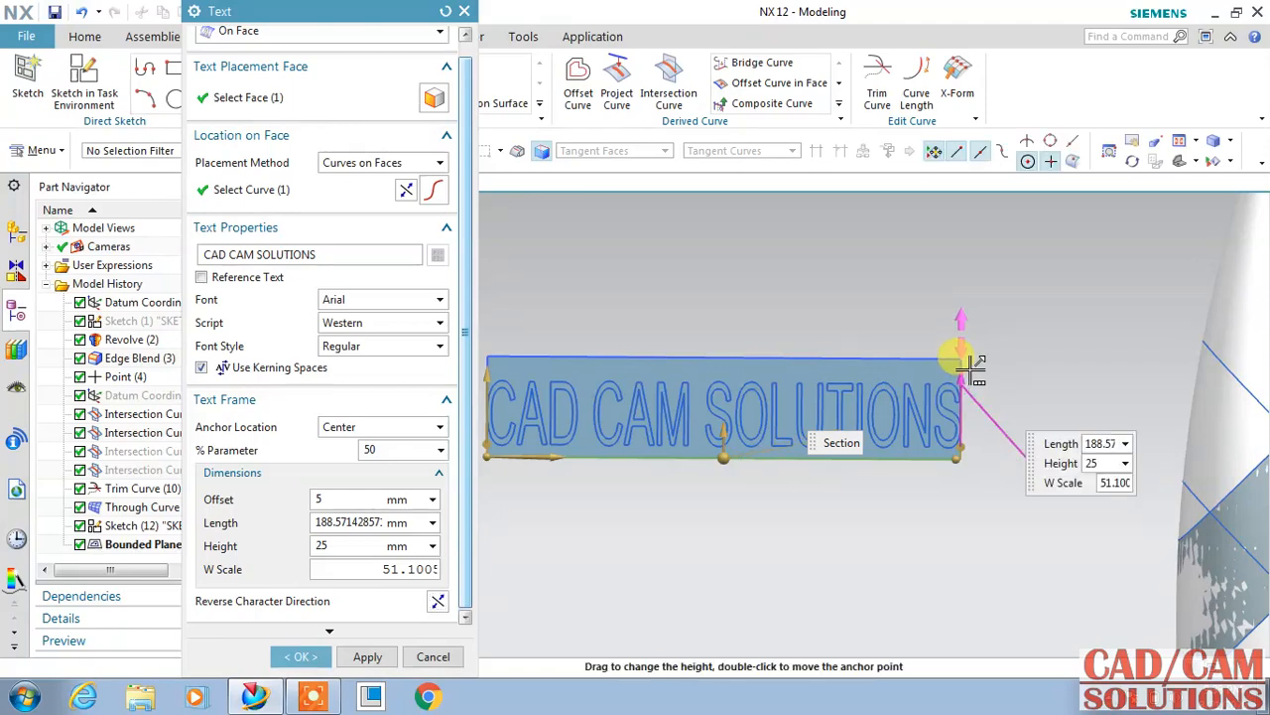
mouse_move(970, 368)
left_mouse_down()
mouse_move(966, 354)
mouse_move(961, 379)
left_mouse_up()
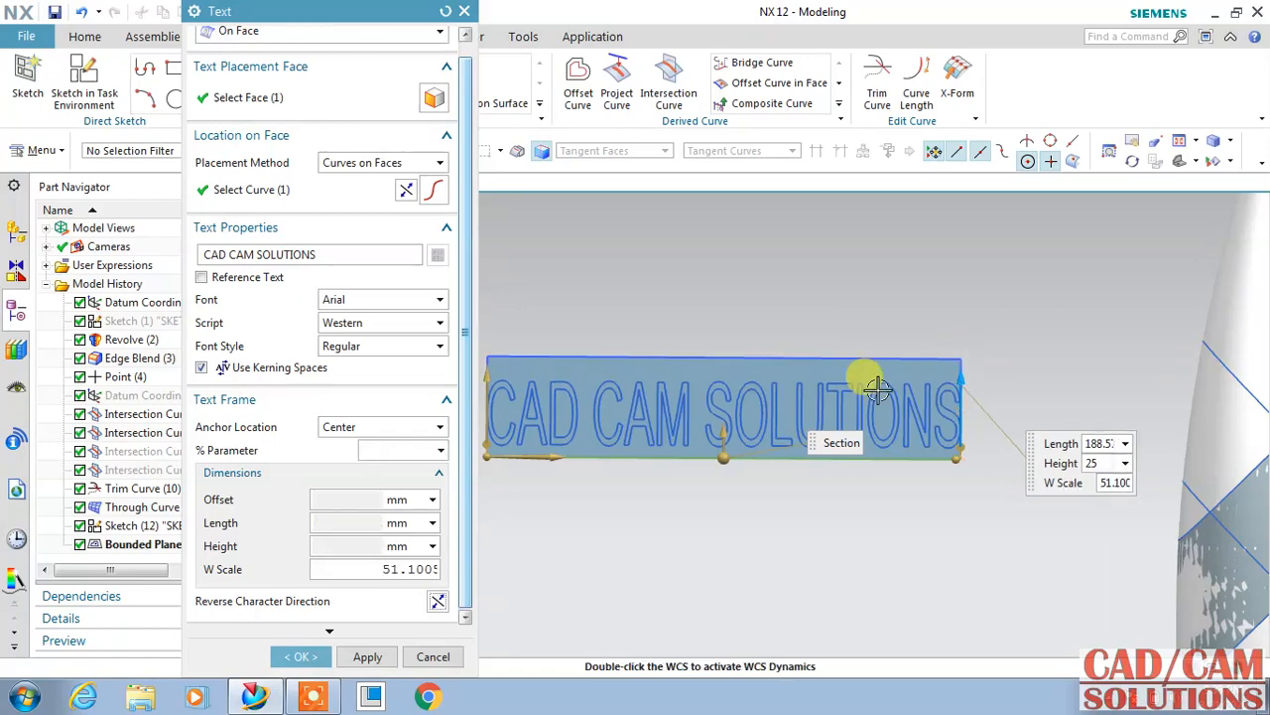
left_click_drag(729, 419, 779, 354)
scroll(822, 318, "down", 3)
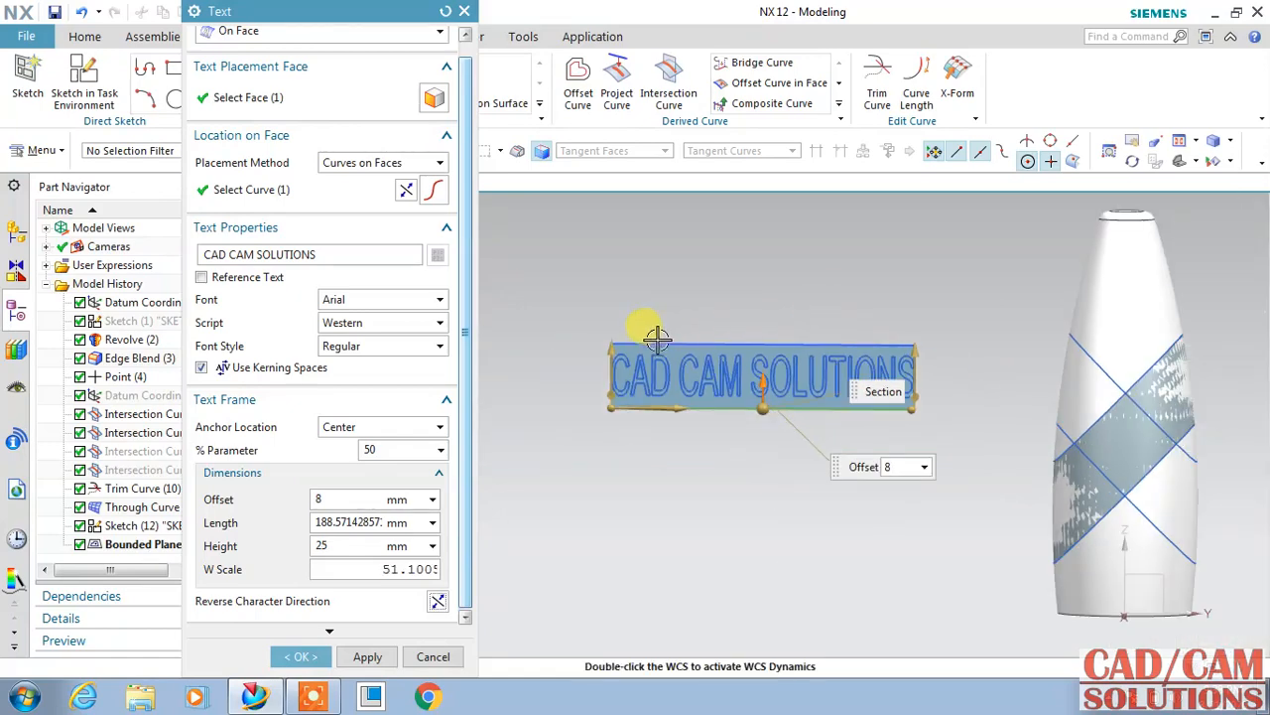
scroll(589, 382, "up", 2)
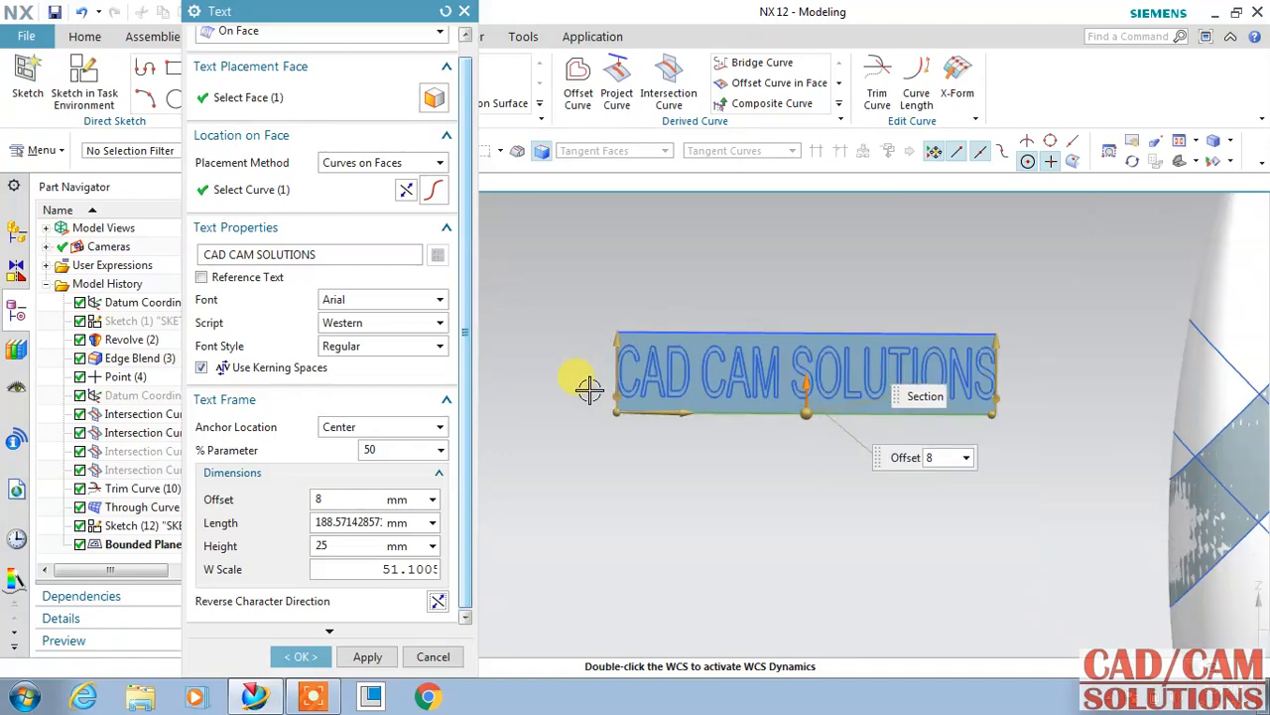
left_click(300, 657)
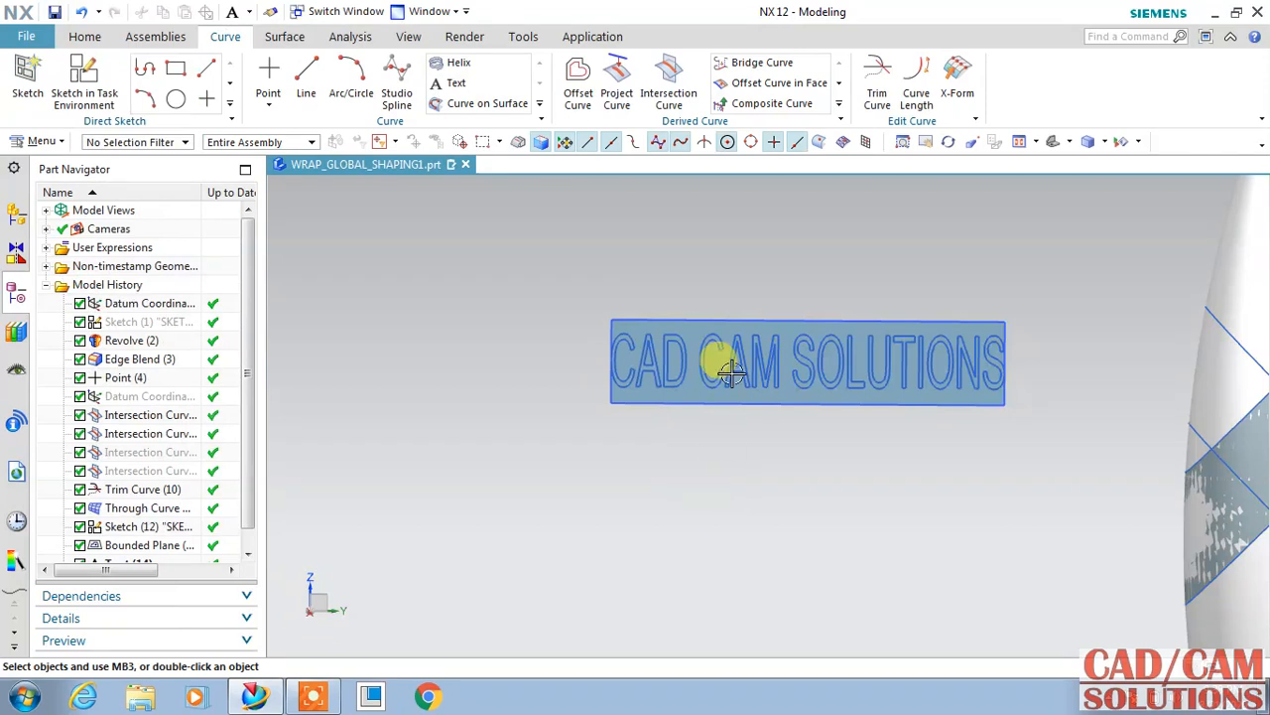
Step: Extrude the rectangle sketch as a solid from a start distance of -9 mm to an end distance of 0 mm
key("ctrl+f")
middle_click_drag(705, 482, 652, 481)
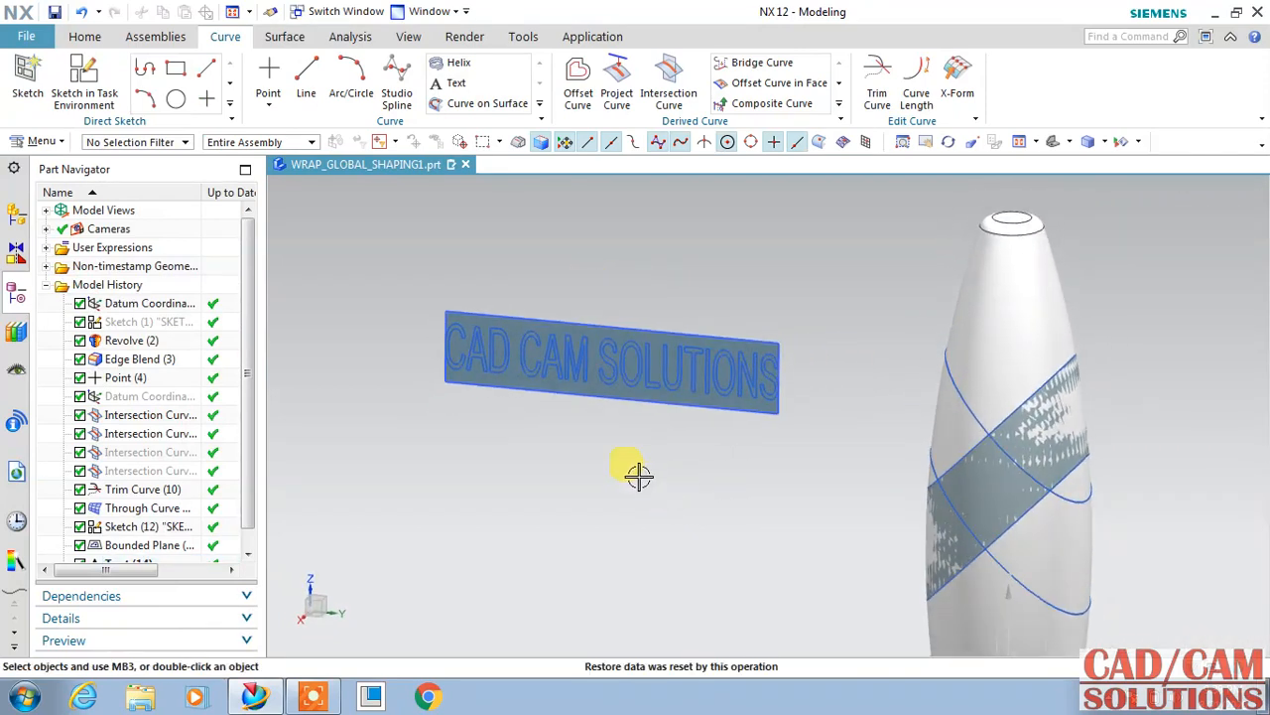
scroll(652, 481, "up", 1)
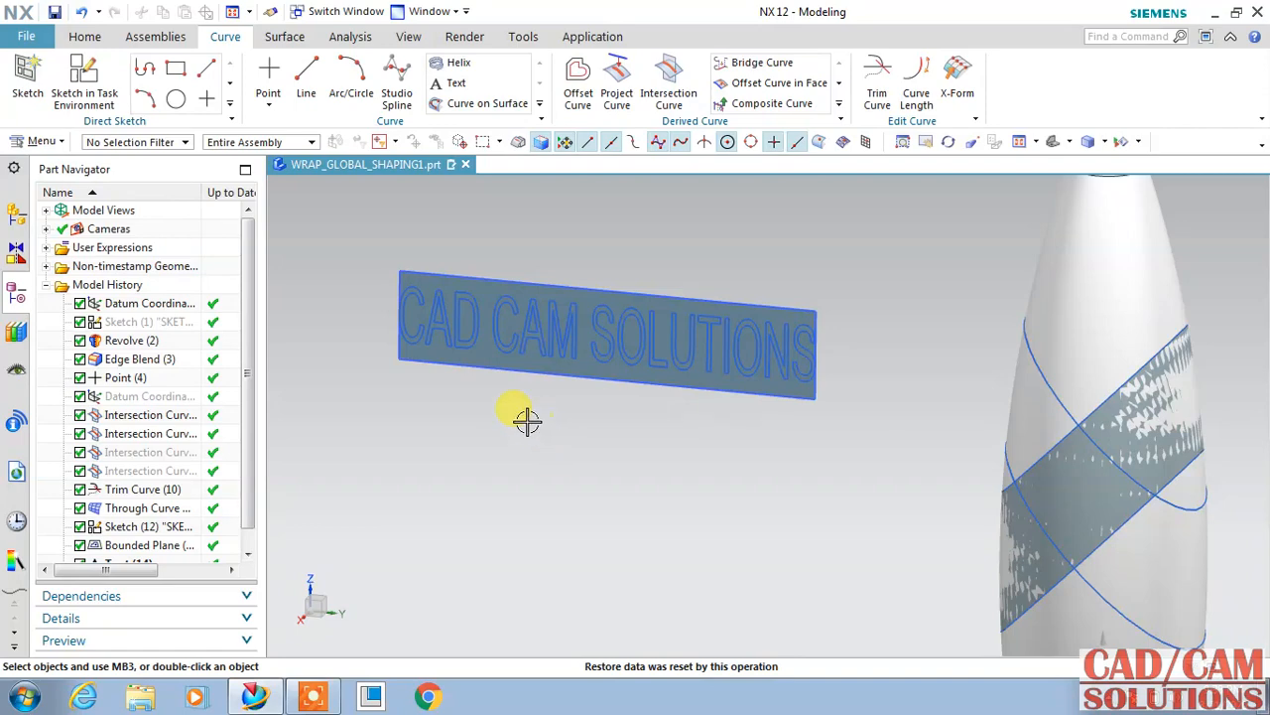
left_click(79, 34)
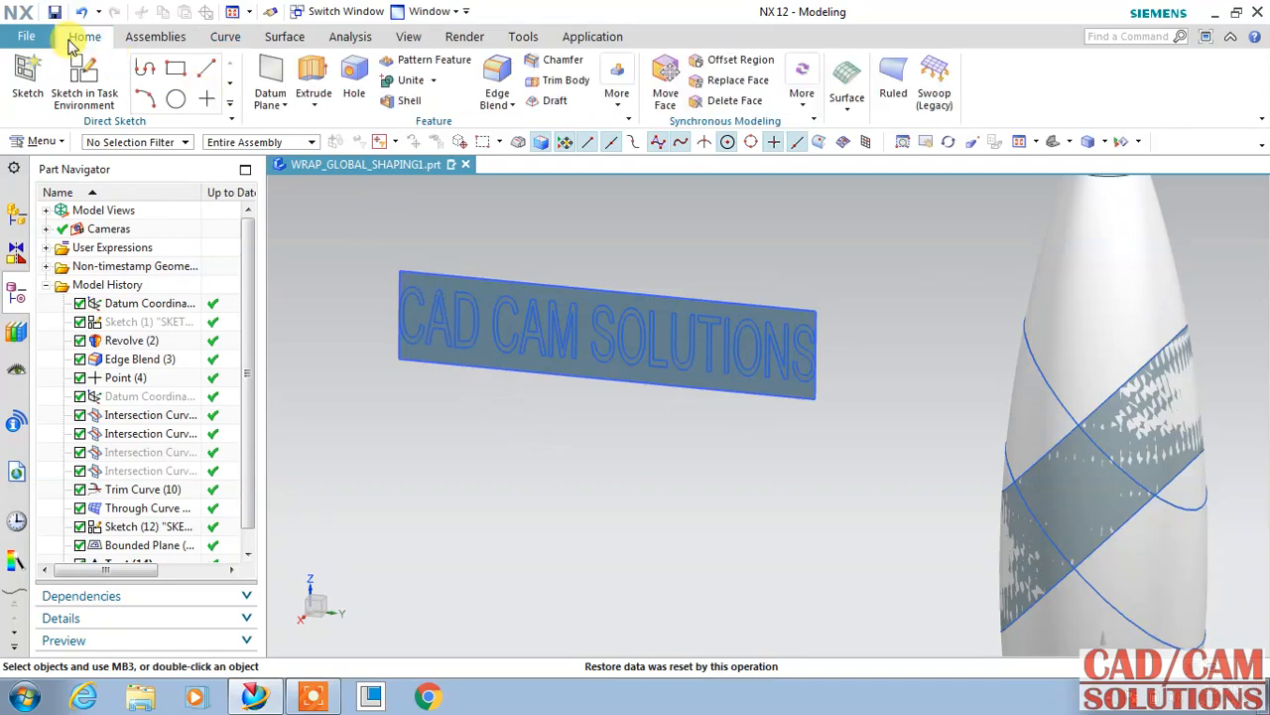
left_click(311, 76)
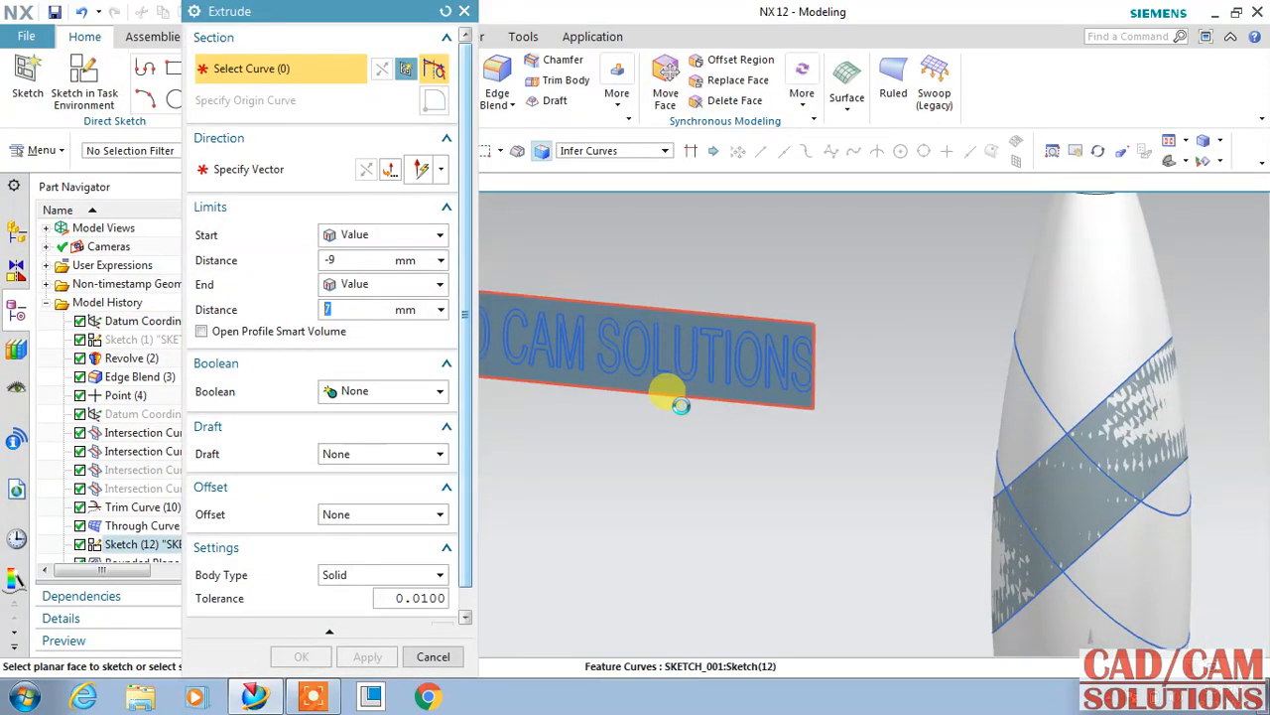
left_click(682, 404)
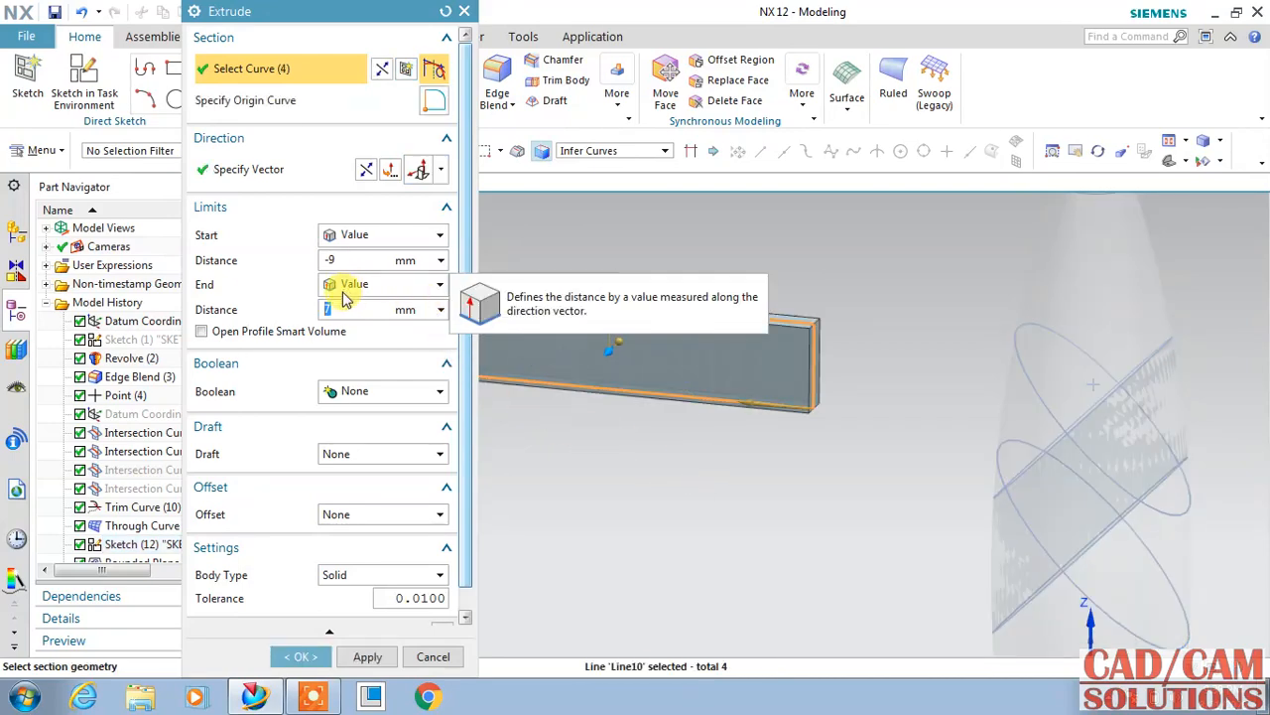
type("0")
left_click(360, 259)
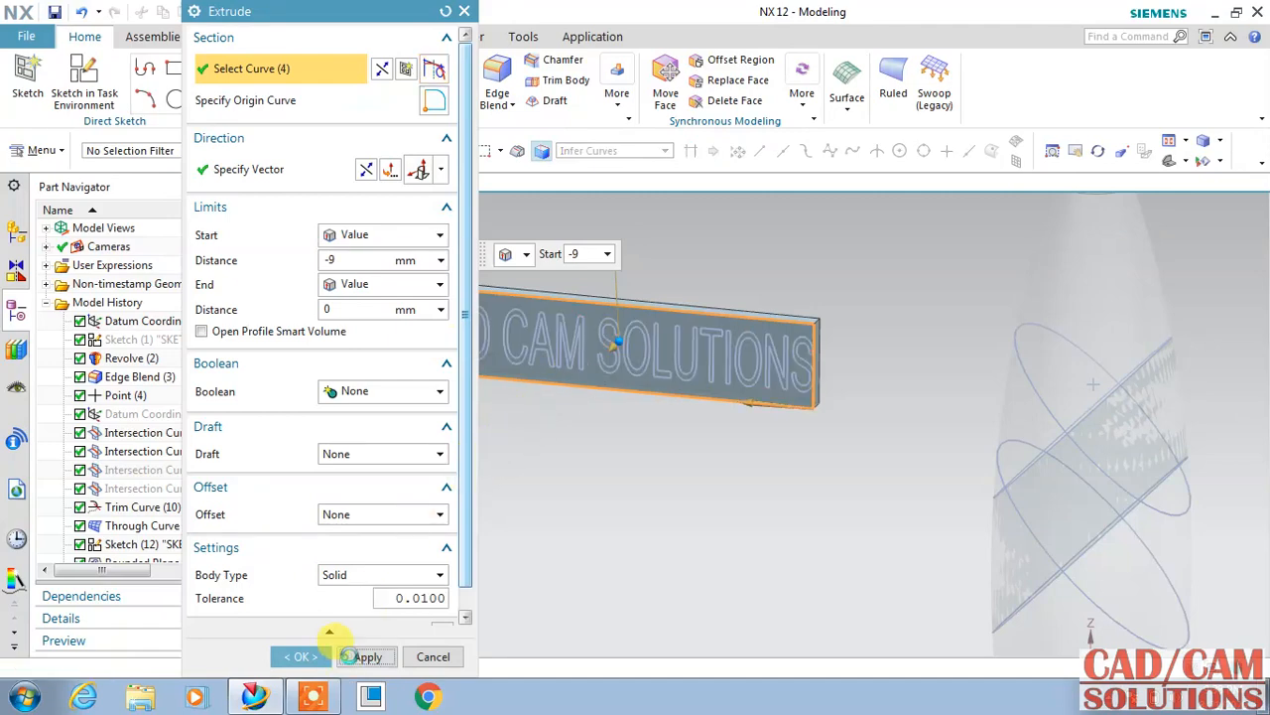
left_click(354, 657)
Step: Extrude the CAD CAM SOLUTIONS text curves from a start distance of 2 mm to an end distance of 0 mm, united with the plate
mouse_move(666, 426)
middle_mouse_down()
mouse_move(832, 454)
mouse_move(785, 406)
middle_mouse_up()
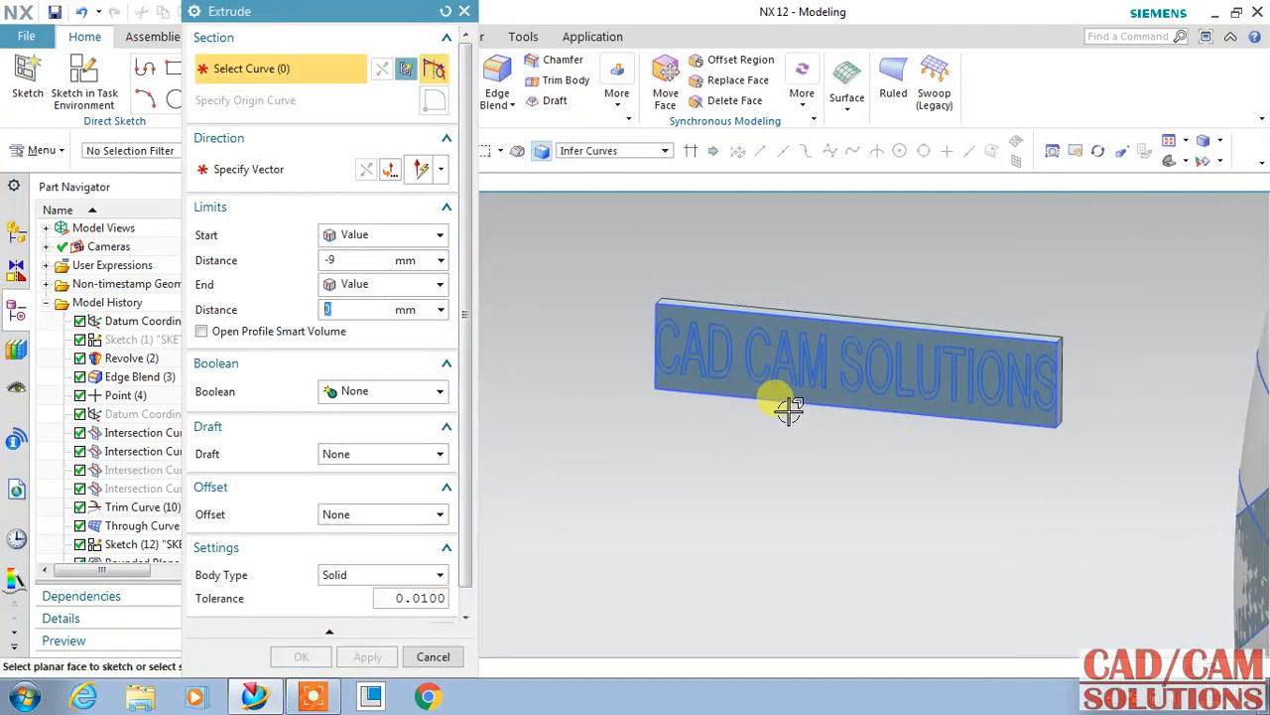
left_click(715, 360)
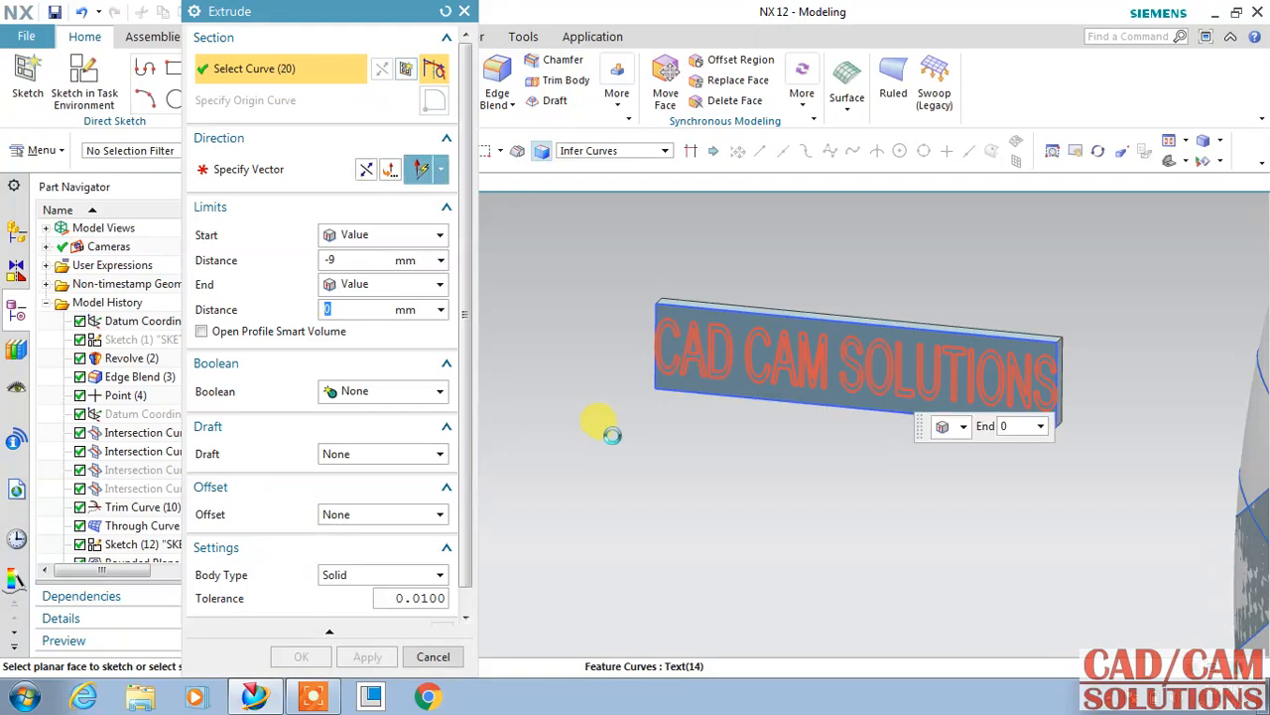
left_click(344, 259)
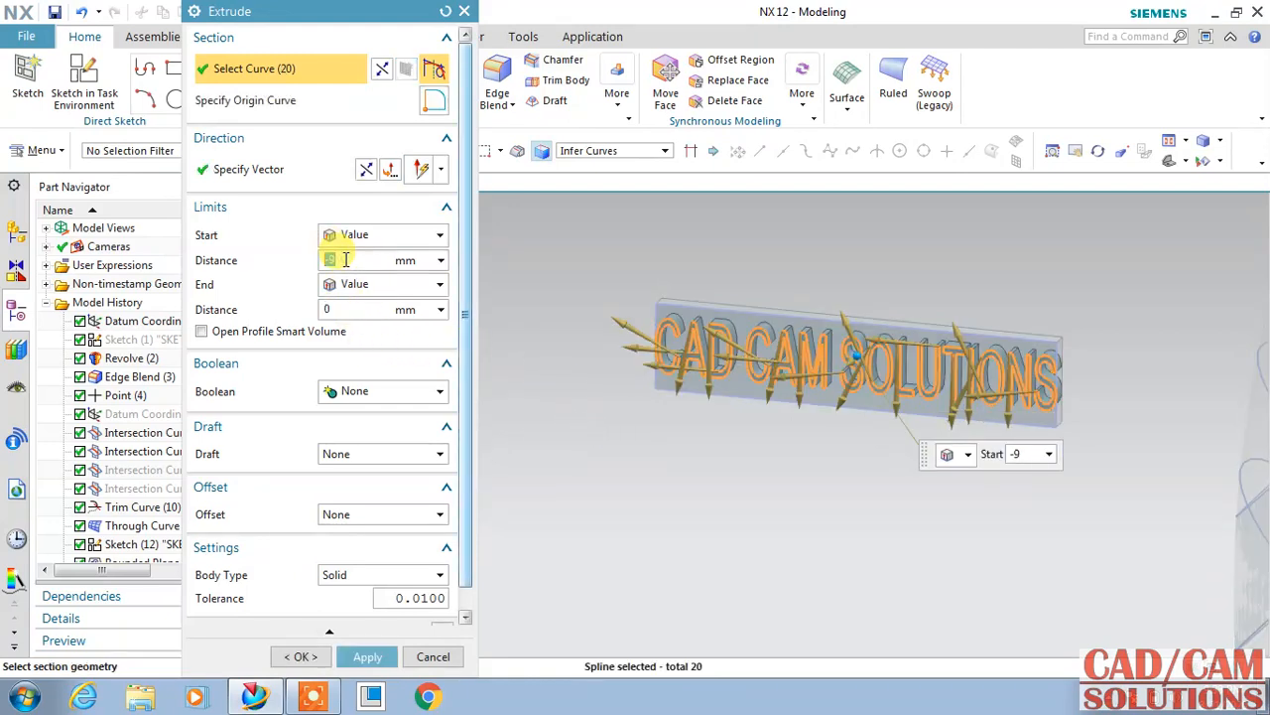
left_click(340, 309)
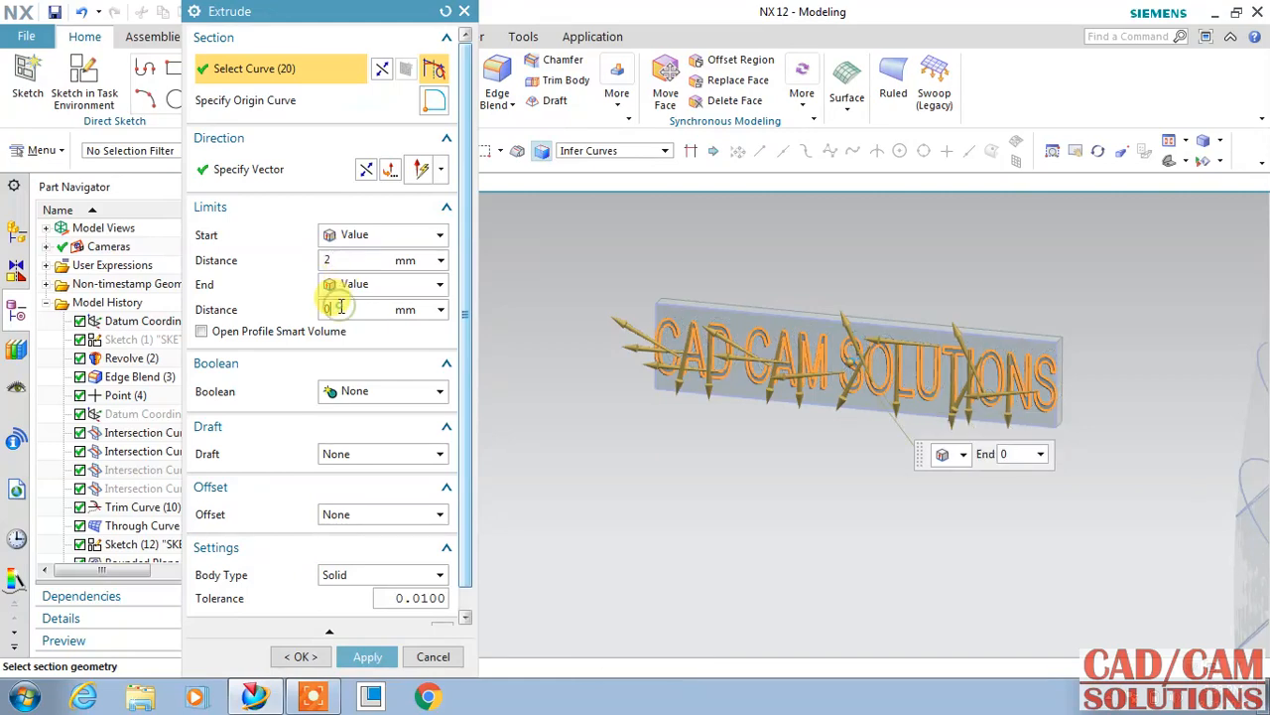
scroll(1091, 353, "up", 5)
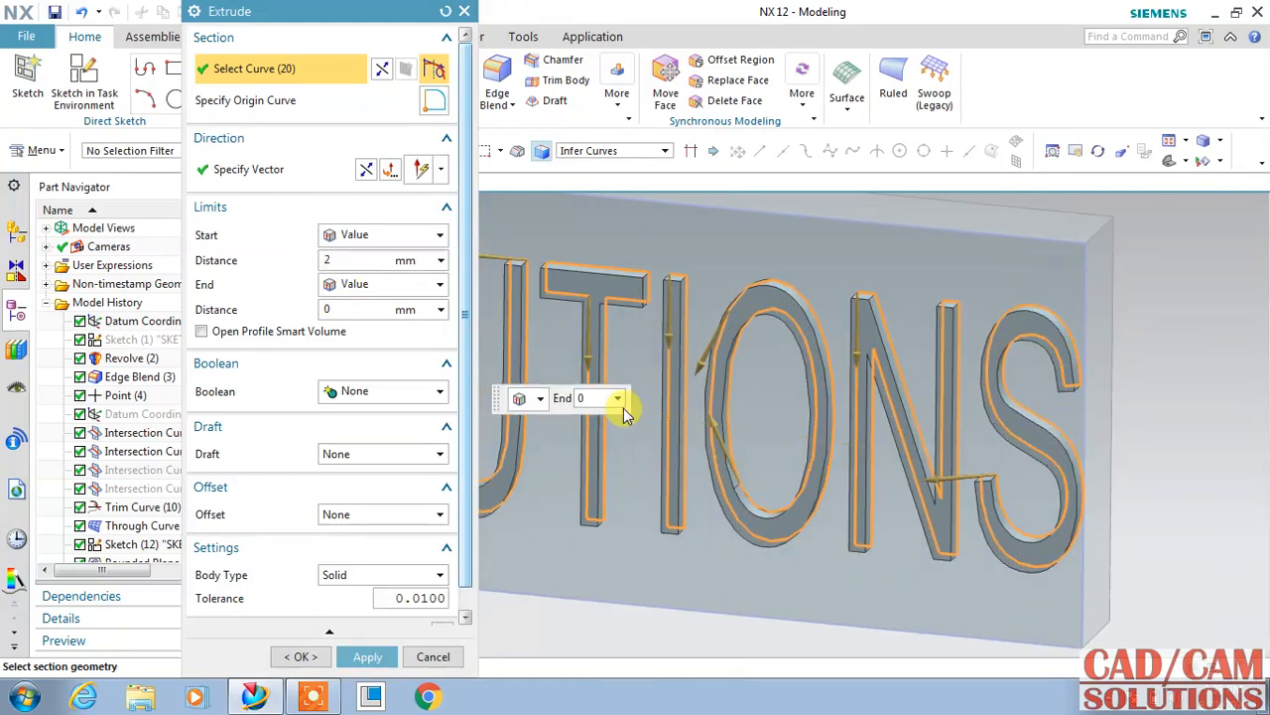
left_click(373, 393)
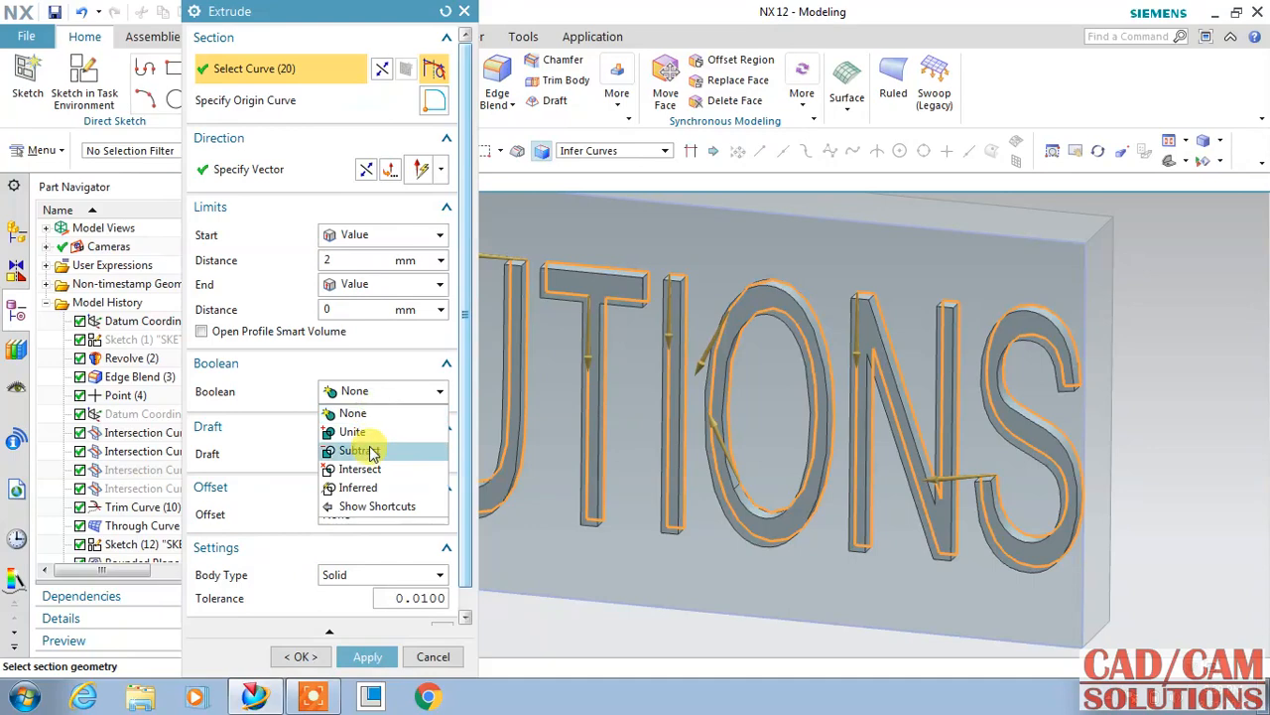
left_click(368, 430)
left_click(769, 256)
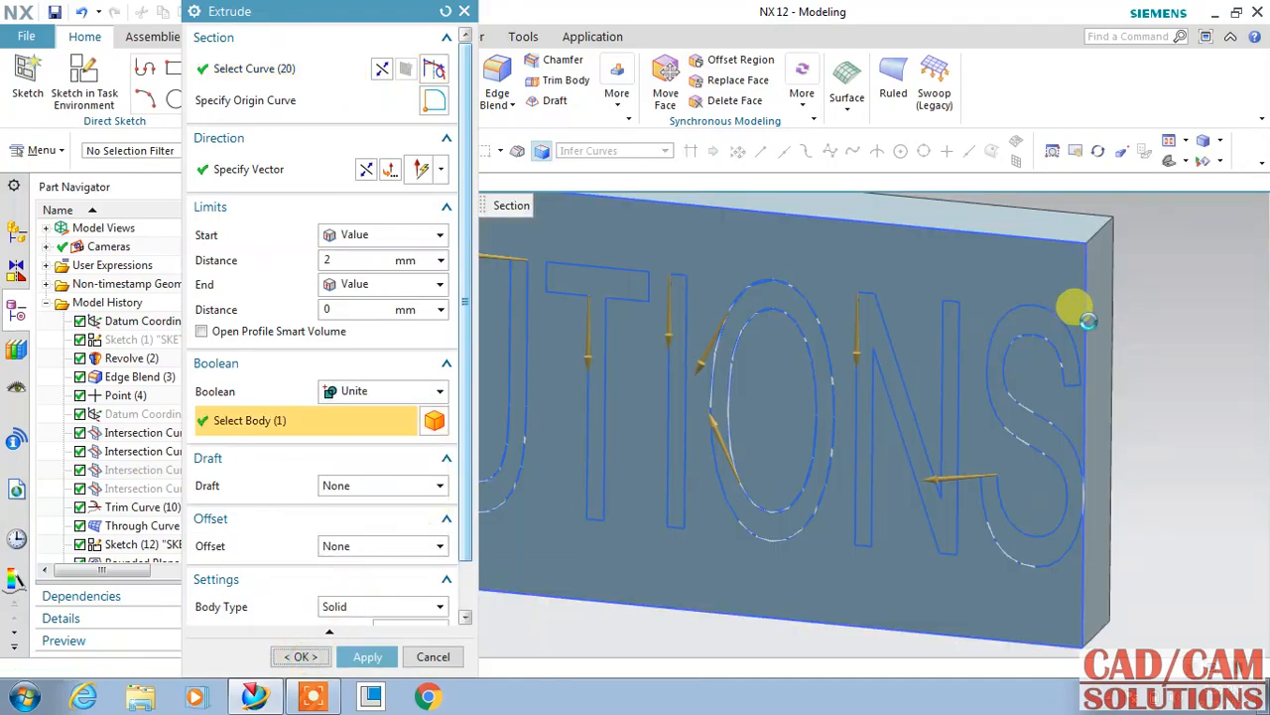
middle_click(1072, 307)
scroll(1139, 297, "down", 2)
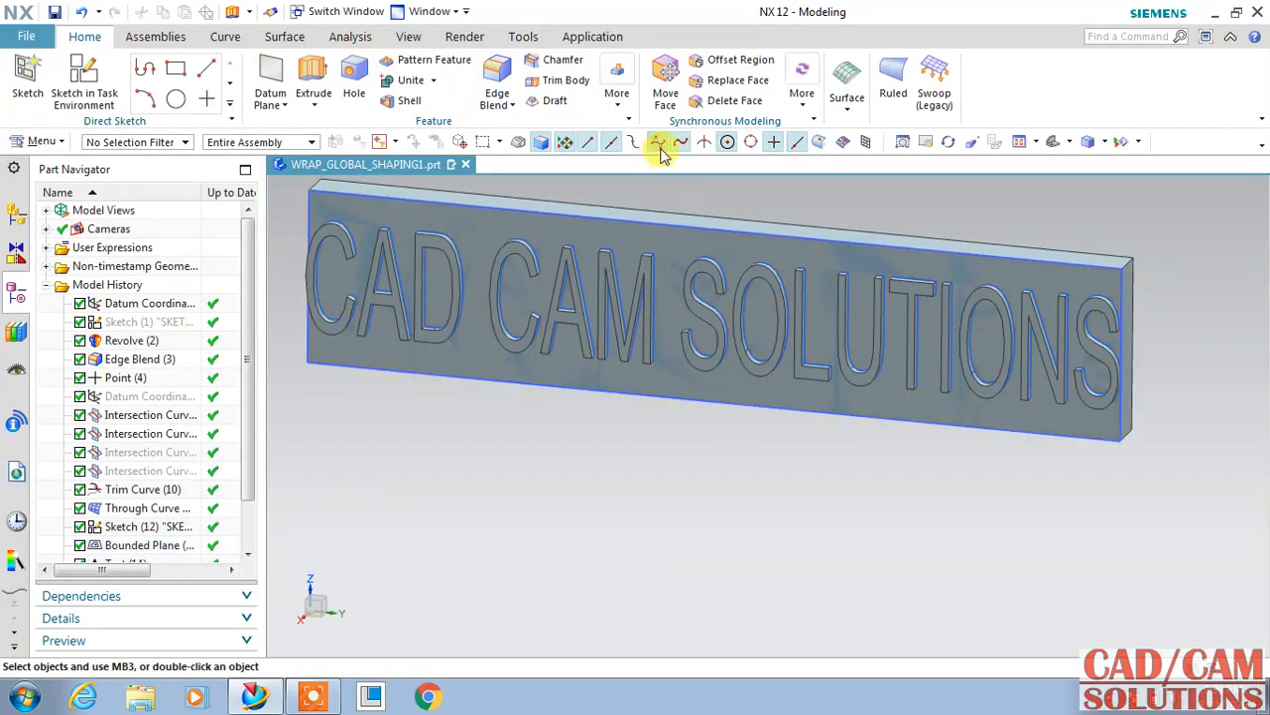
Step: Delete the plate's four side faces and its back face with Heal turned off, keeping only the lettered front sheet
left_click(701, 100)
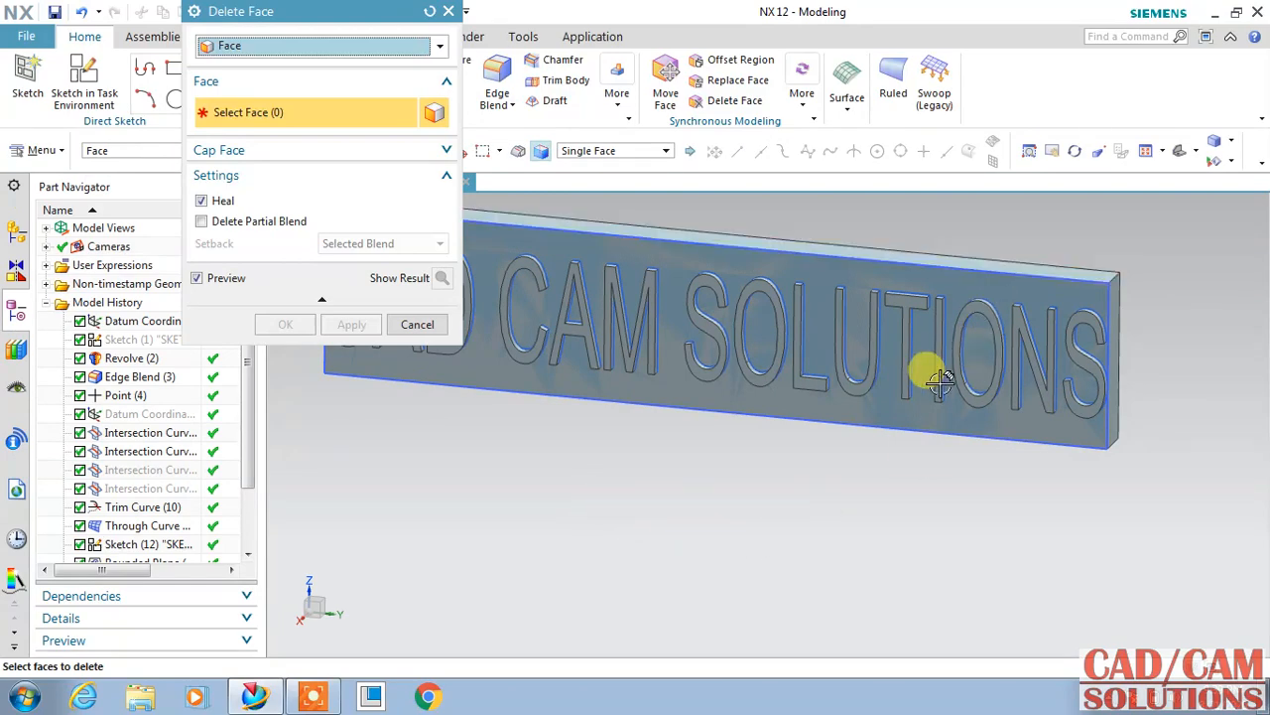
left_click(1044, 265)
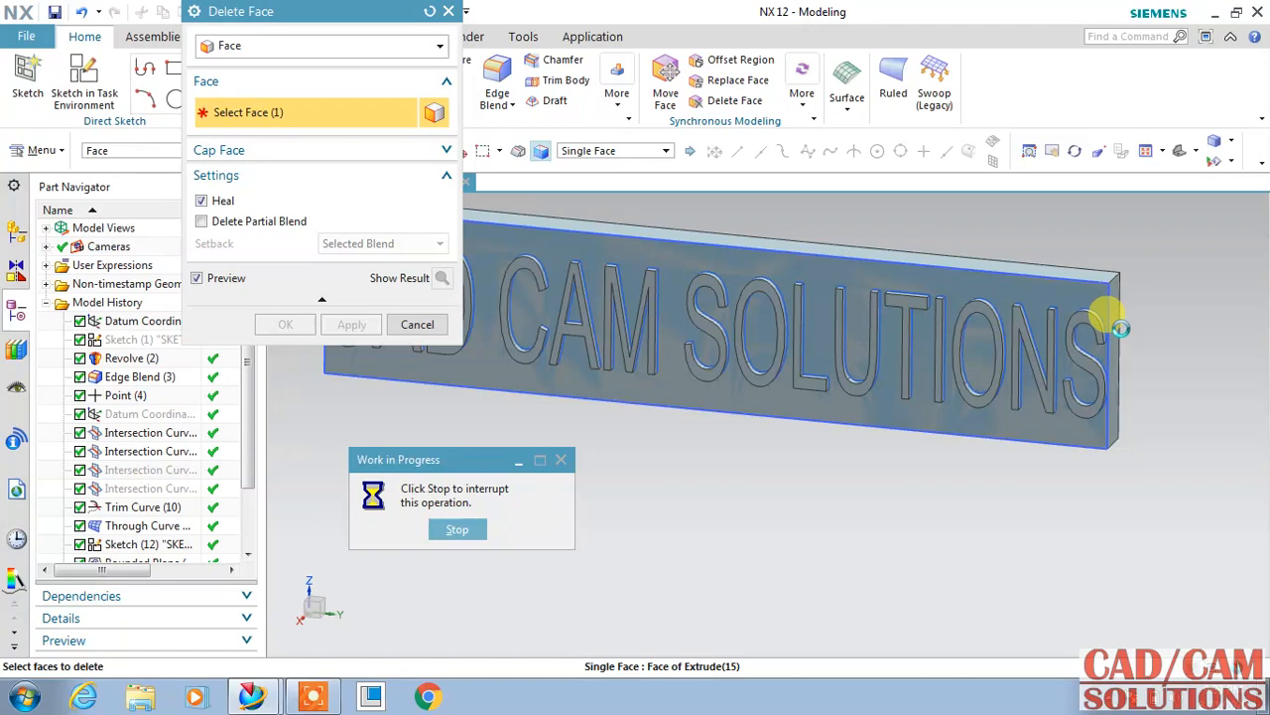
left_click(1119, 337)
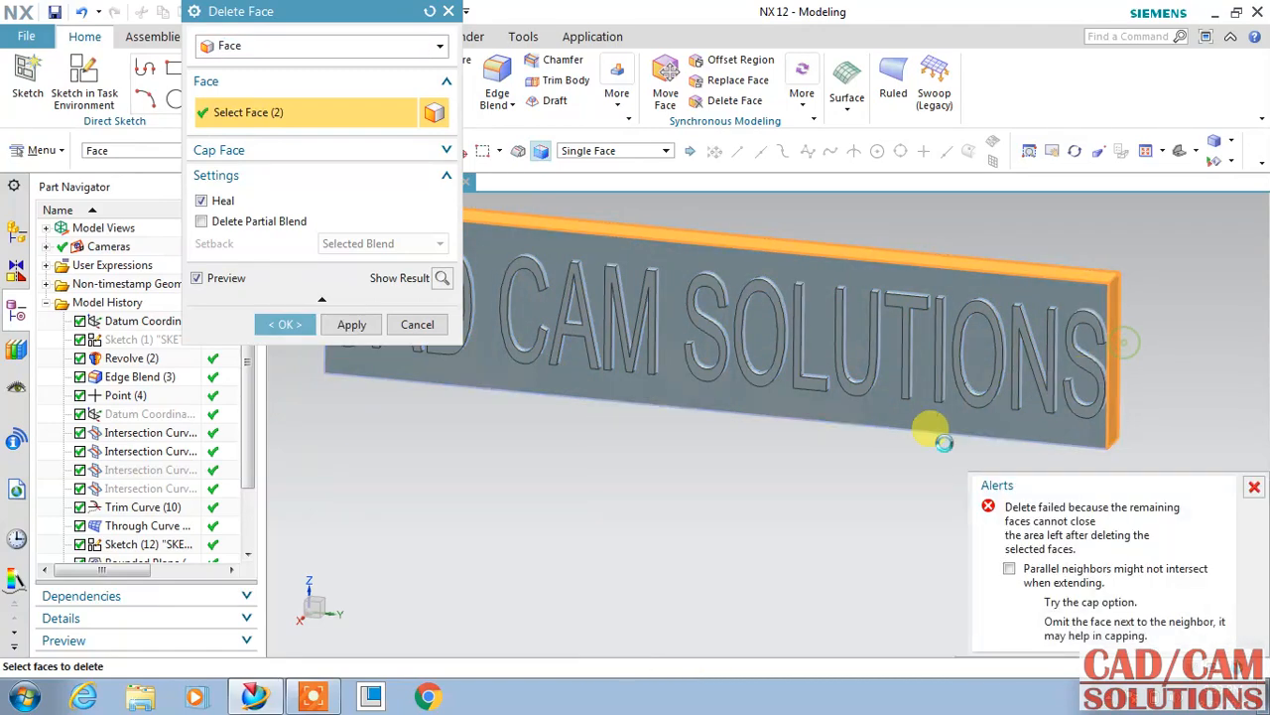
middle_click_drag(762, 483, 875, 339)
left_click(874, 333)
left_click(851, 238)
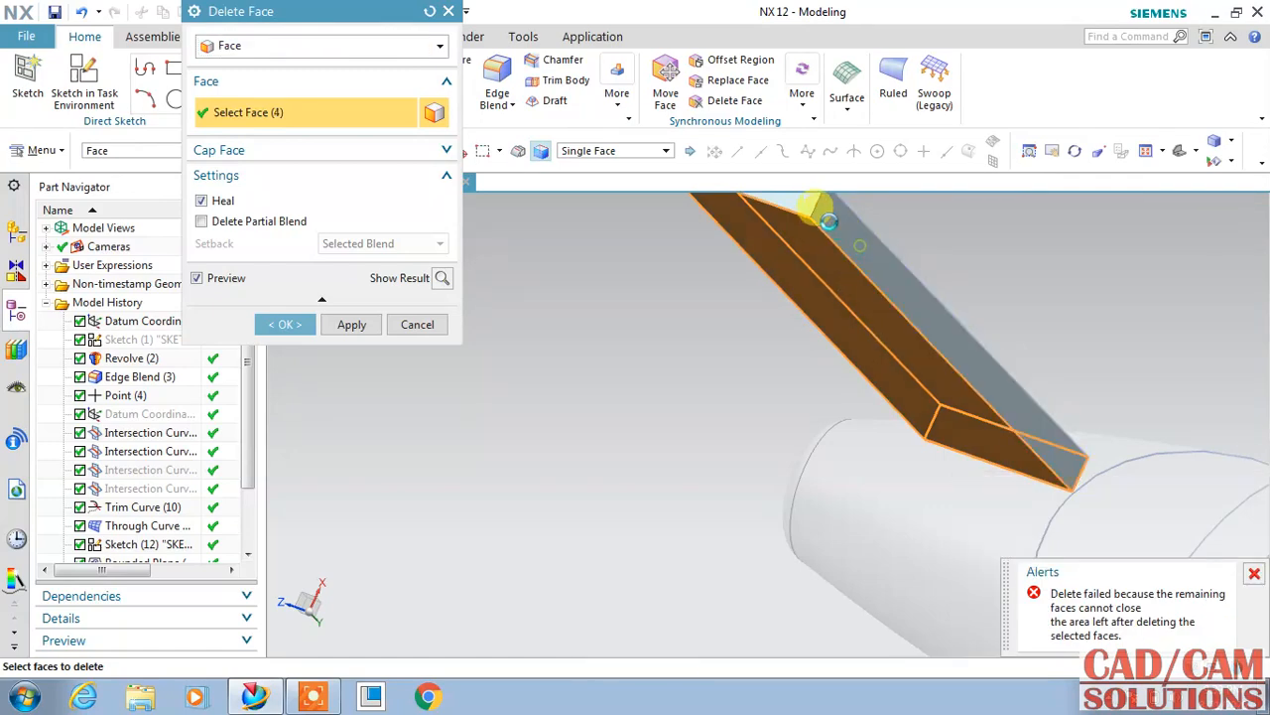
left_click(803, 201)
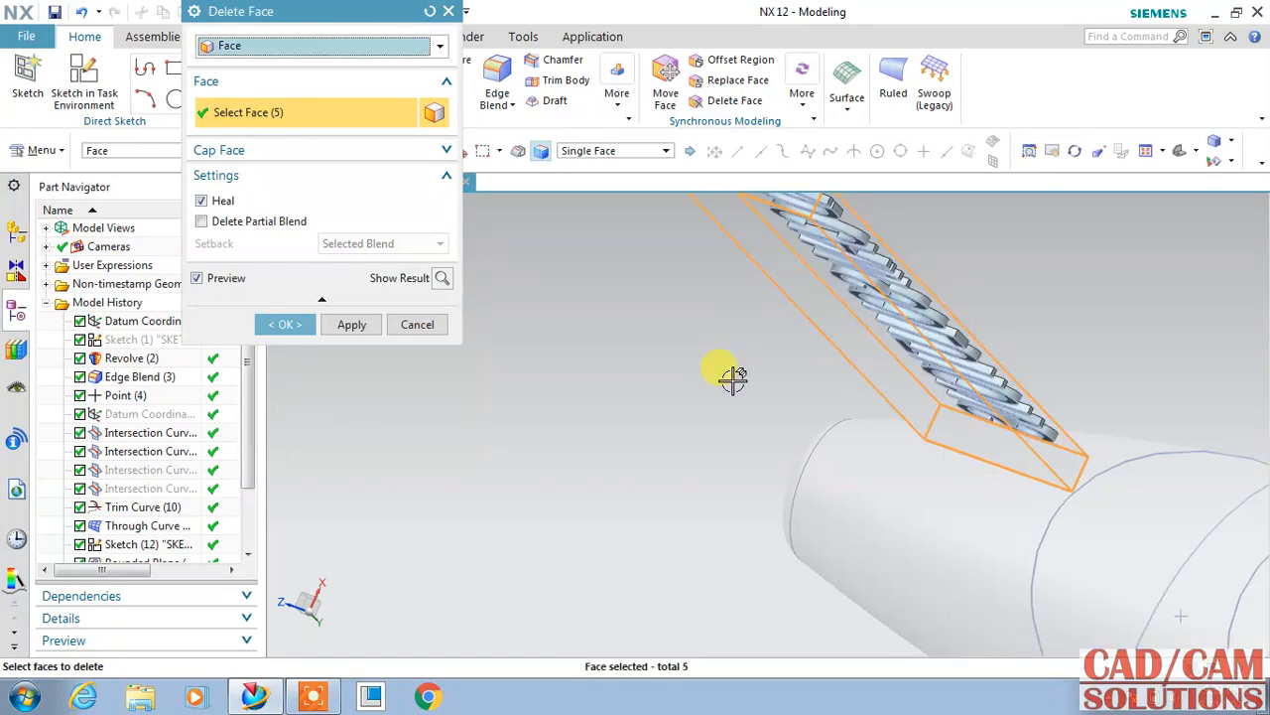
middle_click_drag(736, 381, 880, 393)
left_click(201, 200)
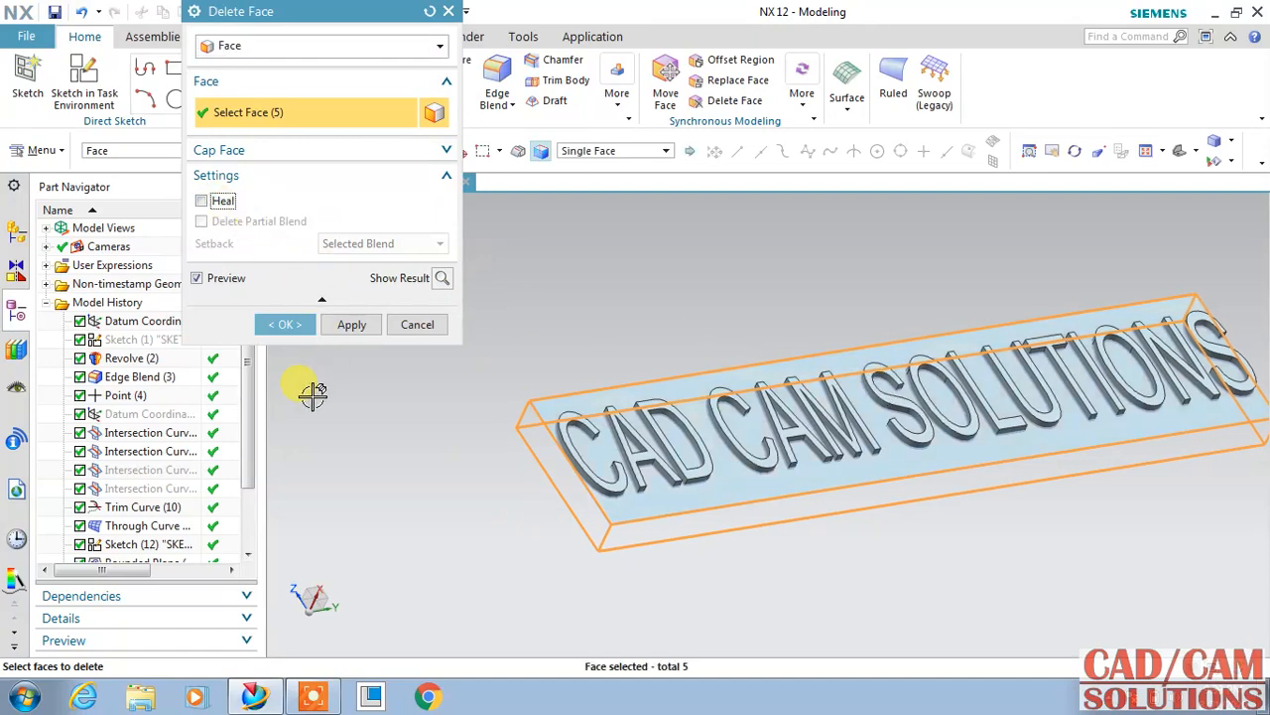
left_click(297, 328)
Step: Edit the rectangle sketch behind the plate, stretch its length to about 220 mm, and finish the sketch
middle_click_drag(807, 544, 787, 563)
left_click(485, 488)
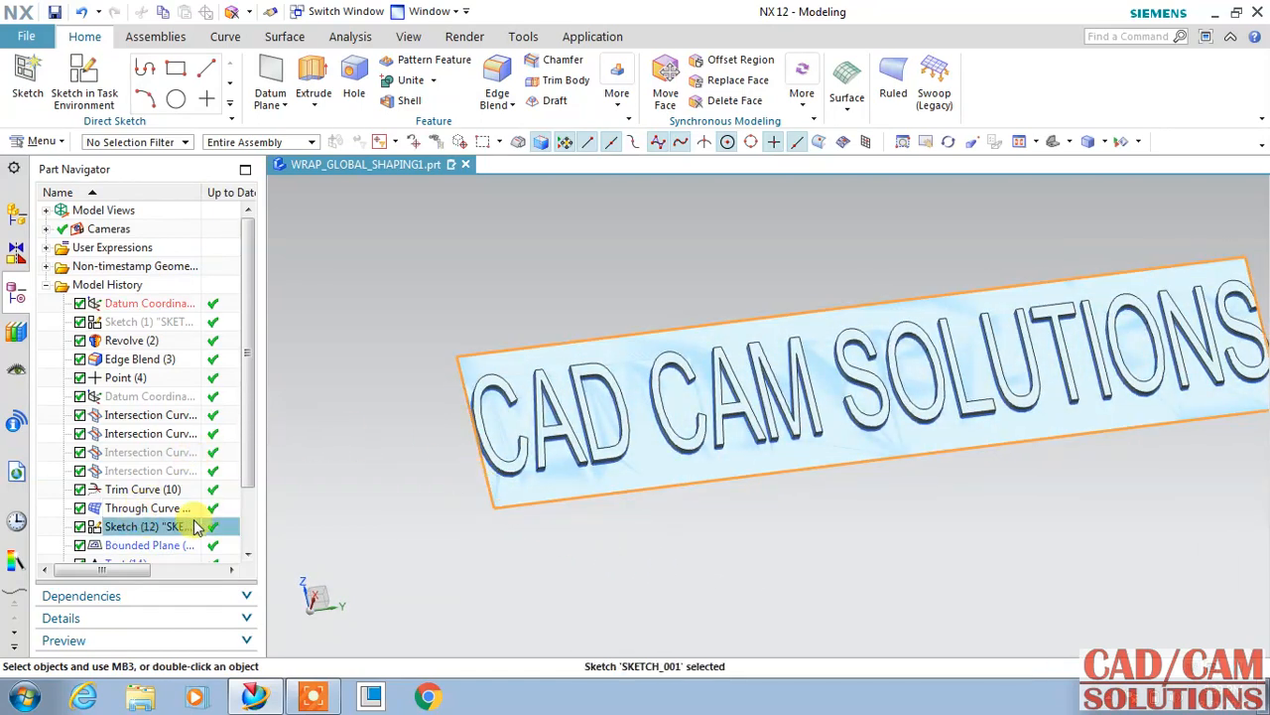
double_click(164, 526)
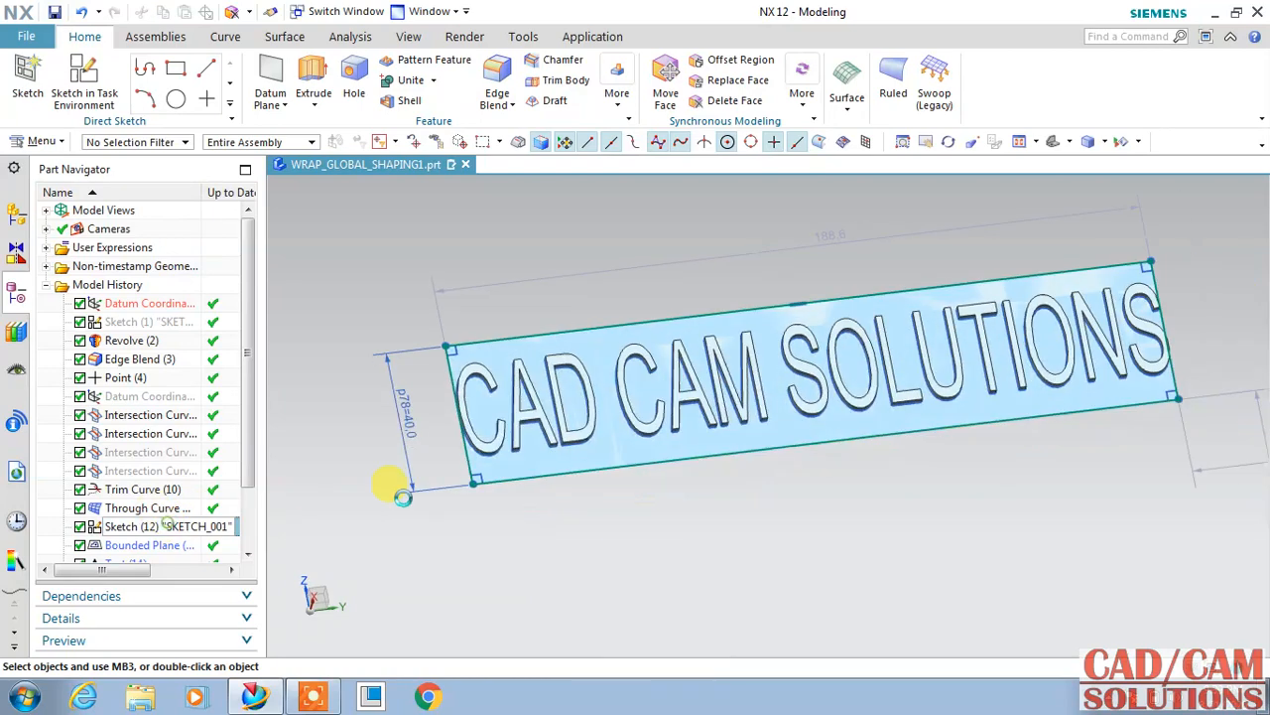
left_click_drag(853, 343, 921, 342)
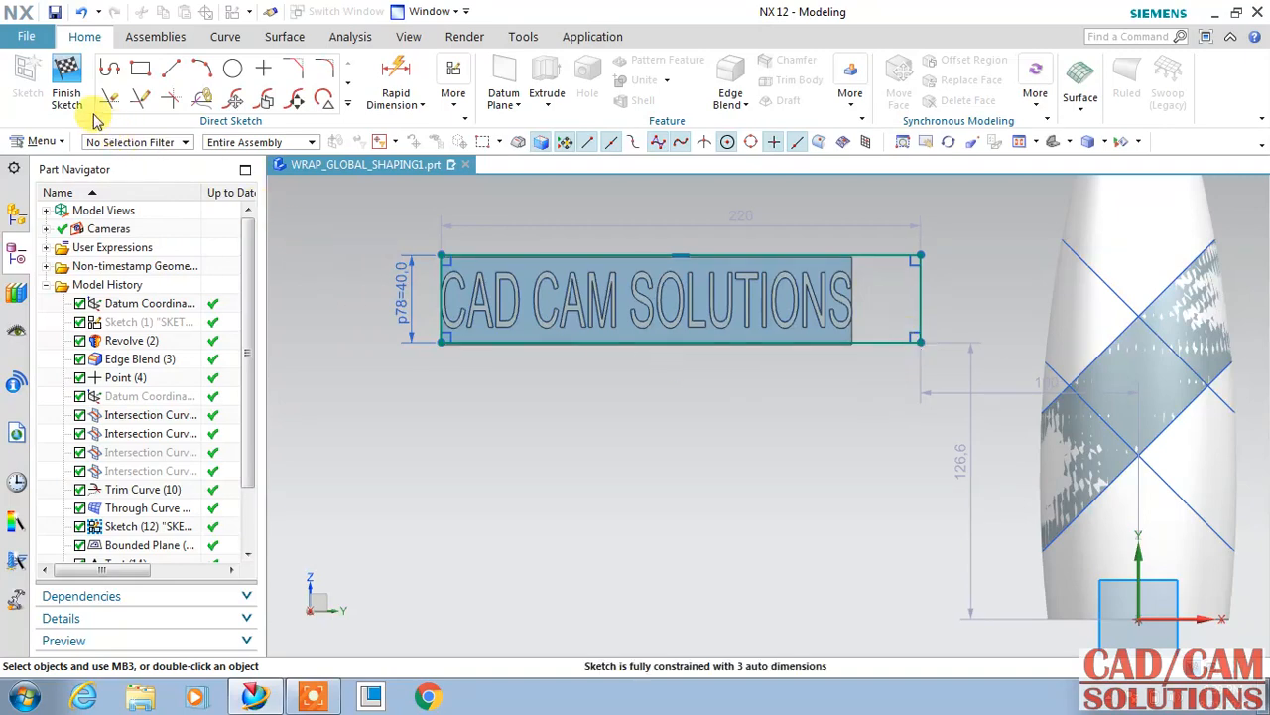
left_click(67, 84)
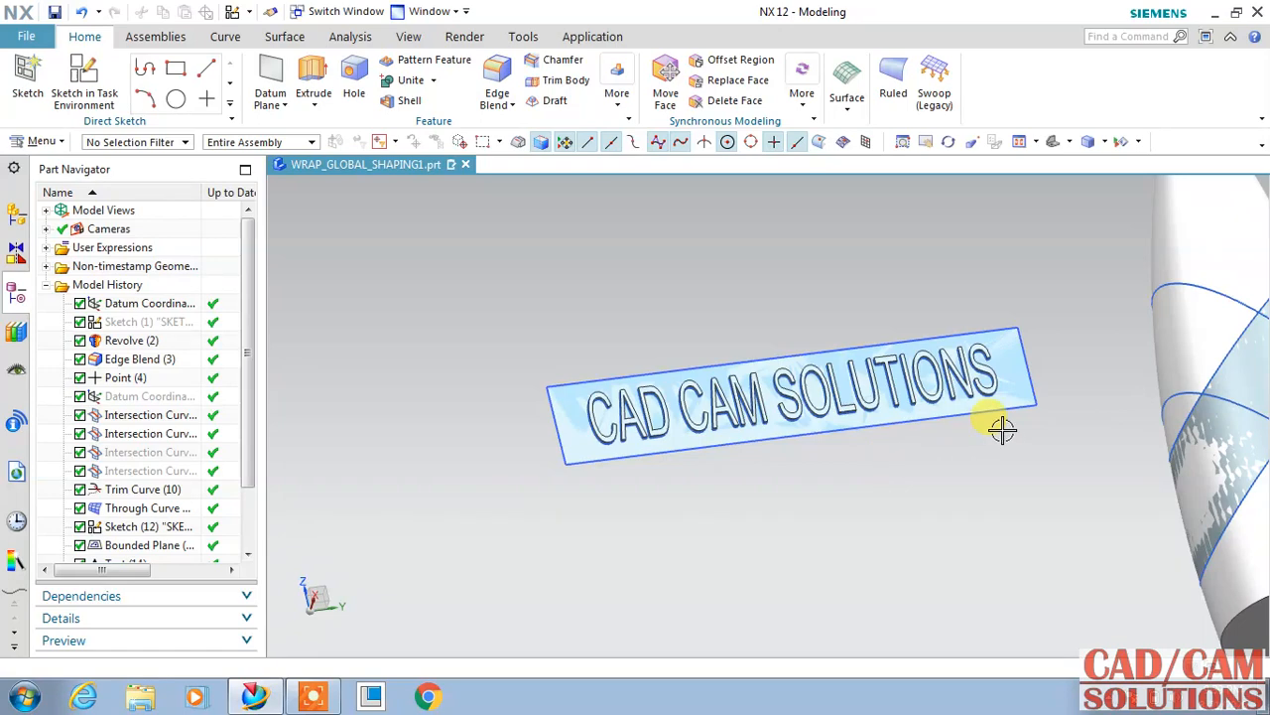
Step: Hide the solid bottle body so that only the curve-mesh band and its curves stay in view
scroll(1002, 428, "up", 2)
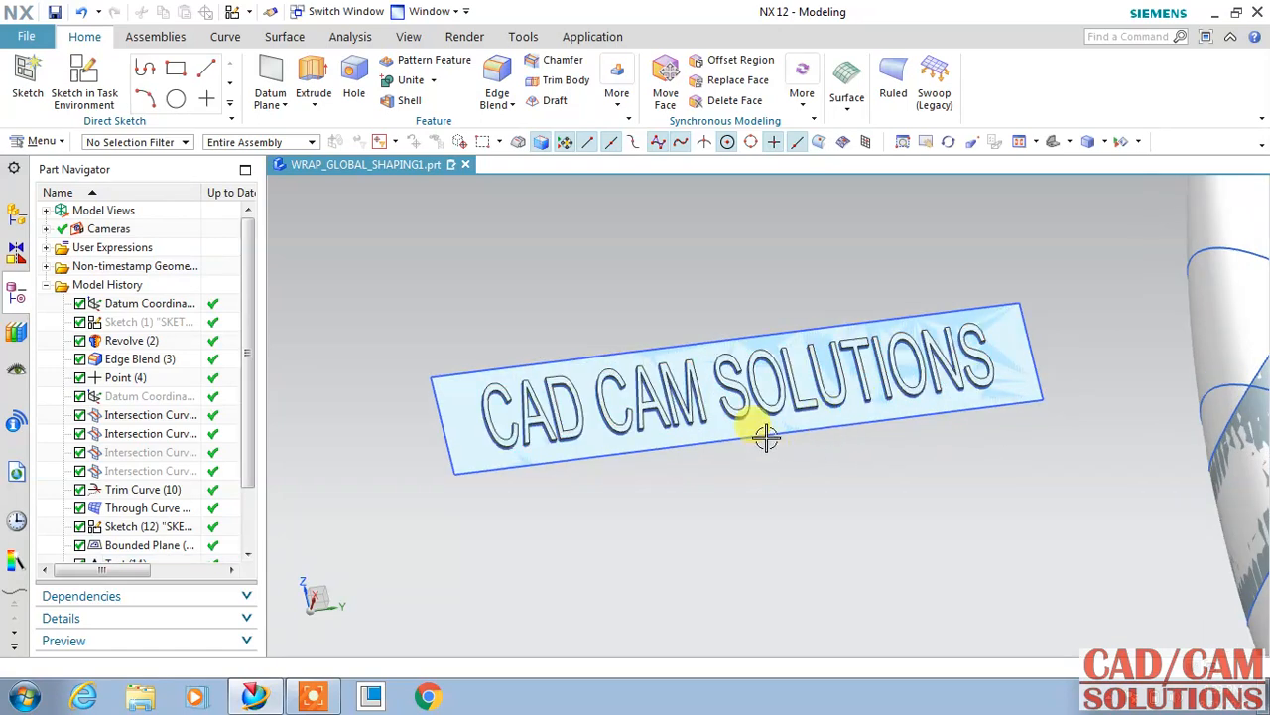
scroll(765, 314, "down", 2)
mouse_move(801, 453)
middle_mouse_down()
mouse_move(814, 304)
mouse_move(827, 454)
mouse_move(671, 467)
mouse_move(829, 360)
middle_mouse_up()
middle_click_drag(887, 298, 765, 340)
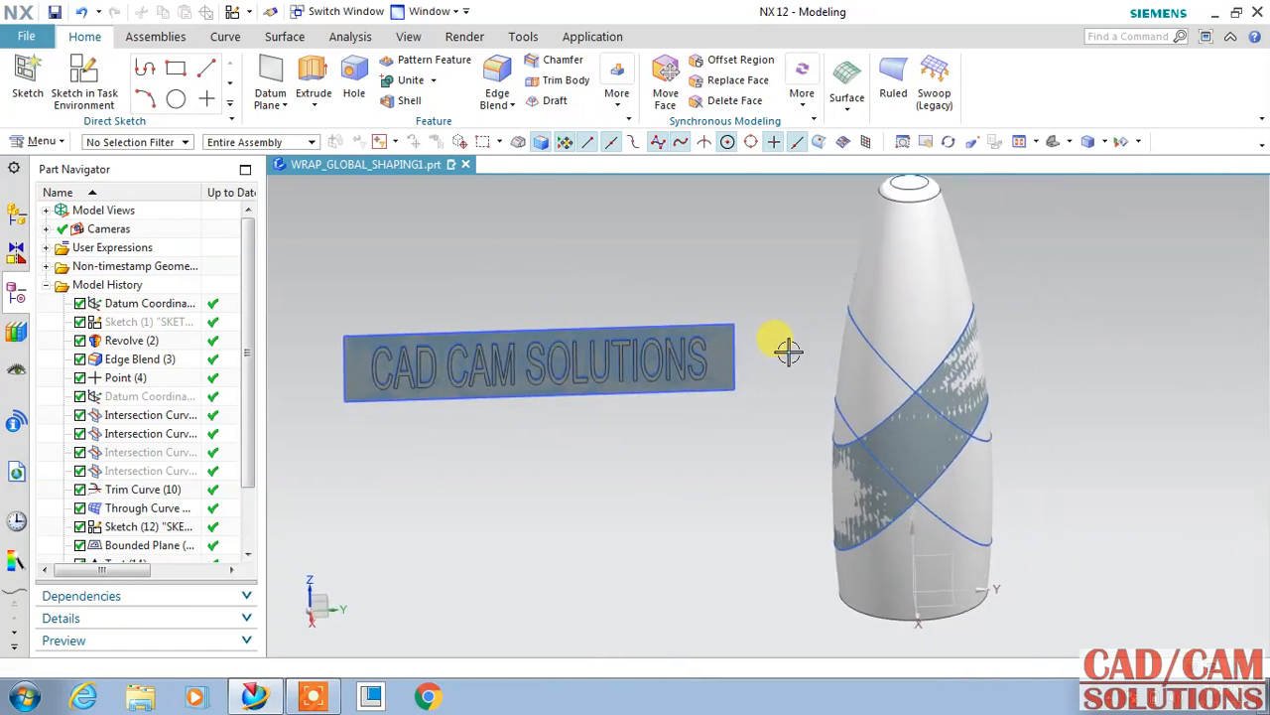
left_click(898, 320)
key("ctrl+b")
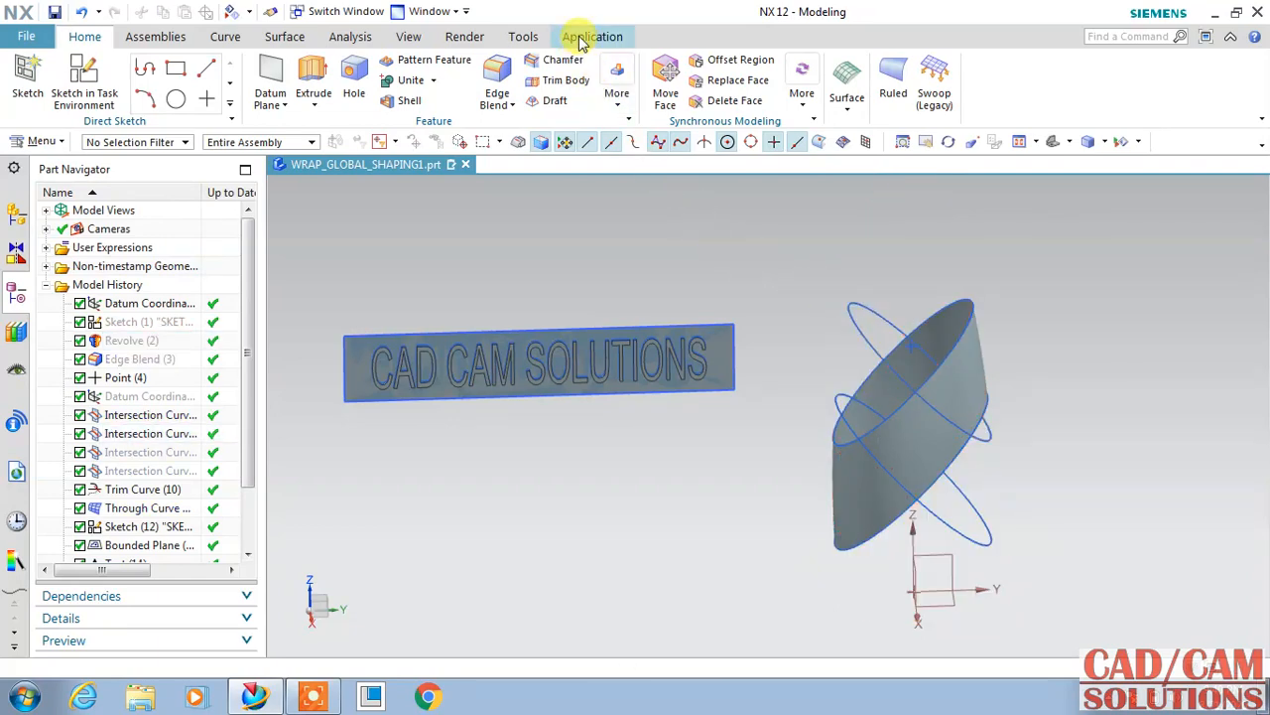
left_click(298, 36)
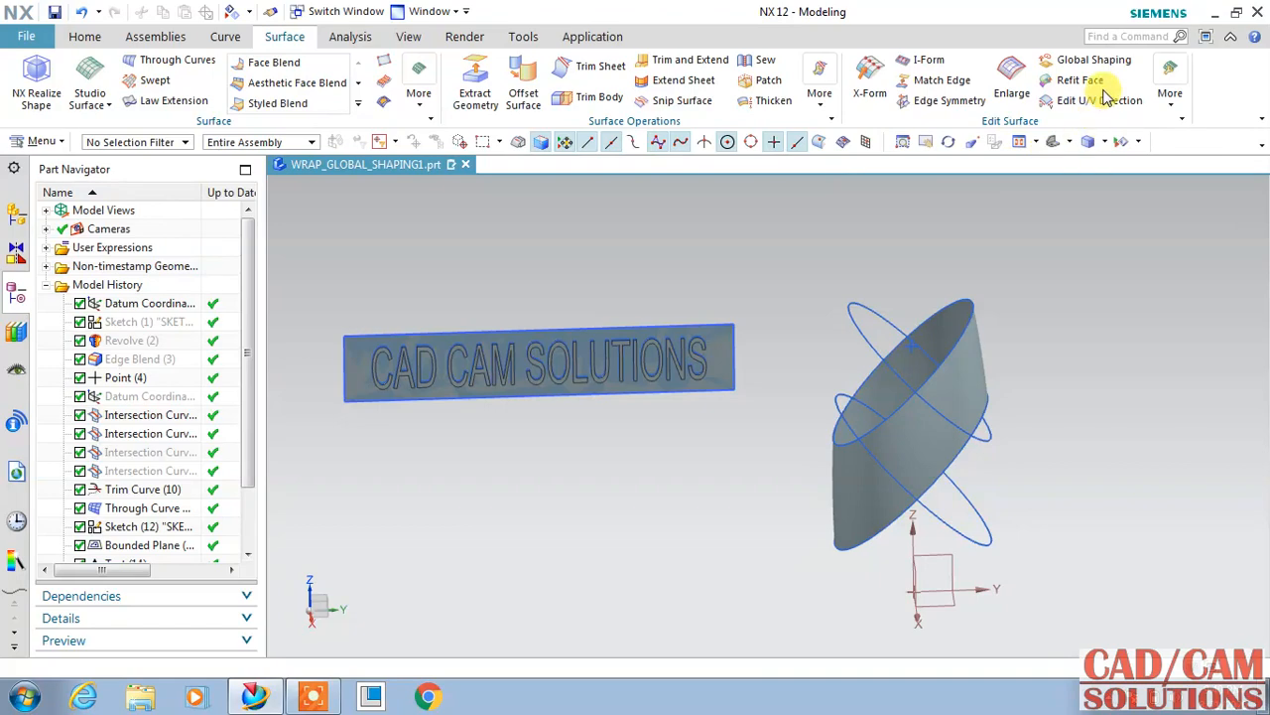
left_click(1091, 61)
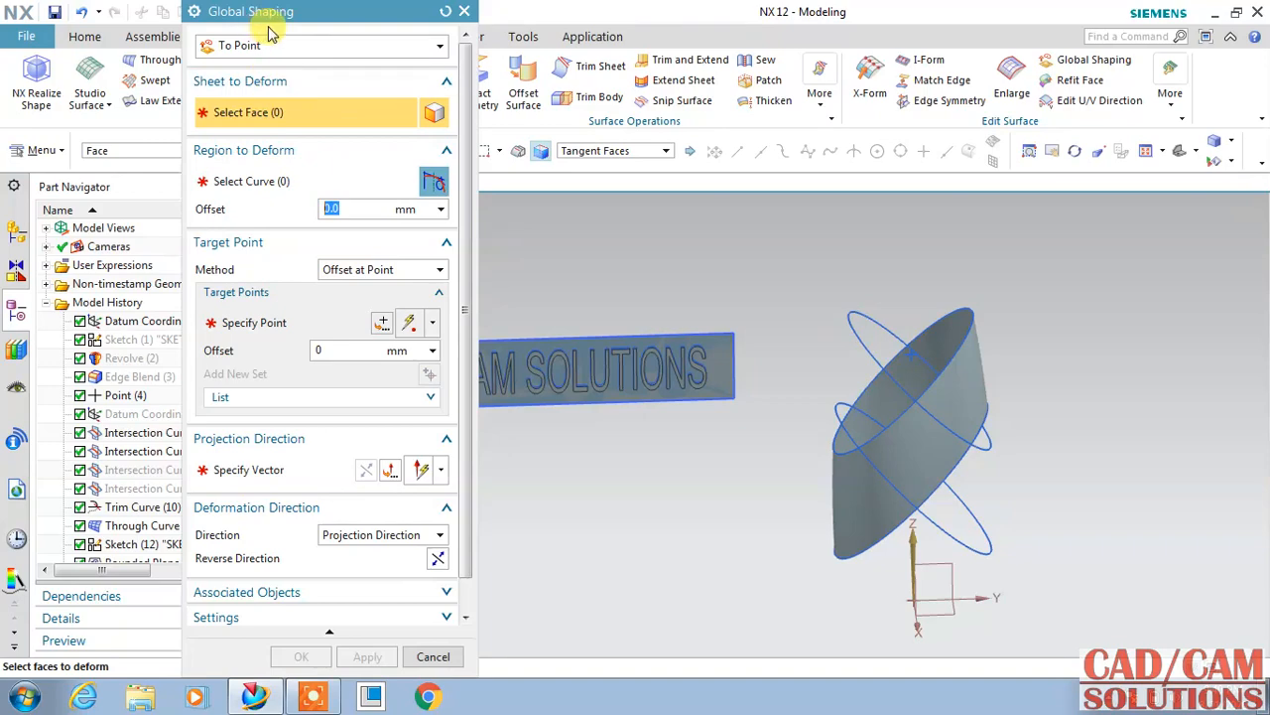
left_click(298, 50)
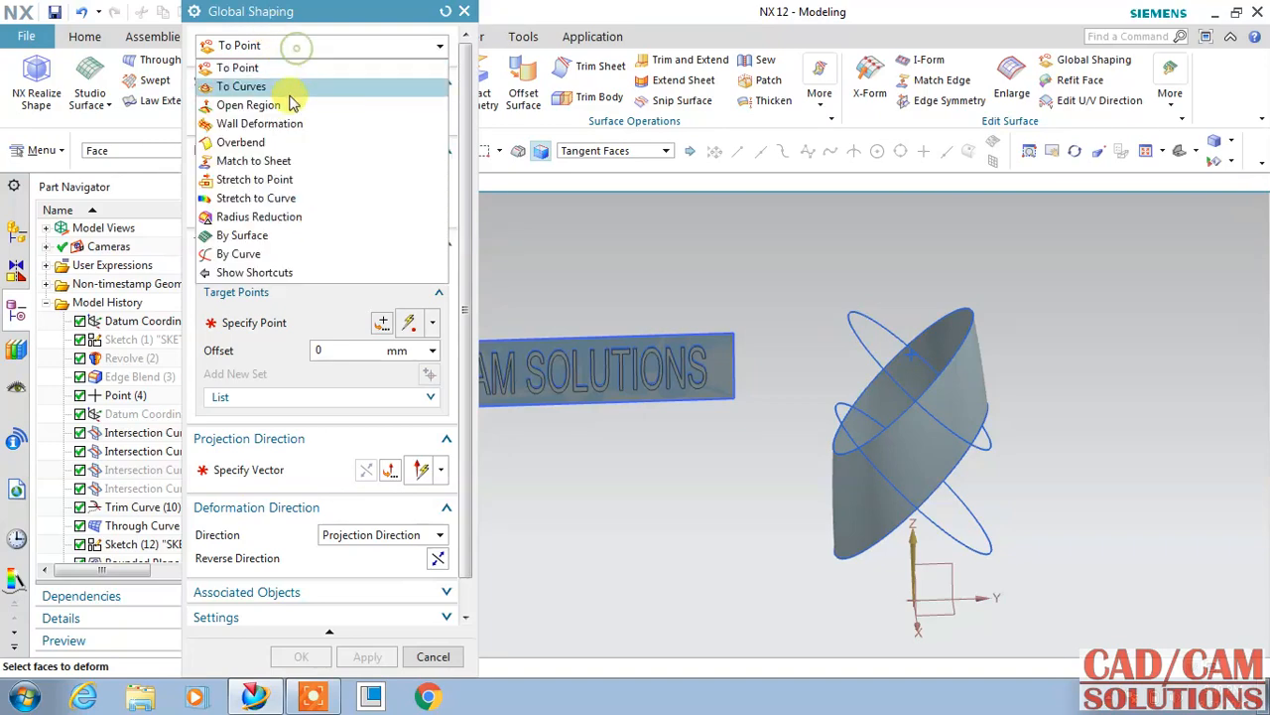
left_click(243, 235)
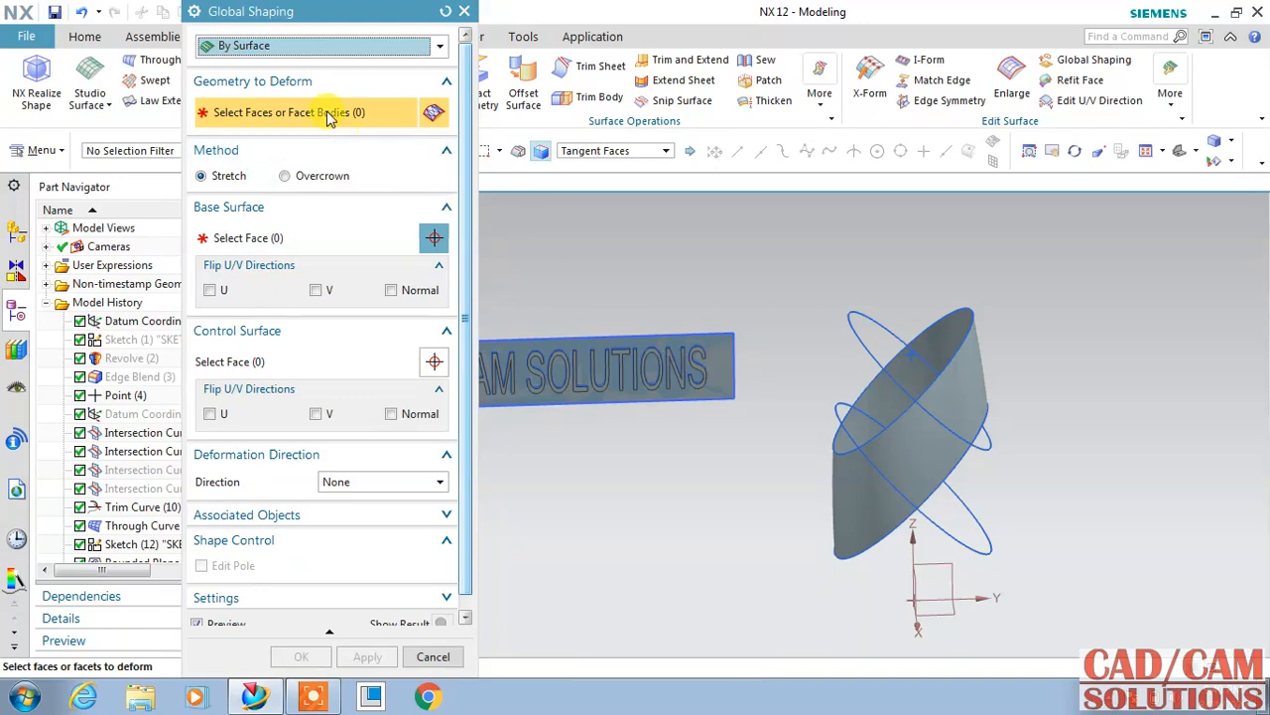
left_click(697, 363)
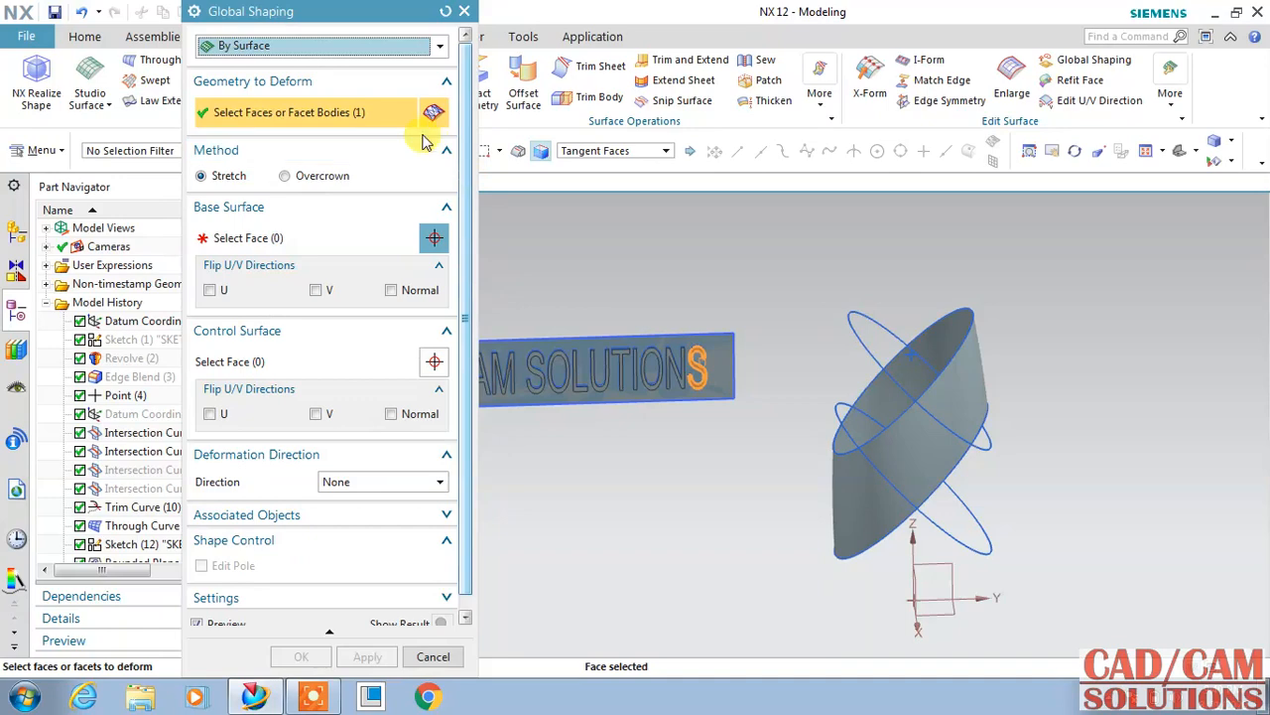
left_click(697, 366, "shift")
left_click(432, 656)
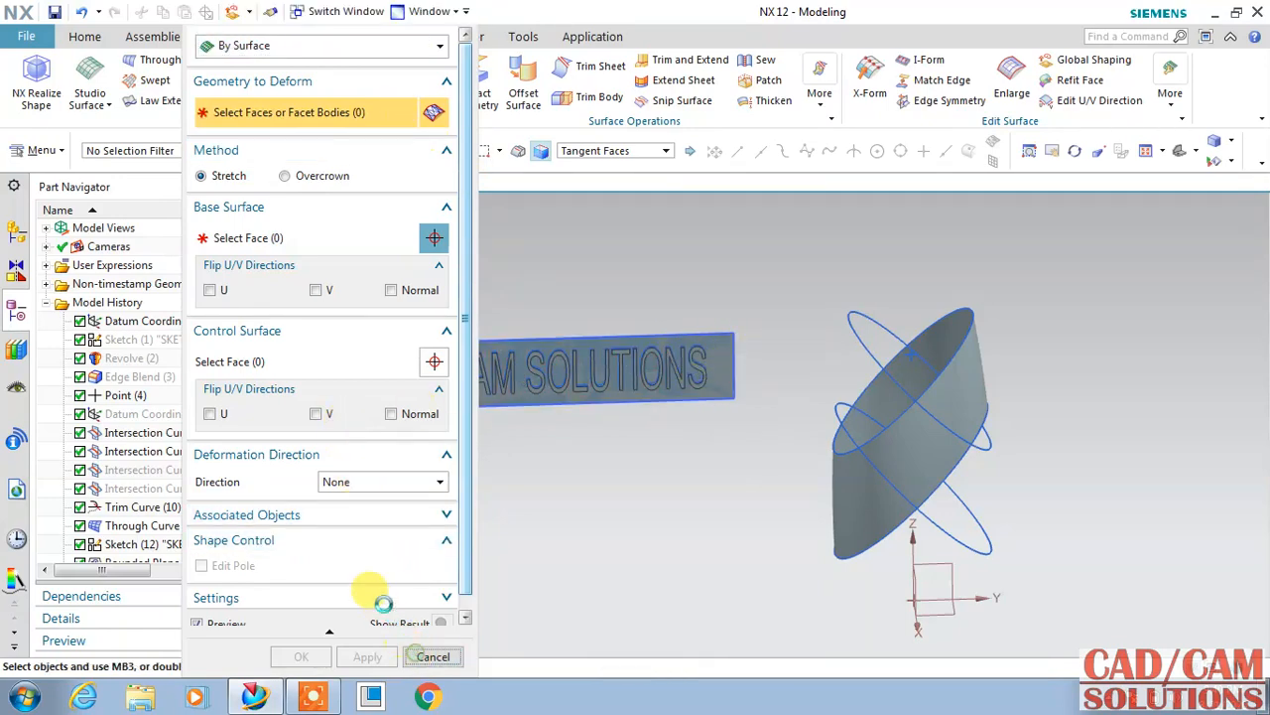
Step: Hide the Bounded Plane feature that overlaps the lettered sheet
scroll(251, 504, "down", 2)
scroll(251, 504, "down", 1)
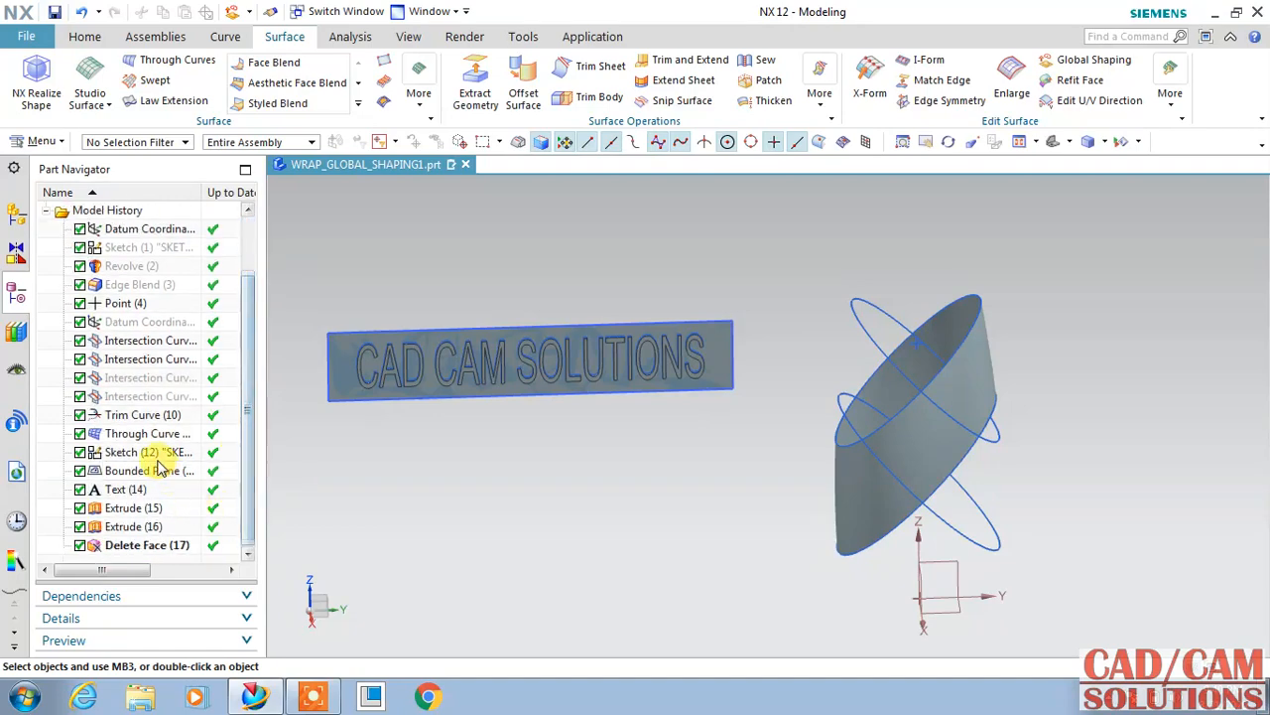
left_click(158, 470)
right_click(159, 470)
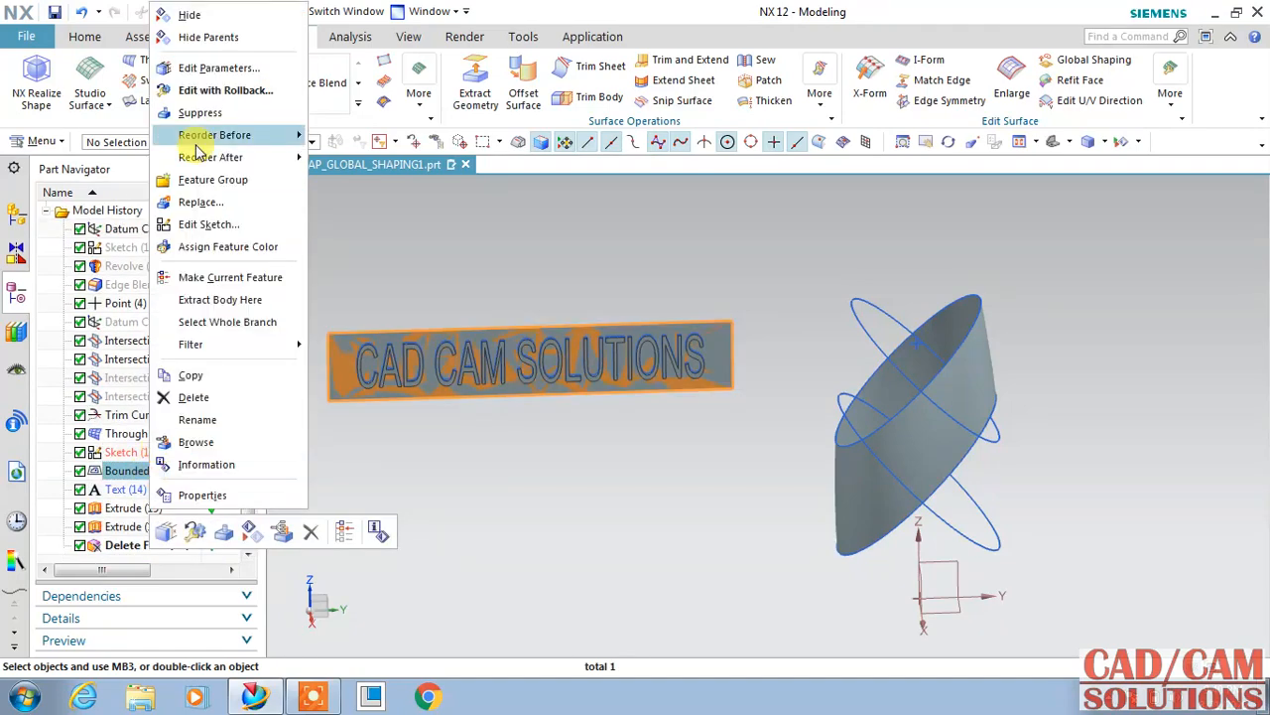
left_click(191, 16)
Step: Start Global Shaping and select the lettered sheet as the geometry to deform, using the Body Faces selection rule
left_click(1076, 59)
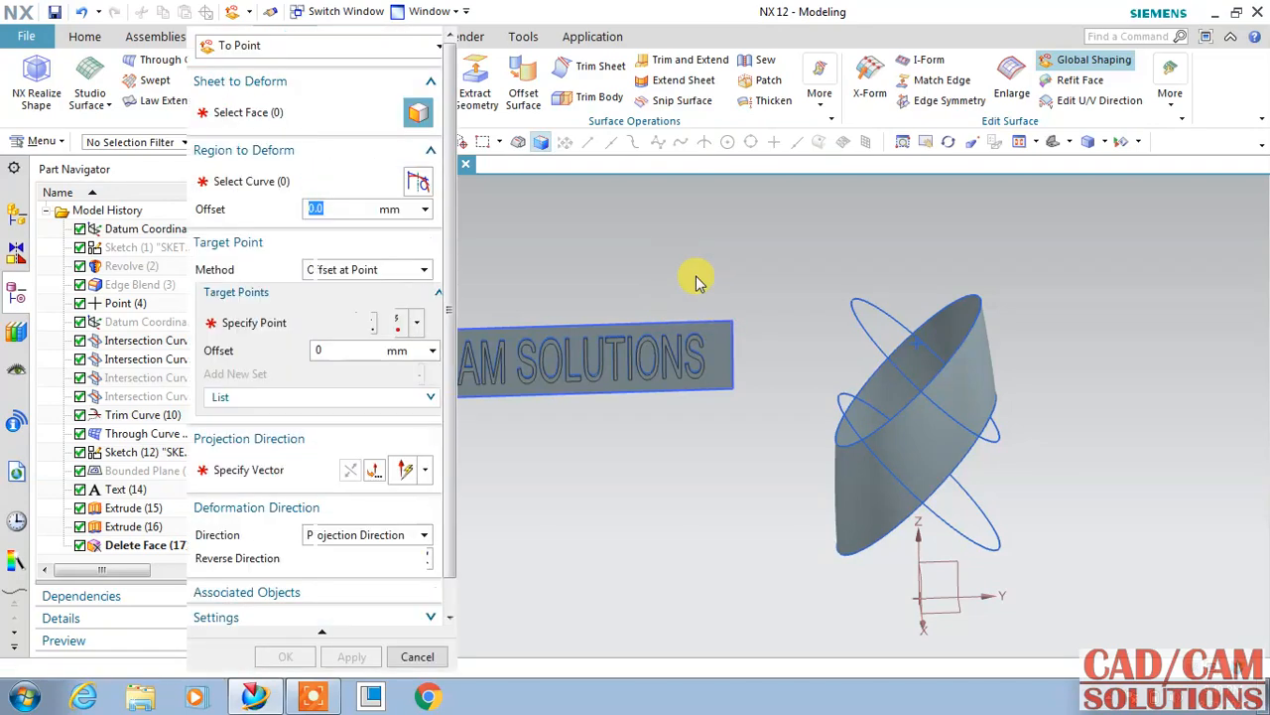
left_click(625, 153)
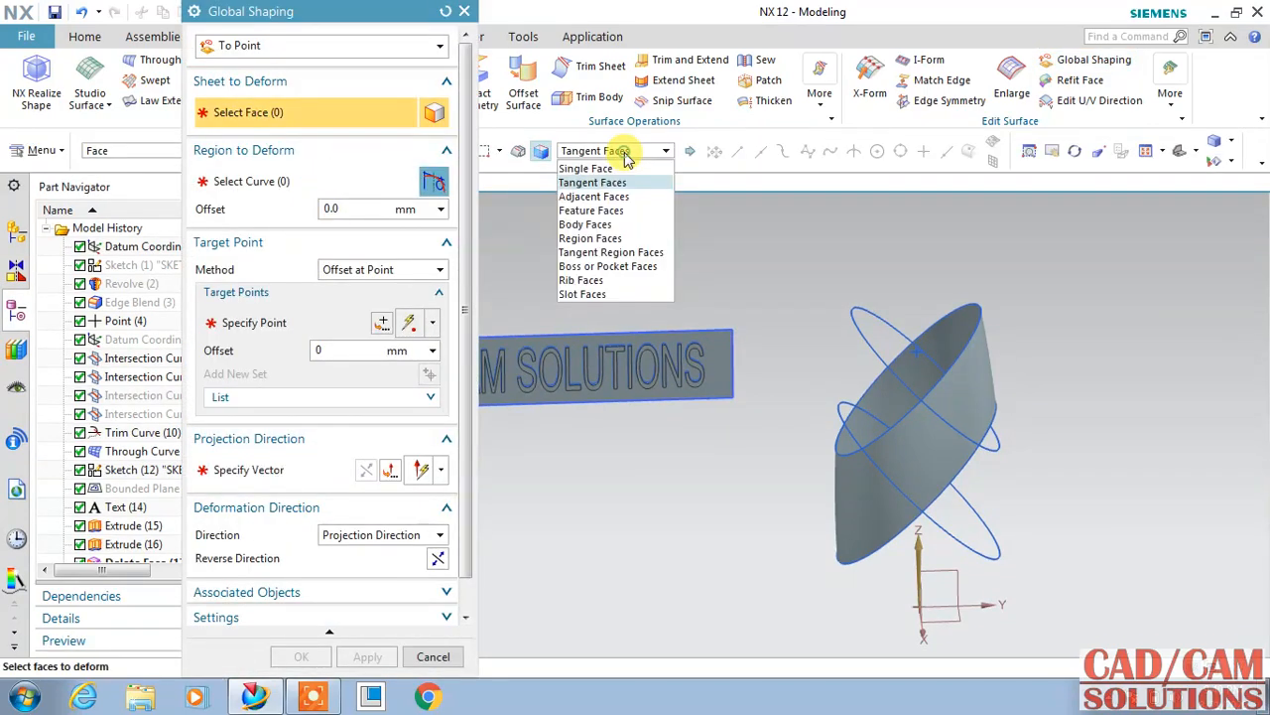
left_click(613, 224)
left_click(673, 341)
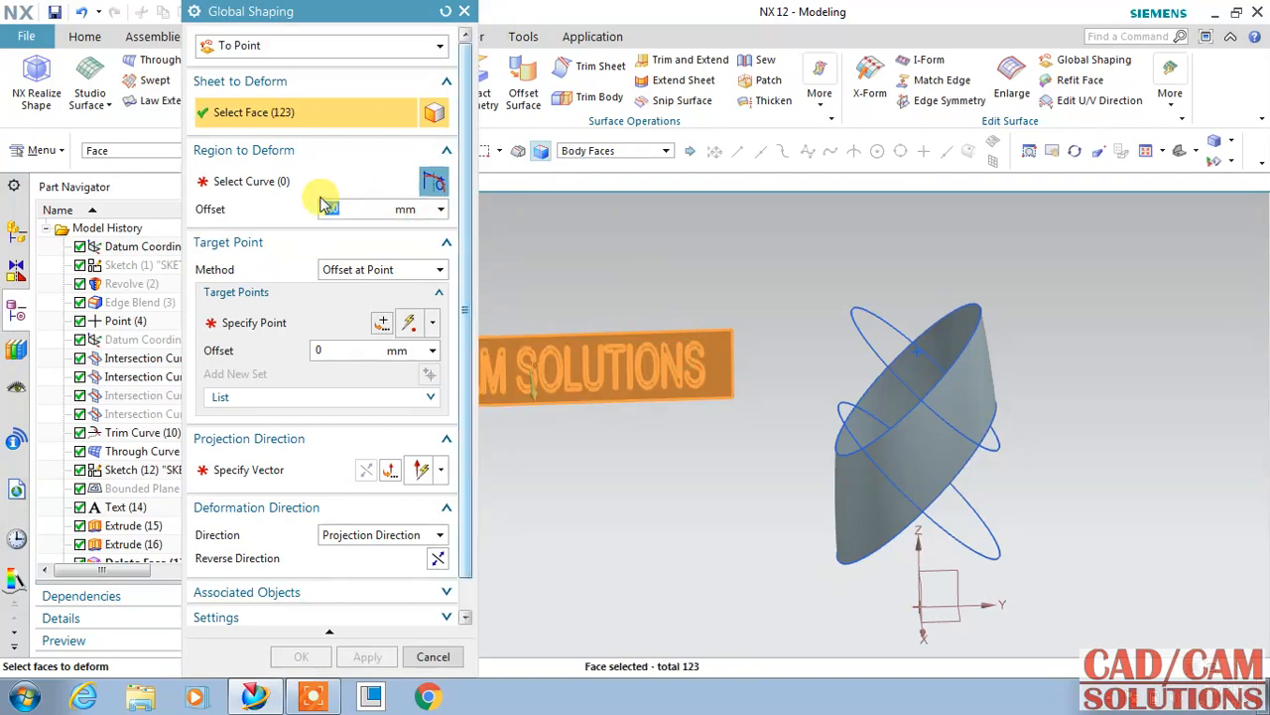
left_click(288, 183)
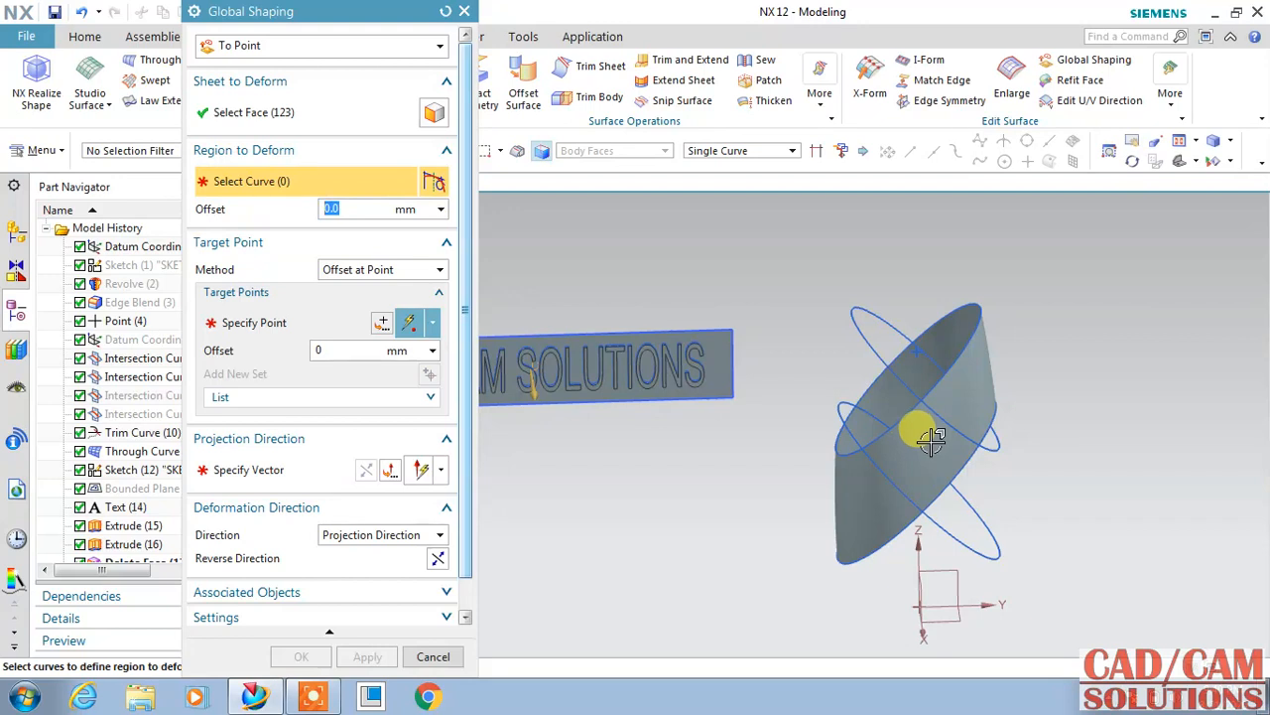
left_click(277, 329)
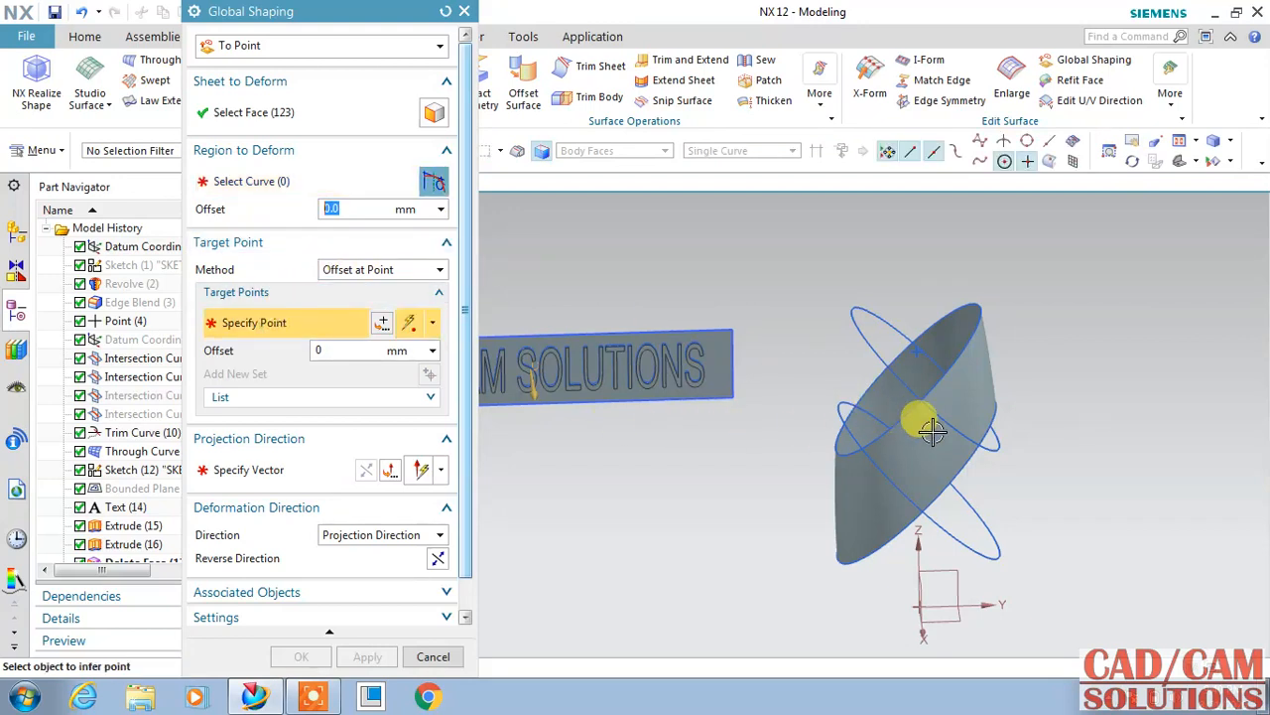
left_click(300, 186)
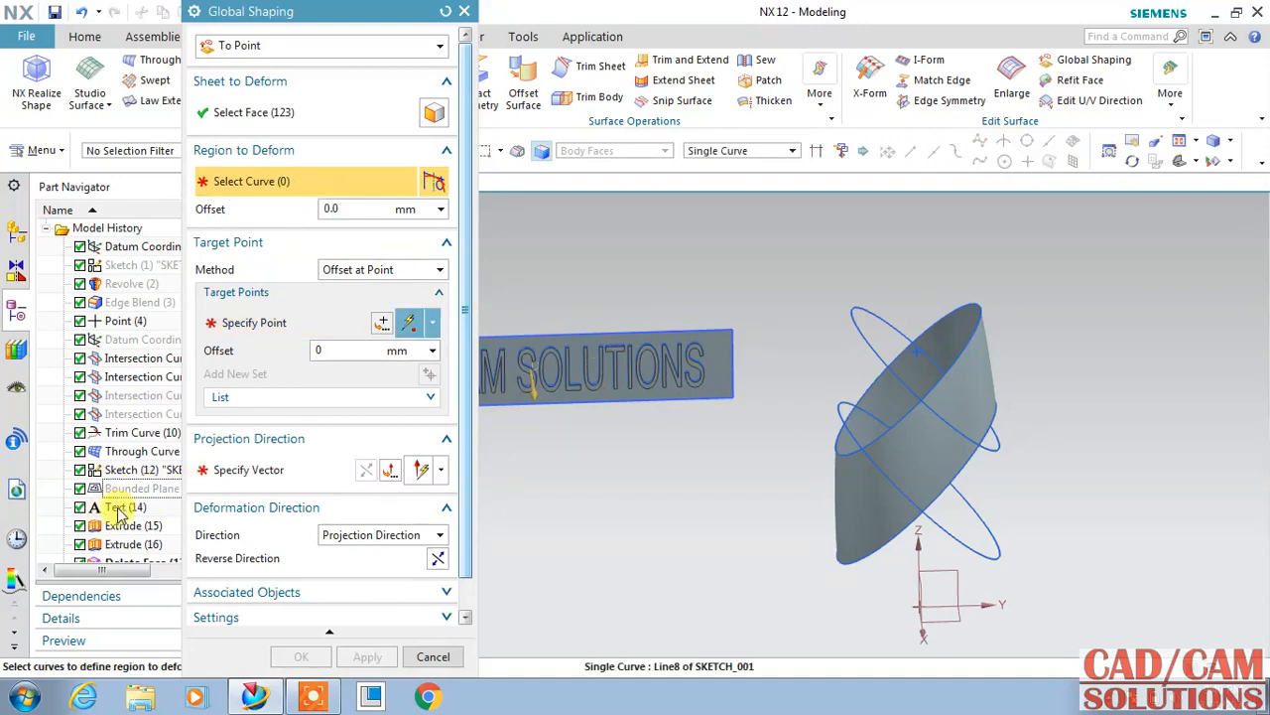
left_click(262, 117)
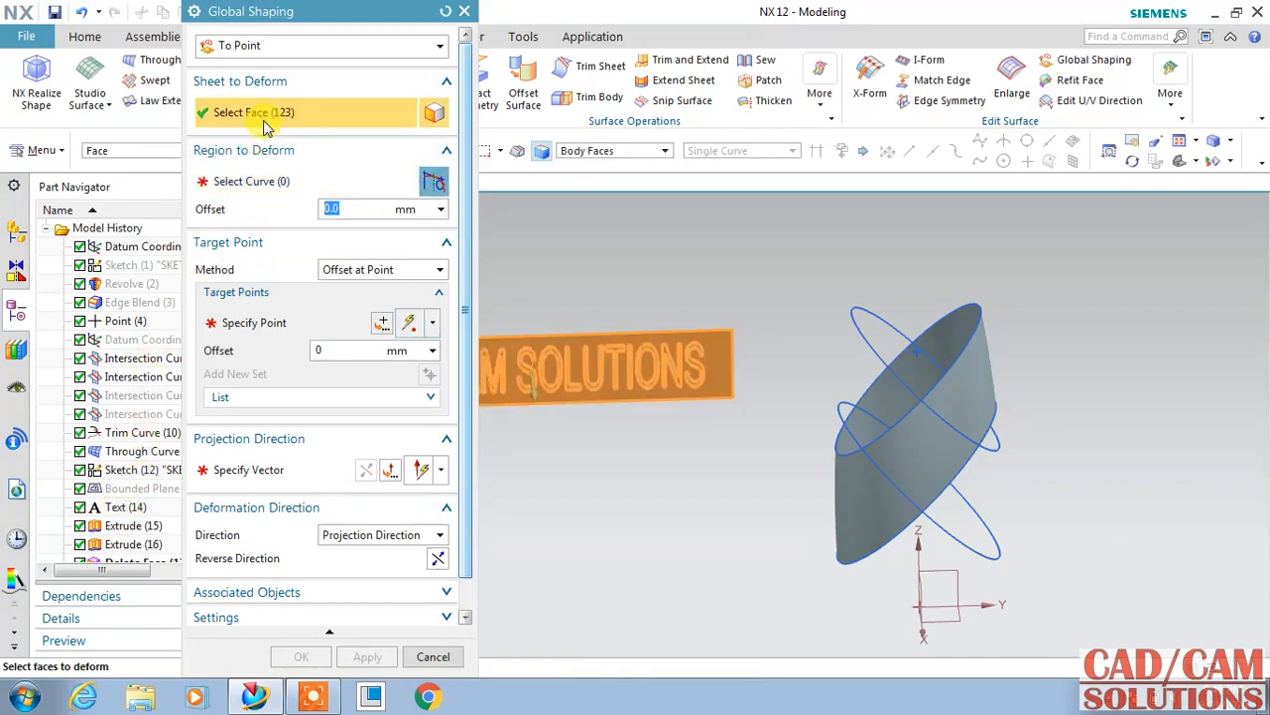
left_click(258, 179)
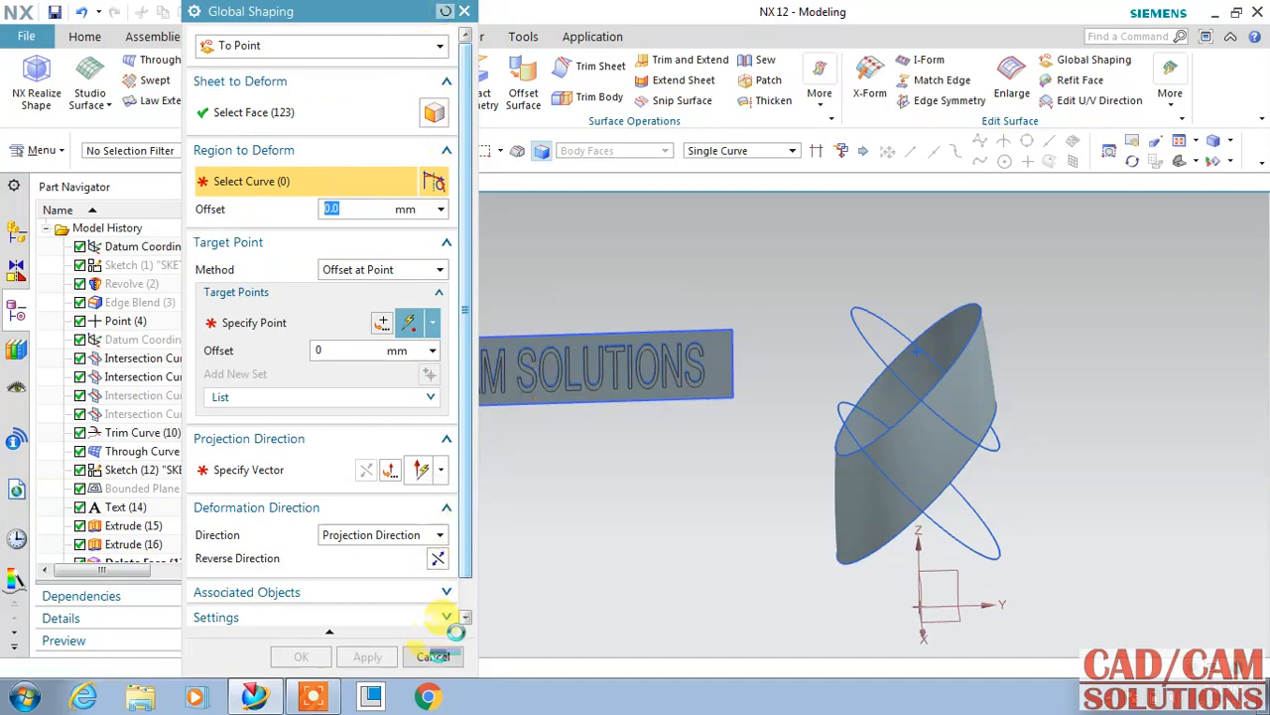
left_click(437, 539)
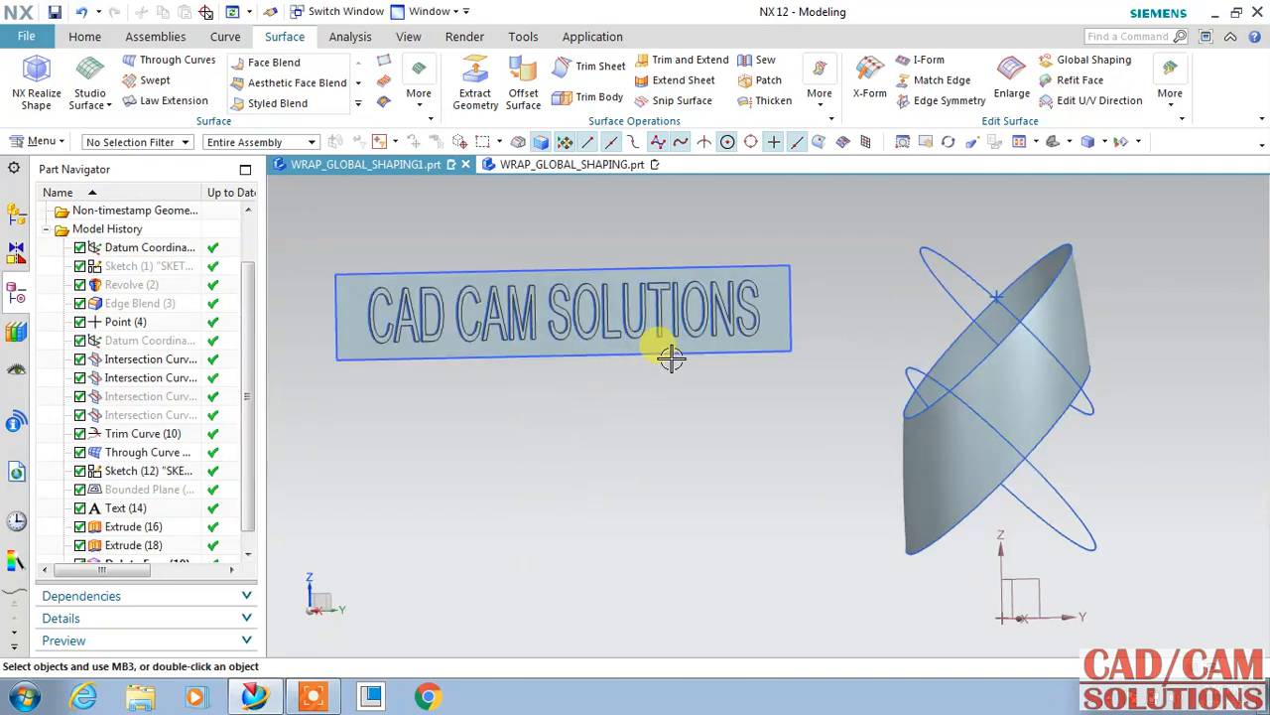
Step: Edit the rectangle sketch around the lettering, shorten it from both ends to about 198.6 mm, and finish the sketch
double_click(792, 292)
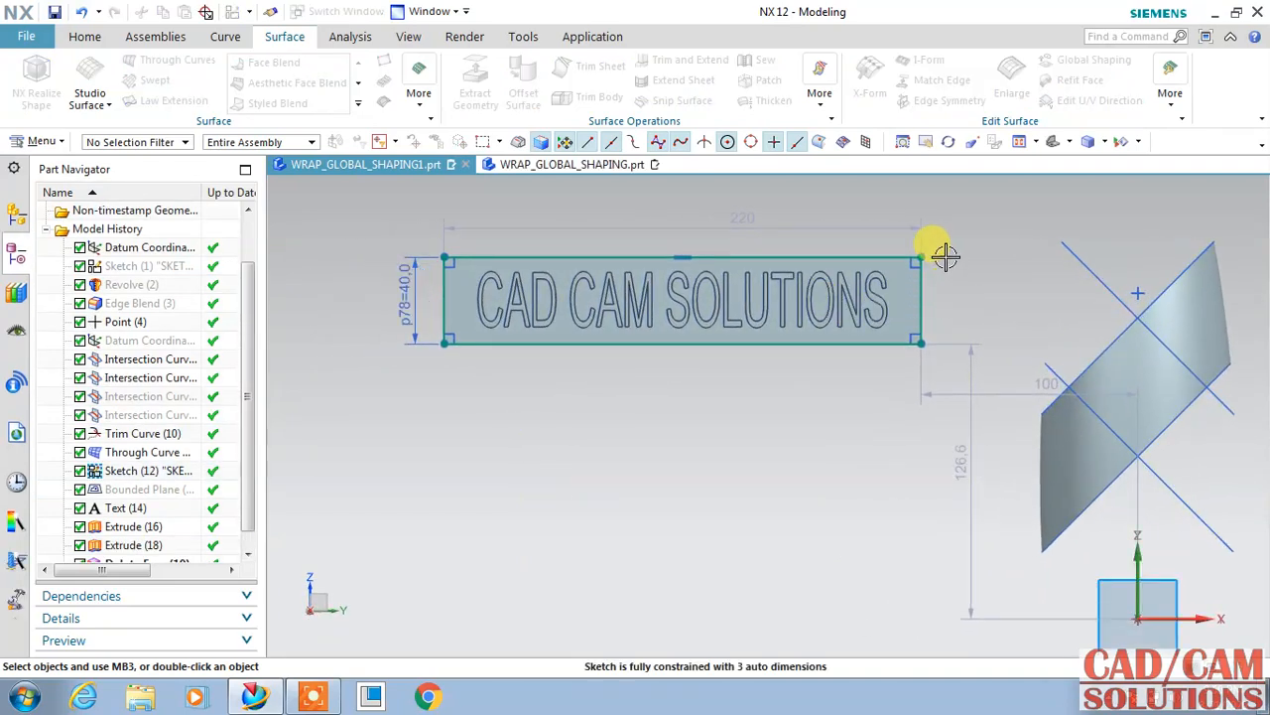
left_click_drag(917, 259, 898, 259)
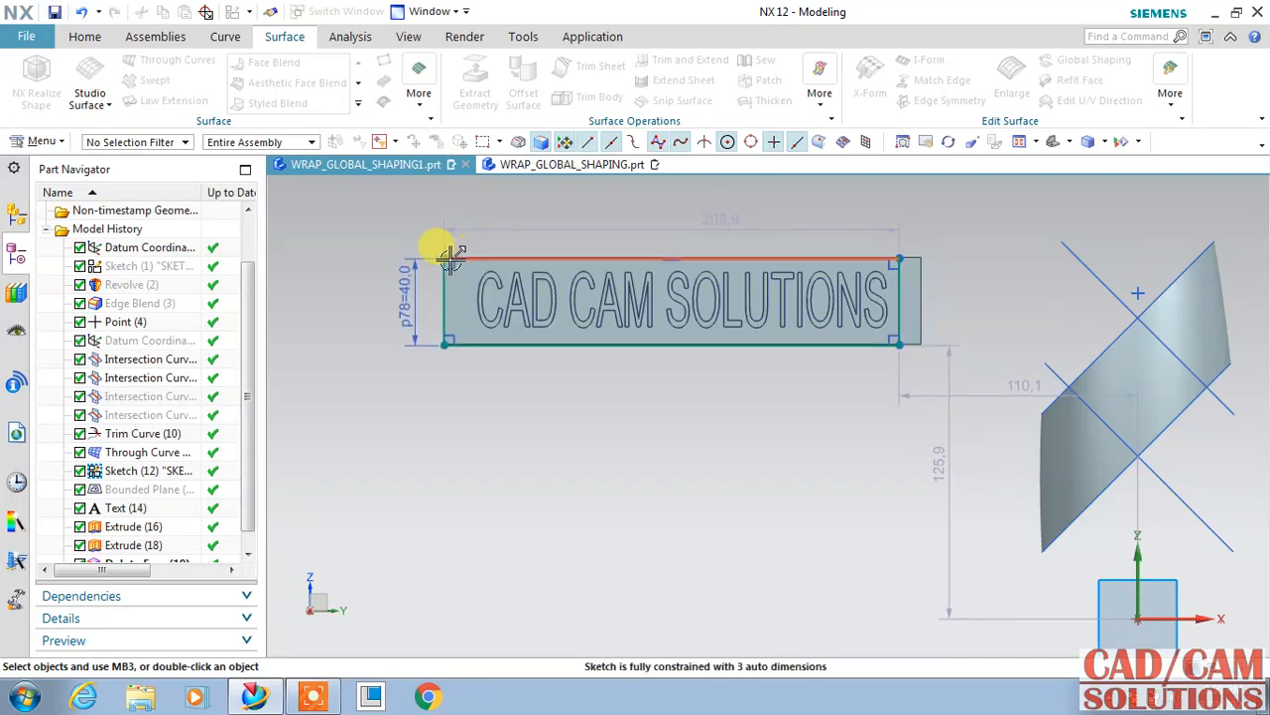
left_click_drag(446, 258, 471, 258)
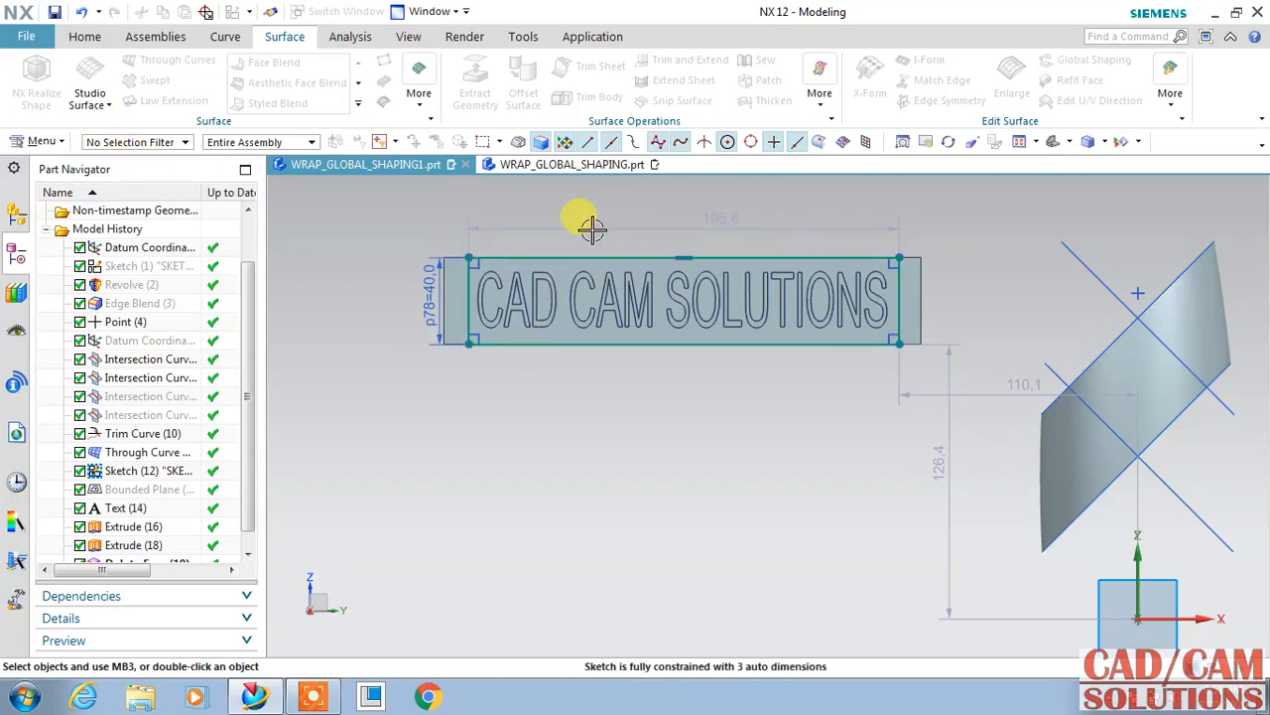
left_click(83, 38)
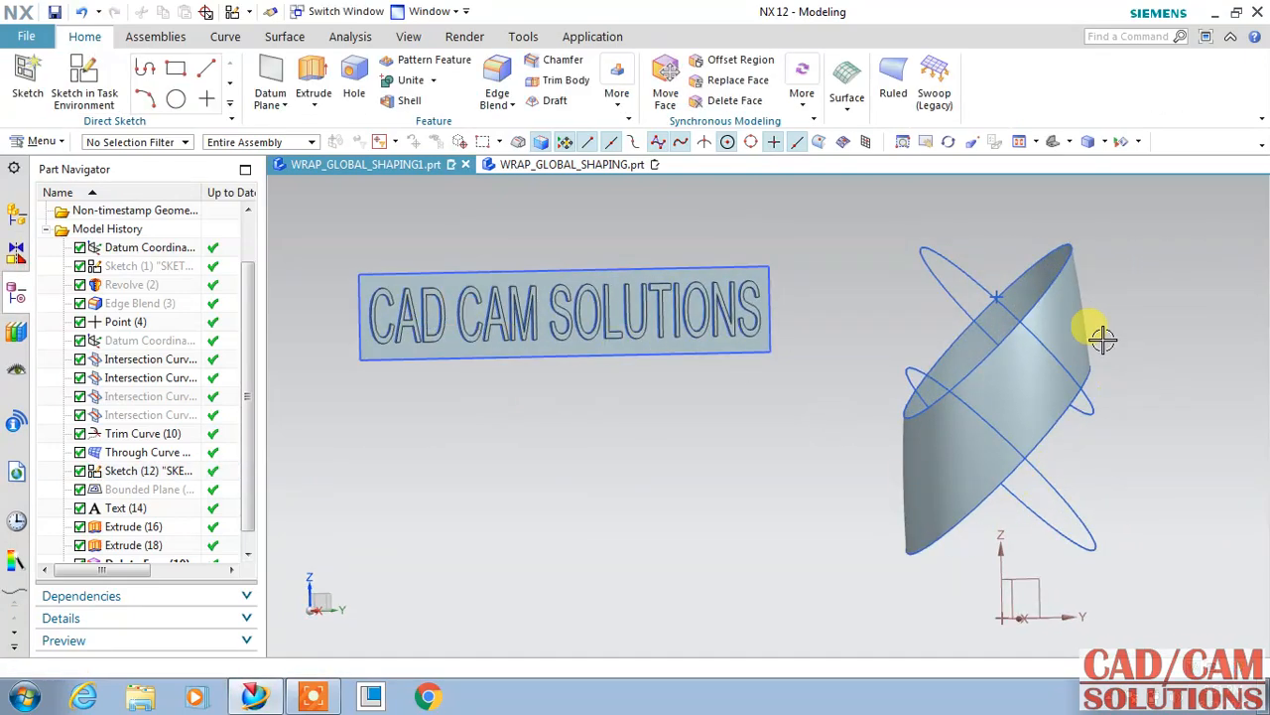
Step: Start a linear Pattern Feature of the two extrudes and the Delete Face feature, with its direction along the Y-axis away from the band
middle_click_drag(604, 397, 748, 445)
left_click(415, 63)
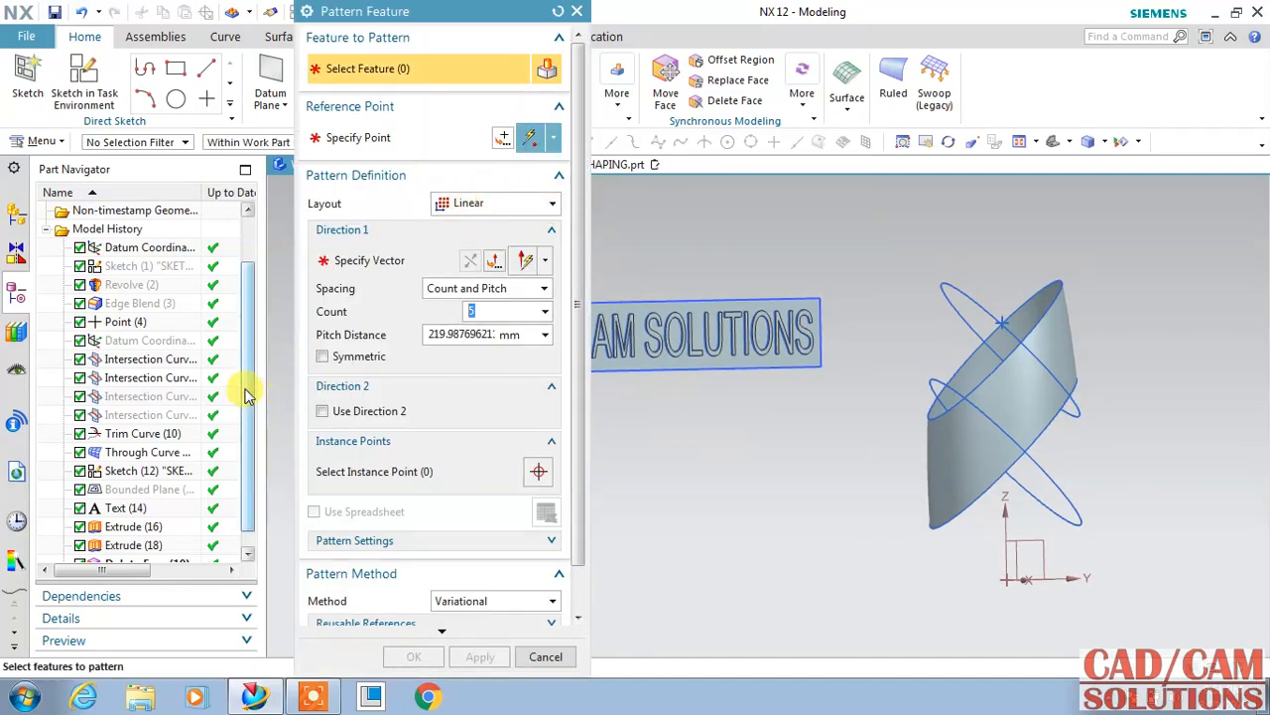
scroll(238, 447, "down", 1)
left_click(142, 509)
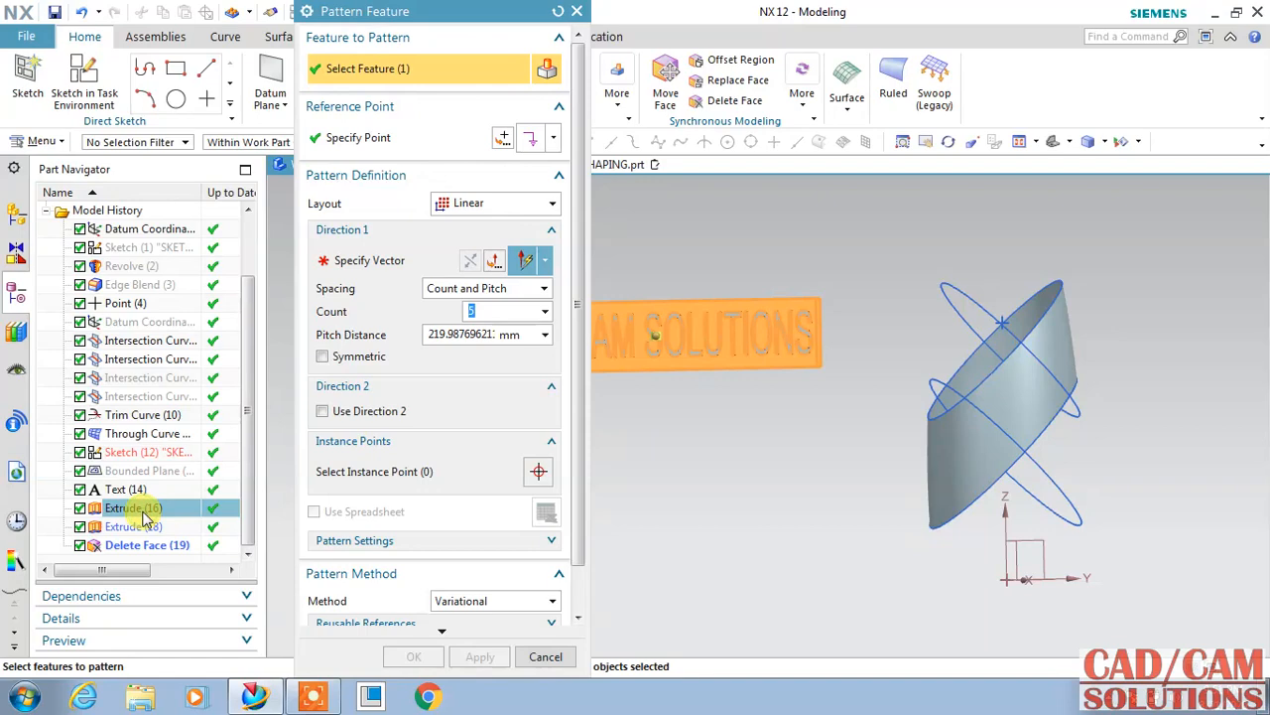
left_click(142, 526, "ctrl")
left_click(146, 545, "ctrl")
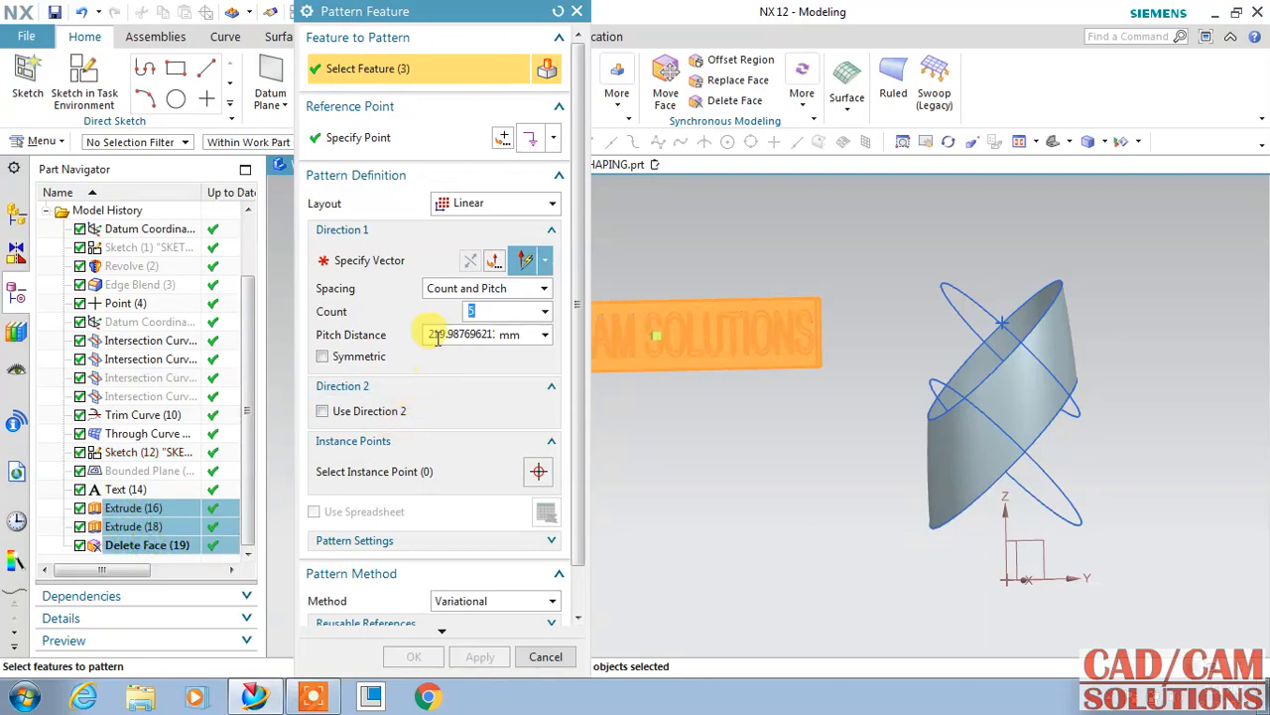
left_click(397, 261)
middle_click_drag(692, 381, 1027, 401, "shift")
left_click(1092, 410)
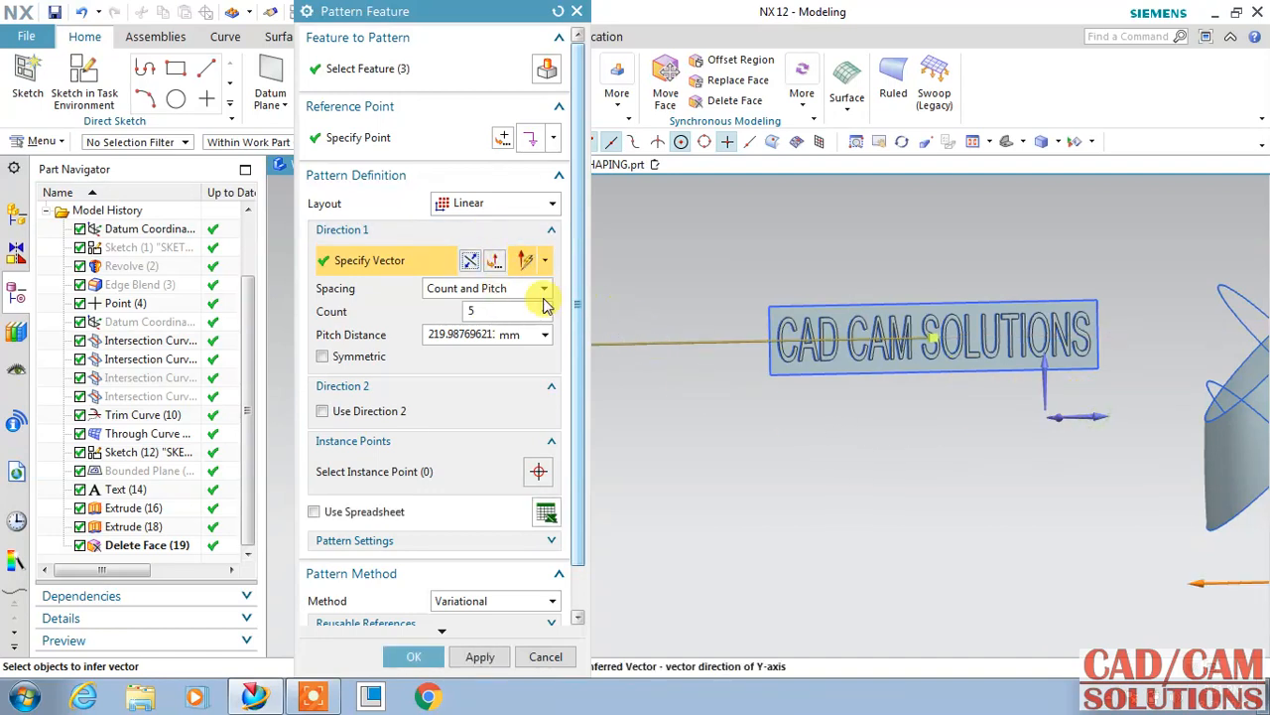
Step: Try to define the pattern's pitch distance by measuring along the lower edge of the lettered plate
left_click(545, 338)
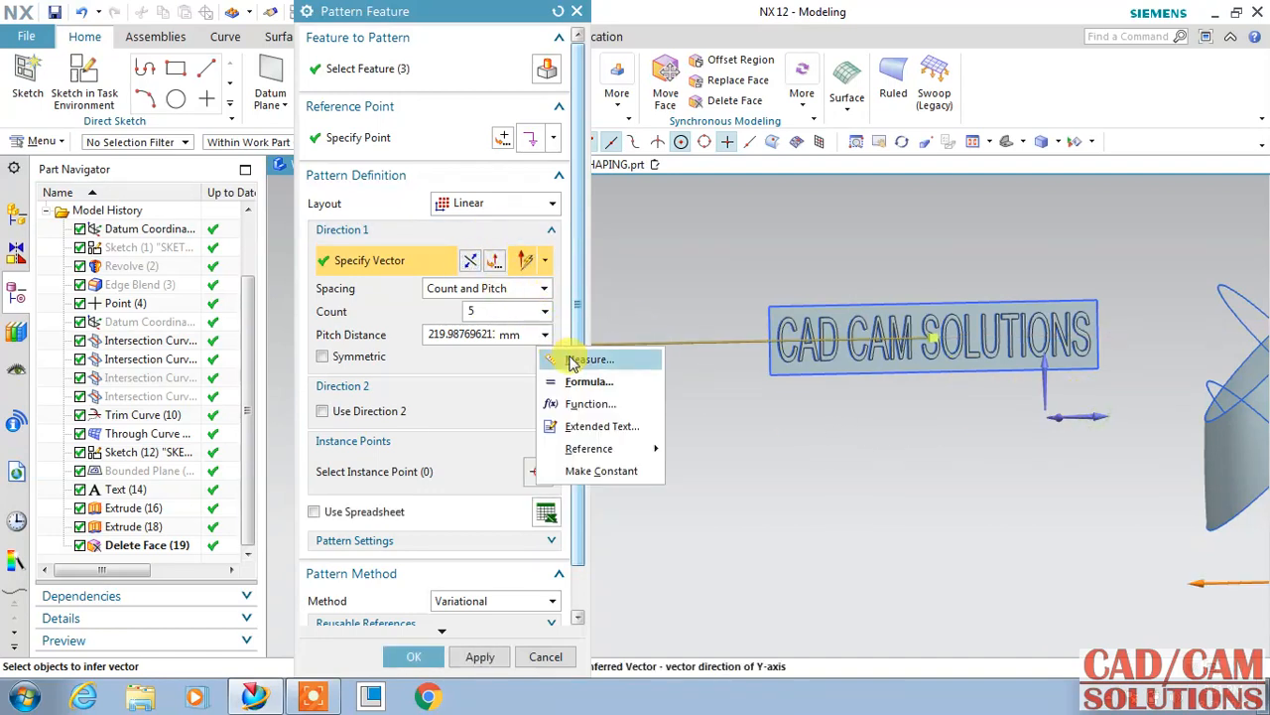
left_click(574, 359)
left_click(1095, 369)
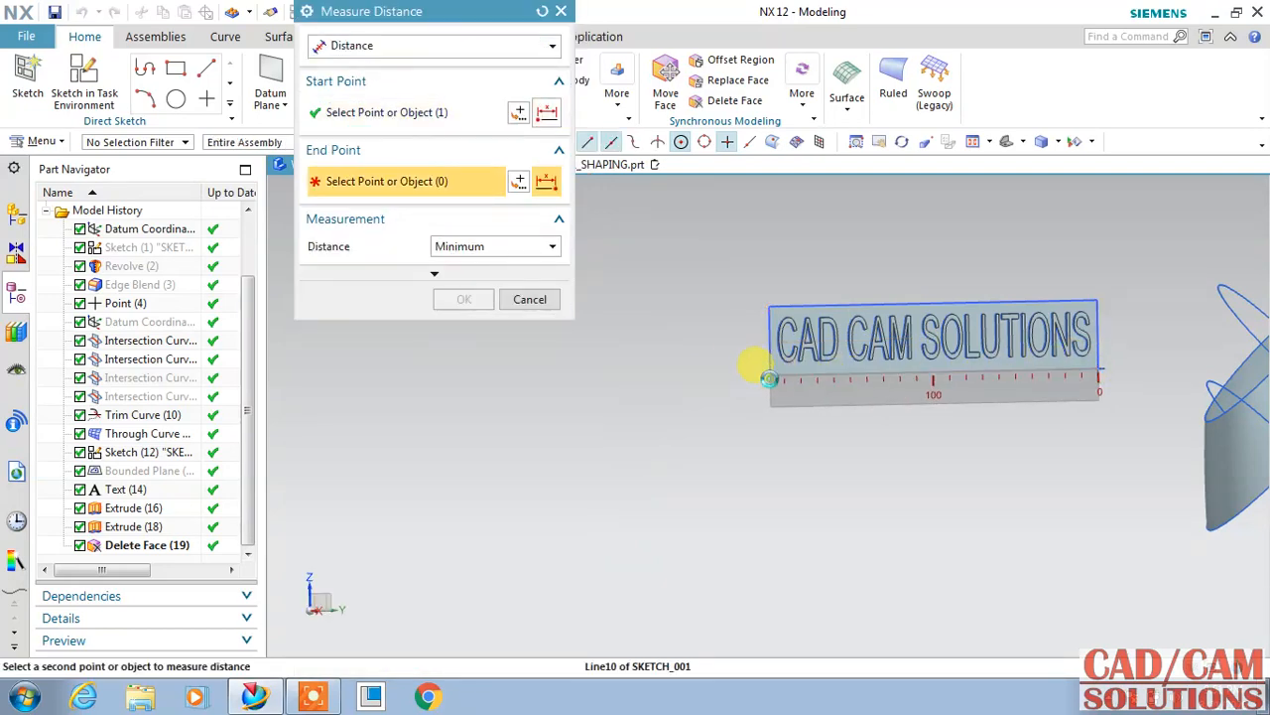
left_click(771, 372)
left_click(462, 300)
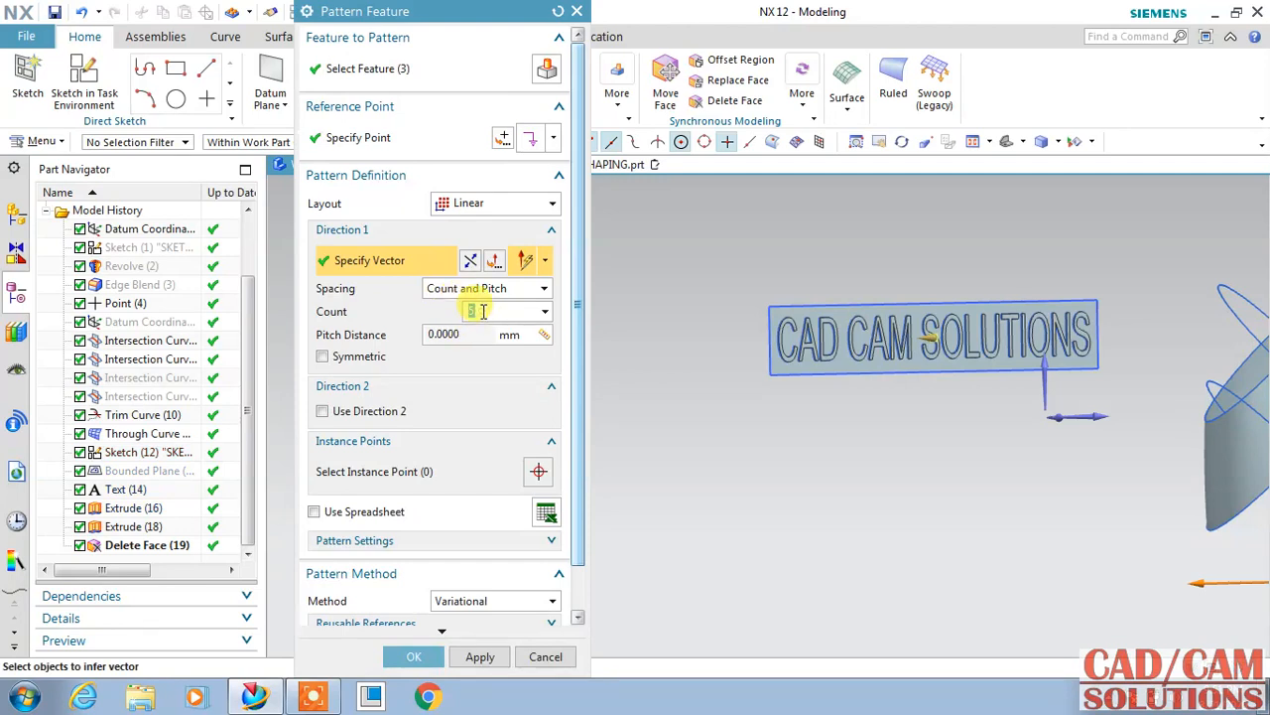
Step: Create the linear pattern with a count of 2 and the pitch distance measured between the plate's two lower corners
left_click(545, 336)
left_click(581, 359)
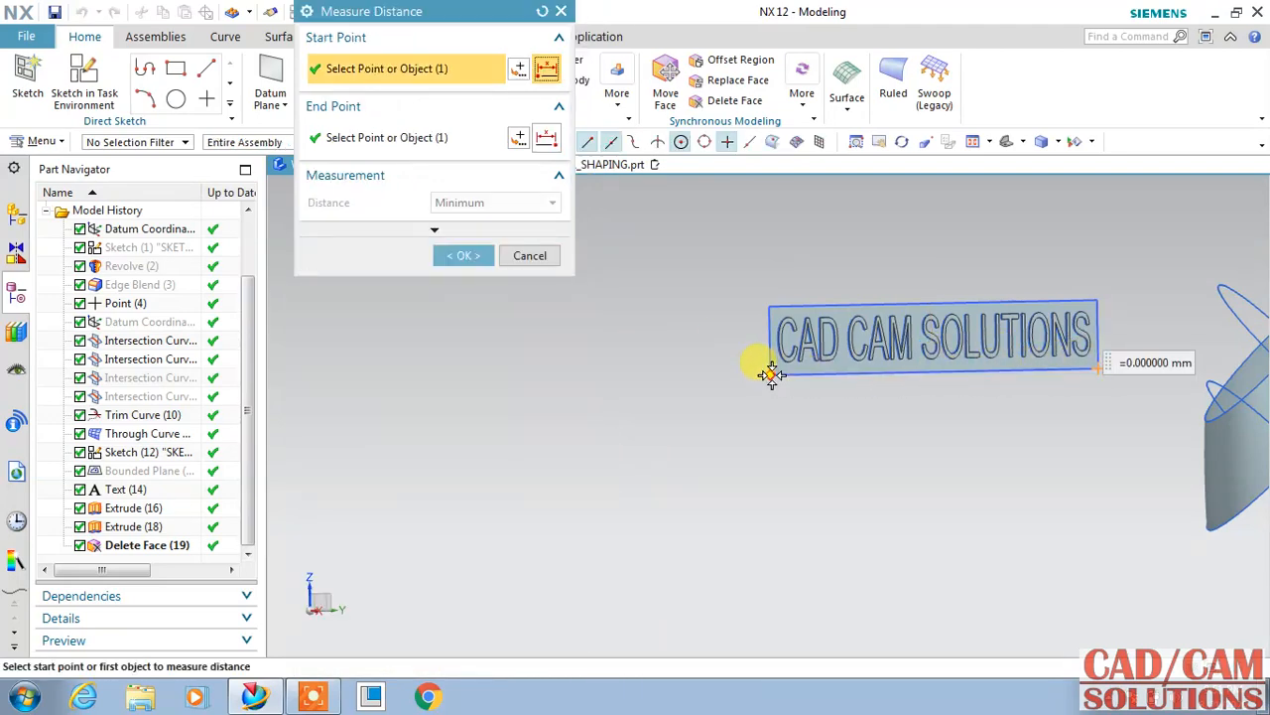
left_click(1099, 371)
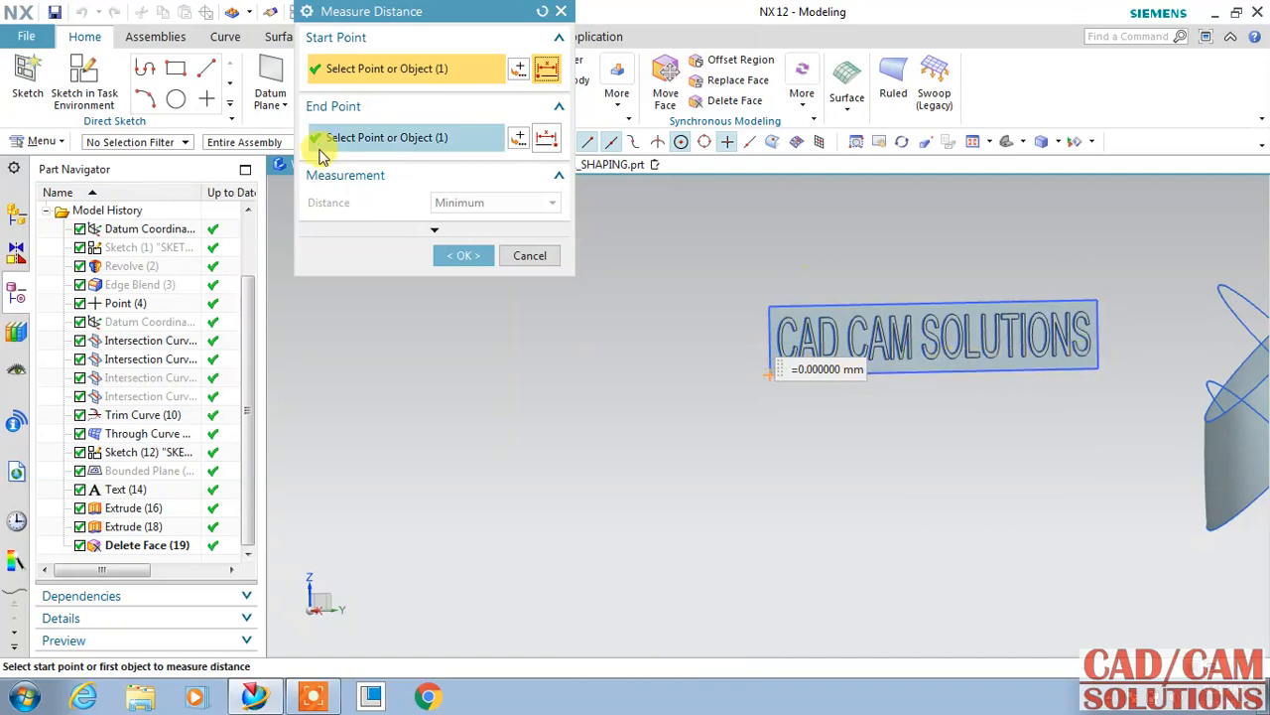
left_click(1096, 366)
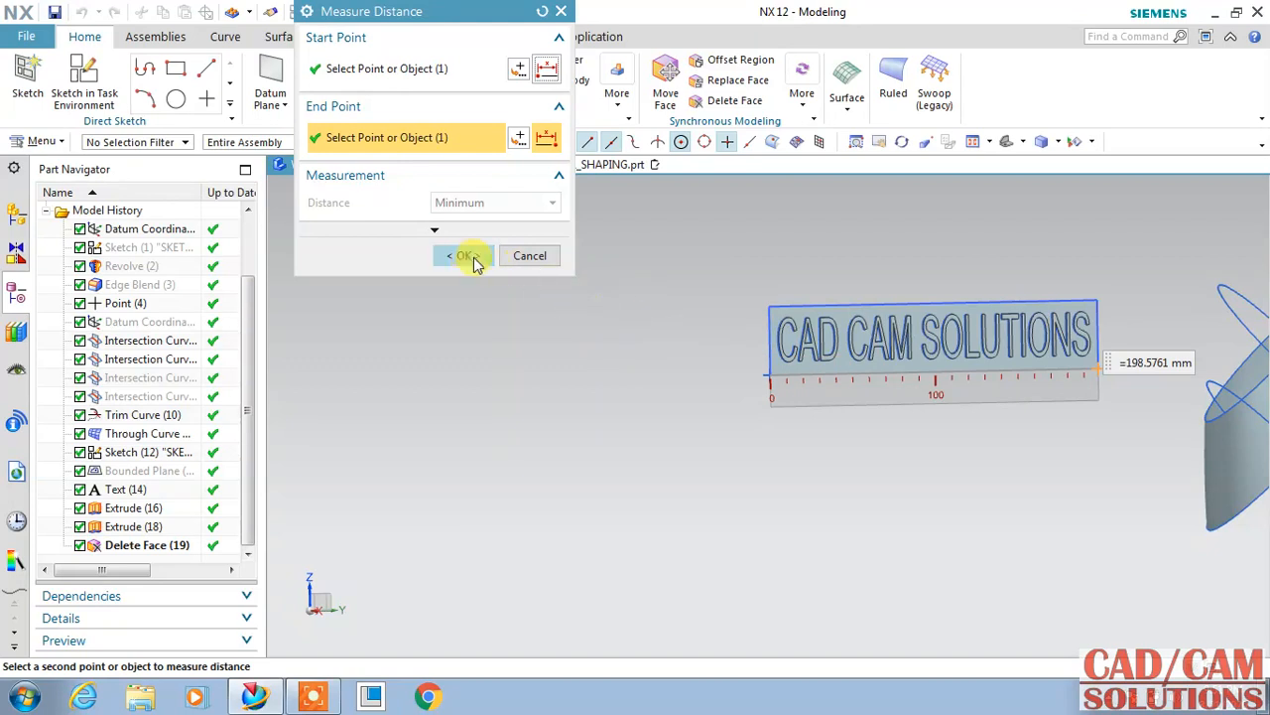
left_click(462, 254)
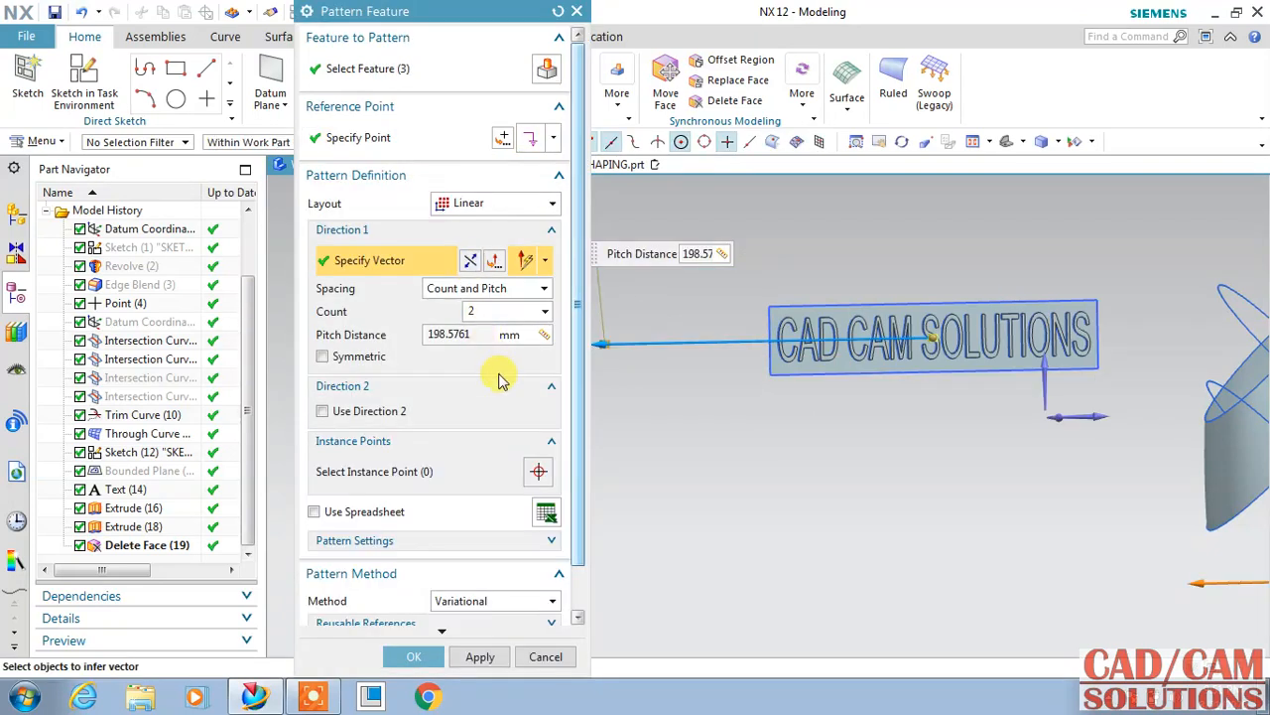
scroll(501, 380, "down", 1)
left_click(555, 609)
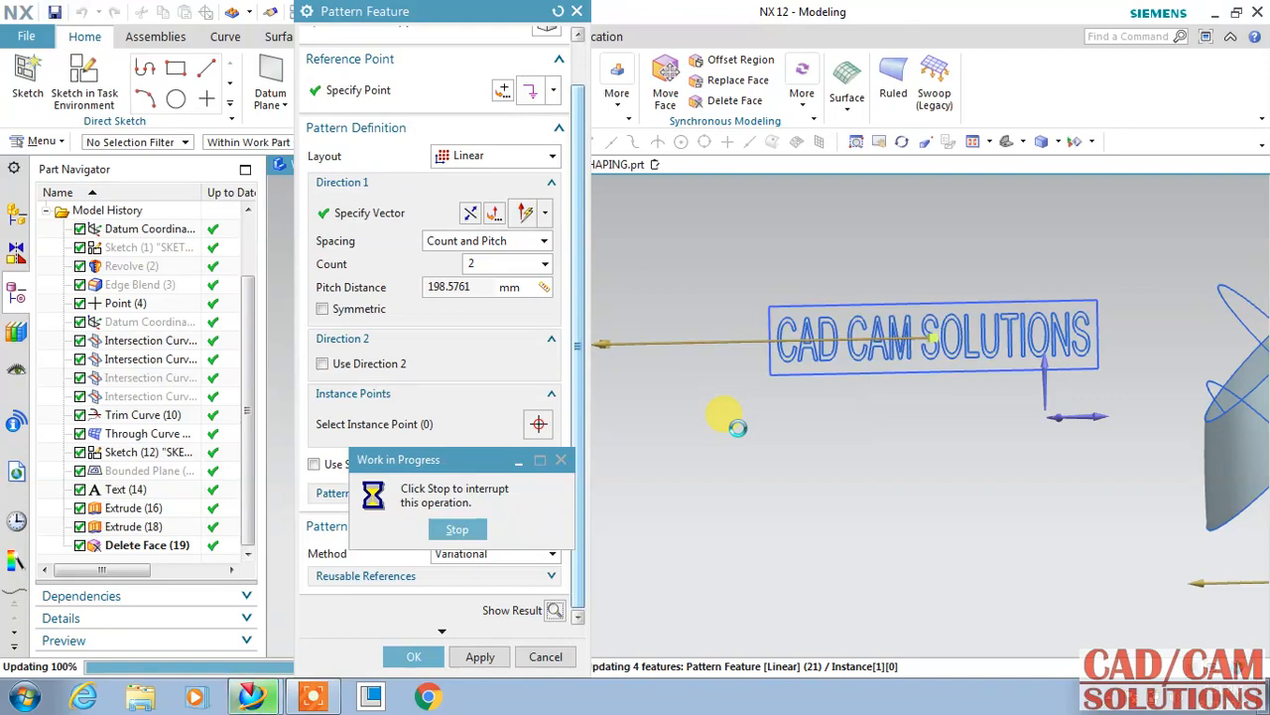
left_click(414, 656)
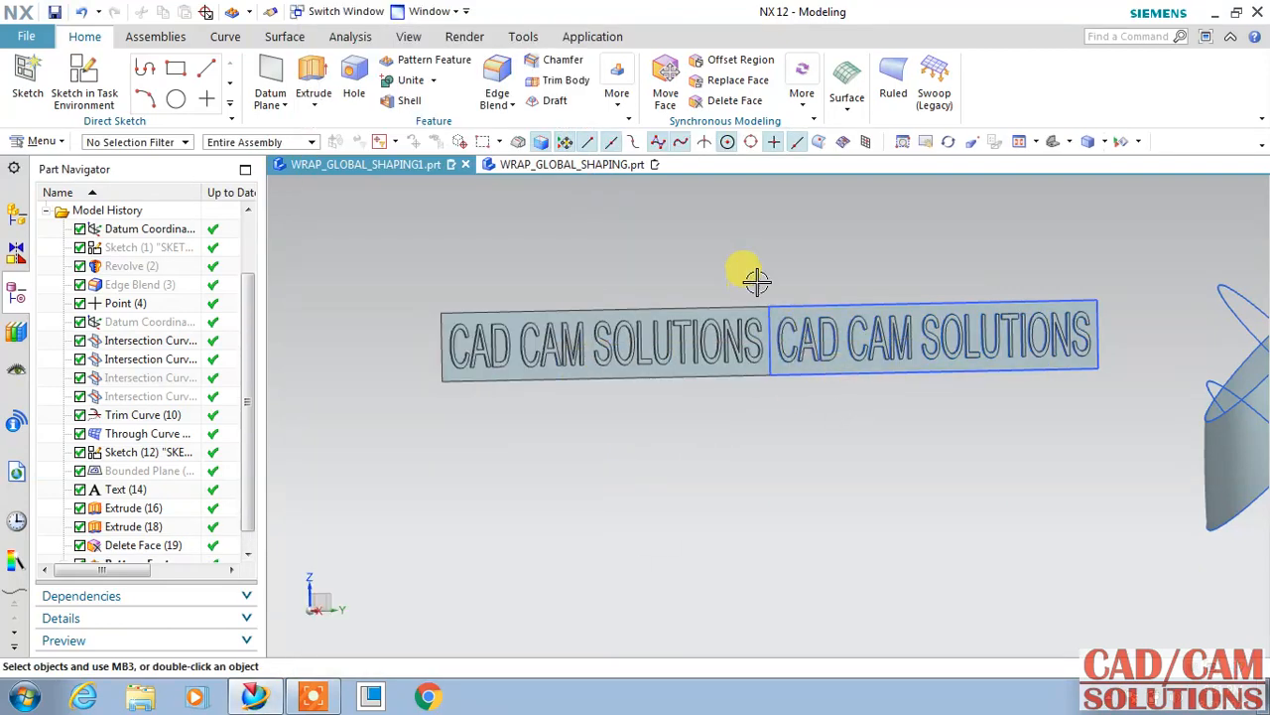
Step: Create a Bounded Plane from the outer edges enclosing both adjoining lettered plates
middle_click_drag(760, 279, 746, 308)
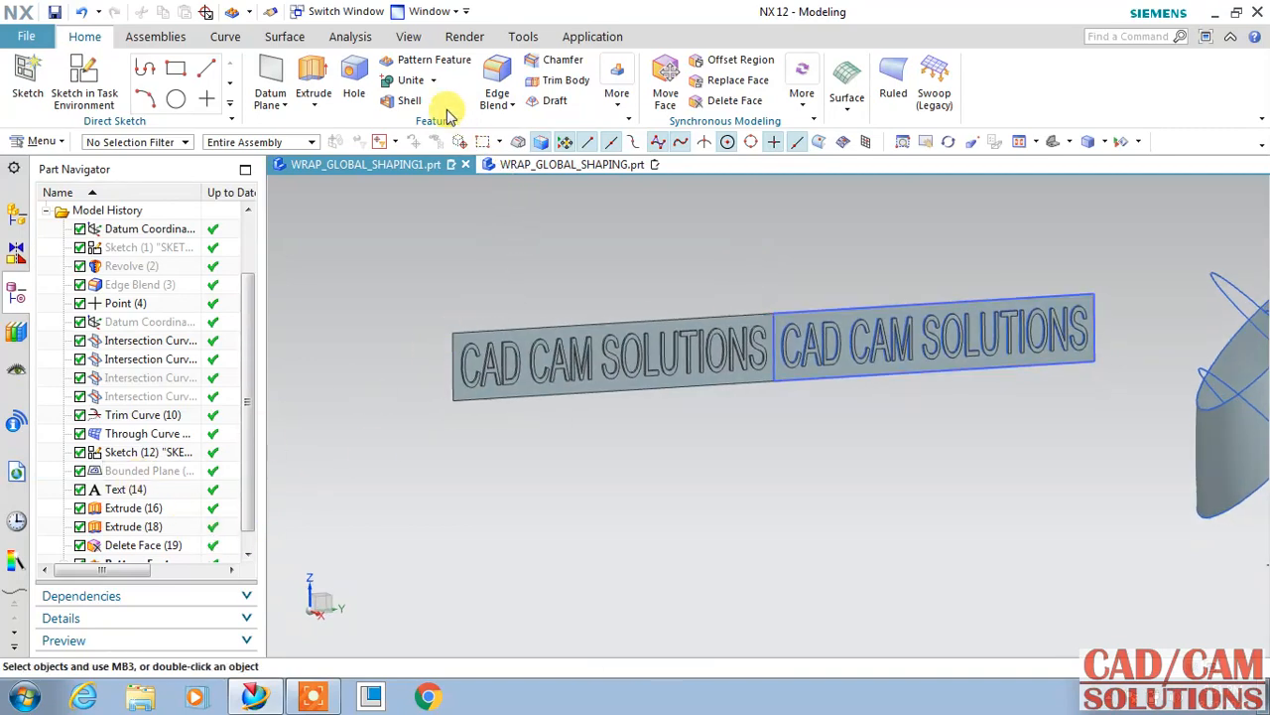
left_click(282, 36)
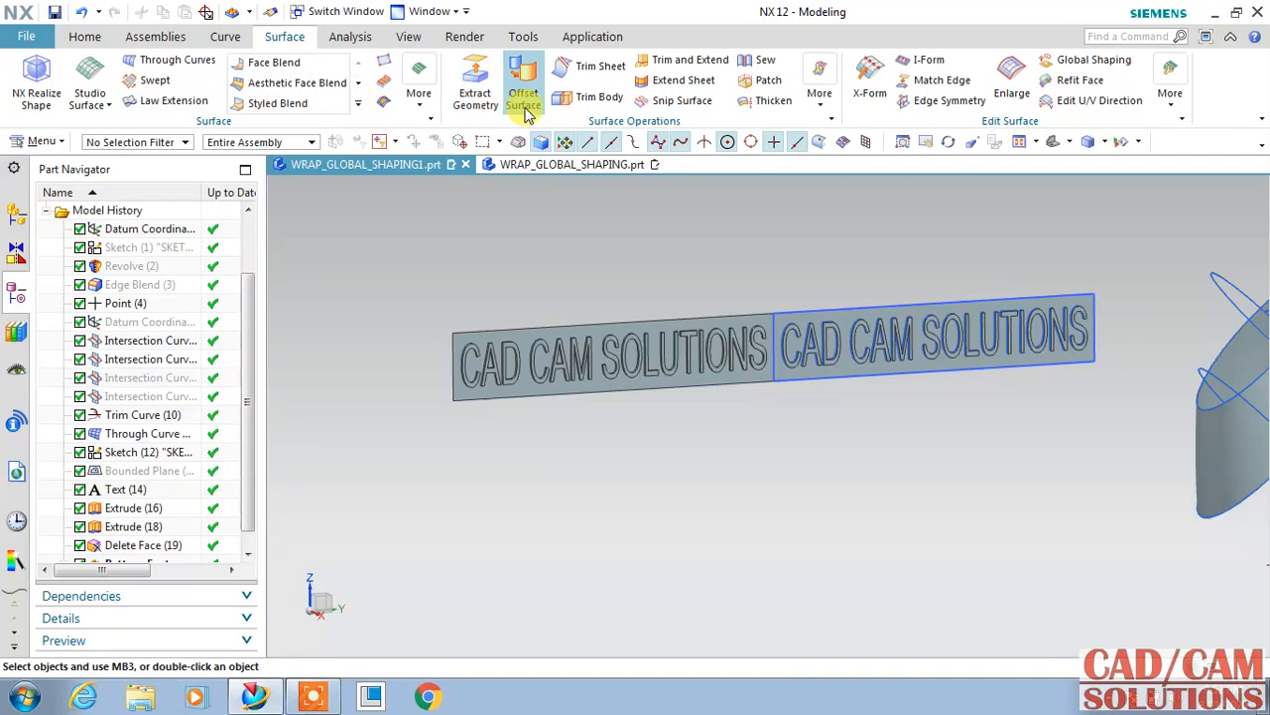
left_click(419, 95)
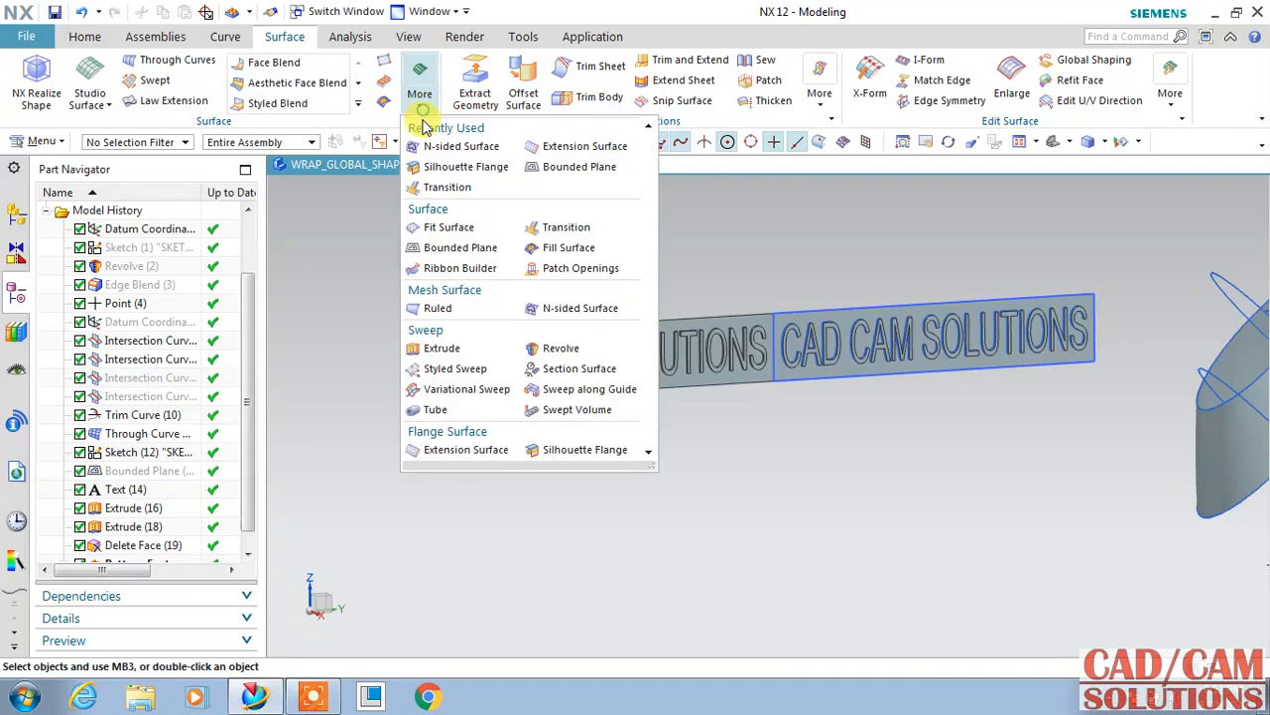
left_click(456, 246)
left_click(560, 330)
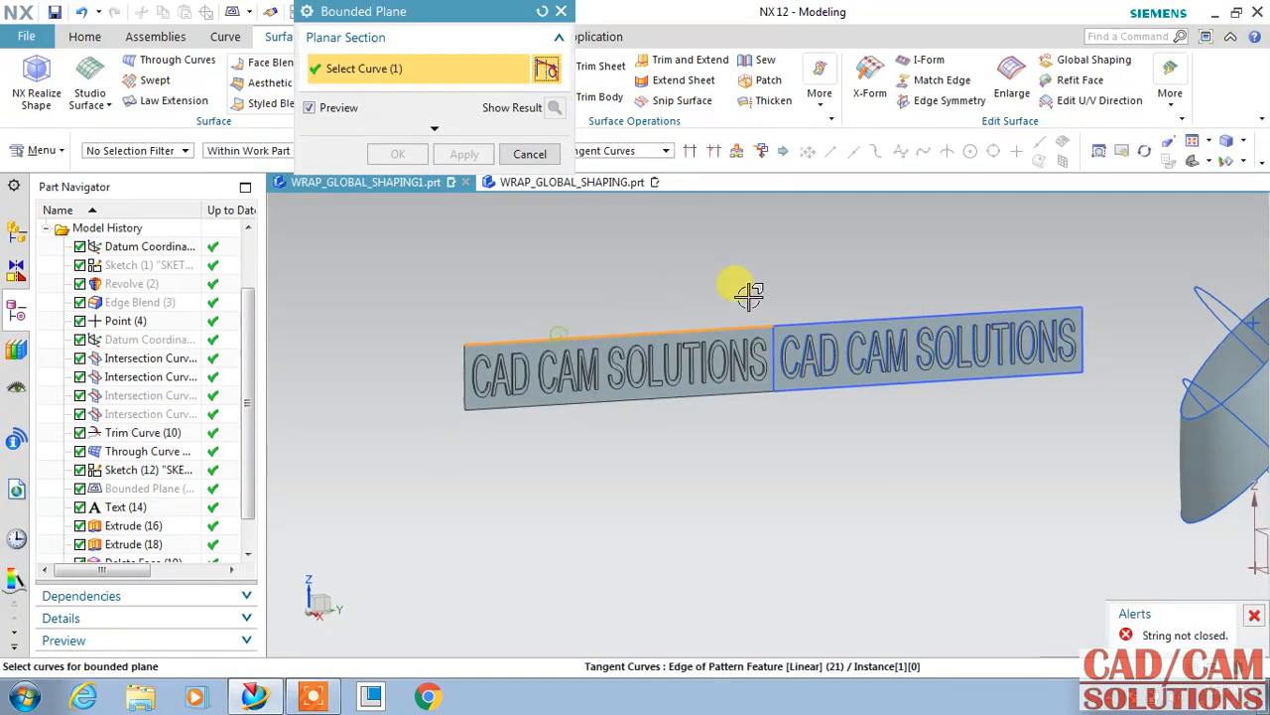
left_click(1030, 310)
left_click(863, 385)
left_click(704, 398)
left_click(531, 389)
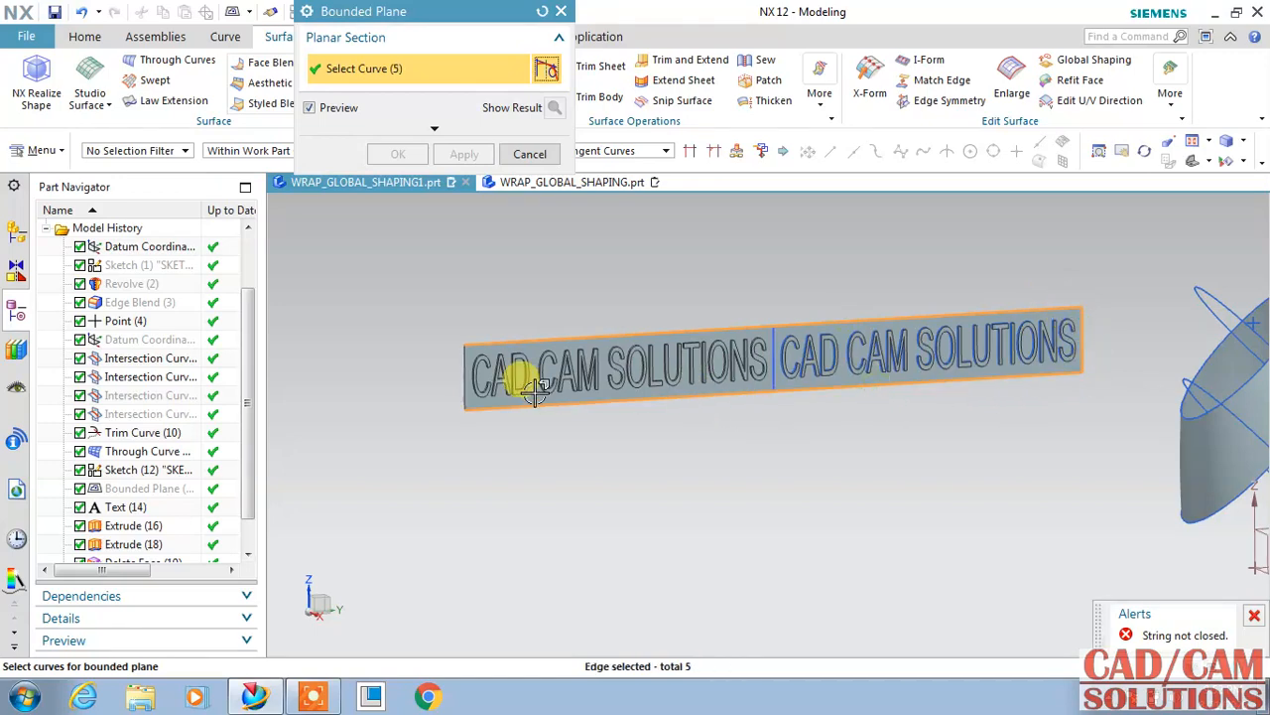
left_click(454, 370)
left_click(397, 155)
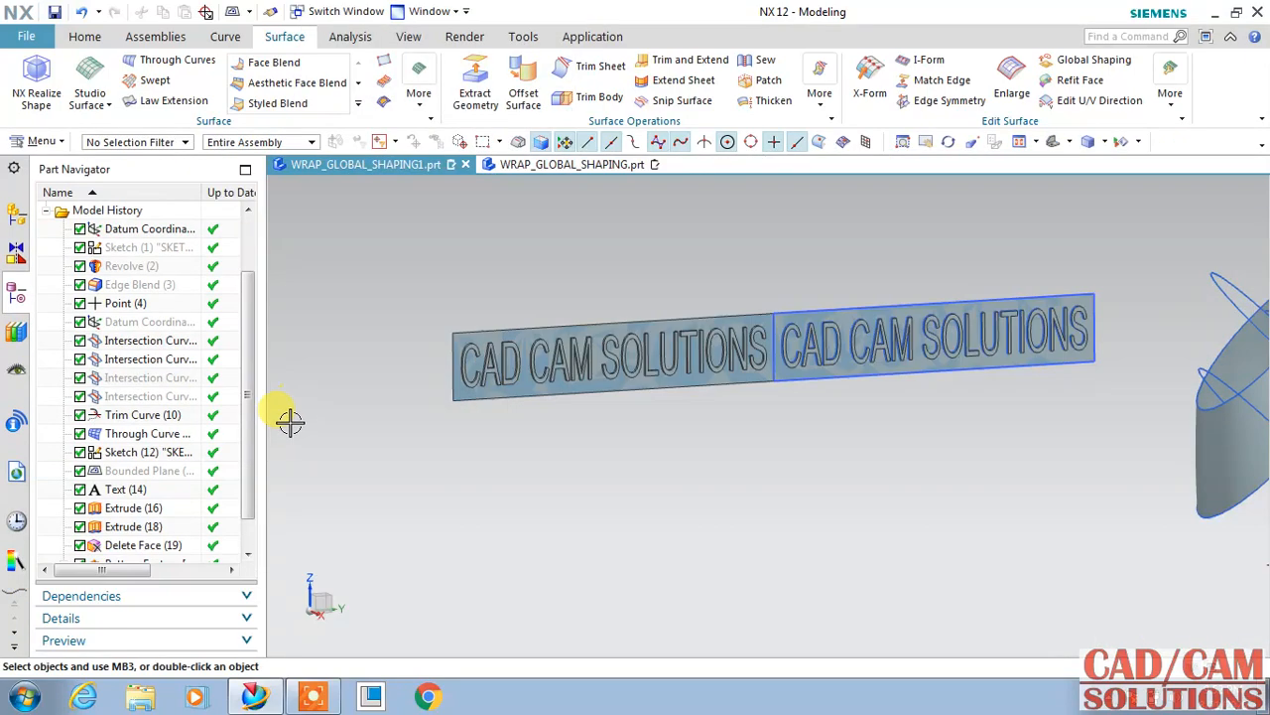
Step: Hide the new Bounded Plane that covers both lettered plates
scroll(250, 434, "down", 2)
left_click(214, 546)
right_click(213, 546)
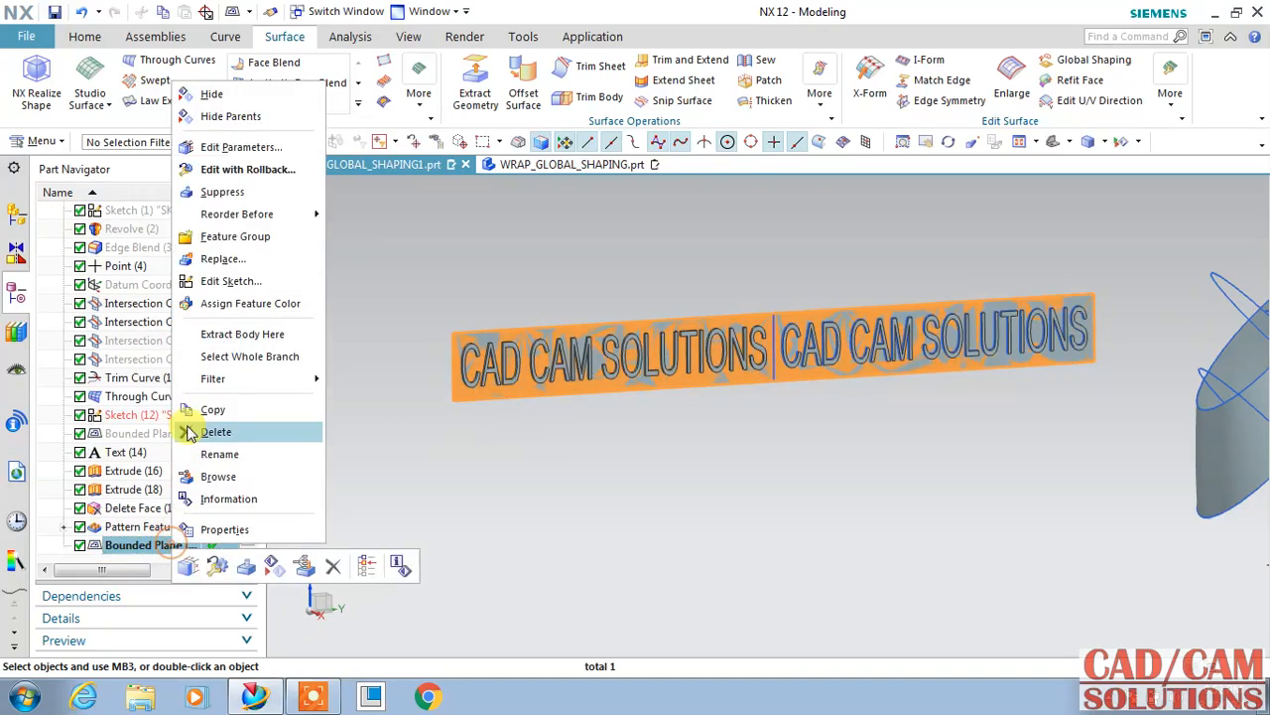
left_click(256, 97)
Step: Start Global Shaping by surface and select both lettered sheets as the geometry to deform
middle_click_drag(950, 383, 720, 499)
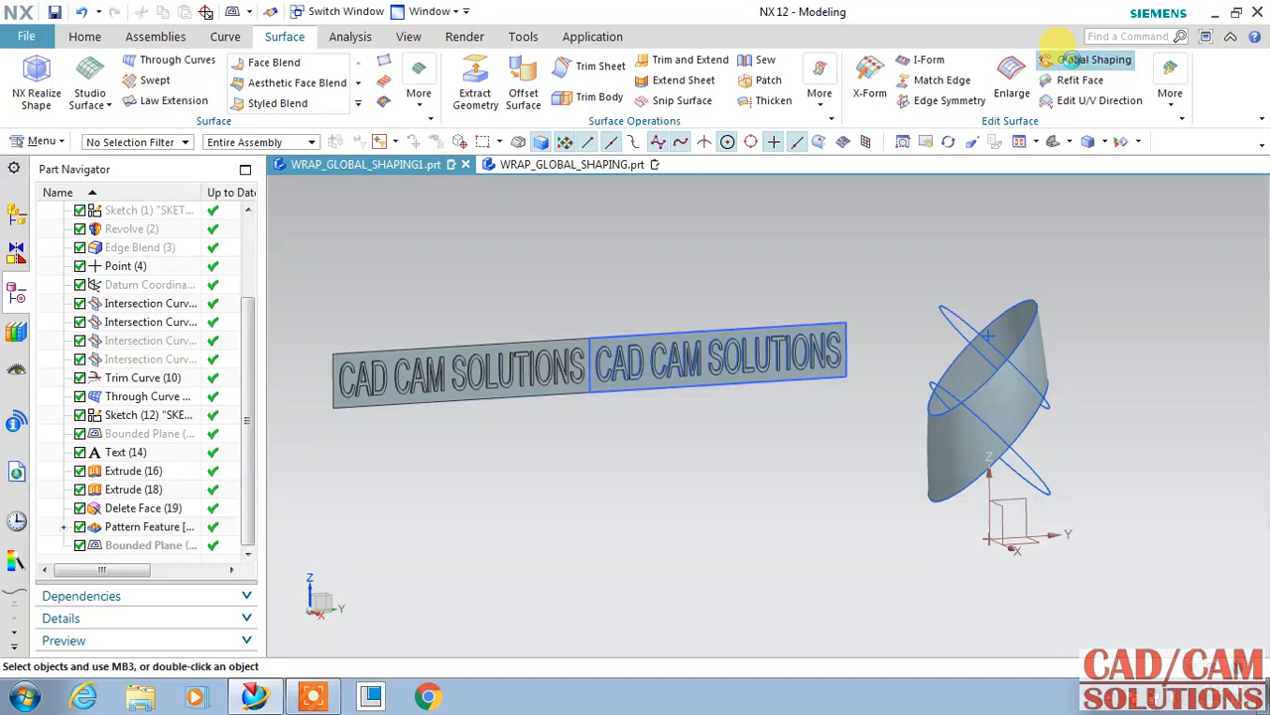
left_click(1054, 59)
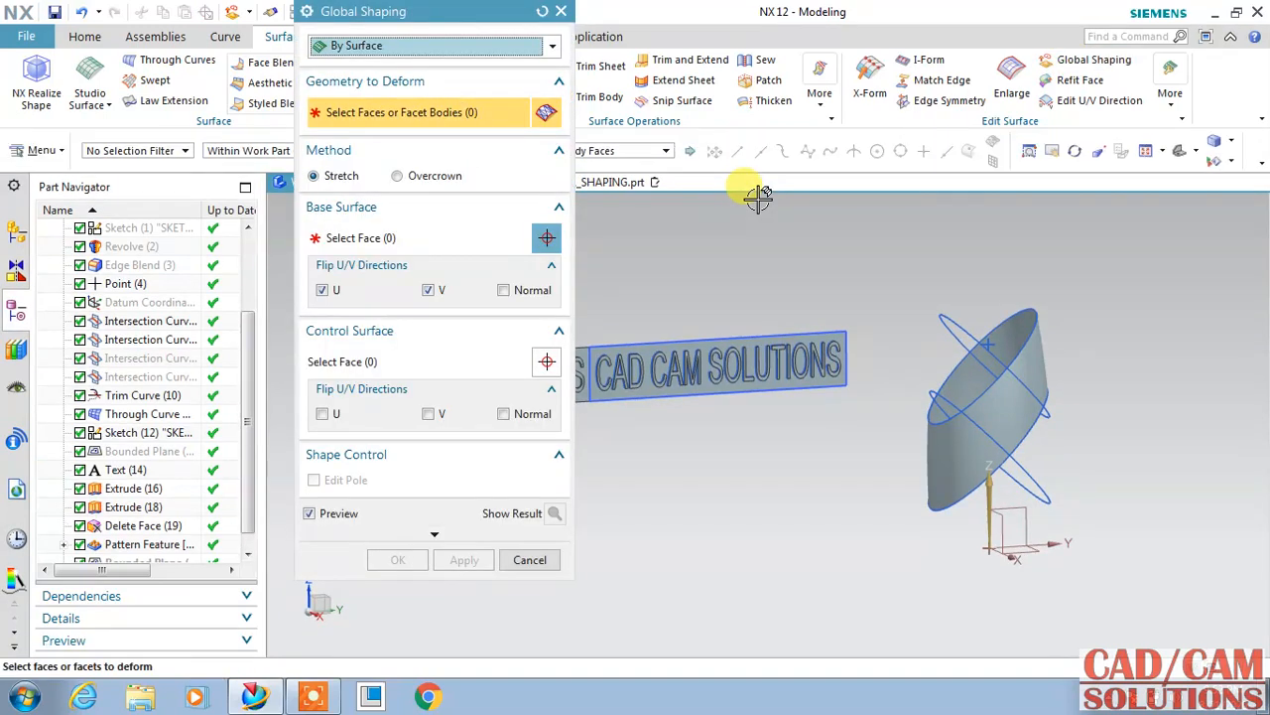
left_click_drag(422, 20, 301, 29)
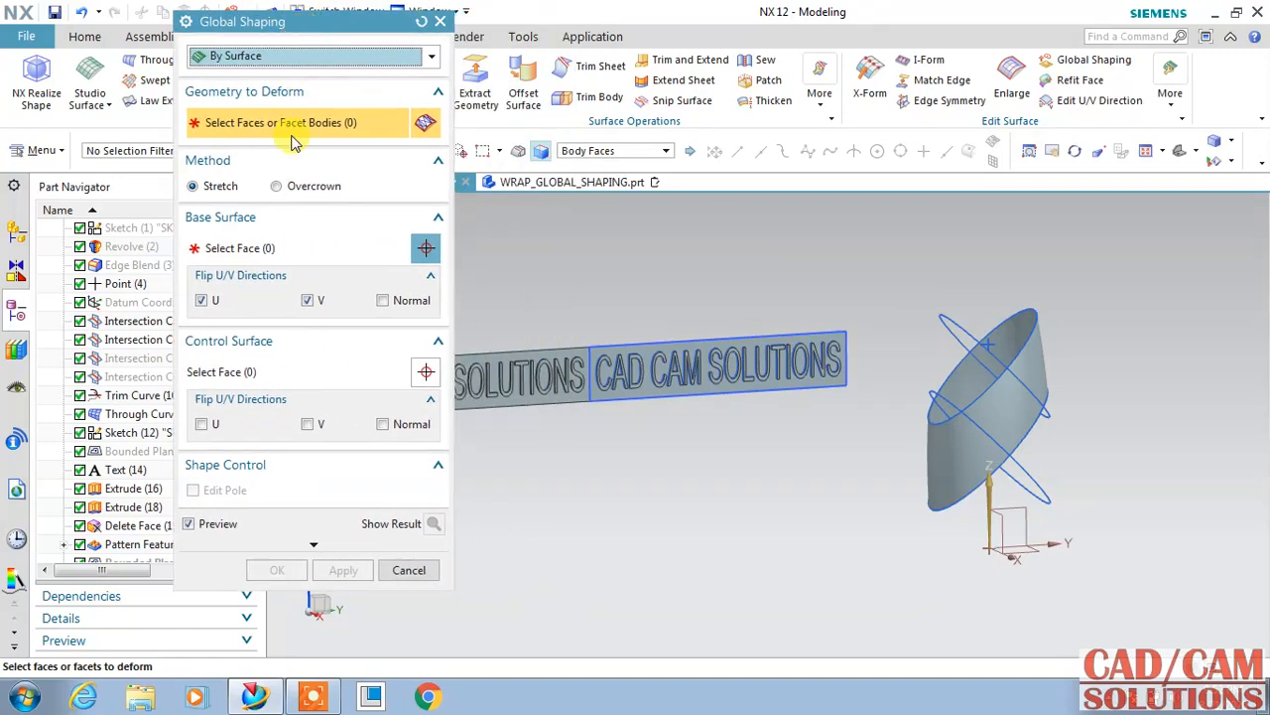
left_click(729, 370)
left_click(481, 371)
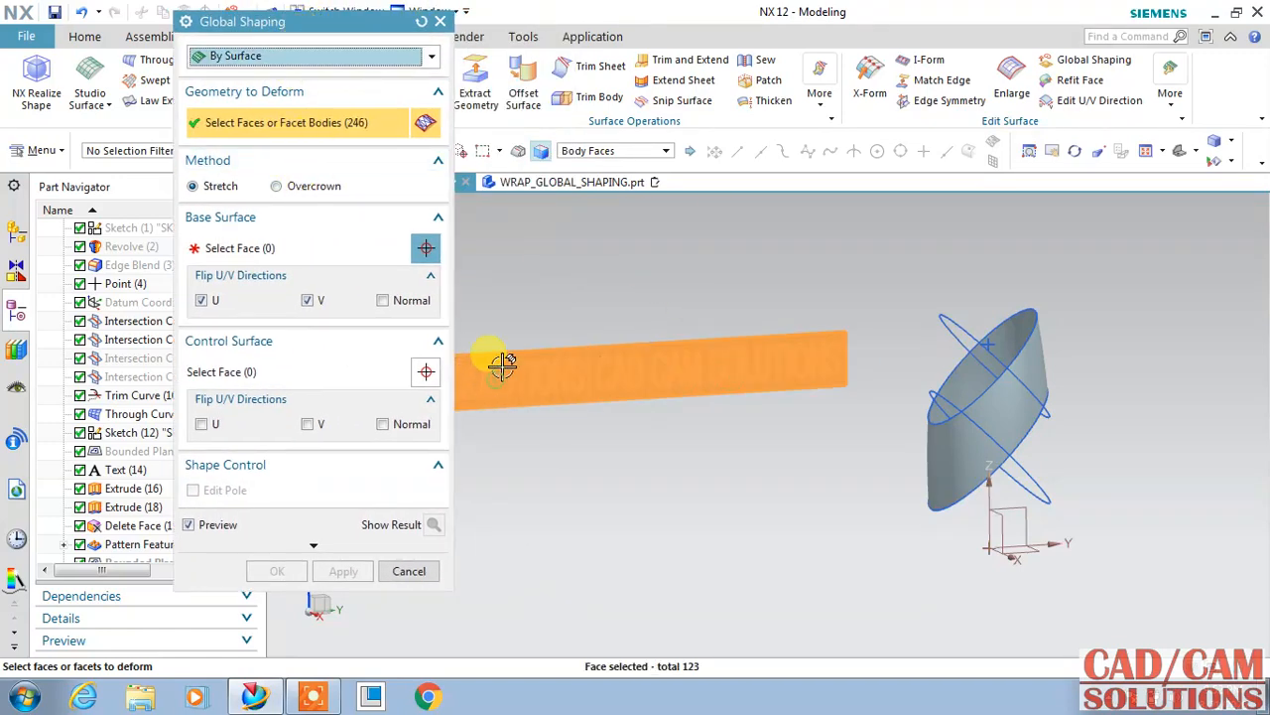
Step: Use the new Bounded Plane as base surface and the curve-mesh band as control surface, unflipping base U and flipping the control Normal
left_click(307, 243)
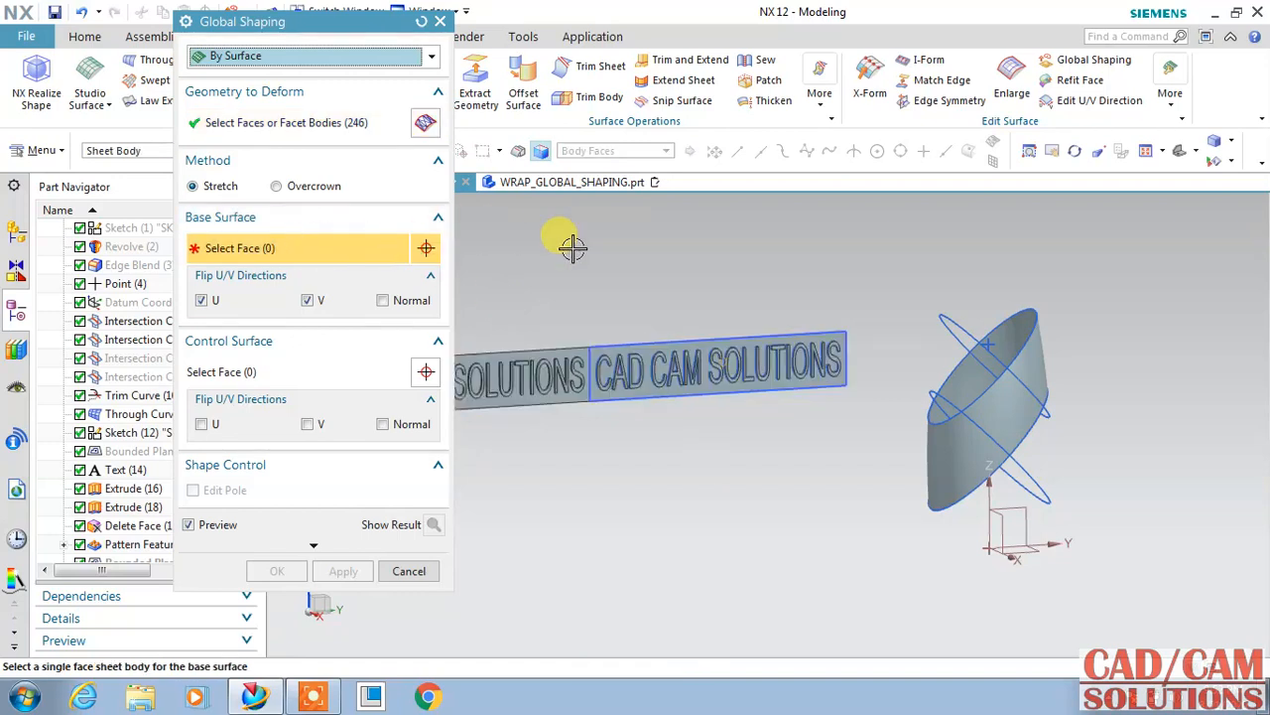
left_click(139, 562)
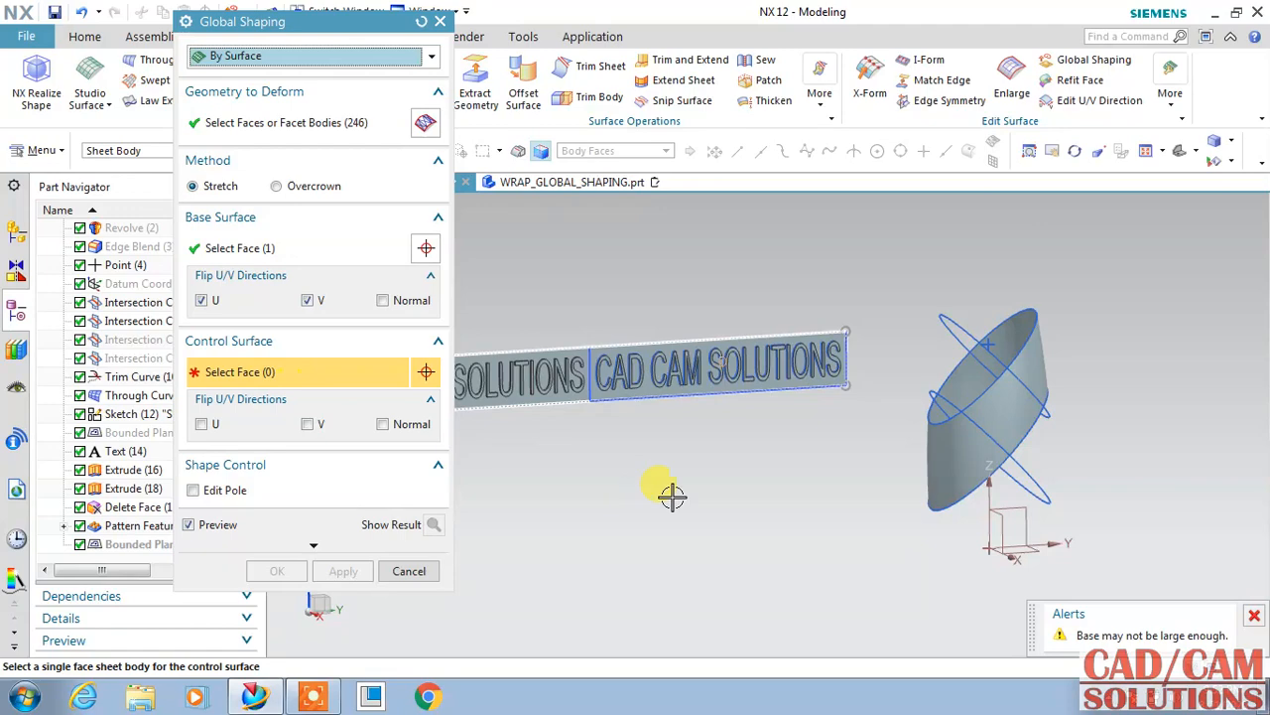
left_click(1014, 404)
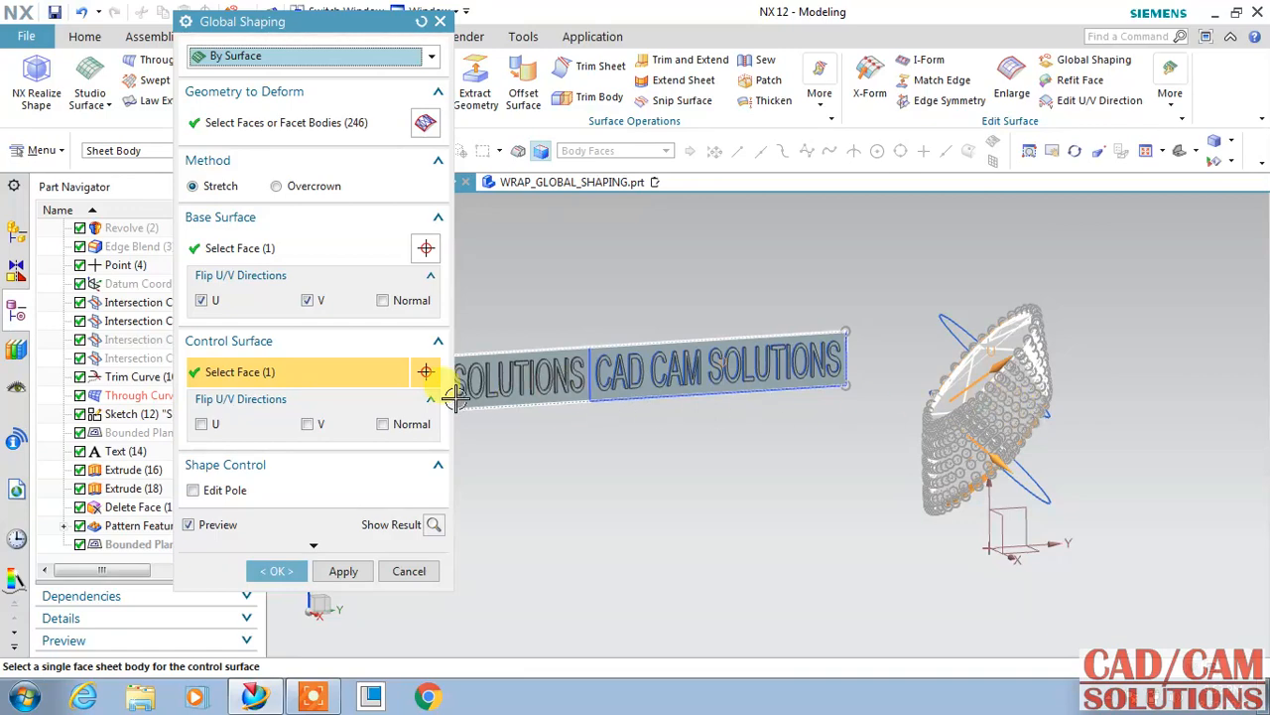
left_click(202, 299)
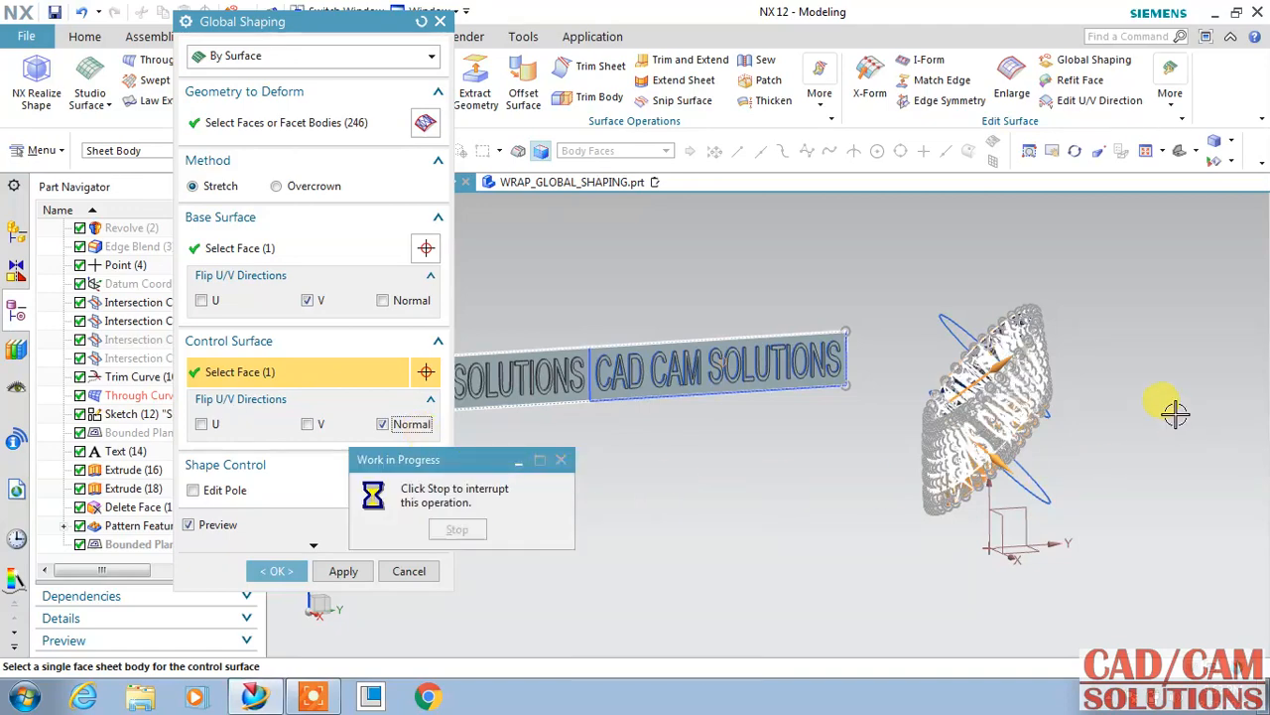
Step: Preview the Global Shaping result and examine how the lettering sits on the curve-mesh band
scroll(1092, 397, "down", 5)
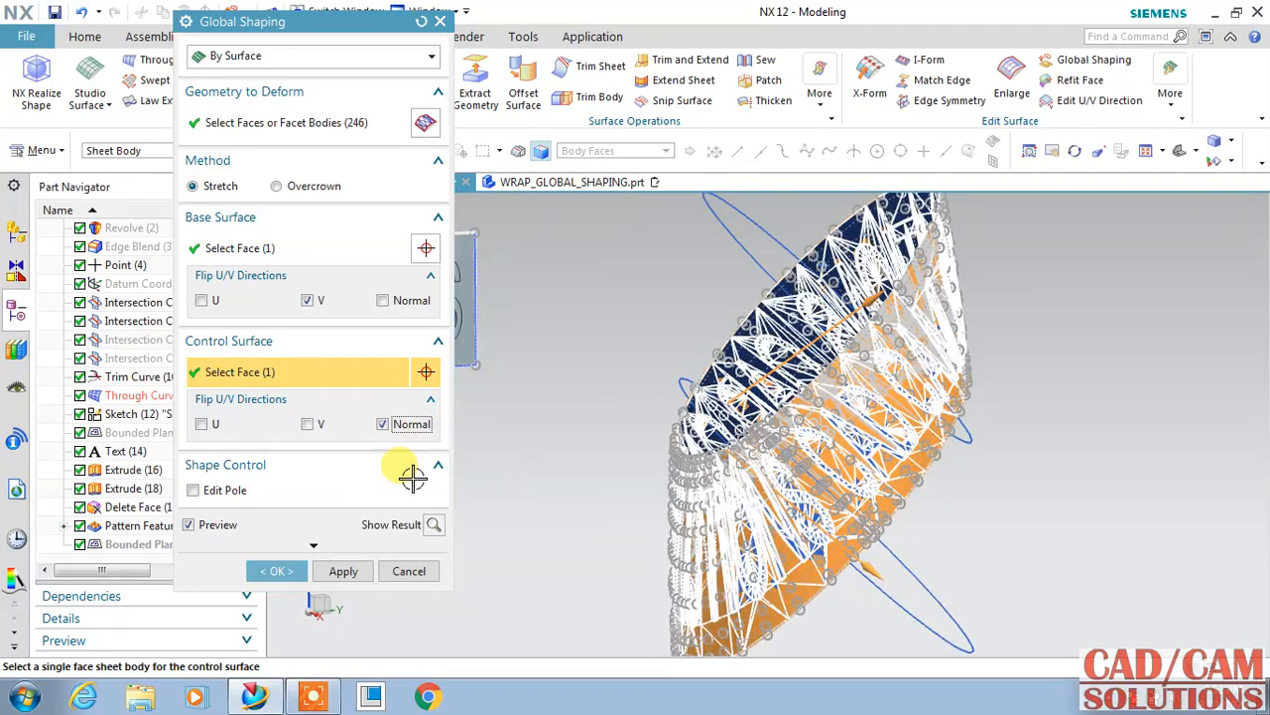
left_click(431, 468)
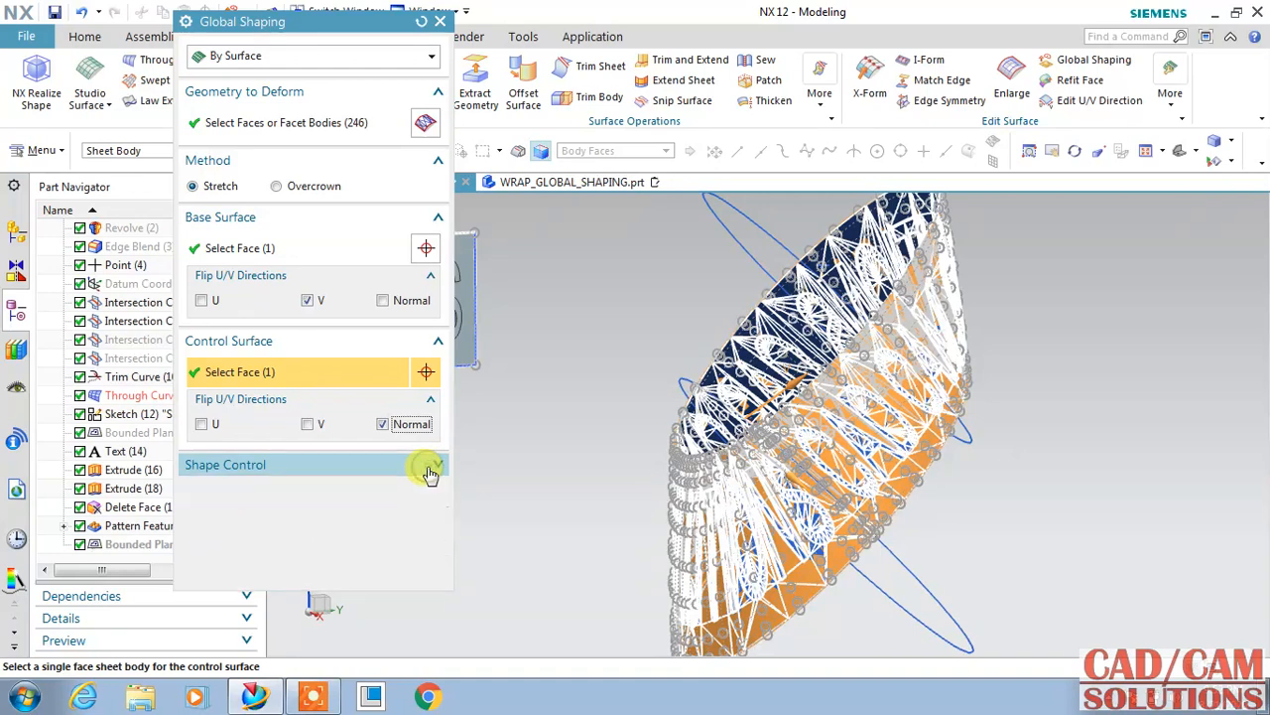
left_click(434, 493)
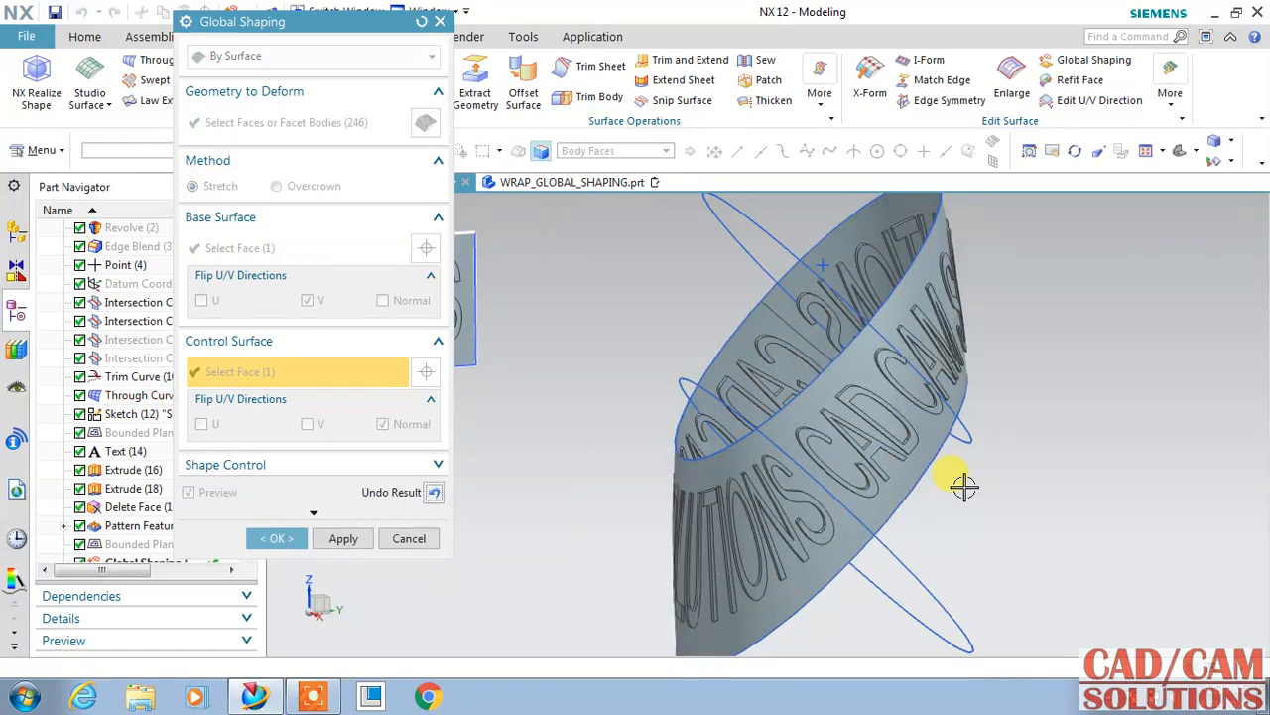
middle_click_drag(629, 407, 609, 426)
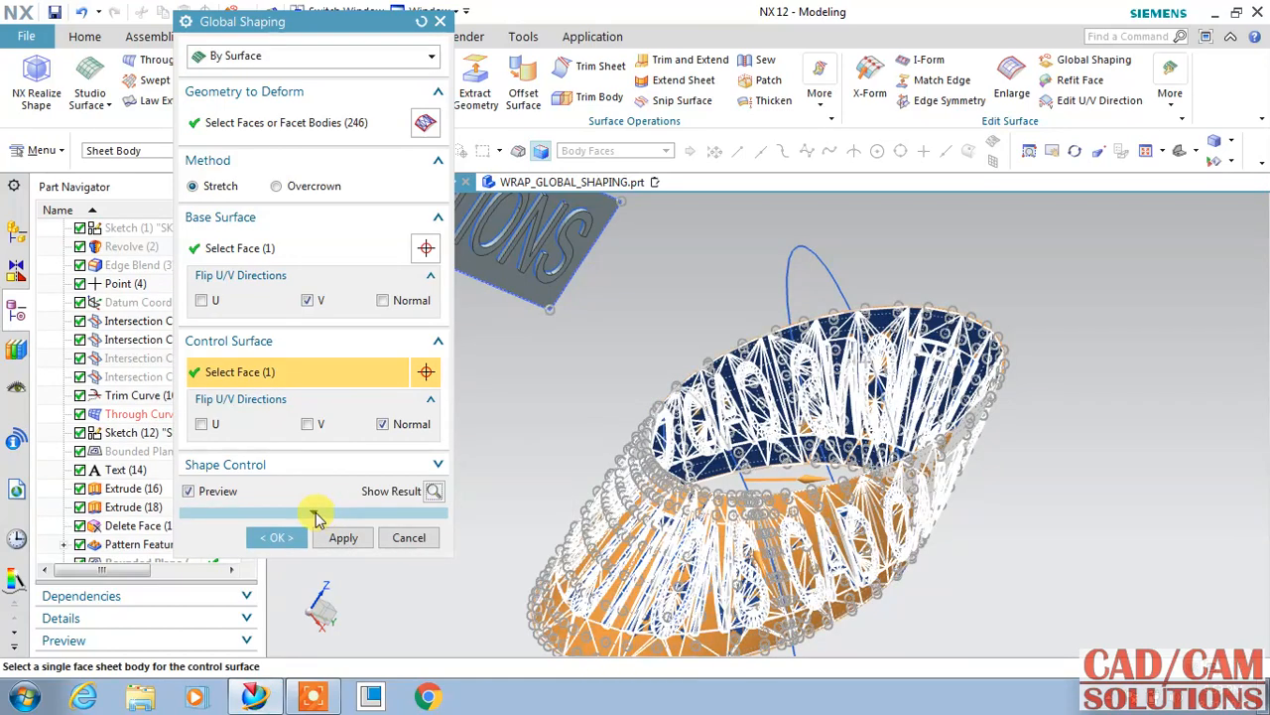
Step: Set the Deformation Direction to Normal to Control, check the raised lettering and create the Global Shaping feature
left_click(363, 469)
left_click(368, 485)
left_click(369, 499)
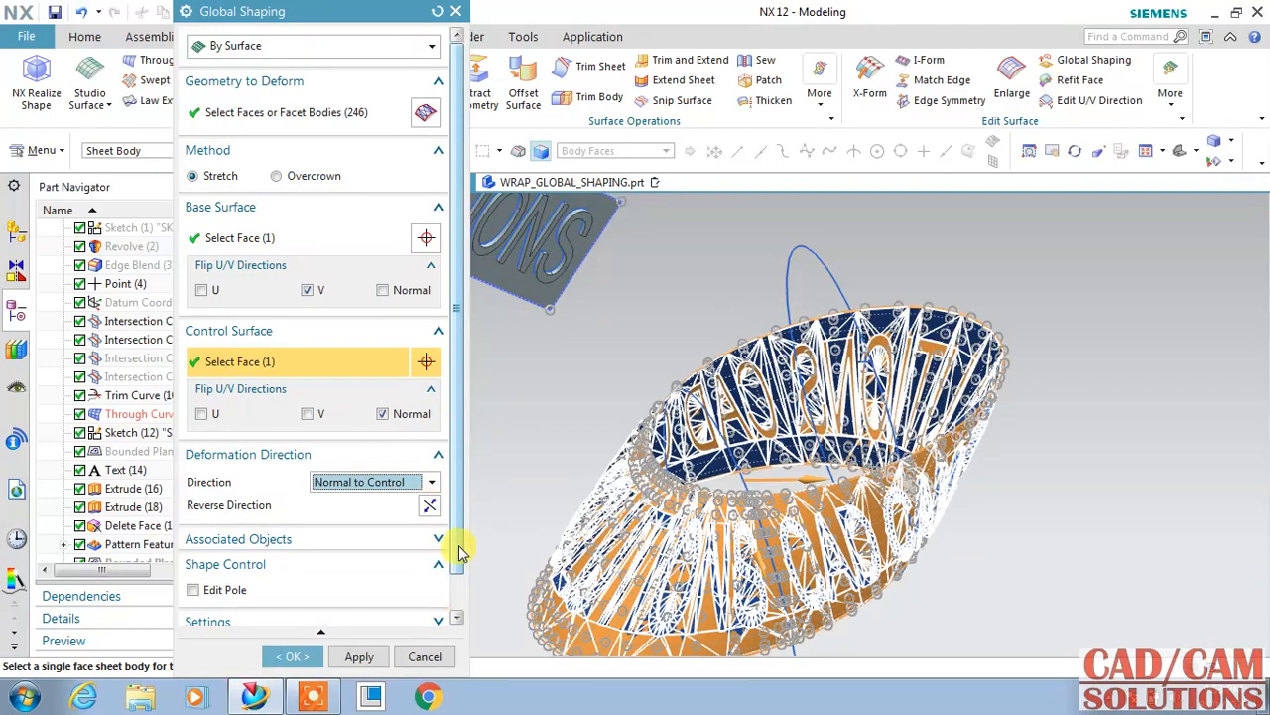
scroll(422, 586, "down", 1)
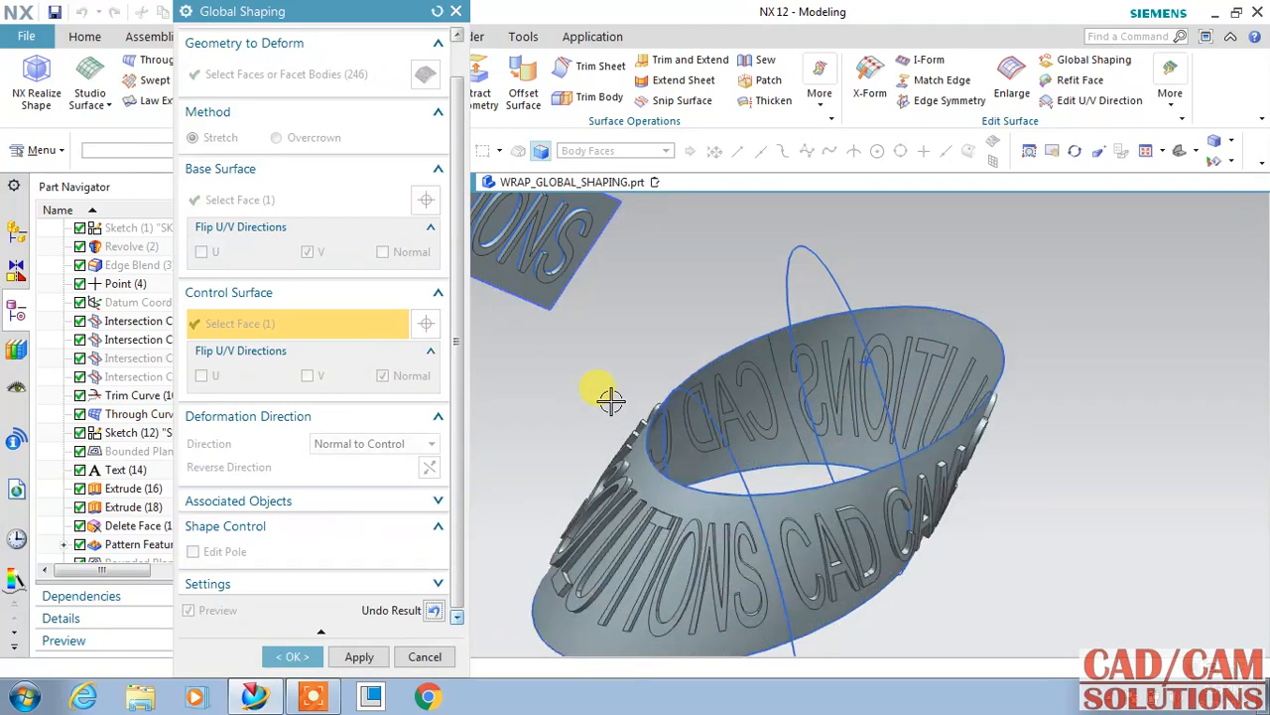
left_click(296, 657)
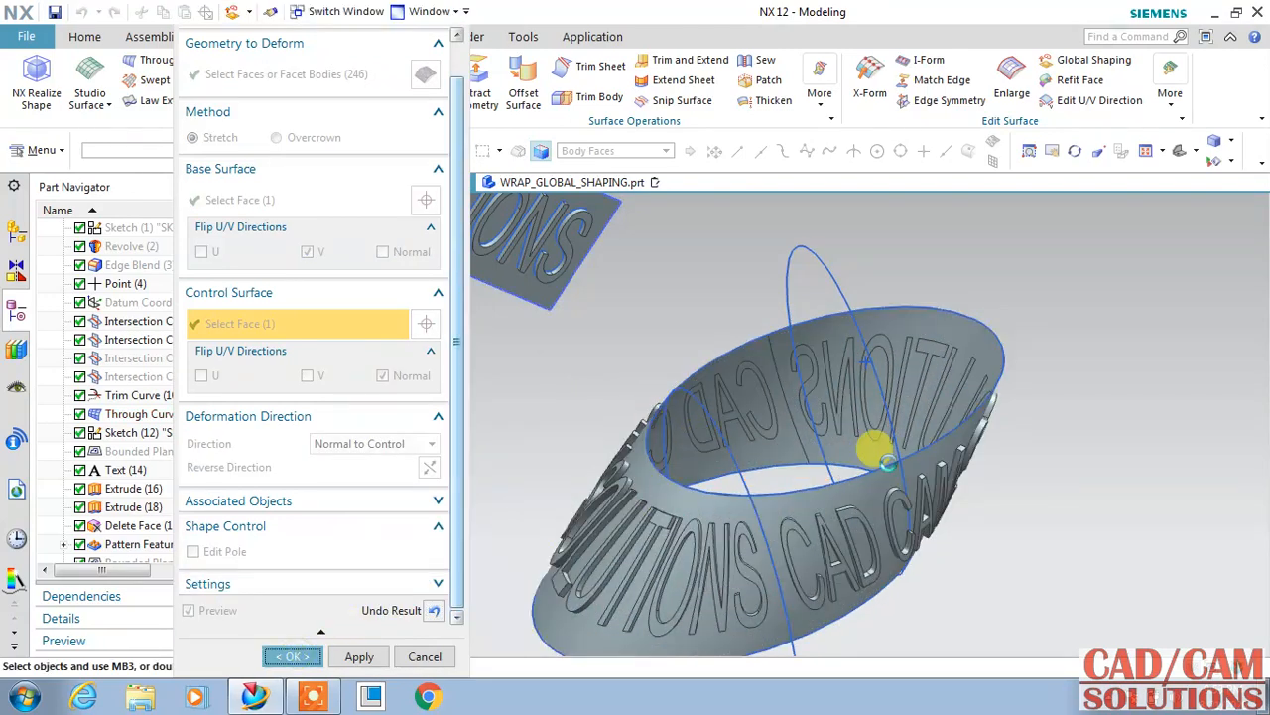
Step: Hide both flat lettered plates, the sketch and the intersection and trim curves, leaving the wrapped lettered band
scroll(1037, 447, "down", 3)
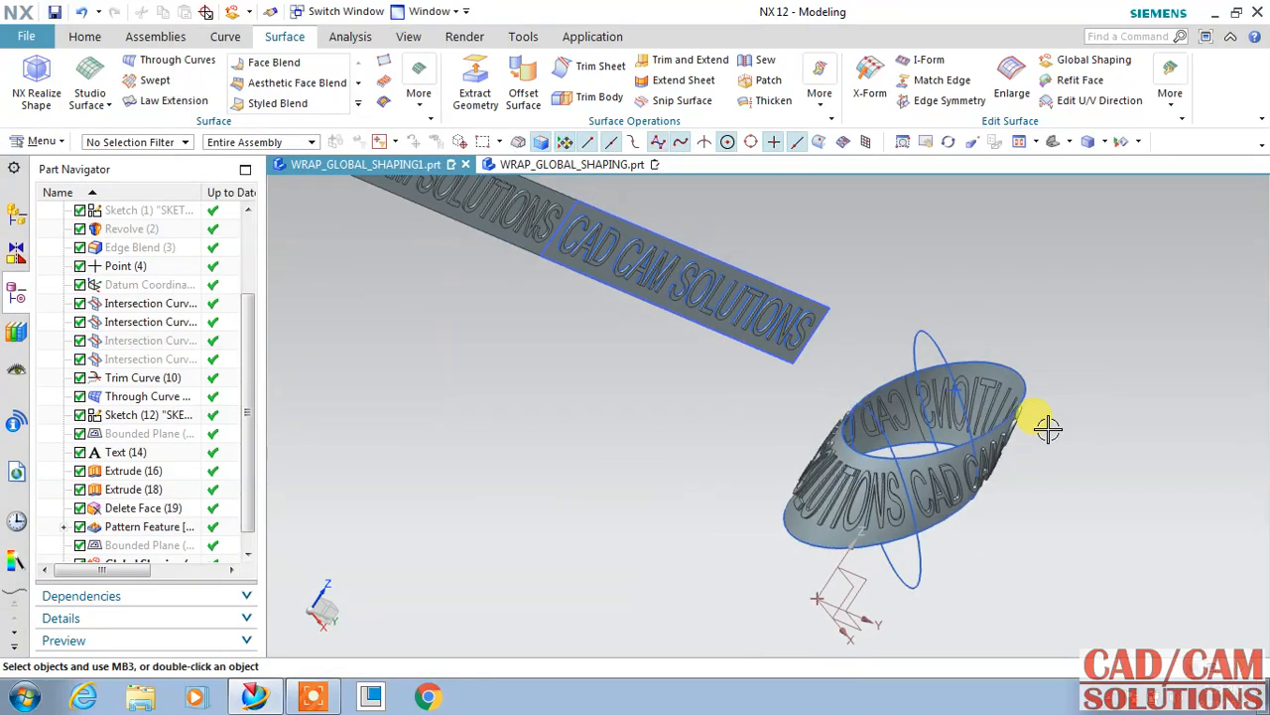
left_click(582, 251)
key("ctrl+b")
left_click(519, 260)
key("ctrl+b")
left_click(943, 342)
key("ctrl+b")
left_click(873, 417)
key("ctrl+b")
left_click(943, 447)
key("ctrl+b")
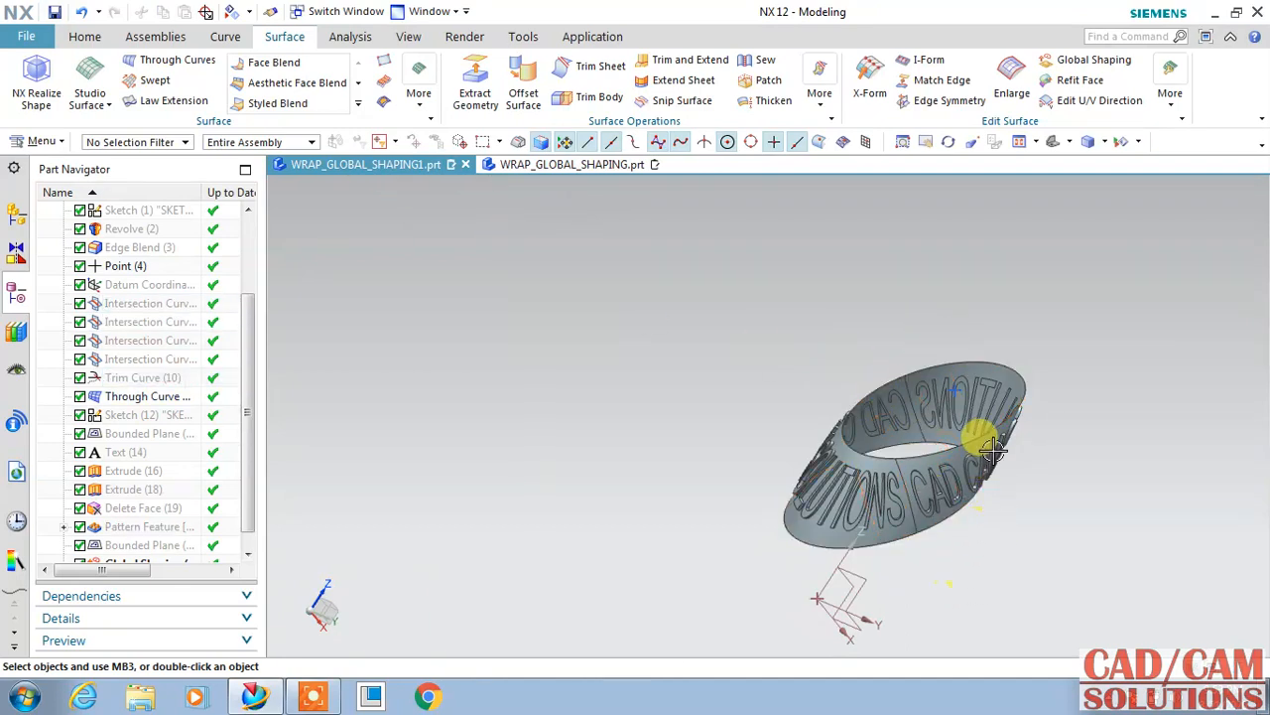
Step: Show the hidden revolved bottle body together with the wrapped lettered band
middle_click_drag(1063, 408, 1038, 334)
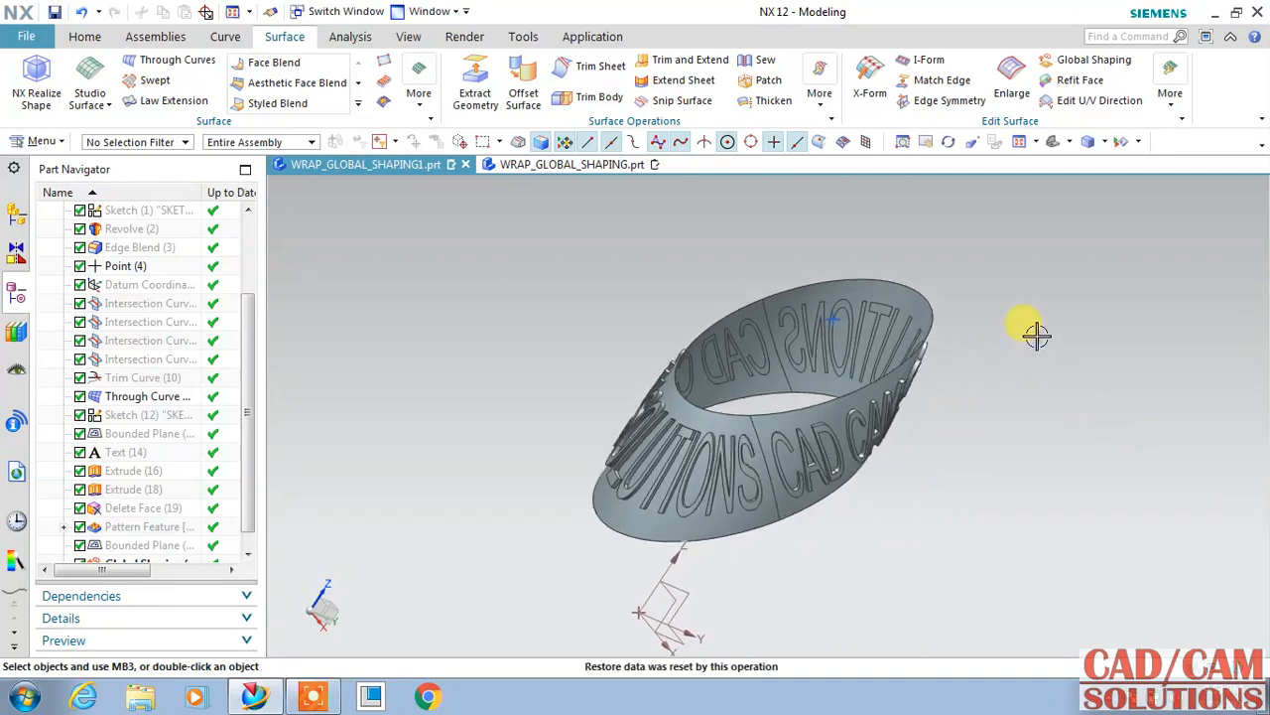
left_click(1051, 142)
right_click(119, 229)
left_click(184, 164)
scroll(1006, 440, "down", 3)
middle_click_drag(1006, 439, 935, 426)
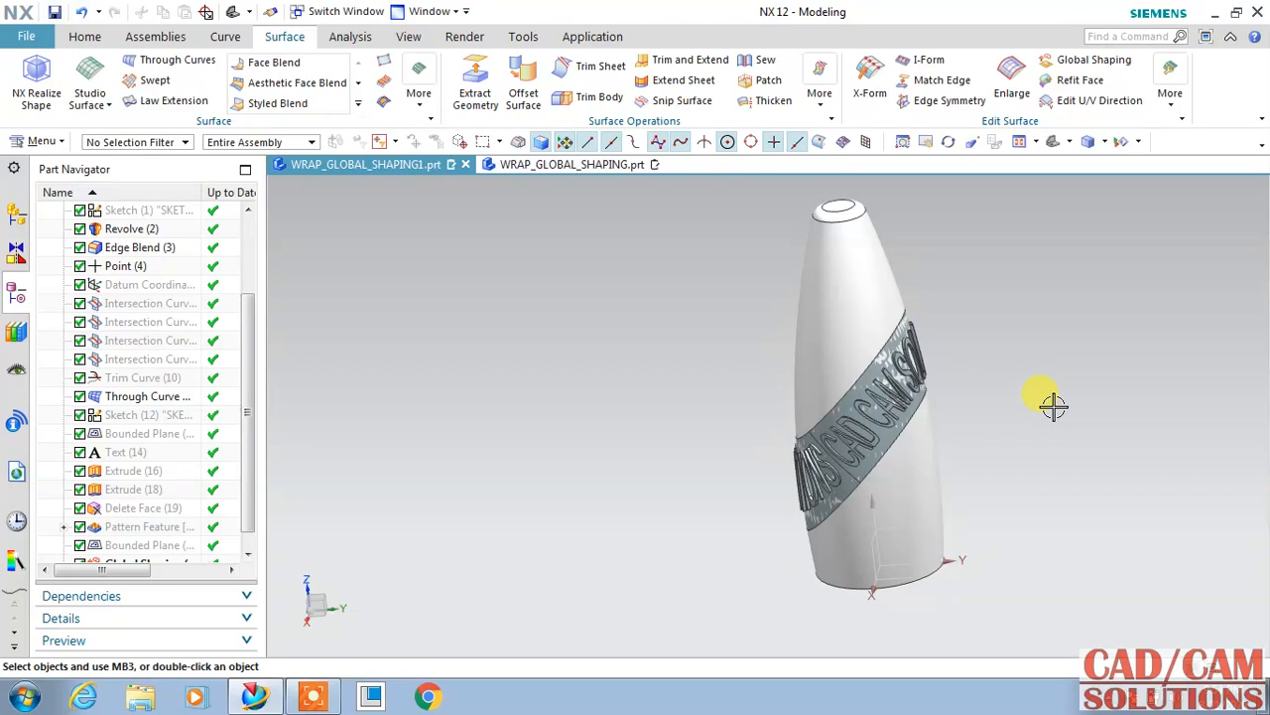
Step: Examine the wrapped CAD CAM SOLUTIONS band on the bottle body, close up and as a whole
middle_click_drag(1012, 320, 911, 380)
scroll(911, 380, "up", 3)
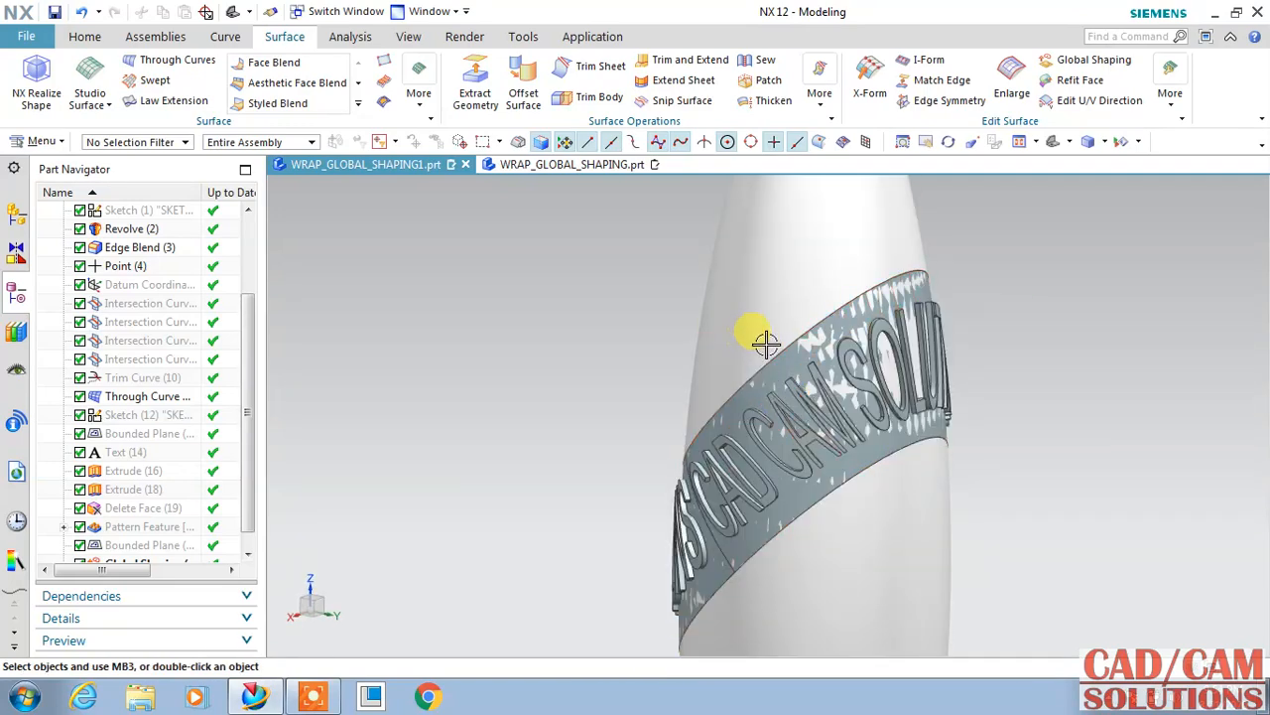
scroll(969, 383, "down", 2)
middle_click_drag(984, 386, 929, 409, "shift")
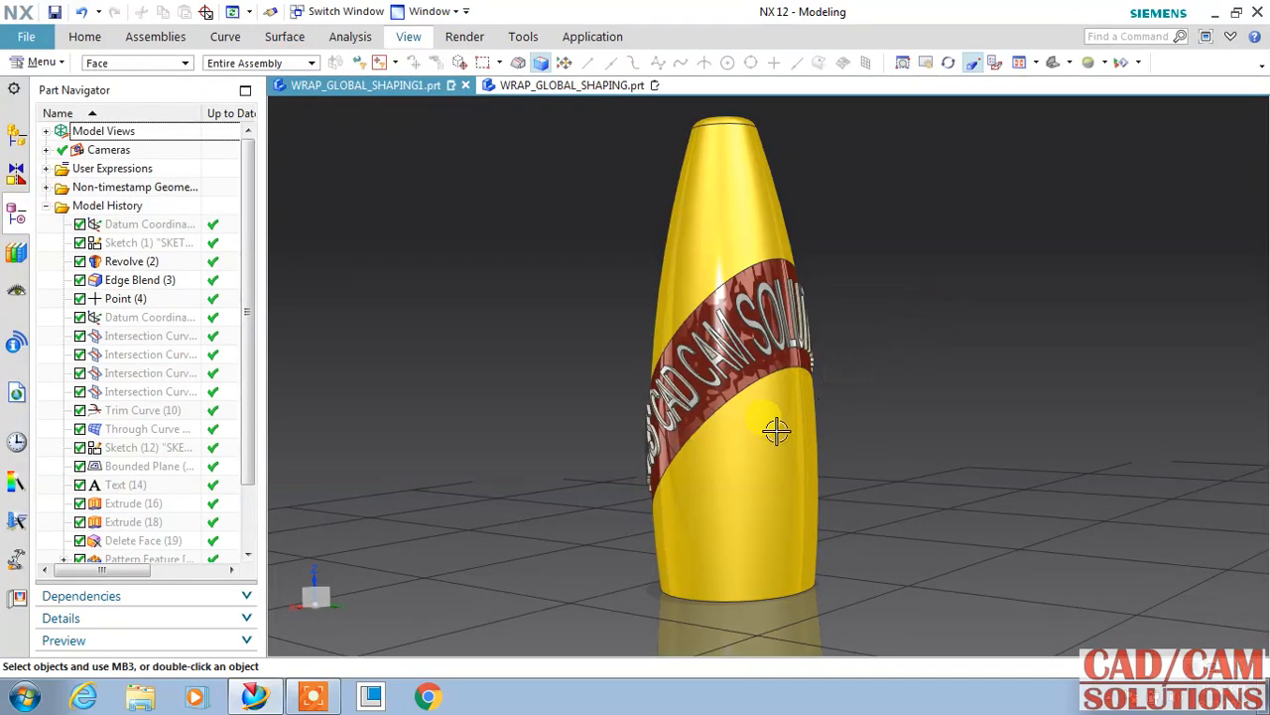
middle_click_drag(731, 445, 744, 411)
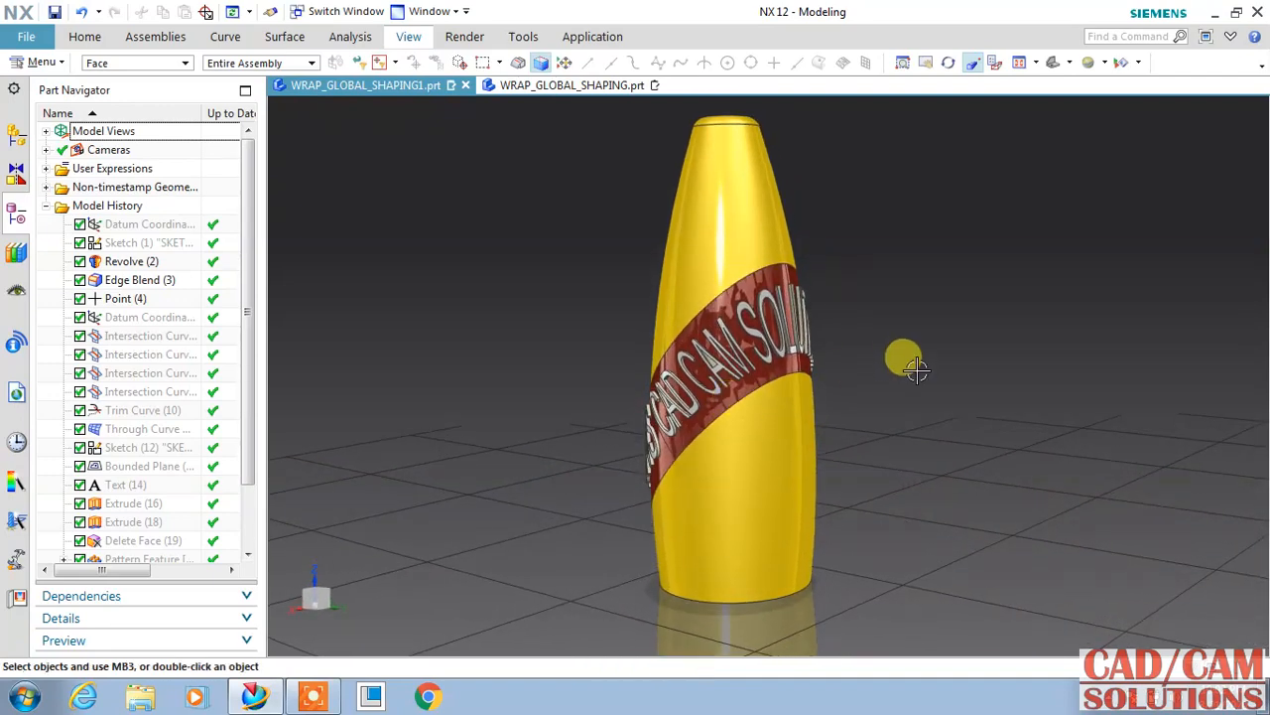